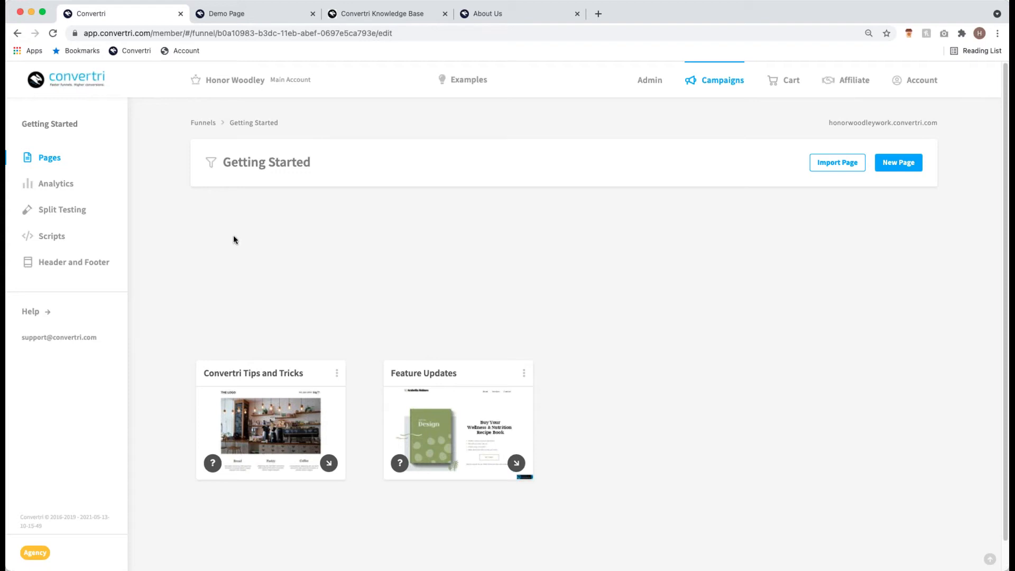
- Switch to the About Us tab and scroll through the team member profiles
{"action": "left_click", "coordinate": [502, 15]}
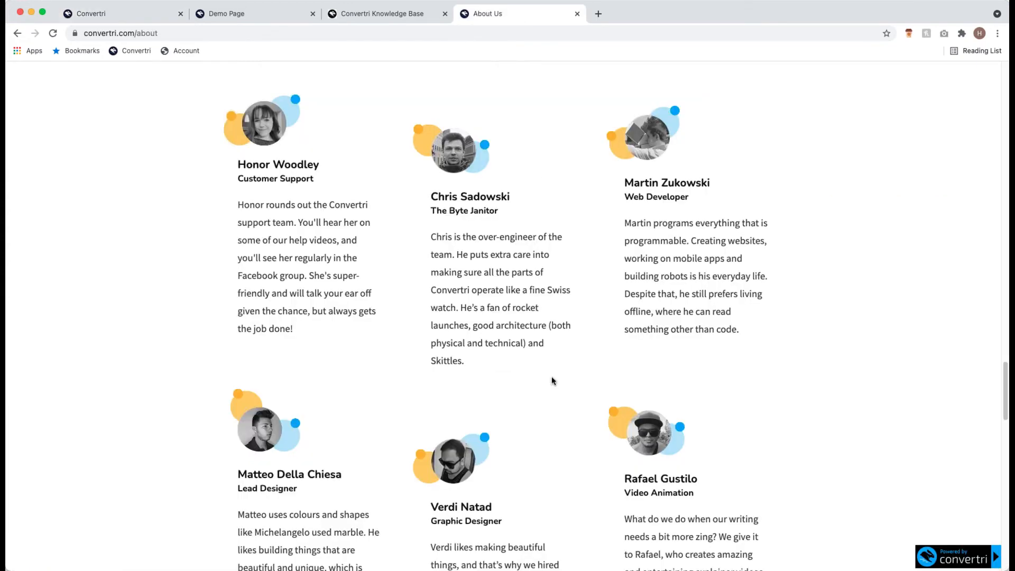
{"action": "scroll", "coordinate": [406, 203], "scroll_direction": "up", "scroll_amount": 7}
{"action": "scroll", "coordinate": [519, 199], "scroll_direction": "down", "scroll_amount": 5}
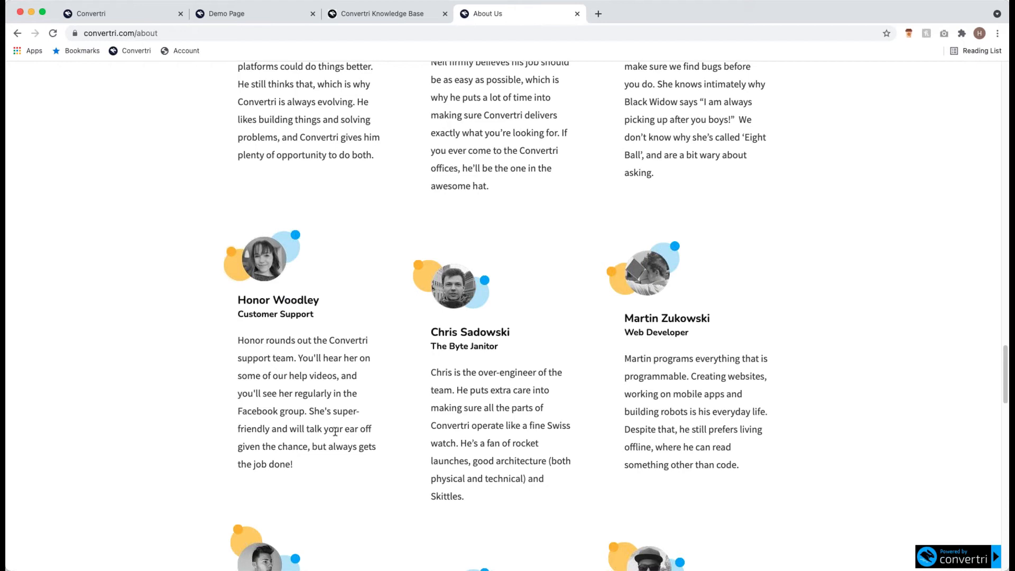
- Close the About Us tab and return to the Getting Started funnel's pages list
{"action": "left_click", "coordinate": [577, 14]}
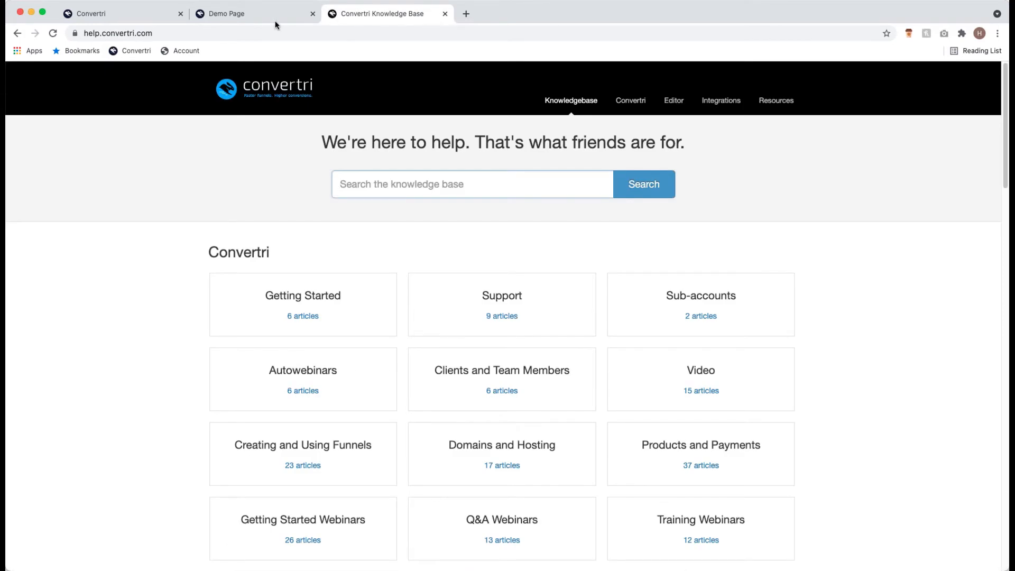
{"action": "left_click", "coordinate": [158, 20]}
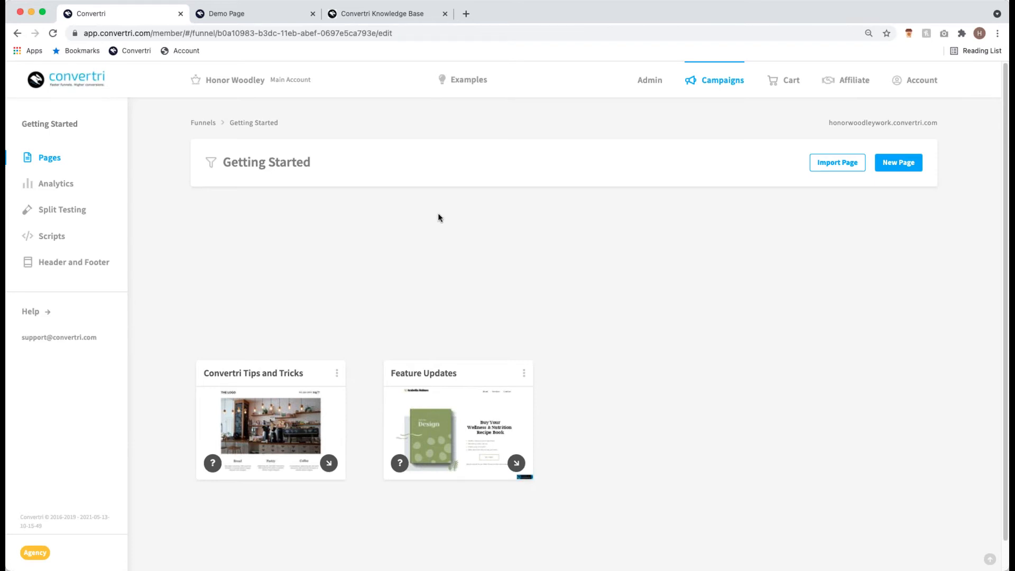
- Review the '7 Top Tips For Slimming Without Starving' demo form, then return to the funnel
{"action": "left_click", "coordinate": [242, 14]}
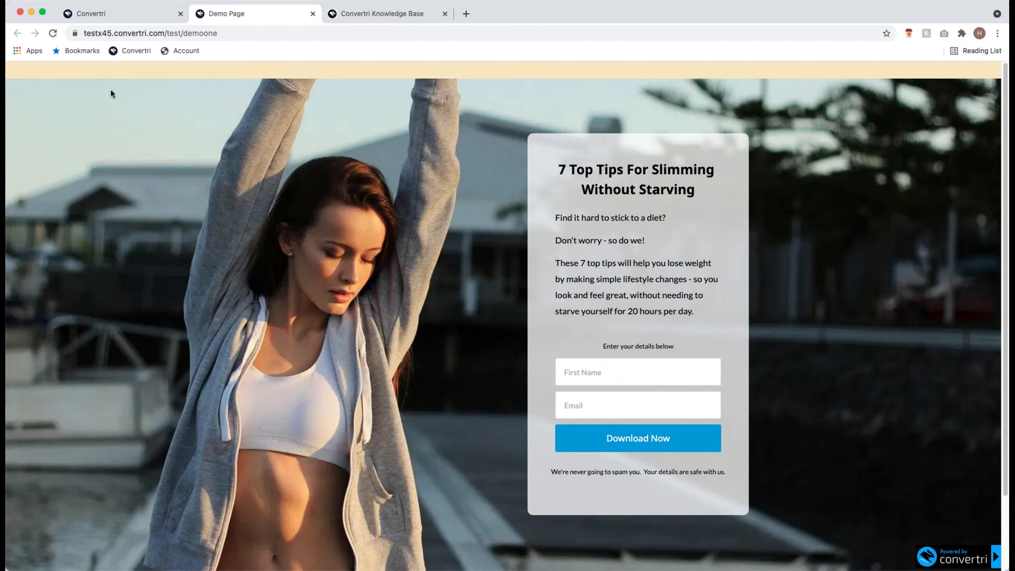
{"action": "scroll", "coordinate": [771, 442], "scroll_direction": "down", "scroll_amount": 1}
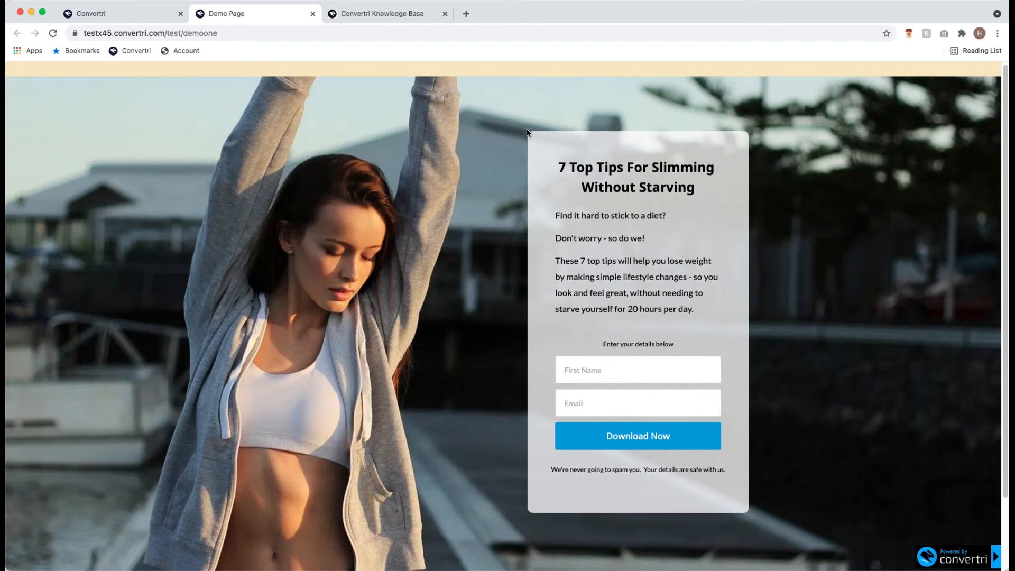
{"action": "left_click", "coordinate": [613, 366]}
{"action": "key", "text": "Tab"}
{"action": "left_click", "coordinate": [122, 14]}
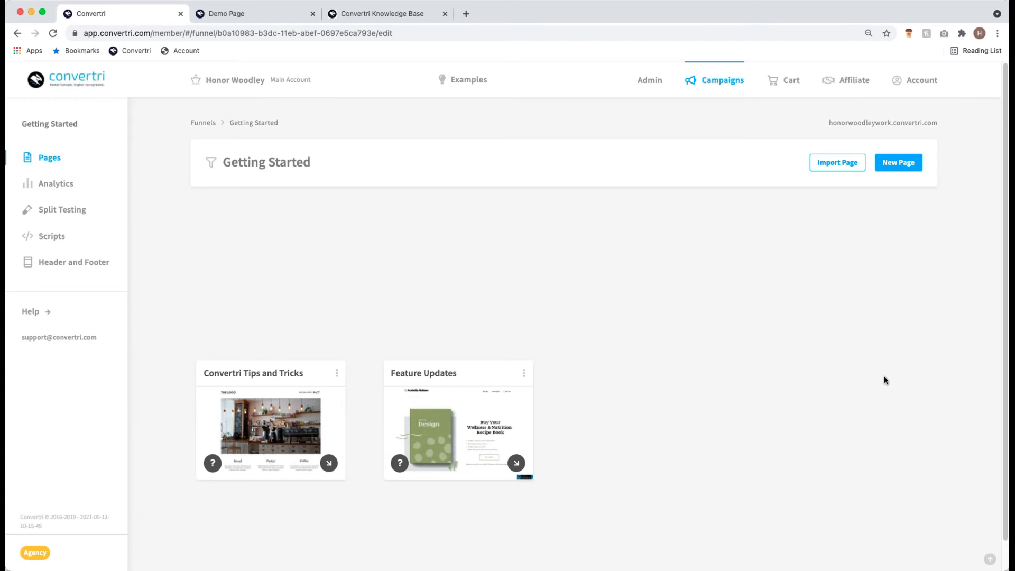
- Start a new page in the Getting Started funnel to reach the template gallery
{"action": "left_click", "coordinate": [904, 168]}
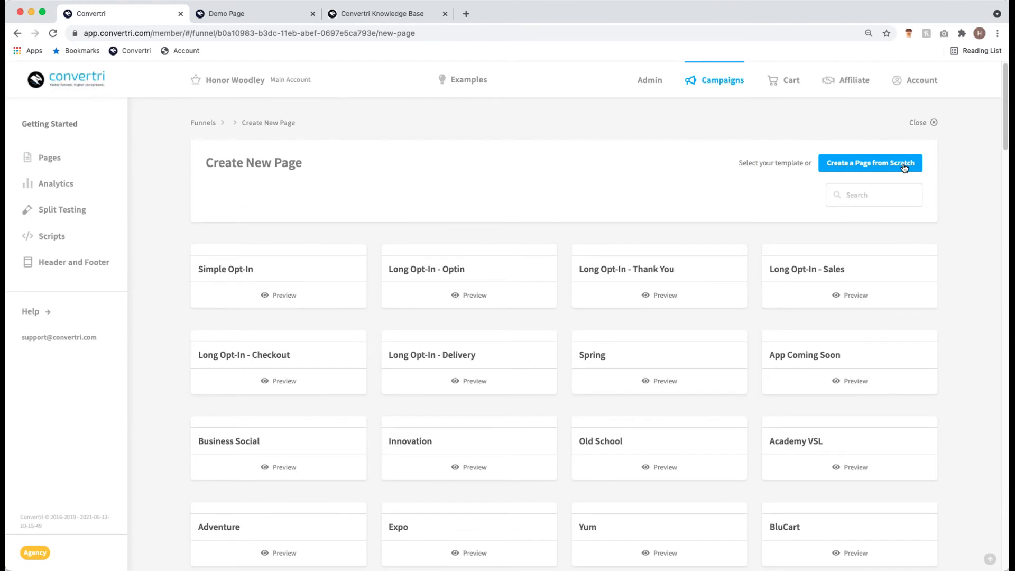
{"action": "left_click", "coordinate": [904, 167]}
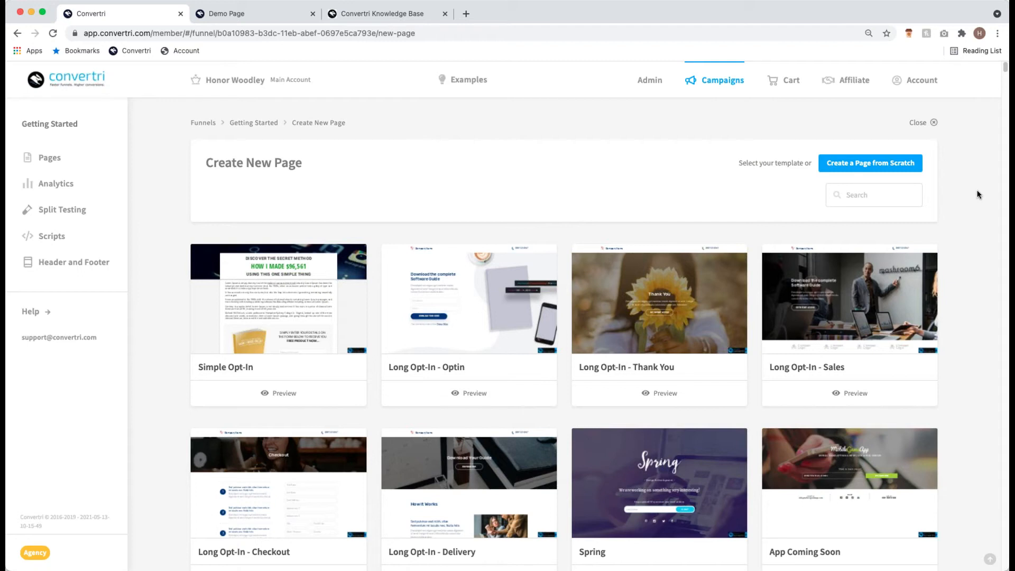
- Create a blank page from scratch named 'Opt-In Page'
{"action": "left_click", "coordinate": [907, 165]}
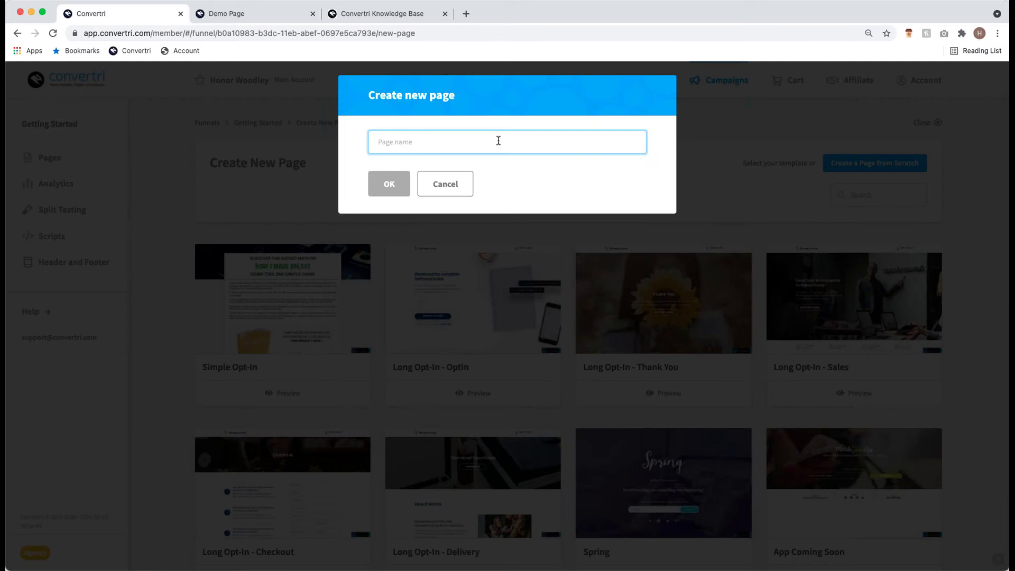
{"action": "type", "text": "Opt"}
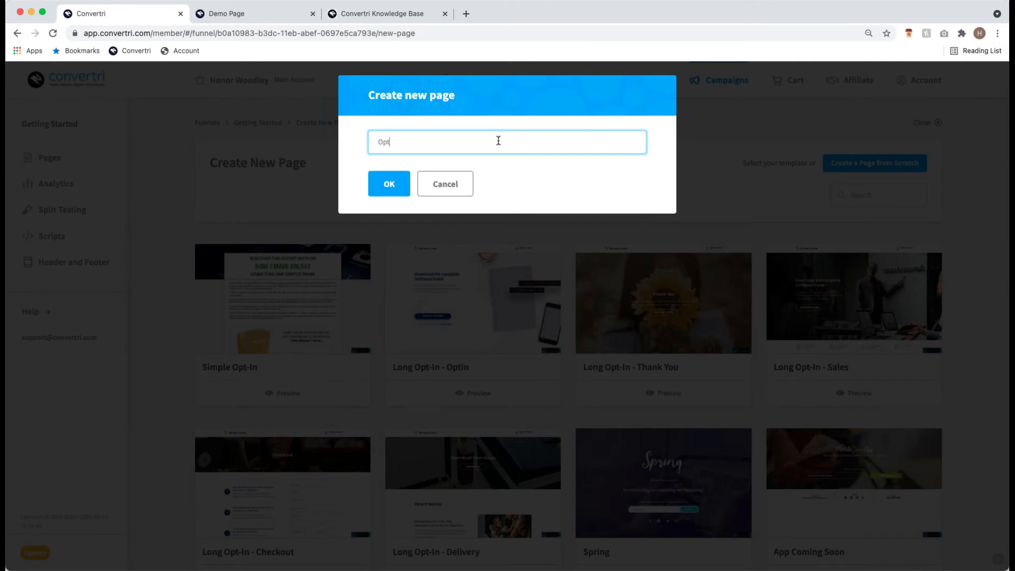
{"action": "type", "text": "-In page"}
{"action": "key", "text": "BackSpace"}
{"action": "key", "text": "BackSpace"}
{"action": "key", "text": "BackSpace"}
{"action": "key", "text": "BackSpace"}
{"action": "type", "text": "Page"}
{"action": "left_click", "coordinate": [408, 194]}
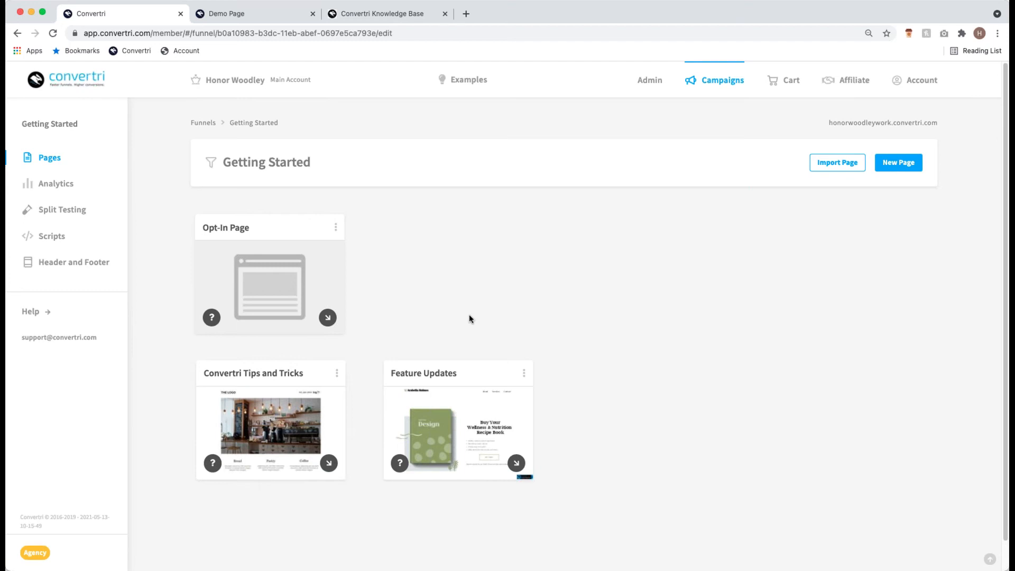
- Open the Opt-In Page in the editor and bring up the Media Gallery for an image
{"action": "mouse_move", "coordinate": [284, 292]}
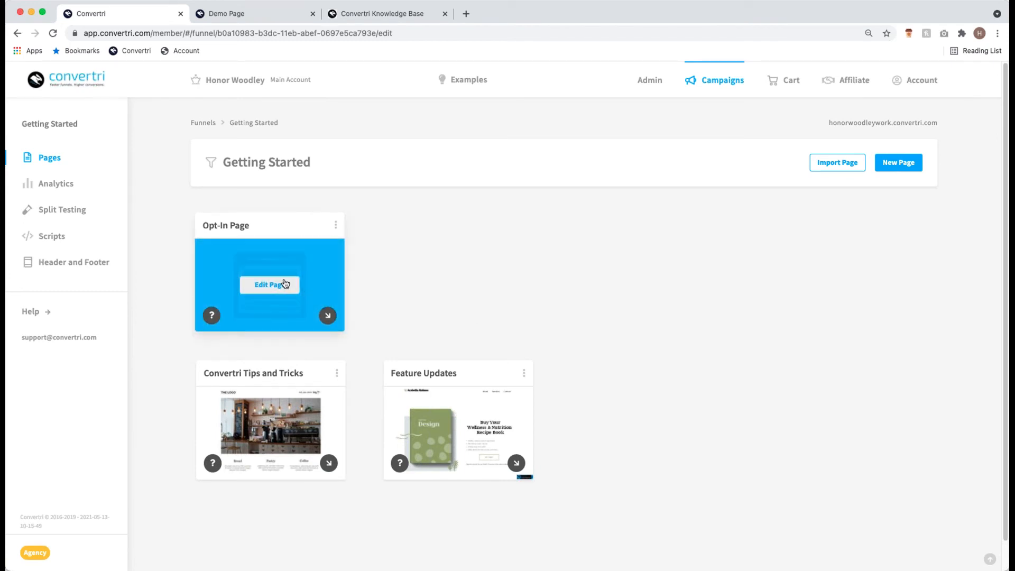
{"action": "left_click", "coordinate": [284, 284]}
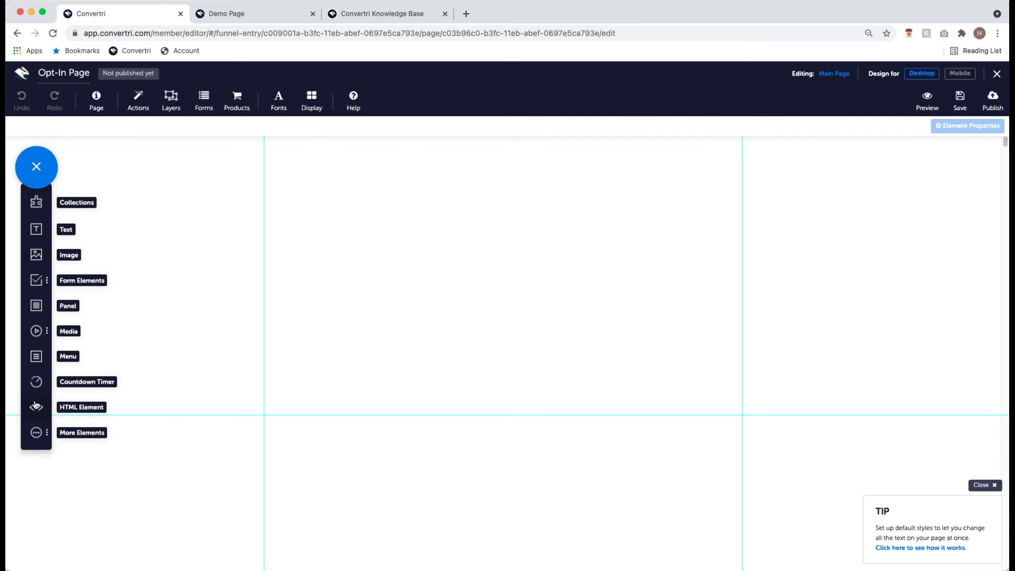
{"action": "left_click", "coordinate": [37, 255]}
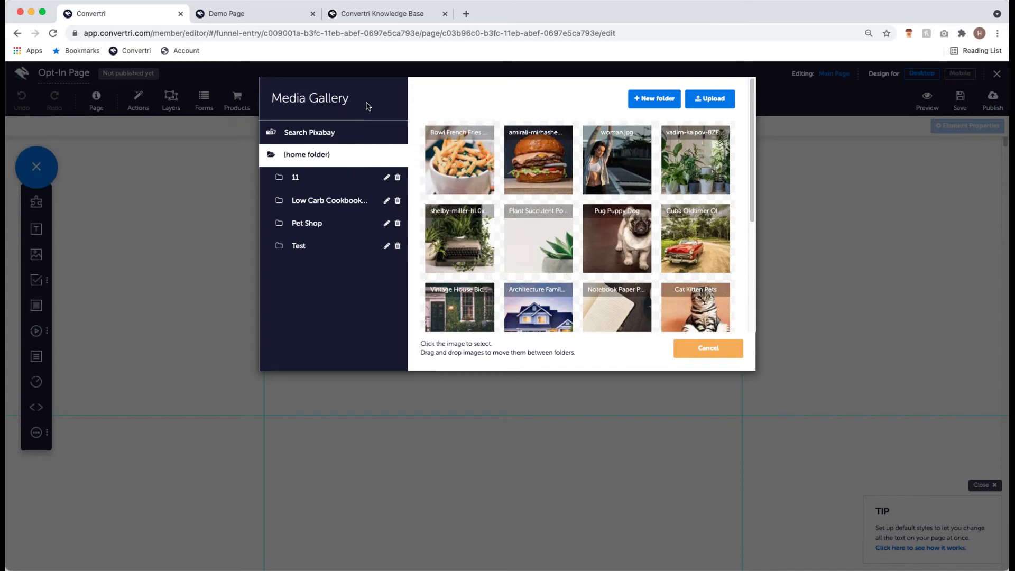
- Switch the Media Gallery to Search Pixabay
{"action": "left_click", "coordinate": [359, 135]}
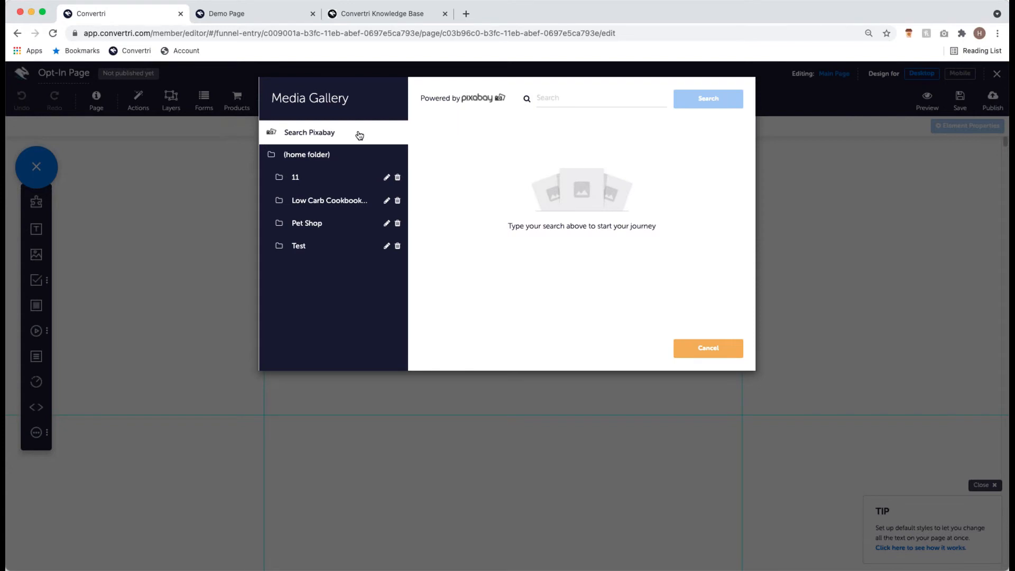
- Search Pixabay for 'Masks' and open the 'Mask Surgical Mask Virus' photo details
{"action": "left_click", "coordinate": [578, 97]}
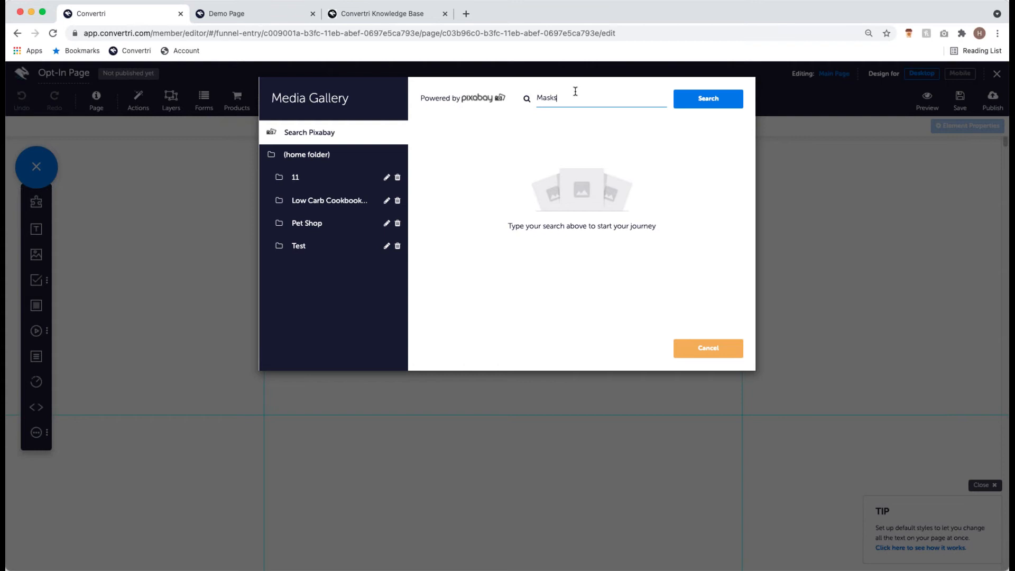
{"action": "key", "text": "Return"}
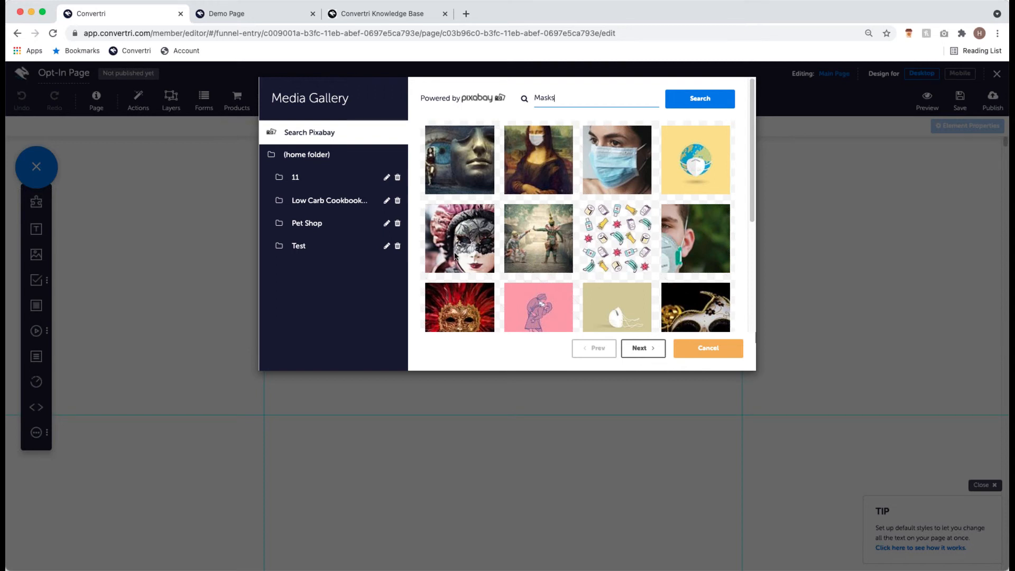
{"action": "scroll", "coordinate": [474, 248], "scroll_direction": "down", "scroll_amount": 1}
{"action": "scroll", "coordinate": [474, 248], "scroll_direction": "down", "scroll_amount": 1}
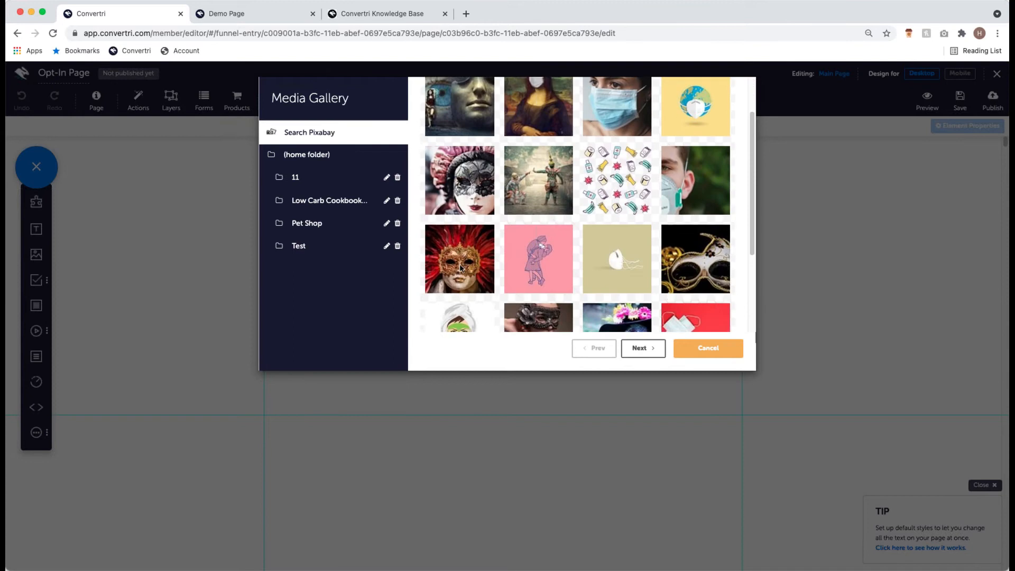
{"action": "scroll", "coordinate": [474, 248], "scroll_direction": "up", "scroll_amount": 3}
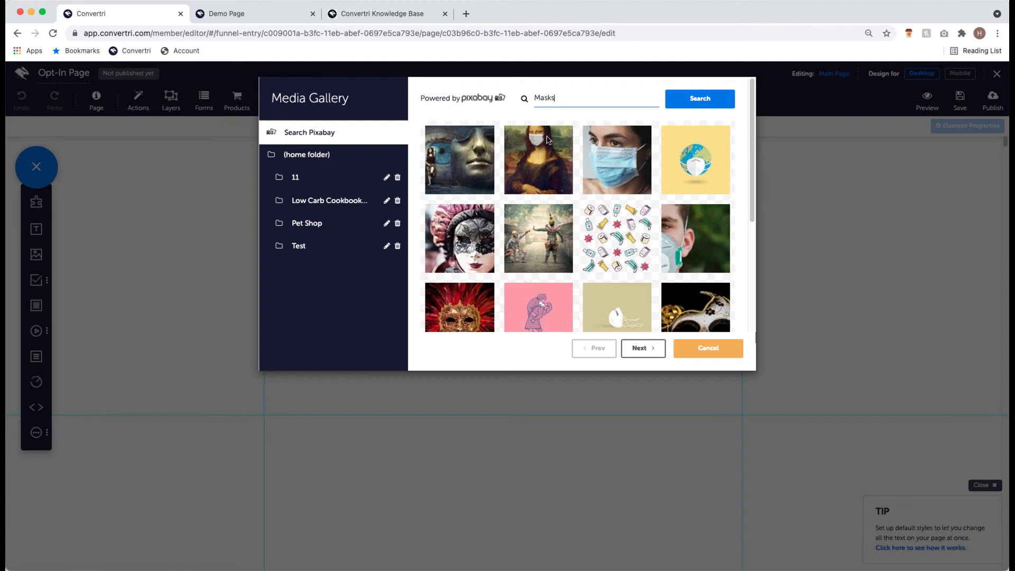
{"action": "left_click", "coordinate": [607, 161]}
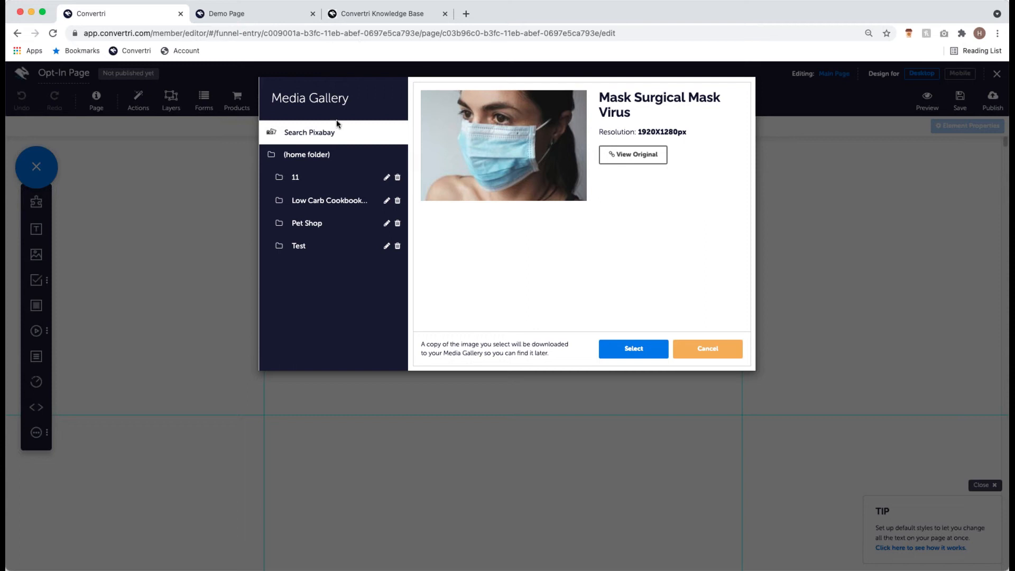
- Return the Media Gallery to the home folder's images
{"action": "left_click", "coordinate": [322, 161]}
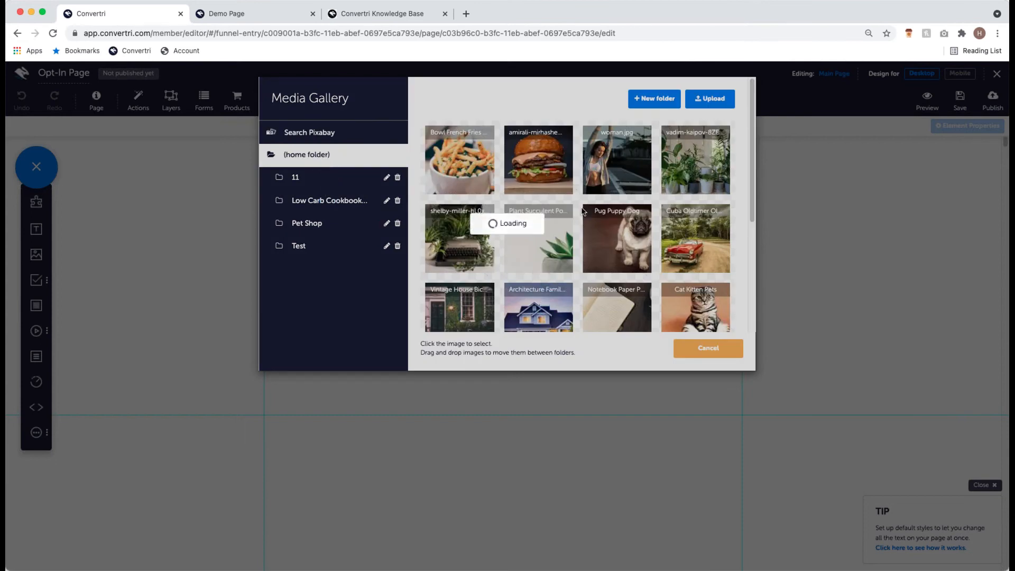
- Insert woman.jpg (5184X3456px) from the home folder onto the Opt-In Page
{"action": "left_click", "coordinate": [623, 158]}
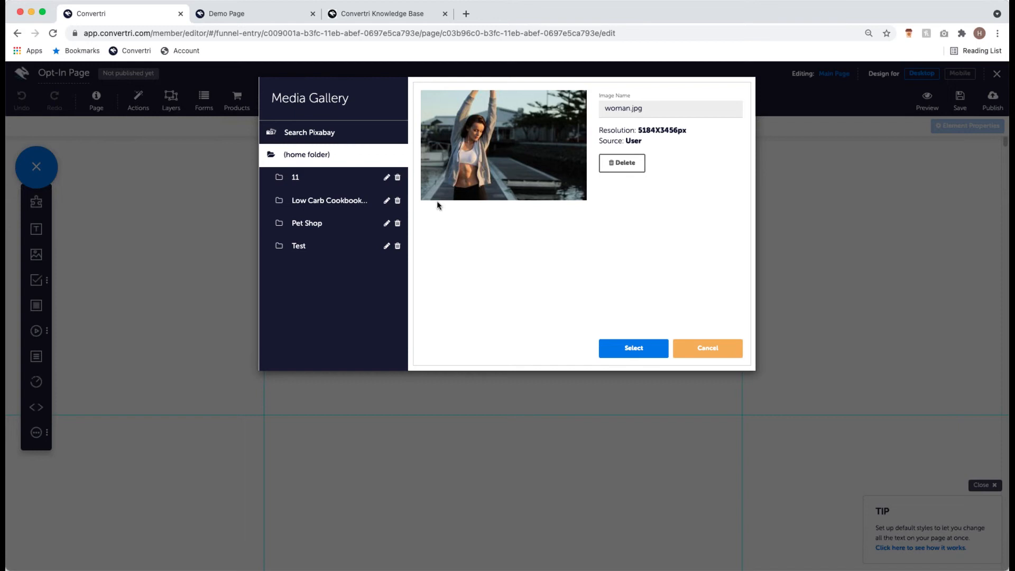
{"action": "left_click", "coordinate": [645, 346]}
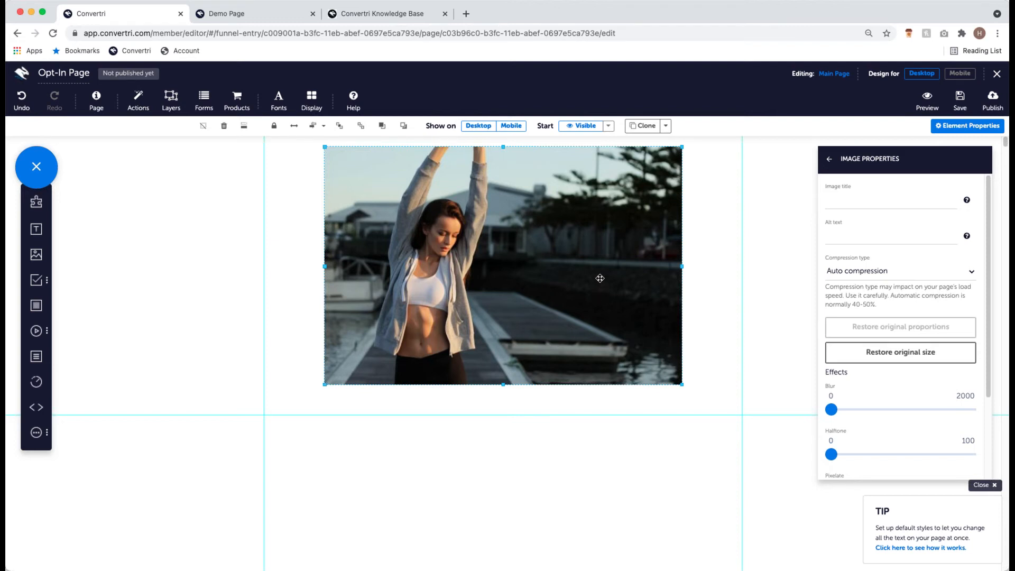
- Stretch woman.jpg across the full page width, moved to the section top and made taller
{"action": "left_click_drag", "start_coordinate": [600, 278], "coordinate": [587, 297]}
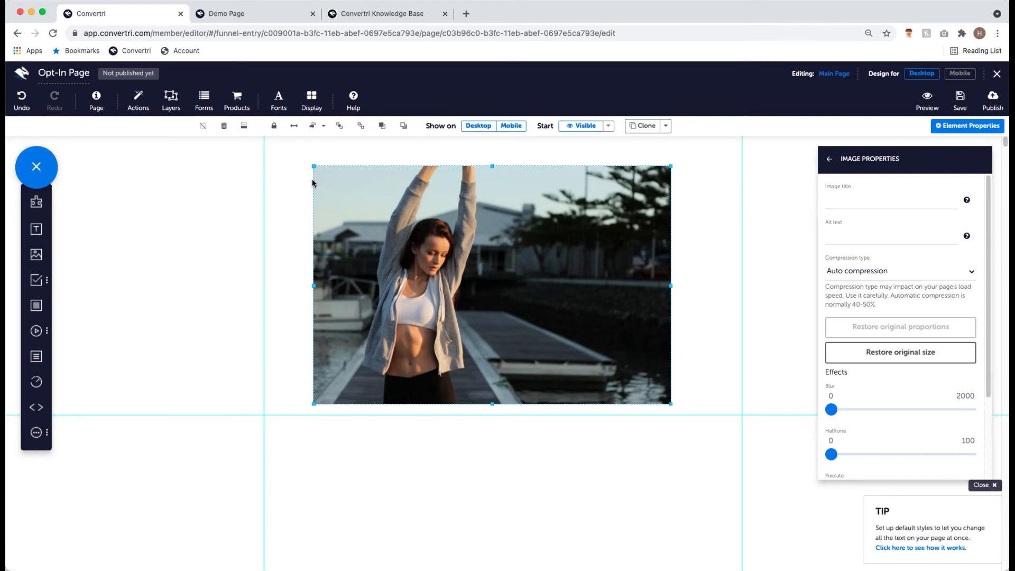
{"action": "left_click", "coordinate": [294, 127]}
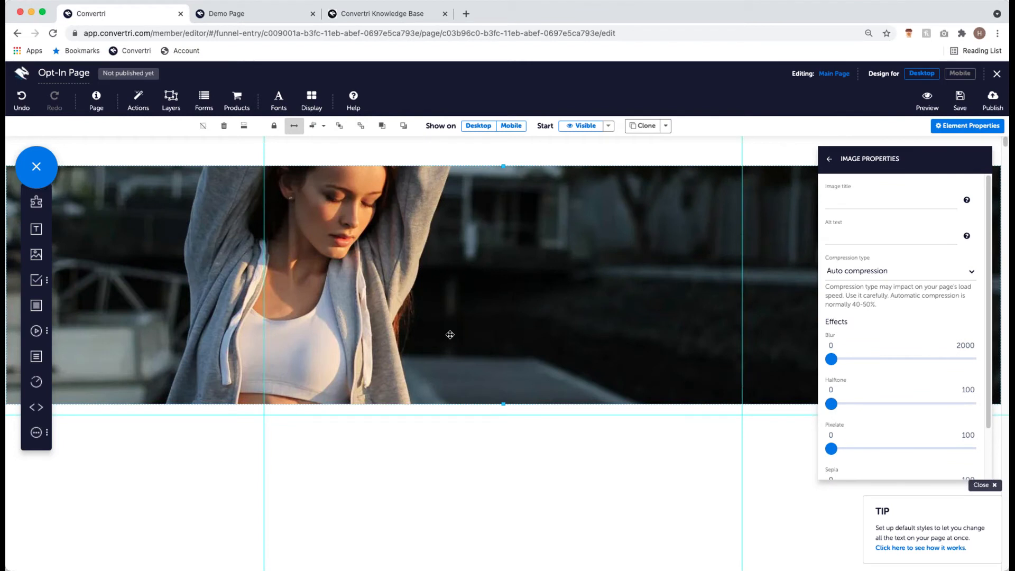
{"action": "left_click_drag", "start_coordinate": [429, 354], "coordinate": [434, 320]}
{"action": "left_click_drag", "start_coordinate": [503, 374], "coordinate": [505, 567]}
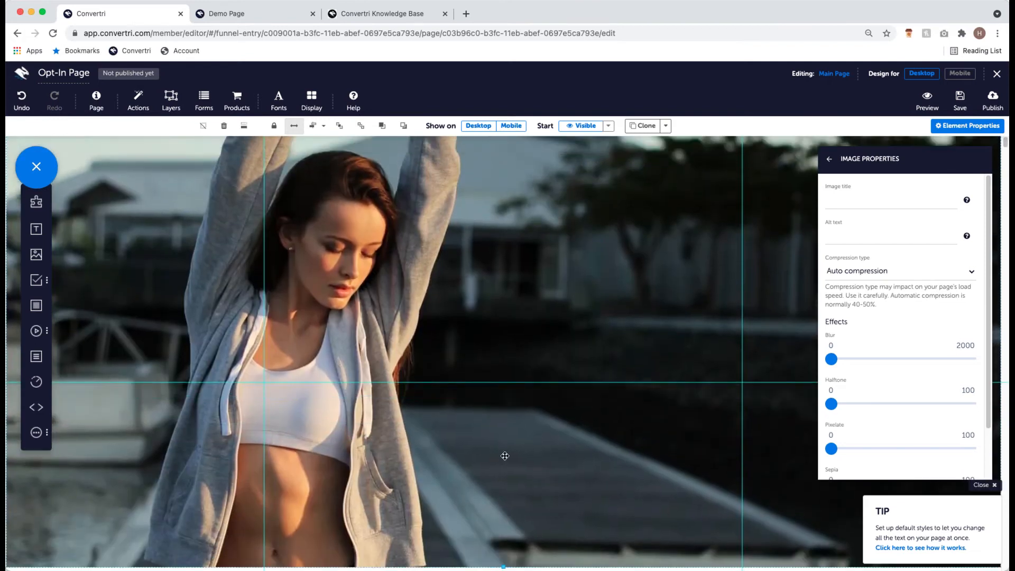
- Close the image properties, check the image on the canvas, and bring up the Demo Page tab
{"action": "scroll", "coordinate": [506, 452], "scroll_direction": "up", "scroll_amount": 1}
{"action": "left_click", "coordinate": [829, 159]}
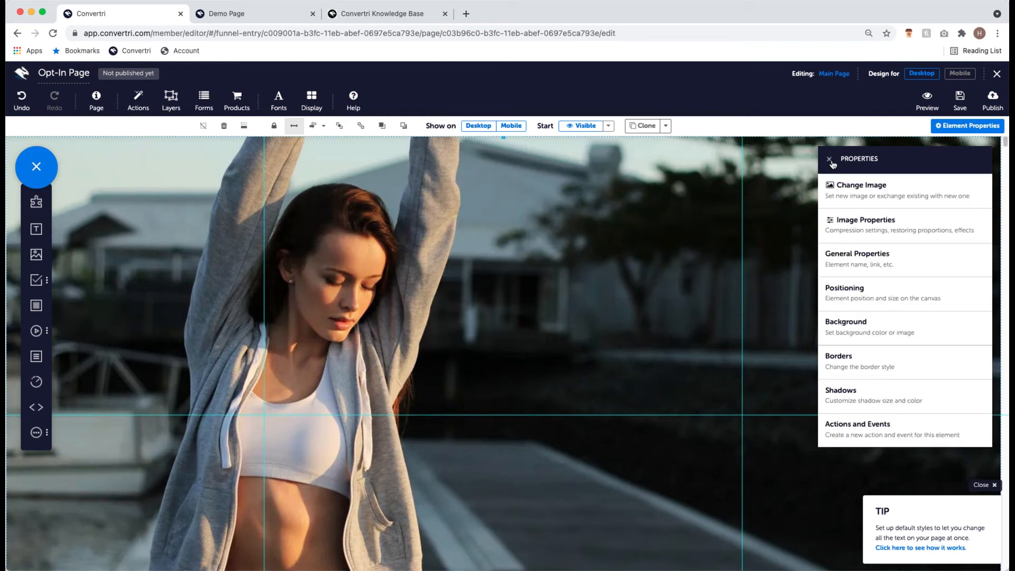
{"action": "scroll", "coordinate": [602, 351], "scroll_direction": "down", "scroll_amount": 2}
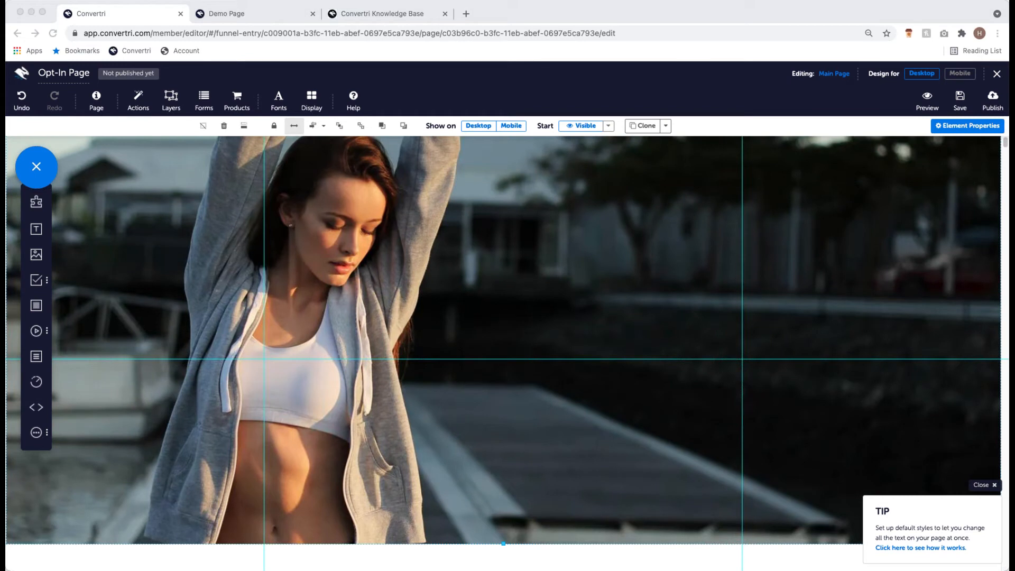
{"action": "scroll", "coordinate": [296, 372], "scroll_direction": "up", "scroll_amount": 2}
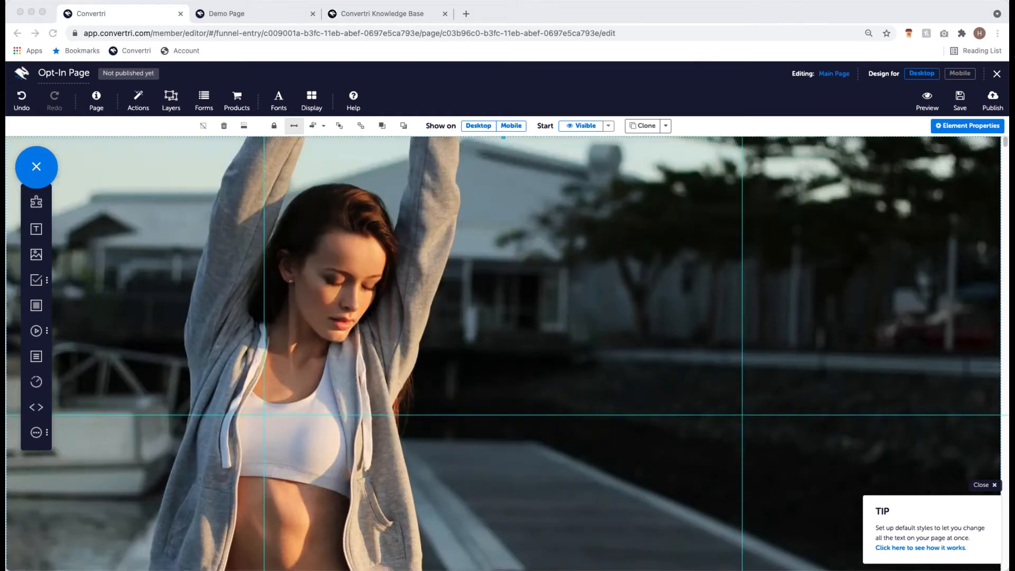
{"action": "left_click", "coordinate": [267, 20]}
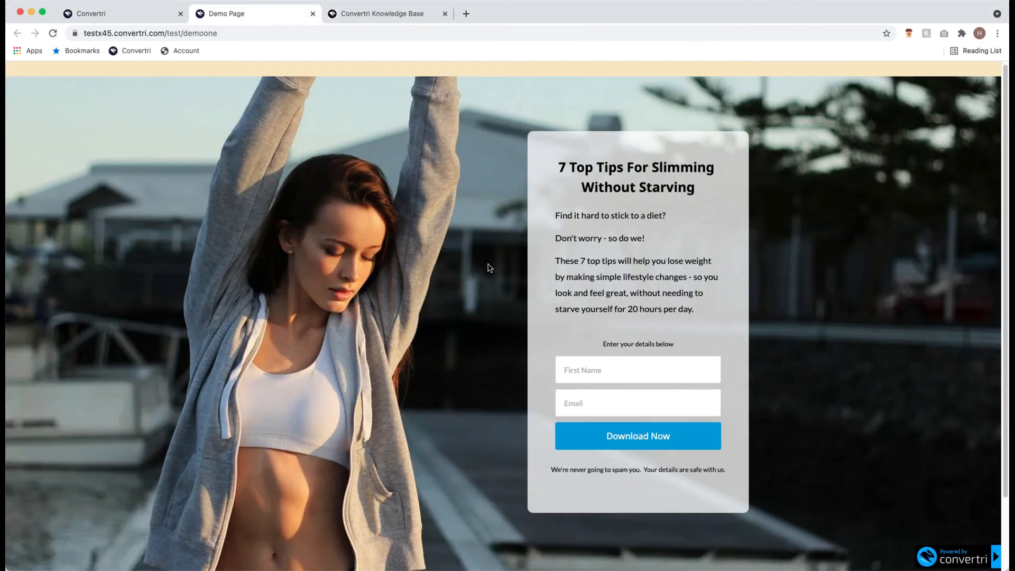
- Scroll through the demo opt-in page, then return to the Convertri editor
{"action": "scroll", "coordinate": [489, 267], "scroll_direction": "down", "scroll_amount": 3}
{"action": "scroll", "coordinate": [489, 267], "scroll_direction": "up", "scroll_amount": 3}
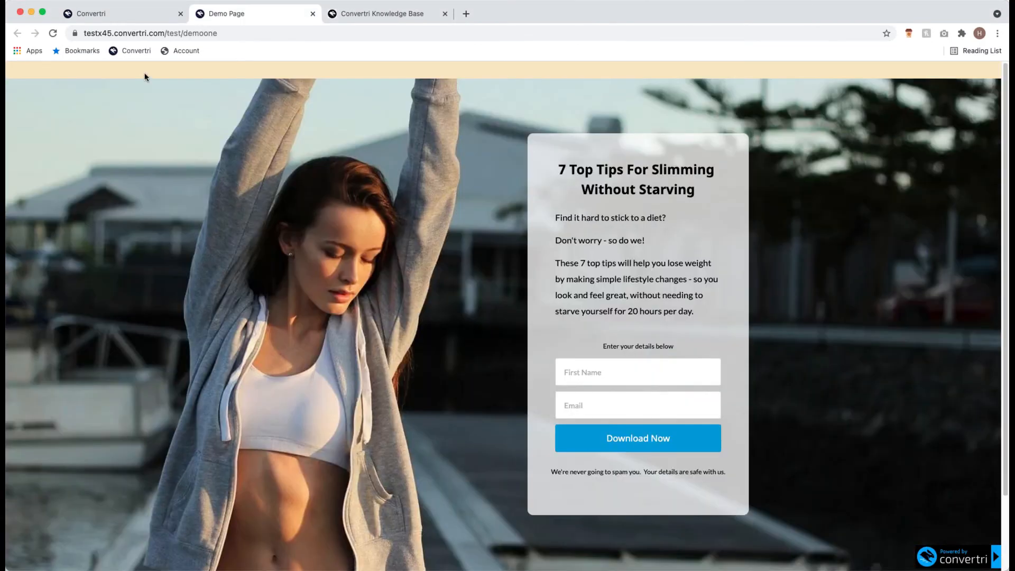
{"action": "scroll", "coordinate": [455, 240], "scroll_direction": "down", "scroll_amount": 3}
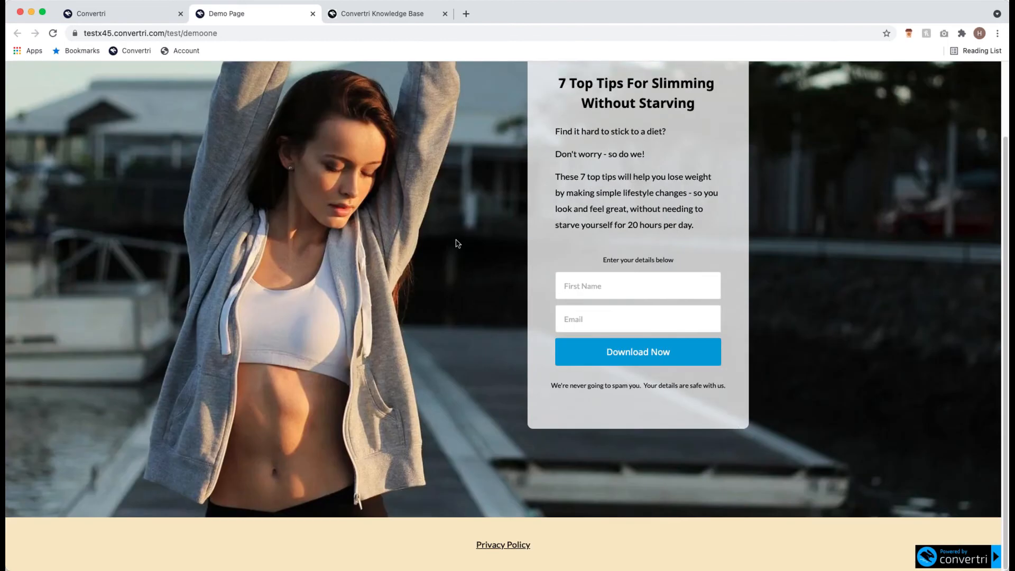
{"action": "scroll", "coordinate": [249, 264], "scroll_direction": "up", "scroll_amount": 3}
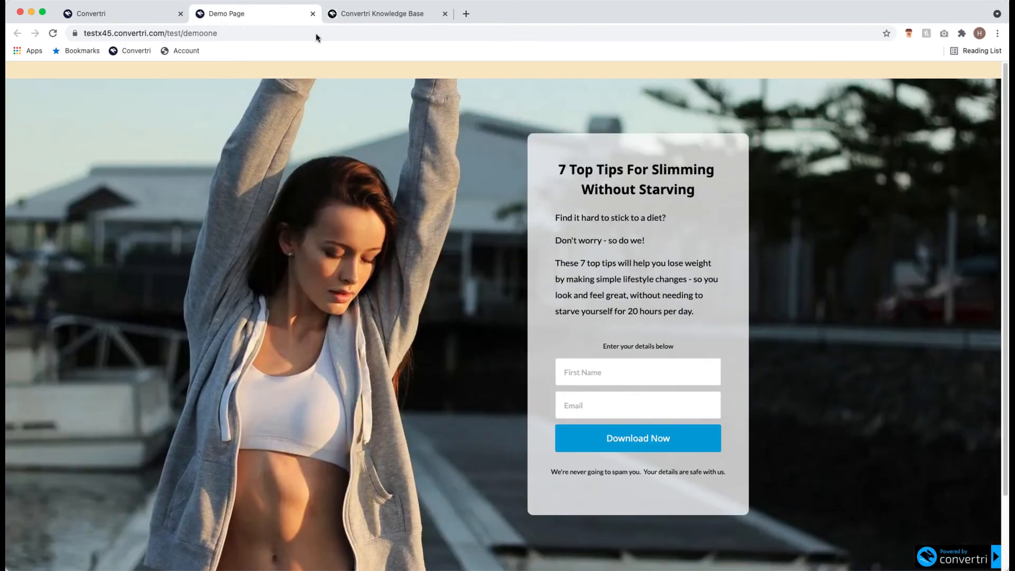
{"action": "scroll", "coordinate": [371, 241], "scroll_direction": "down", "scroll_amount": 3}
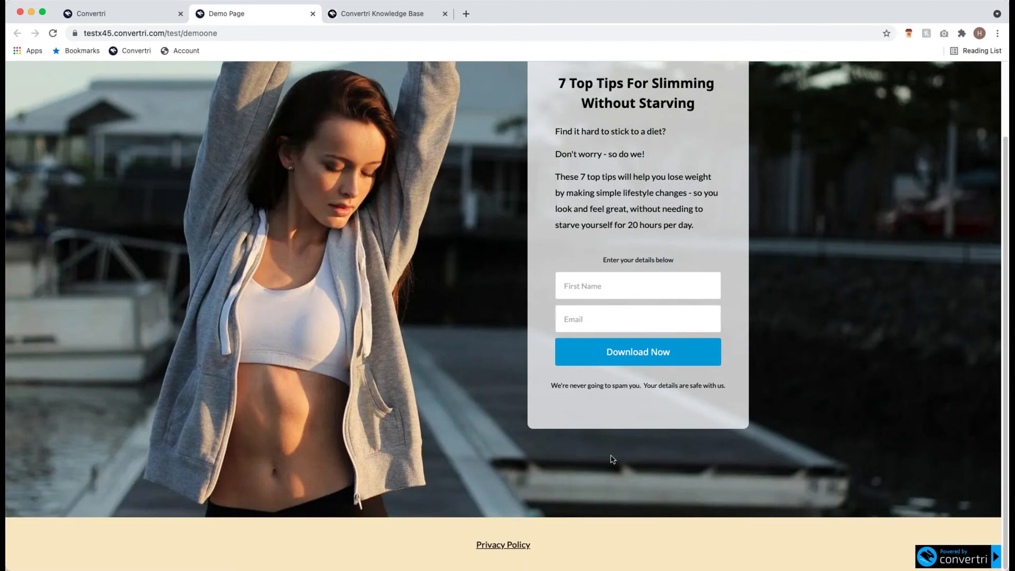
{"action": "scroll", "coordinate": [237, 277], "scroll_direction": "up", "scroll_amount": 3}
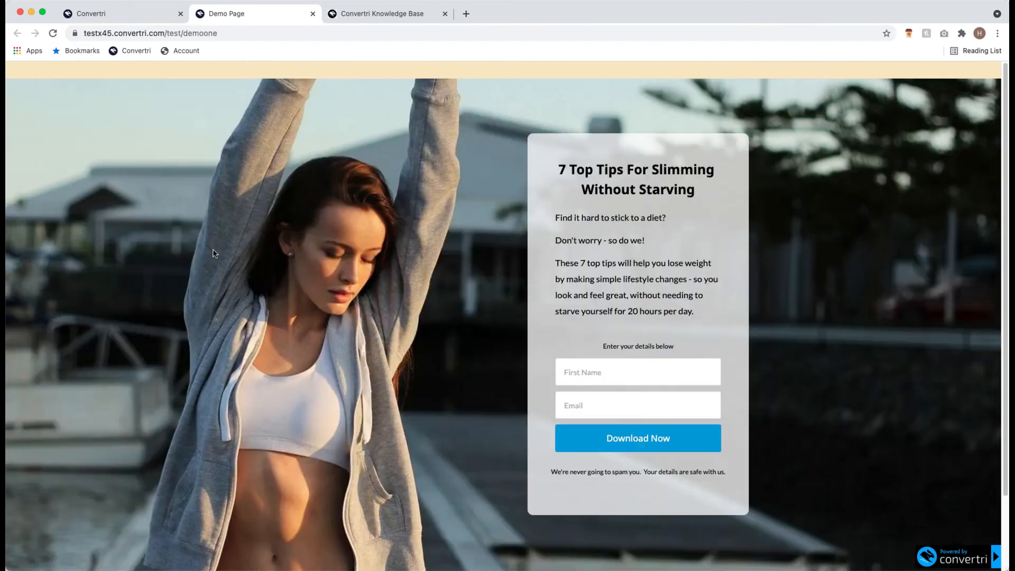
{"action": "left_click", "coordinate": [123, 16]}
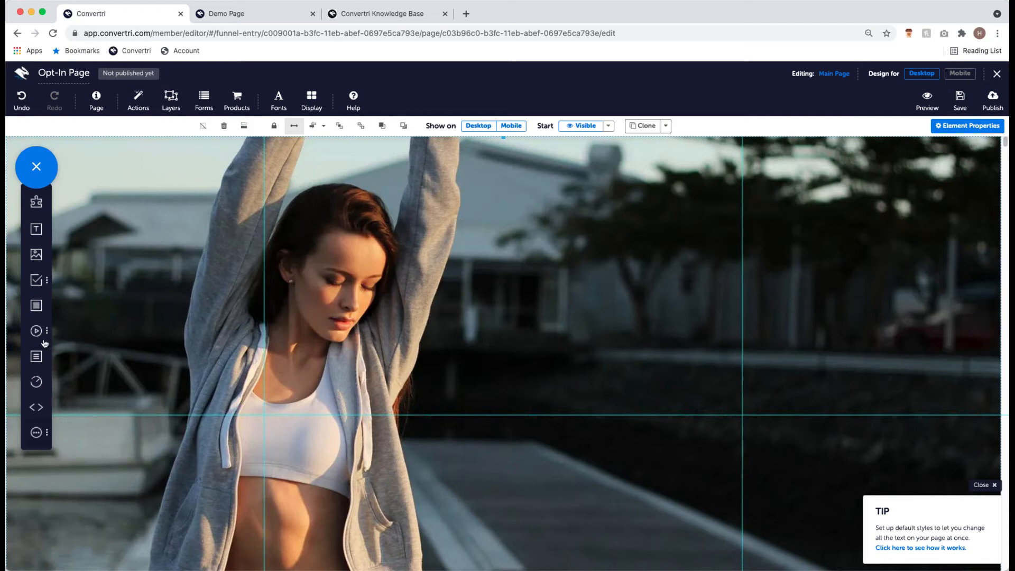
- Insert a Panel element onto the canvas over the woman photo
{"action": "left_click", "coordinate": [36, 306]}
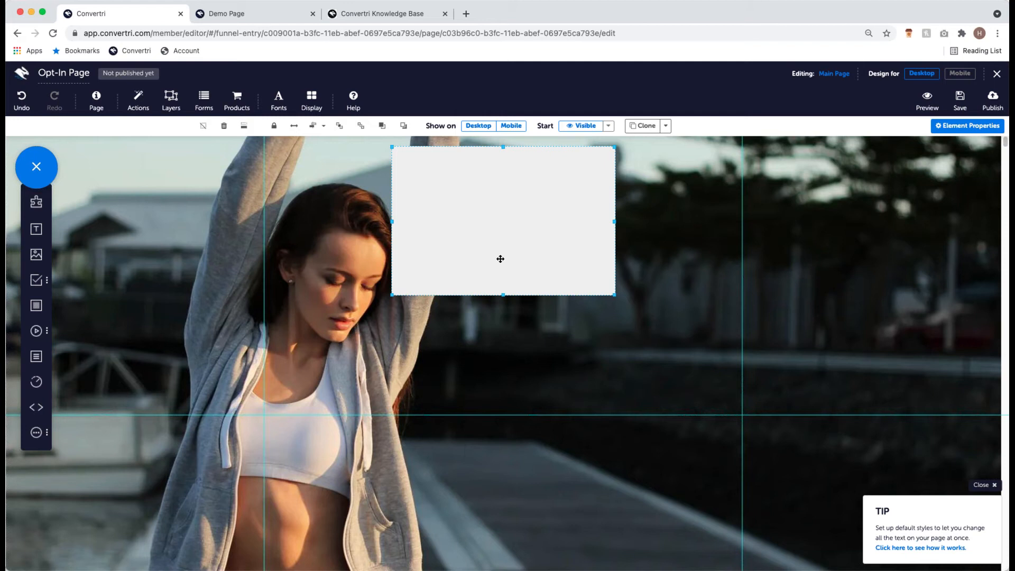
- Make the panel full width and shrink it into a thin strip at the page top
{"action": "left_click", "coordinate": [311, 141]}
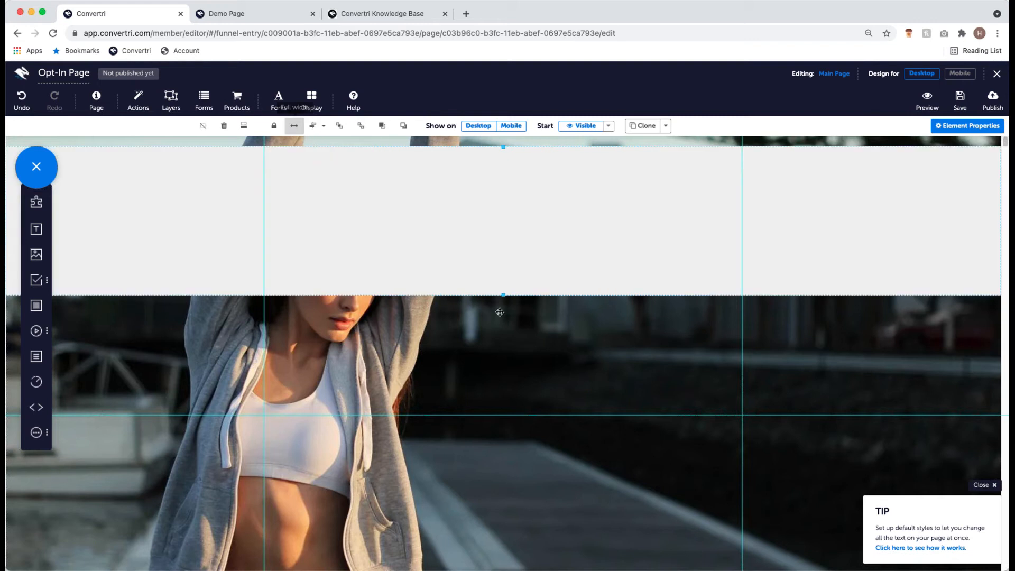
{"action": "left_click_drag", "start_coordinate": [448, 235], "coordinate": [446, 222]}
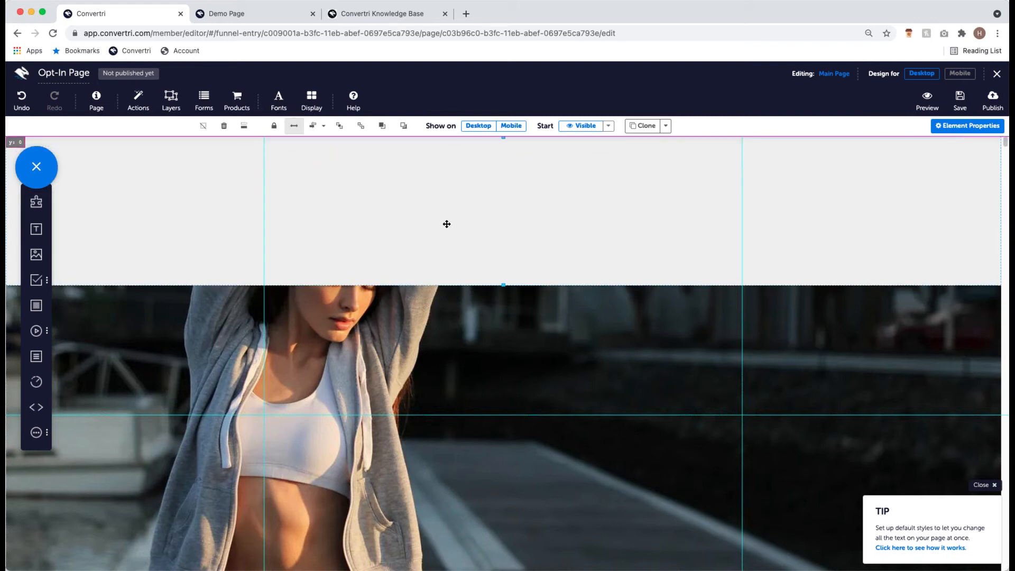
{"action": "left_click_drag", "start_coordinate": [500, 280], "coordinate": [492, 170]}
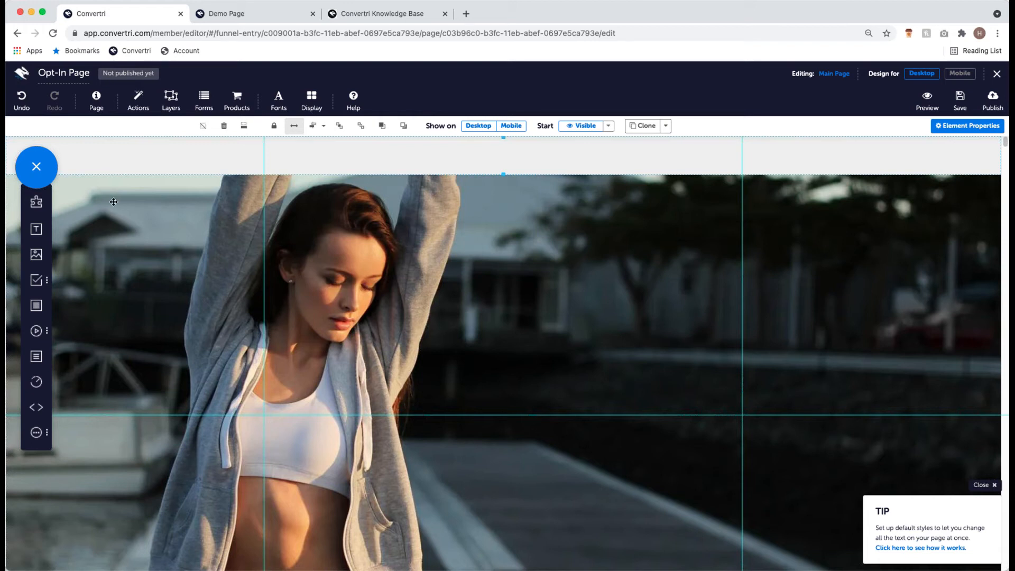
- Show the strip's Background settings, cancelling the colour picker so the fill stays #efefef
{"action": "left_click", "coordinate": [944, 132]}
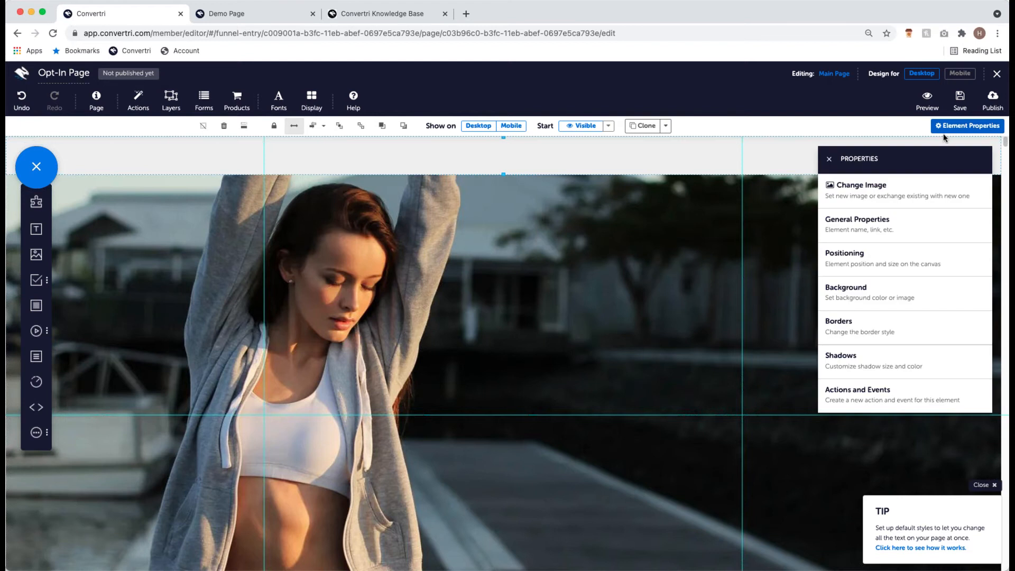
{"action": "left_click", "coordinate": [896, 301]}
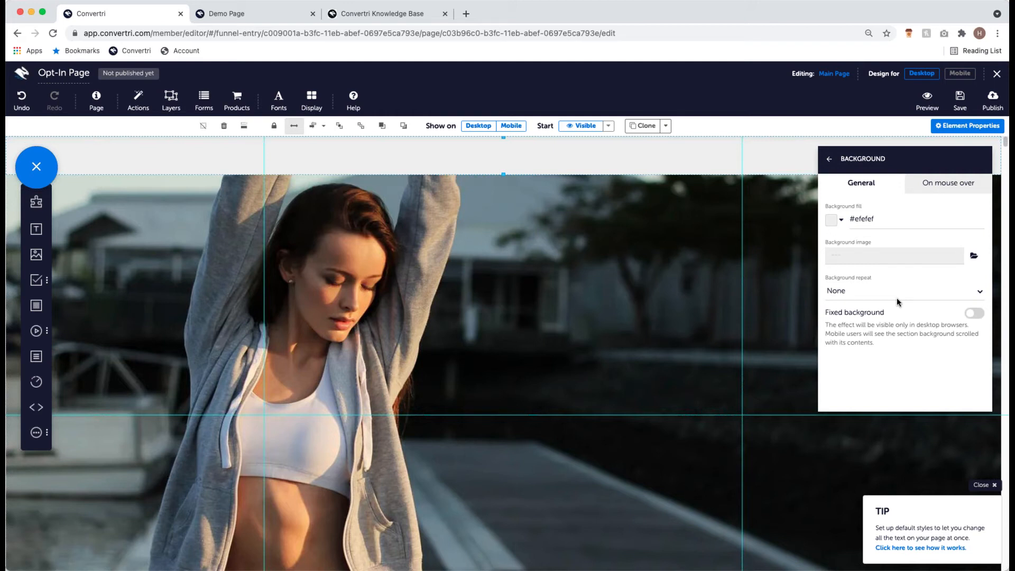
{"action": "left_click", "coordinate": [833, 225]}
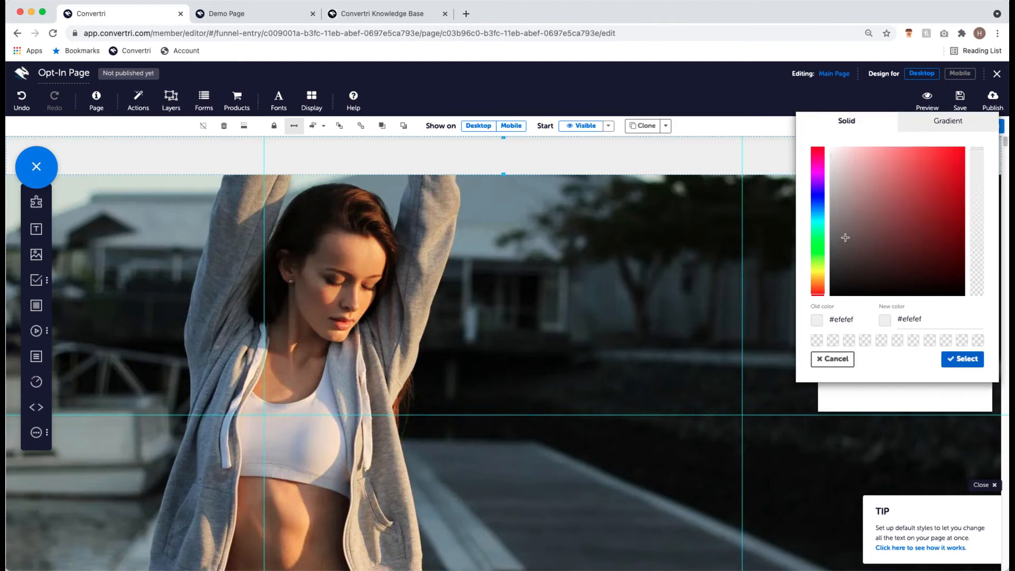
{"action": "left_click", "coordinate": [844, 359]}
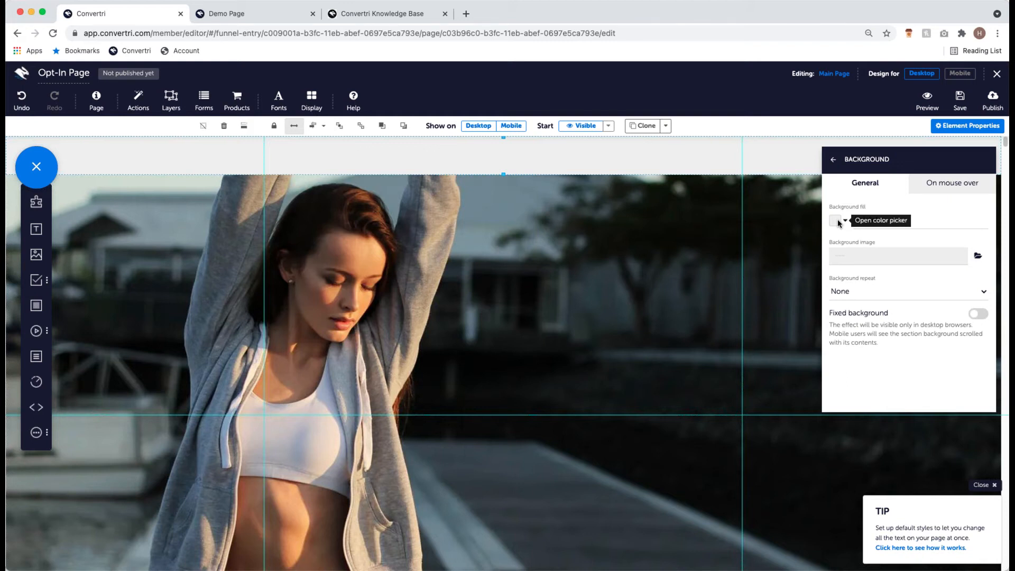
- Pick mustard yellow rgb(216, 199, 90) in the strip's background fill colour picker
{"action": "left_click", "coordinate": [838, 222]}
{"action": "left_click_drag", "start_coordinate": [817, 260], "coordinate": [820, 279]}
{"action": "mouse_move", "coordinate": [880, 236]}
{"action": "left_mouse_down"}
{"action": "mouse_move", "coordinate": [911, 203]}
{"action": "mouse_move", "coordinate": [913, 229]}
{"action": "mouse_move", "coordinate": [931, 166]}
{"action": "mouse_move", "coordinate": [949, 192]}
{"action": "mouse_move", "coordinate": [944, 231]}
{"action": "mouse_move", "coordinate": [944, 160]}
{"action": "mouse_move", "coordinate": [914, 159]}
{"action": "mouse_move", "coordinate": [908, 178]}
{"action": "mouse_move", "coordinate": [908, 169]}
{"action": "left_mouse_up"}
{"action": "left_click", "coordinate": [914, 233]}
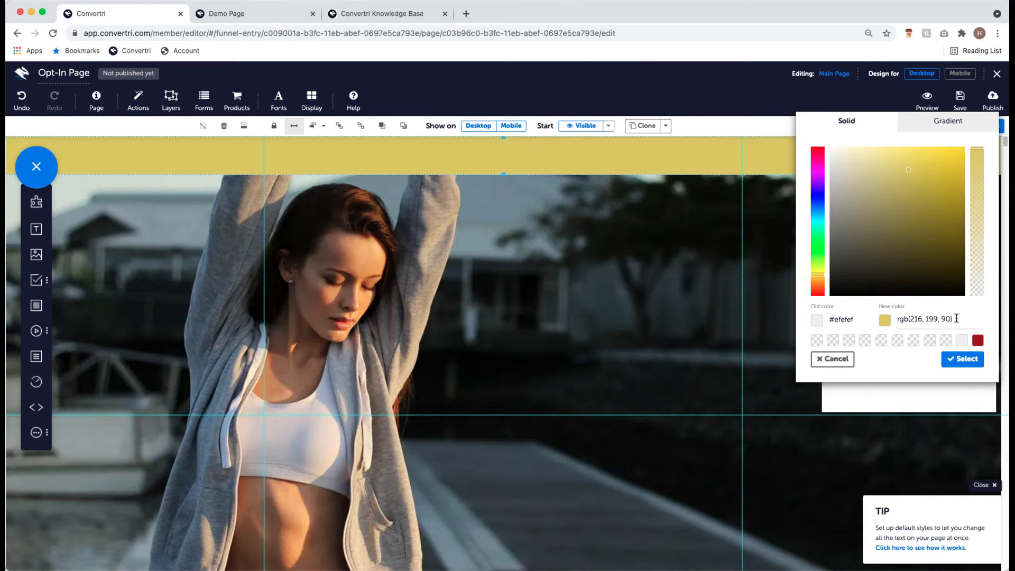
{"action": "left_click_drag", "start_coordinate": [955, 319], "coordinate": [899, 318]}
{"action": "left_click", "coordinate": [925, 319]}
{"action": "left_click_drag", "start_coordinate": [950, 319], "coordinate": [897, 319]}
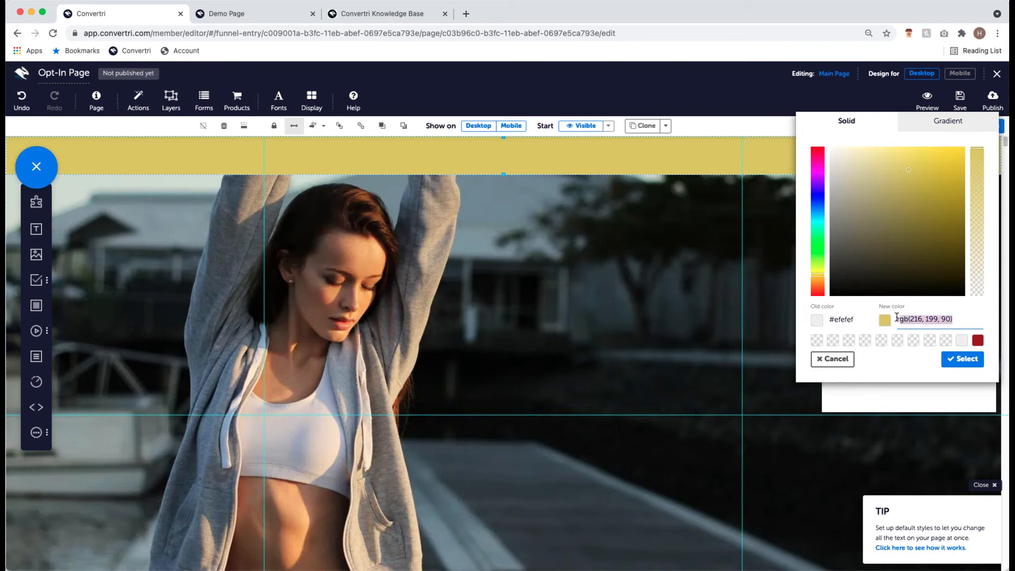
{"action": "left_click", "coordinate": [909, 319]}
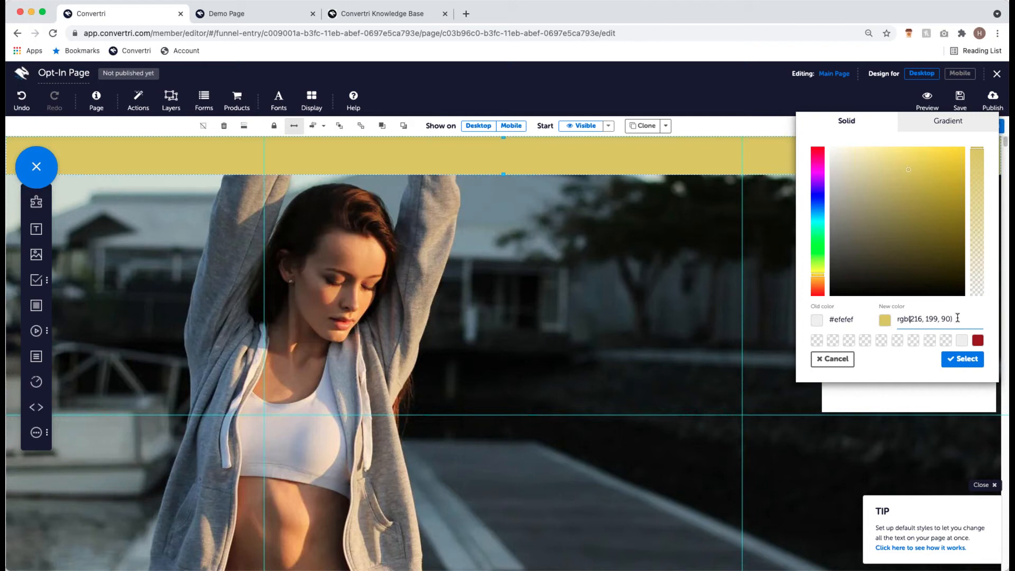
{"action": "left_click_drag", "start_coordinate": [953, 319], "coordinate": [895, 318]}
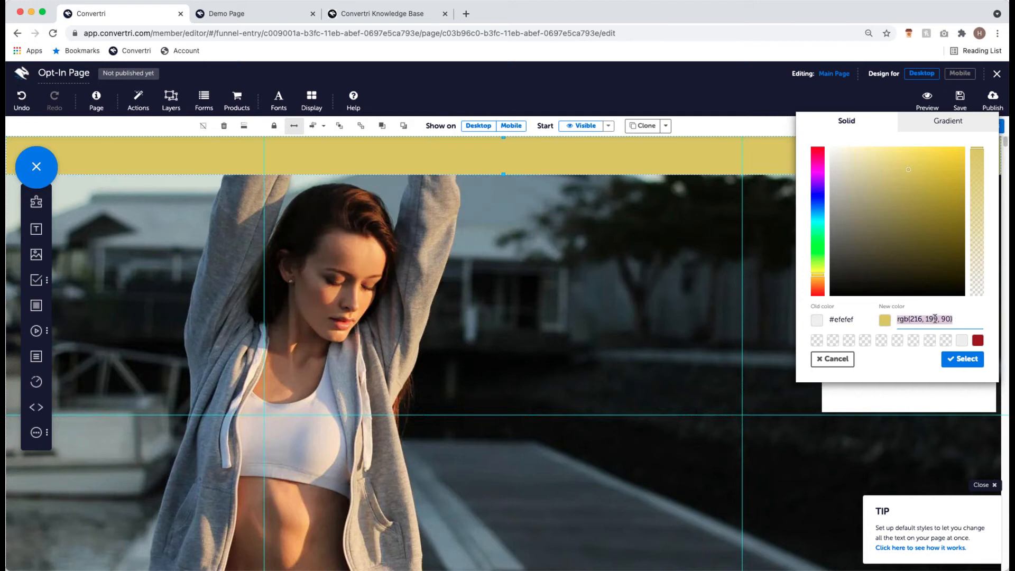
{"action": "left_click", "coordinate": [954, 319]}
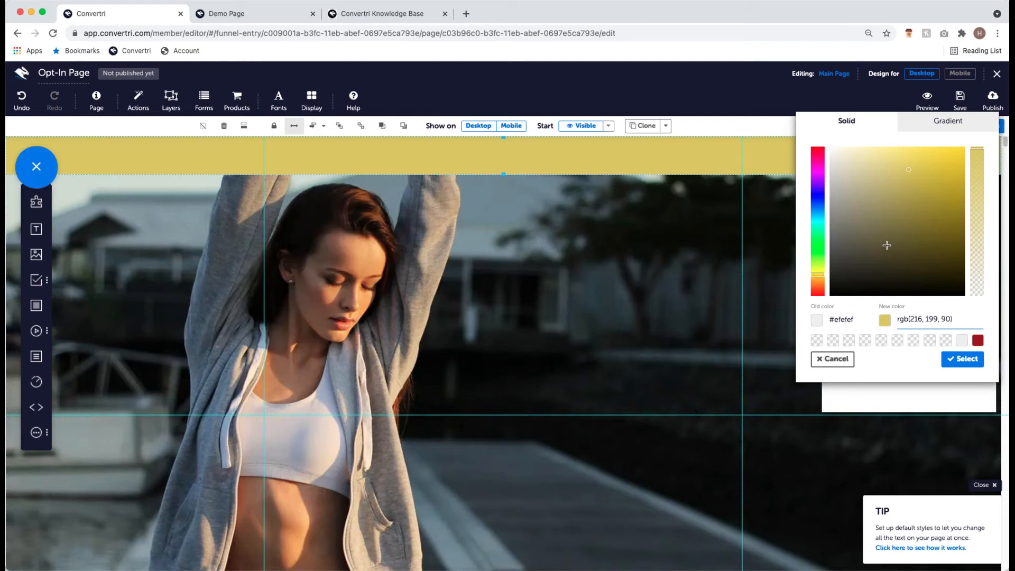
- Apply the rgb(216, 199, 90) fill to the top strip and close its properties
{"action": "left_click", "coordinate": [958, 363]}
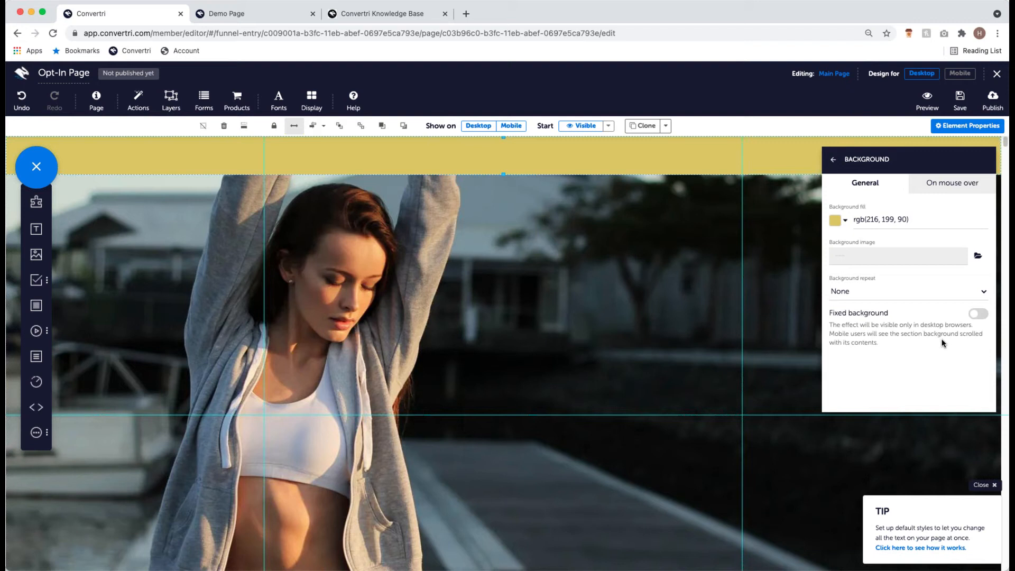
{"action": "left_click", "coordinate": [834, 159]}
{"action": "left_click", "coordinate": [836, 159]}
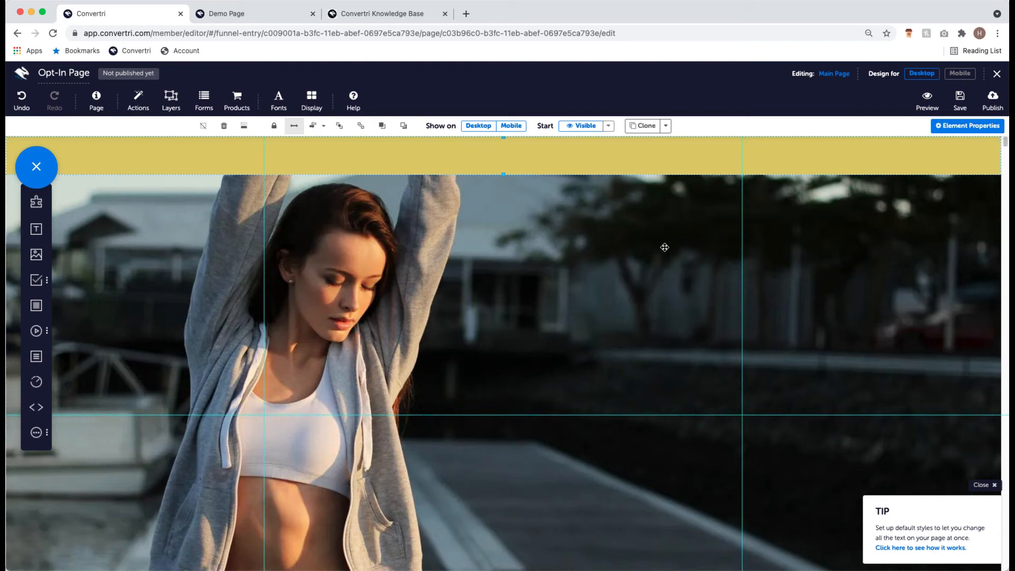
{"action": "scroll", "coordinate": [665, 247], "scroll_direction": "down", "scroll_amount": 3}
{"action": "scroll", "coordinate": [670, 256], "scroll_direction": "up", "scroll_amount": 3}
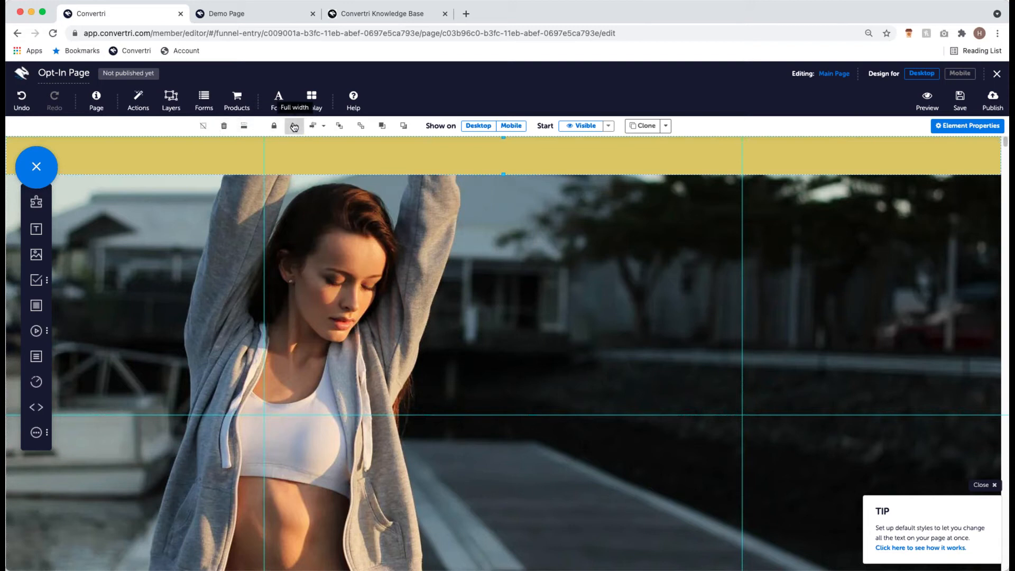
- Duplicate the yellow strip and place the copy along the bottom edge of the woman photo
{"action": "left_click", "coordinate": [648, 131]}
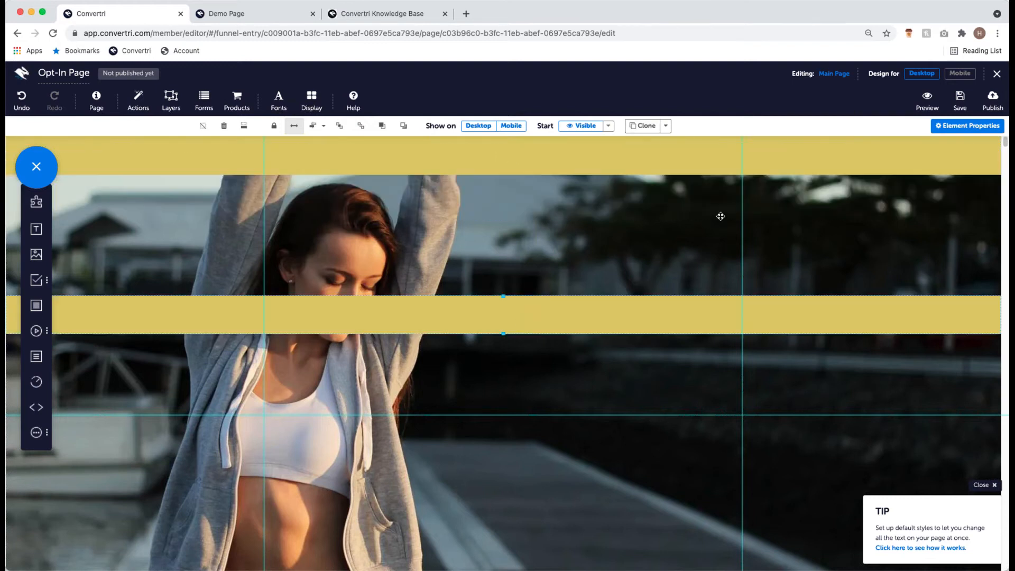
{"action": "scroll", "coordinate": [475, 259], "scroll_direction": "down", "scroll_amount": 2}
{"action": "left_click_drag", "start_coordinate": [471, 220], "coordinate": [493, 526]}
{"action": "left_click", "coordinate": [982, 484]}
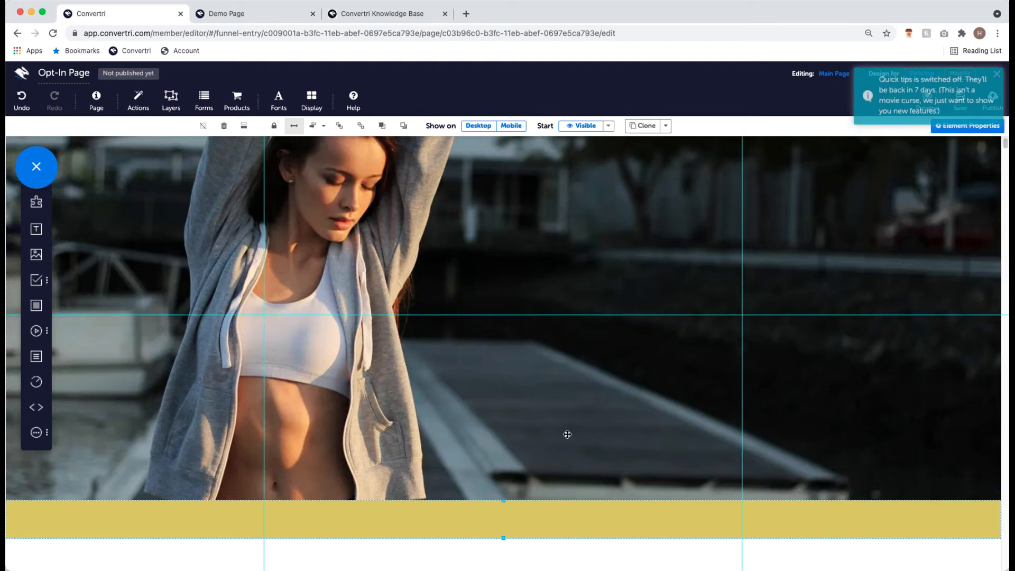
- Review the yellow-framed photo on the canvas, then bring up the Demo Page for reference
{"action": "scroll", "coordinate": [595, 428], "scroll_direction": "up", "scroll_amount": 2}
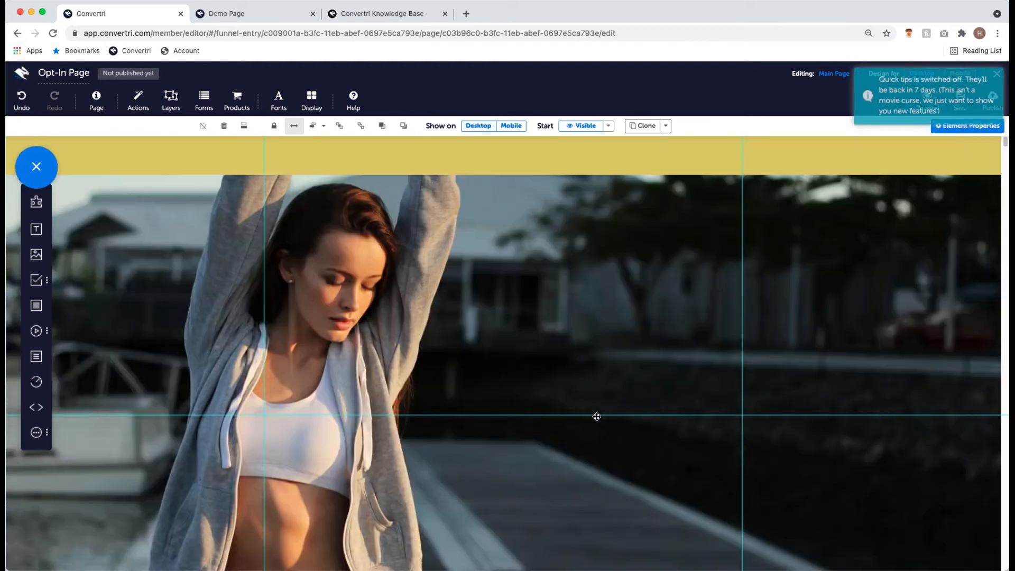
{"action": "scroll", "coordinate": [604, 409], "scroll_direction": "down", "scroll_amount": 4}
{"action": "scroll", "coordinate": [604, 408], "scroll_direction": "up", "scroll_amount": 4}
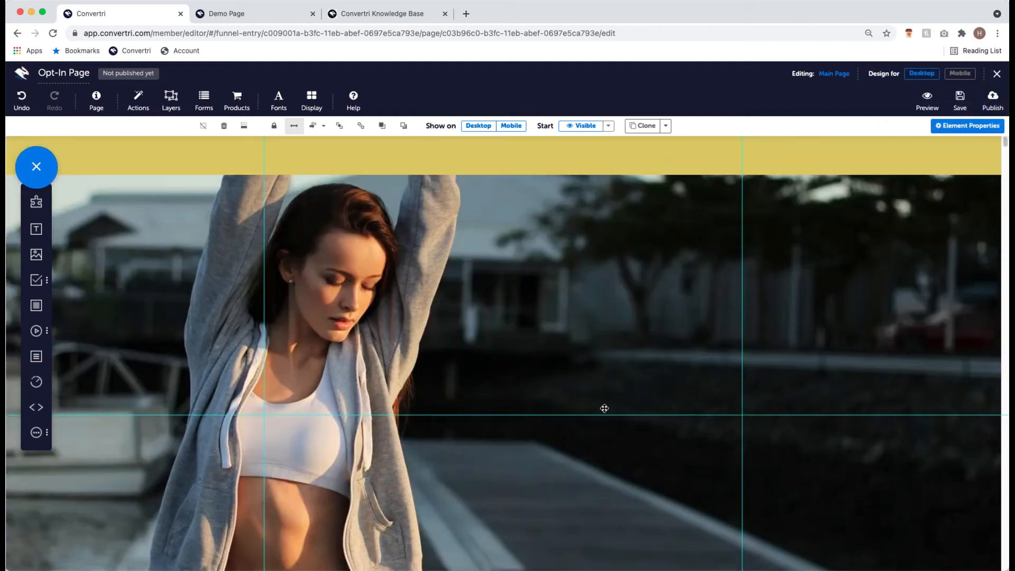
{"action": "scroll", "coordinate": [435, 278], "scroll_direction": "down", "scroll_amount": 4}
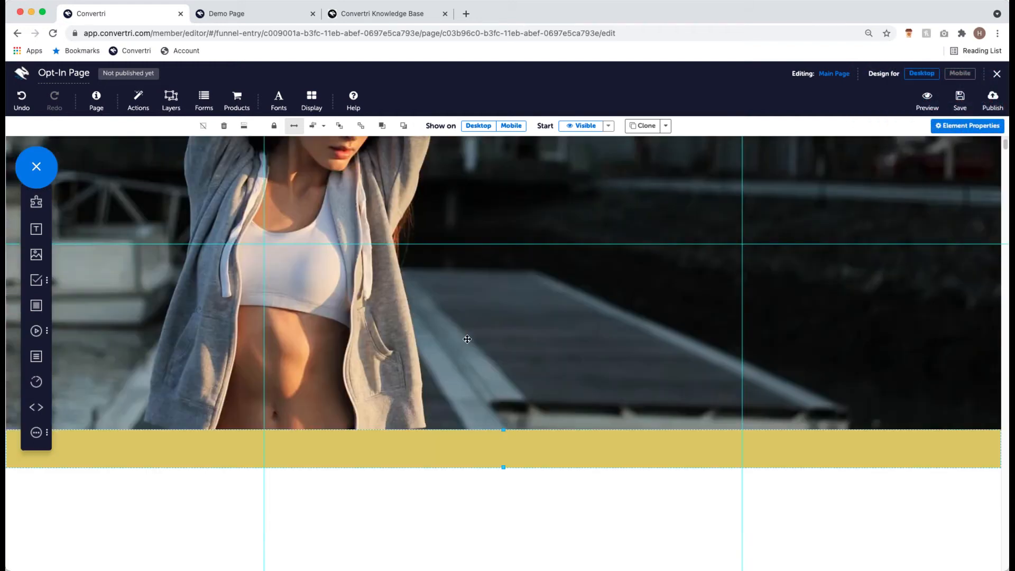
{"action": "scroll", "coordinate": [468, 336], "scroll_direction": "up", "scroll_amount": 4}
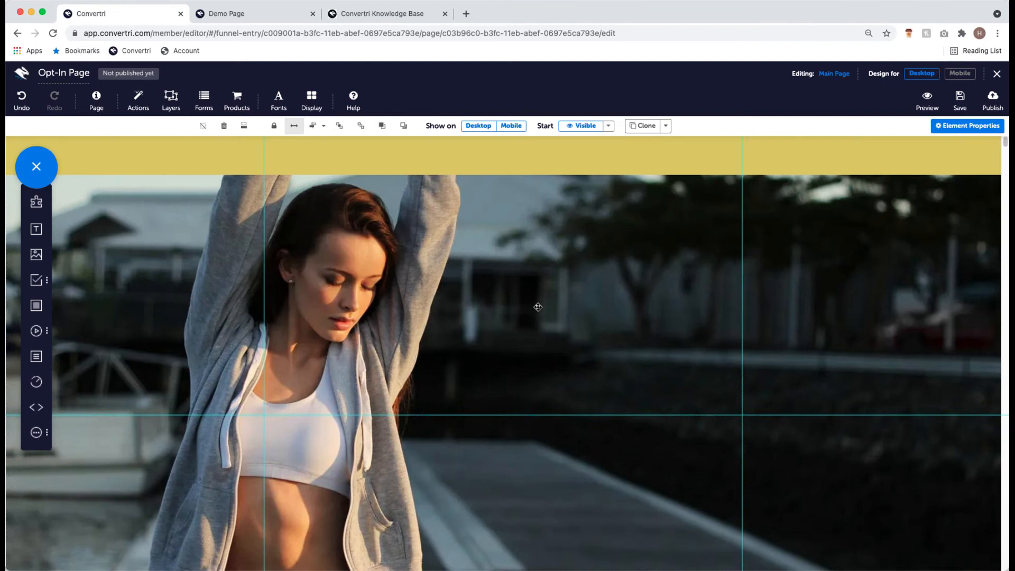
{"action": "scroll", "coordinate": [537, 307], "scroll_direction": "down", "scroll_amount": 4}
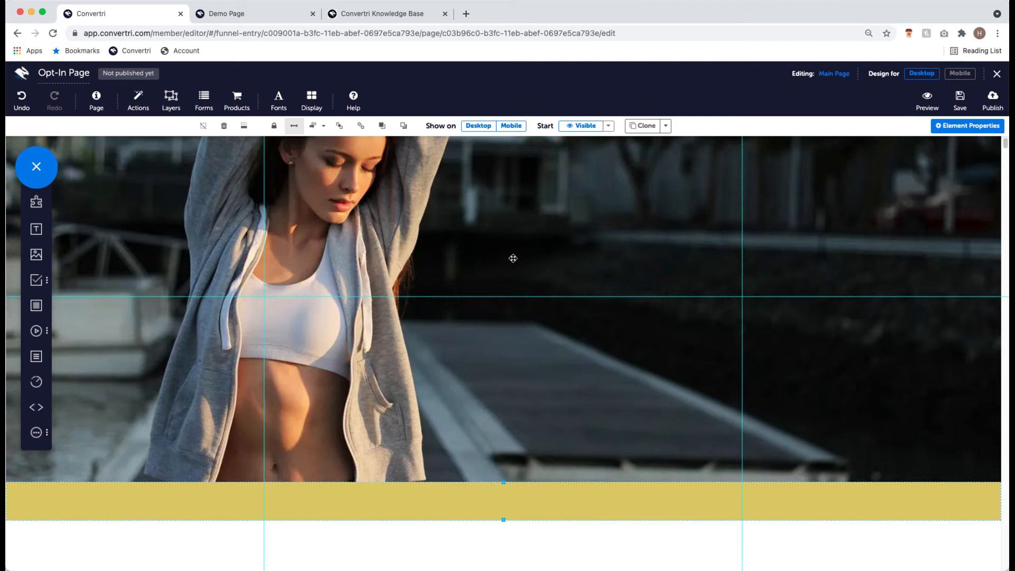
{"action": "scroll", "coordinate": [513, 258], "scroll_direction": "up", "scroll_amount": 2}
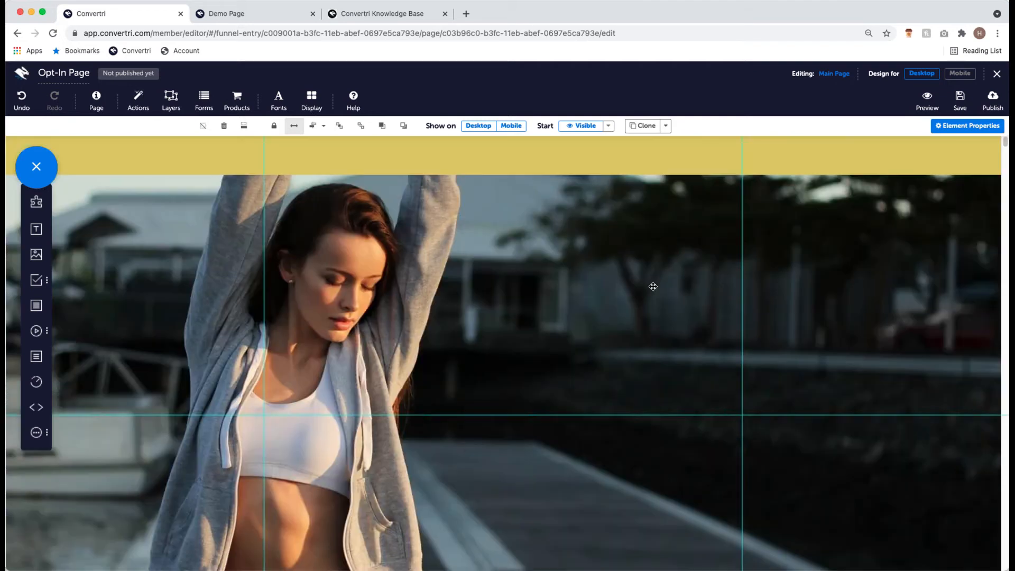
{"action": "left_click", "coordinate": [246, 17]}
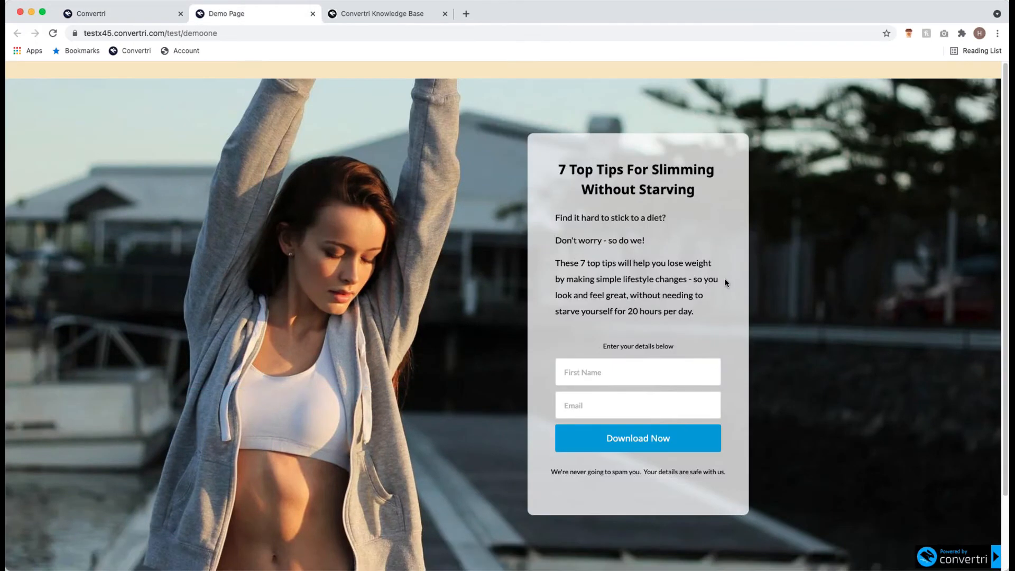
- Switch back to the Convertri Opt-In Page editor
{"action": "left_click", "coordinate": [138, 17]}
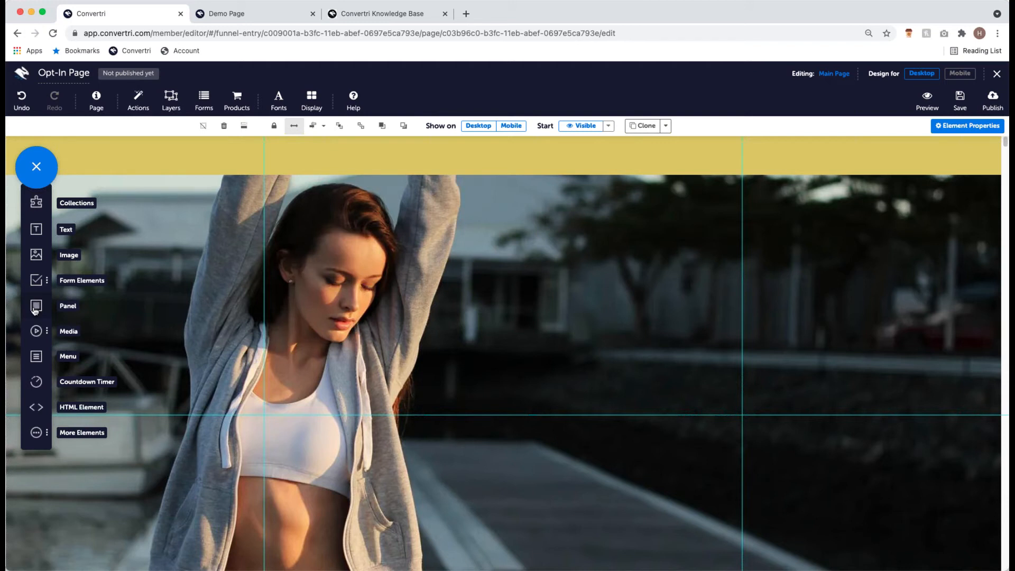
- Drop a Panel onto the woman photo, then position and enlarge it over the right half
{"action": "left_click_drag", "start_coordinate": [36, 308], "coordinate": [550, 346]}
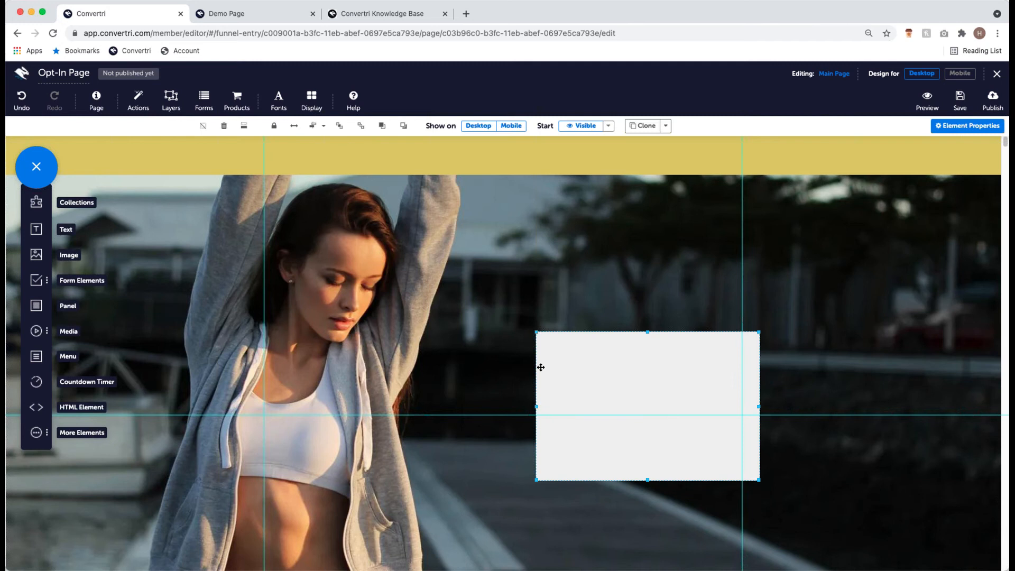
{"action": "left_click_drag", "start_coordinate": [597, 371], "coordinate": [537, 349]}
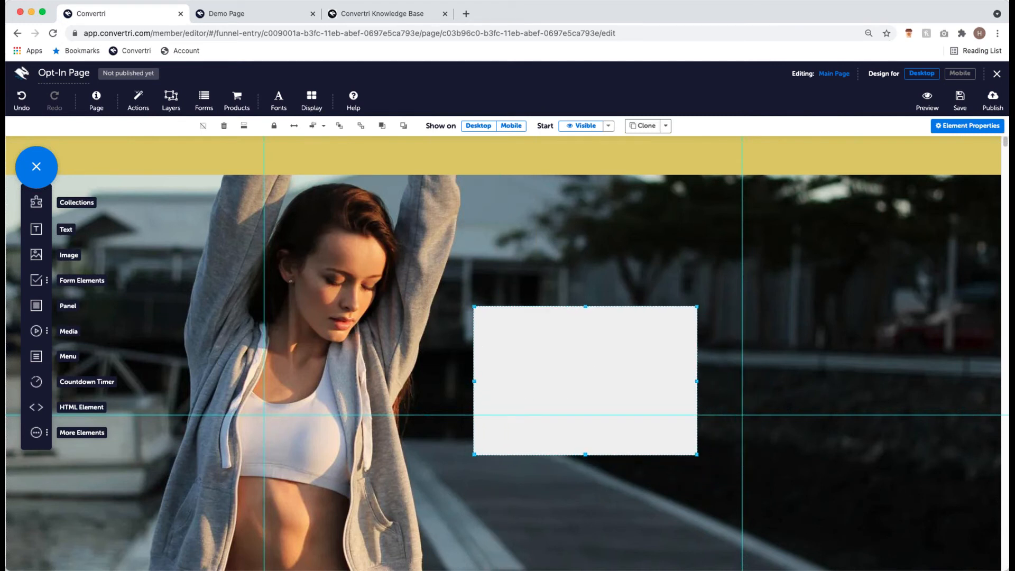
{"action": "left_click_drag", "start_coordinate": [571, 378], "coordinate": [553, 366]}
{"action": "scroll", "coordinate": [650, 317], "scroll_direction": "down", "scroll_amount": 5}
{"action": "left_click_drag", "start_coordinate": [676, 222], "coordinate": [720, 356]}
{"action": "scroll", "coordinate": [721, 358], "scroll_direction": "up", "scroll_amount": 5}
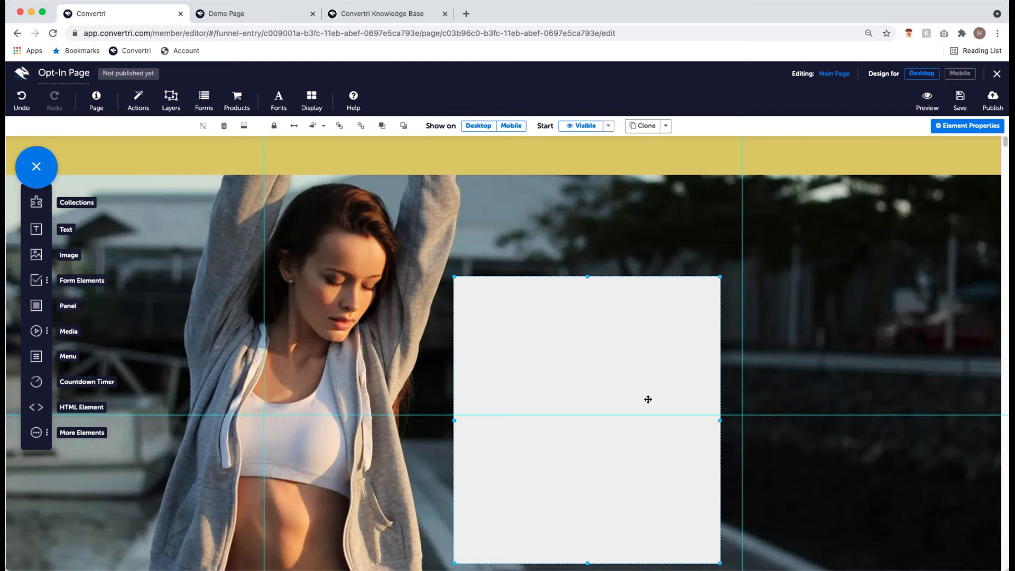
{"action": "scroll", "coordinate": [637, 370], "scroll_direction": "down", "scroll_amount": 3}
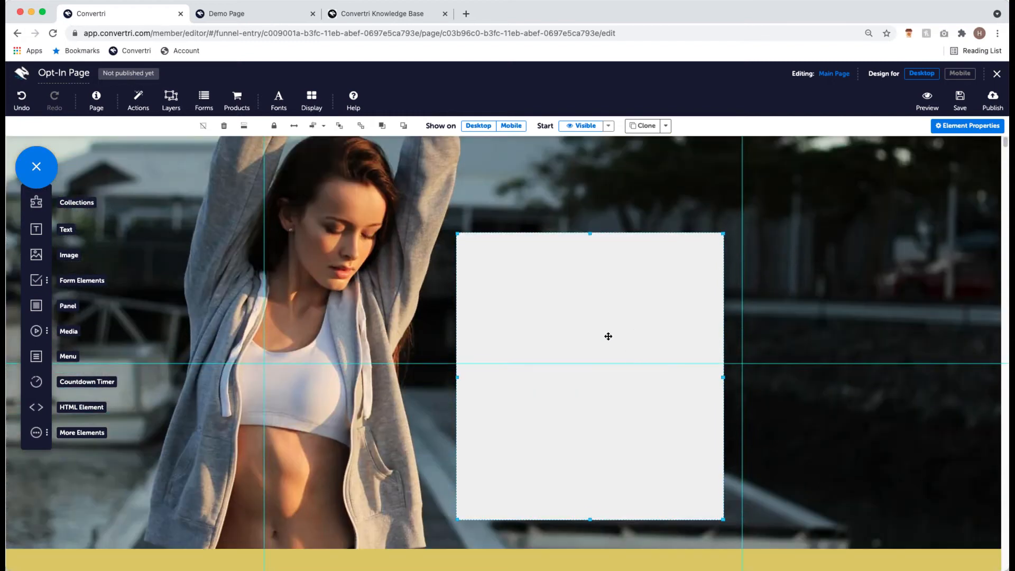
{"action": "left_click_drag", "start_coordinate": [719, 506], "coordinate": [729, 528]}
{"action": "left_click_drag", "start_coordinate": [661, 468], "coordinate": [654, 465]}
{"action": "scroll", "coordinate": [614, 453], "scroll_direction": "up", "scroll_amount": 3}
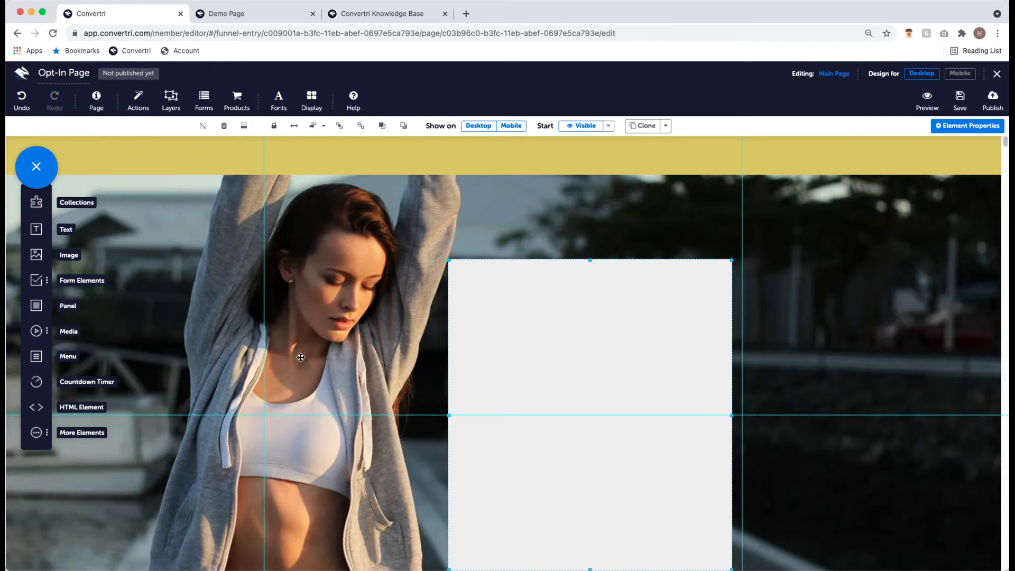
{"action": "scroll", "coordinate": [500, 372], "scroll_direction": "down", "scroll_amount": 1}
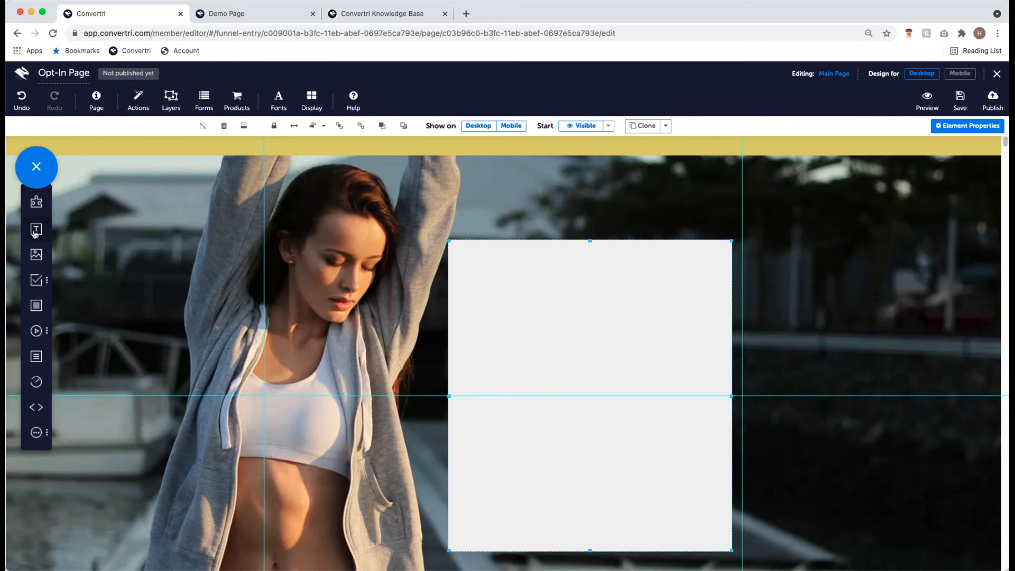
- Add a text element reading '7 Top Tips for Slimming Without Starving' and an empty text box beneath it
{"action": "left_click_drag", "start_coordinate": [37, 230], "coordinate": [475, 260]}
{"action": "type", "text": "7 Top Tips for Sliming"}
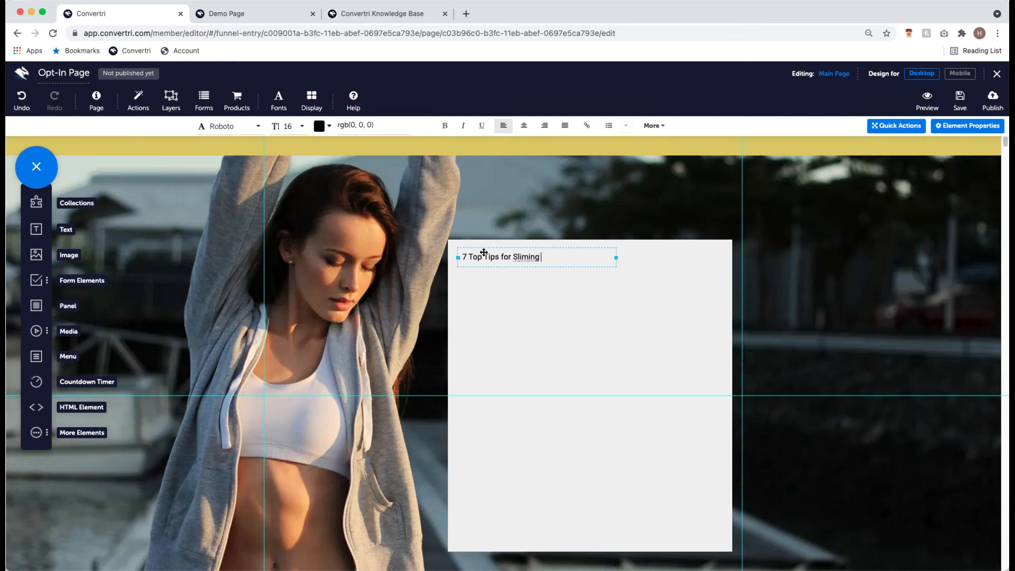
{"action": "key", "text": "BackSpace"}
{"action": "key", "text": "BackSpace"}
{"action": "key", "text": "BackSpace"}
{"action": "key", "text": "BackSpace"}
{"action": "type", "text": "ming Without Starving"}
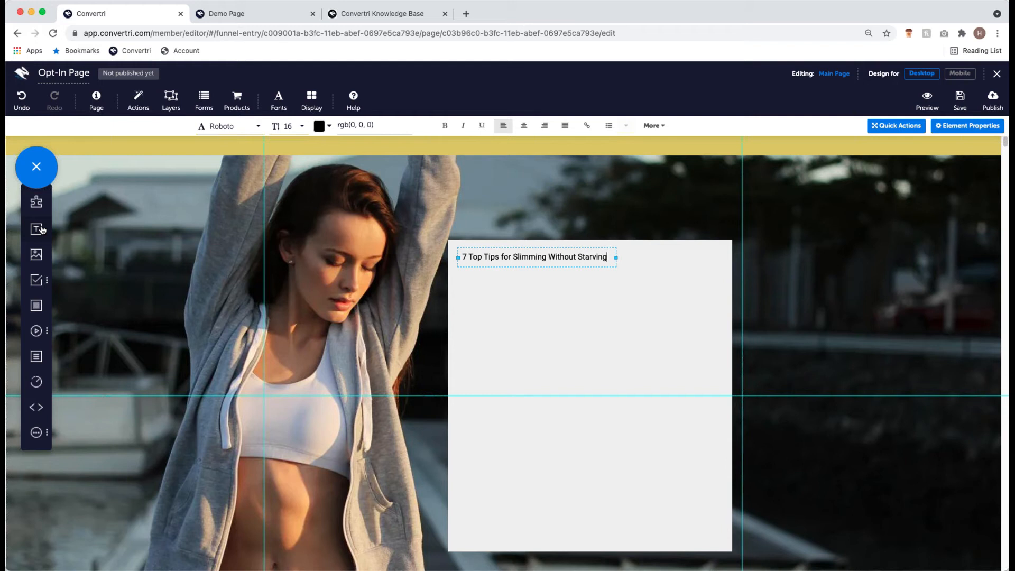
{"action": "left_click_drag", "start_coordinate": [41, 229], "coordinate": [478, 290]}
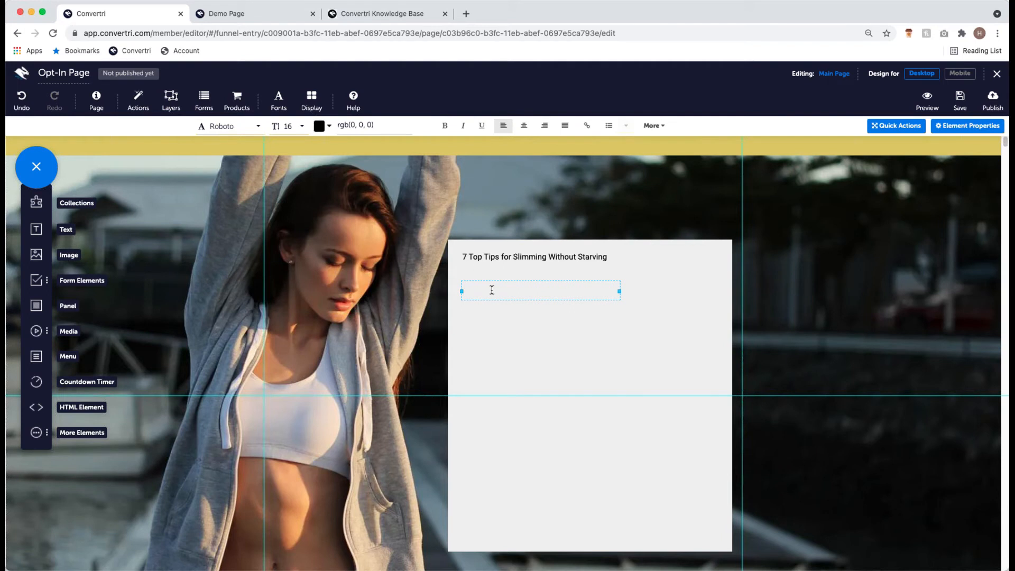
- Type 'Find it hard to stick to a diet?' and 'Don't worry - so do we!' on separate lines, then start a third line
{"action": "type", "text": "Find it hard to stick to a diet?"}
{"action": "key", "text": "Return"}
{"action": "type", "text": "Don't worry - so d"}
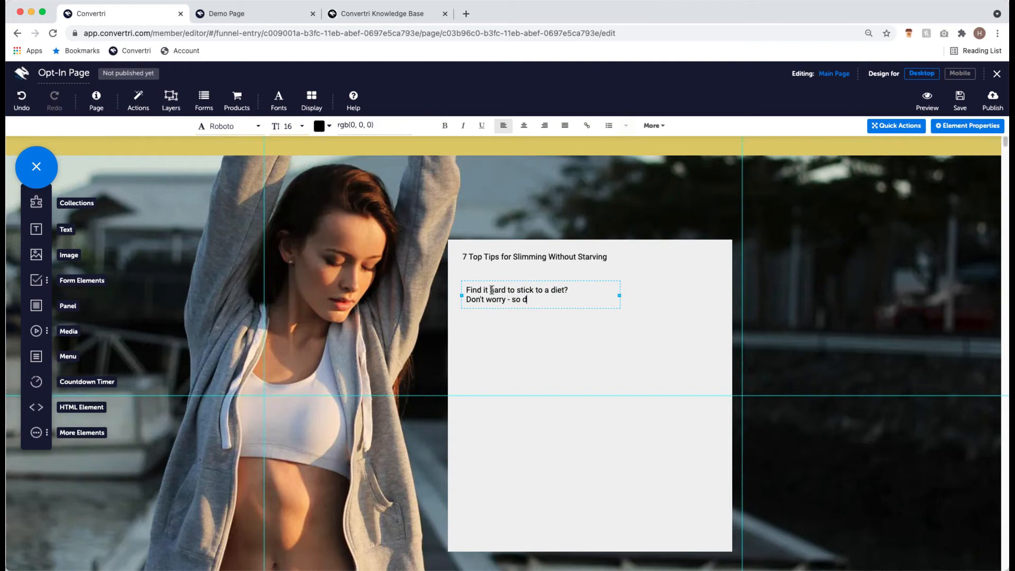
{"action": "type", "text": "o we!"}
{"action": "key", "text": "Return"}
{"action": "type", "text": "These 7 top tus"}
- Tidy the line breaks so a single break sits before 'Don't worry - so do we!'
{"action": "key", "text": "Return"}
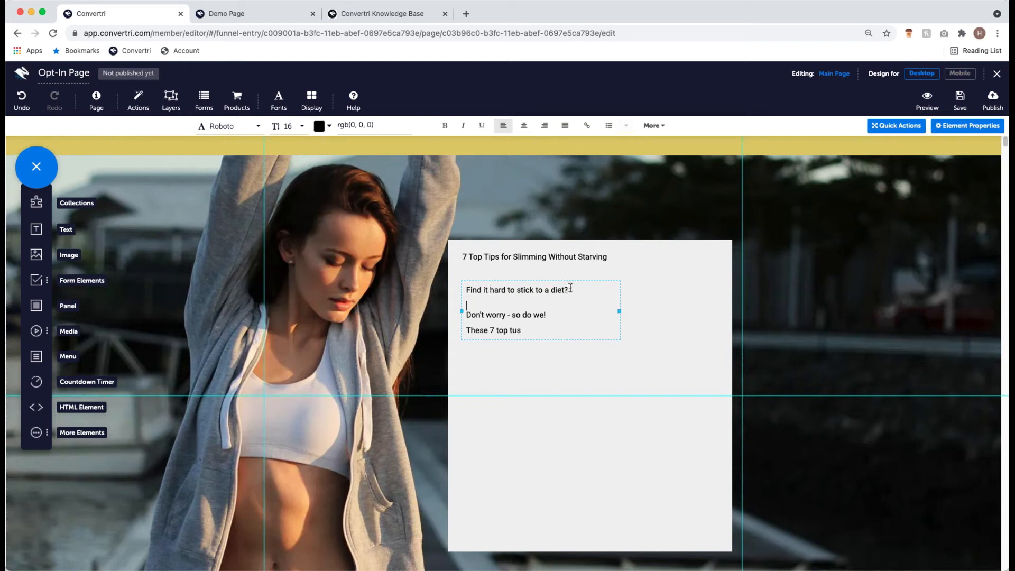
{"action": "left_click", "coordinate": [466, 315]}
{"action": "key", "text": "BackSpace"}
{"action": "key", "text": "BackSpace"}
{"action": "key", "text": "Return"}
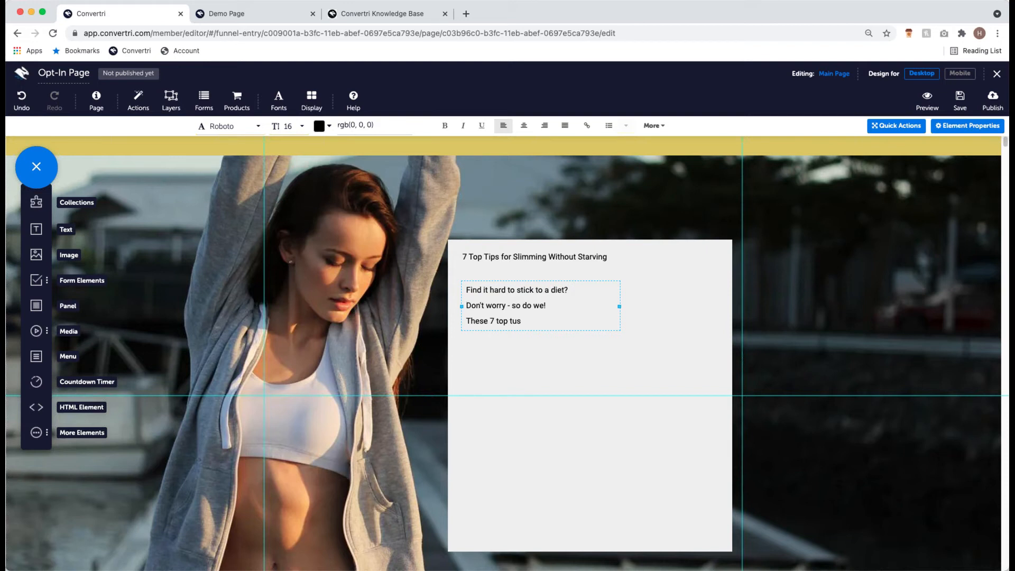
- Finish the third paragraph, ending 'without needing to starve yourself for 20 hours a day', fixing typos
{"action": "left_click", "coordinate": [539, 323]}
{"action": "key", "text": "BackSpace"}
{"action": "key", "text": "BackSpace"}
{"action": "type", "text": "ips will help you lose weigt by mak"}
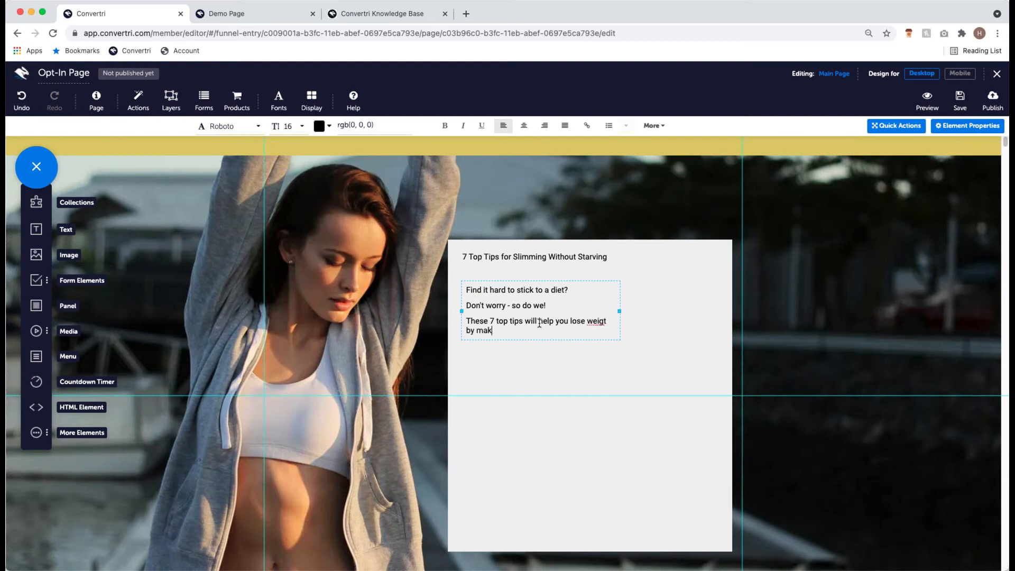
{"action": "type", "text": "ing simple lifestyle changes"}
{"action": "key", "text": "BackSpace"}
{"action": "type", "text": "- so you look and feel great withu"}
{"action": "key", "text": "BackSpace"}
{"action": "type", "text": "out needing to starve you"}
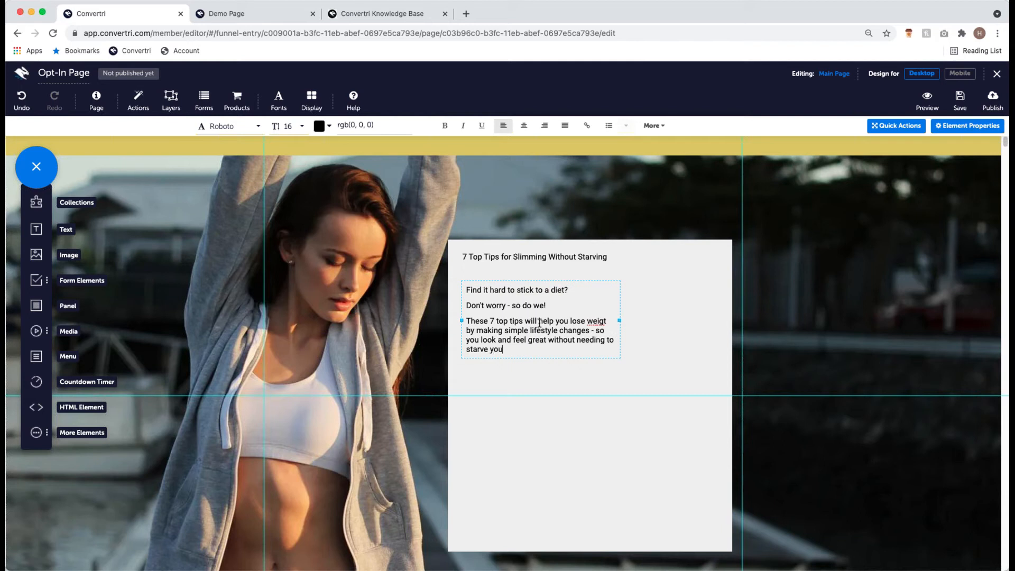
{"action": "type", "text": "s"}
{"action": "key", "text": "BackSpace"}
{"action": "type", "text": "rself for 20 hours a day"}
- Correct 'weigt' to 'weight', widen the body text box across the panel, and add another text box below
{"action": "left_click", "coordinate": [614, 317]}
{"action": "key", "text": "BackSpace"}
{"action": "type", "text": "ht"}
{"action": "key", "text": "BackSpace"}
{"action": "key", "text": "BackSpace"}
{"action": "key", "text": "BackSpace"}
{"action": "type", "text": "ght"}
{"action": "key", "text": "BackSpace"}
{"action": "type", "text": "t"}
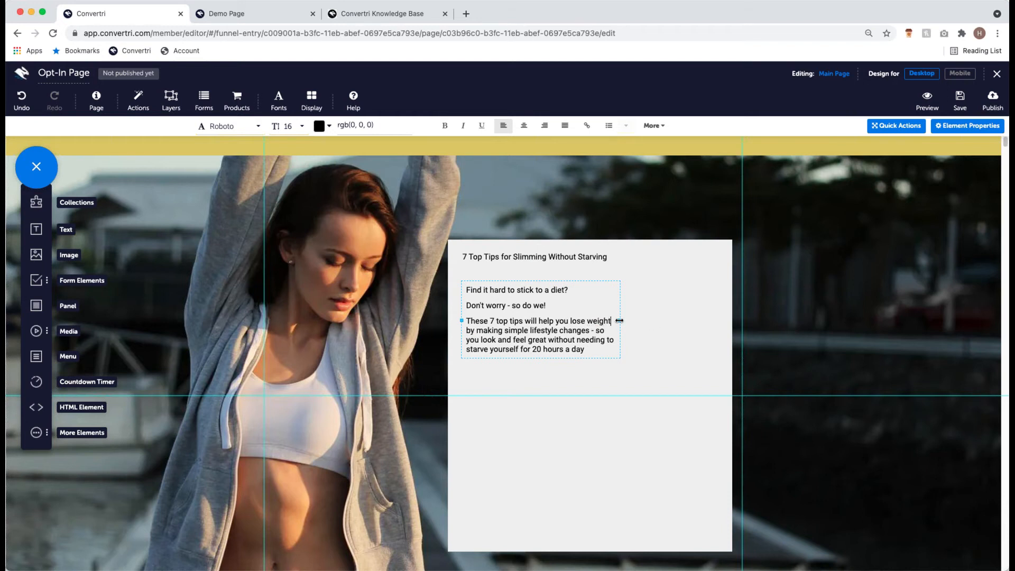
{"action": "left_click_drag", "start_coordinate": [620, 320], "coordinate": [721, 332]}
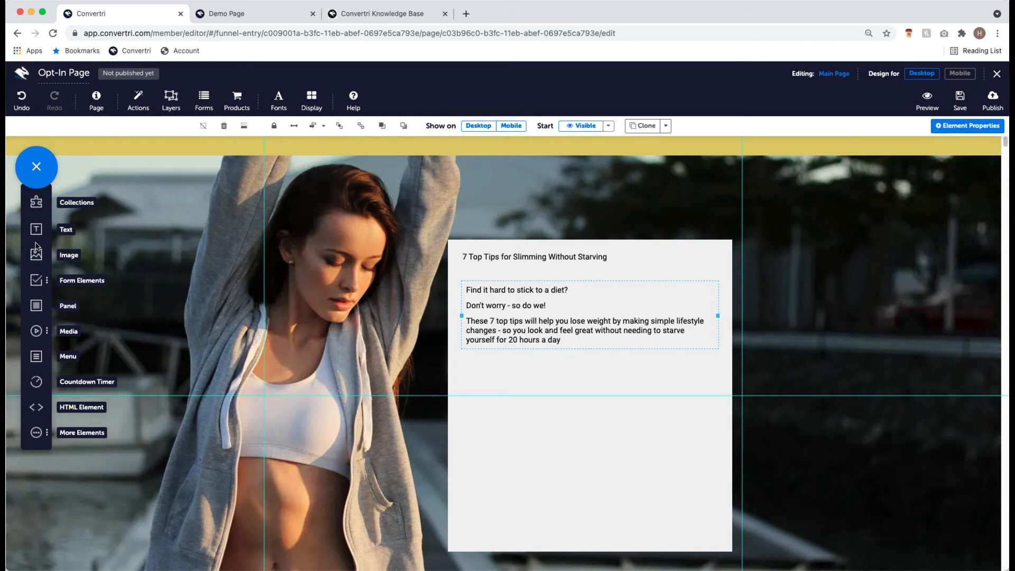
{"action": "left_click_drag", "start_coordinate": [55, 242], "coordinate": [480, 364]}
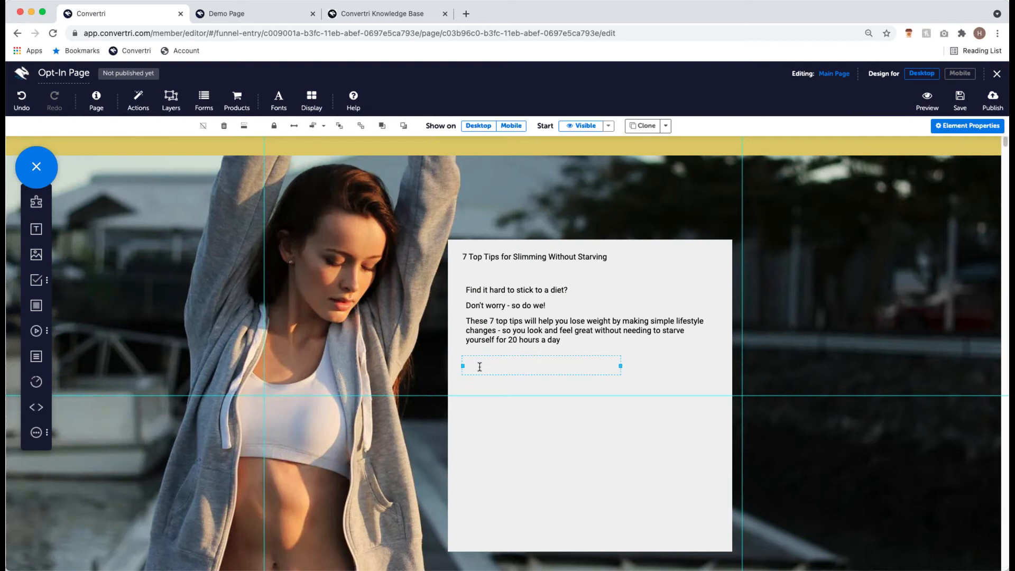
- Type 'Enter Your Details Below' in the new box and add another text box near the panel's bottom
{"action": "type", "text": "Enter Yur"}
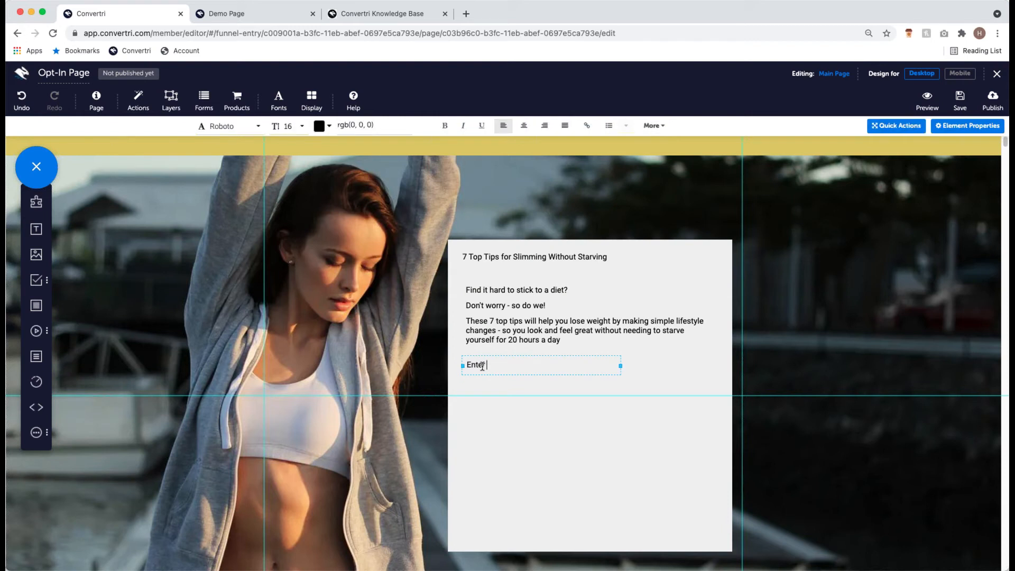
{"action": "key", "text": "BackSpace"}
{"action": "key", "text": "BackSpace"}
{"action": "type", "text": "our Dea"}
{"action": "type", "text": "yis"}
{"action": "key", "text": "BackSpace"}
{"action": "key", "text": "BackSpace"}
{"action": "key", "text": "BackSpace"}
{"action": "key", "text": "BackSpace"}
{"action": "type", "text": "tails Below"}
{"action": "scroll", "coordinate": [507, 400], "scroll_direction": "down", "scroll_amount": 3}
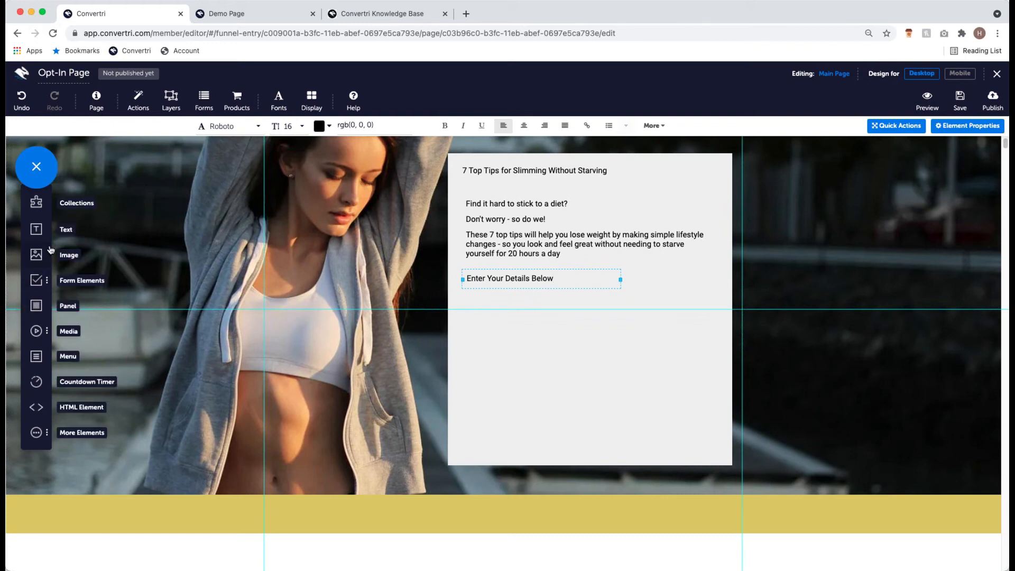
{"action": "left_click_drag", "start_coordinate": [36, 228], "coordinate": [476, 435]}
- Type 'We're never going to spam, your details are safe with us' and widen the box to one line
{"action": "type", "text": "We're never goung"}
{"action": "key", "text": "BackSpace"}
{"action": "key", "text": "BackSpace"}
{"action": "key", "text": "BackSpace"}
{"action": "key", "text": "BackSpace"}
{"action": "key", "text": "BackSpace"}
{"action": "key", "text": "BackSpace"}
{"action": "type", "text": "going to spam"}
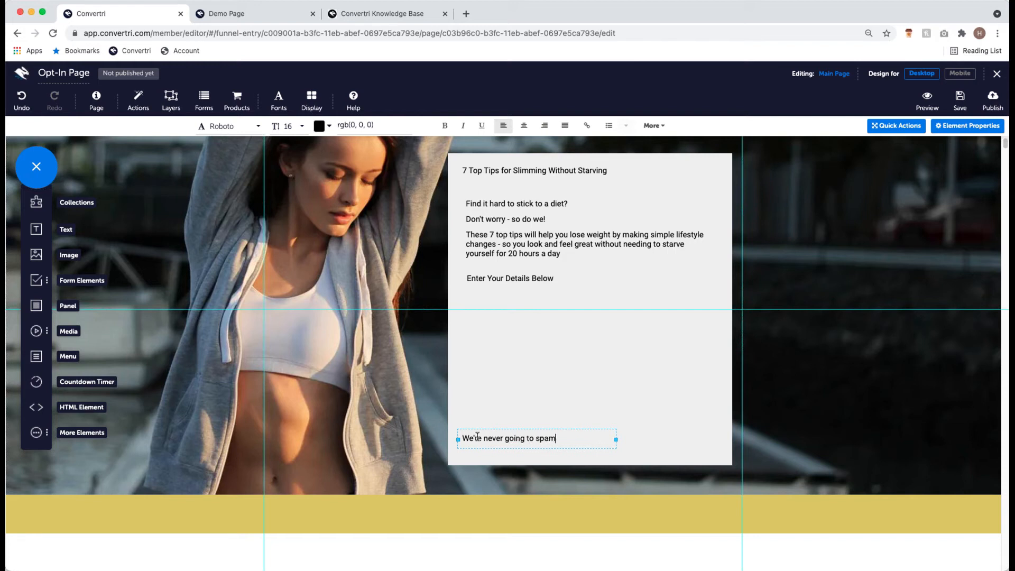
{"action": "type", "text": ", your details are safe with us"}
{"action": "left_click_drag", "start_coordinate": [616, 444], "coordinate": [667, 439]}
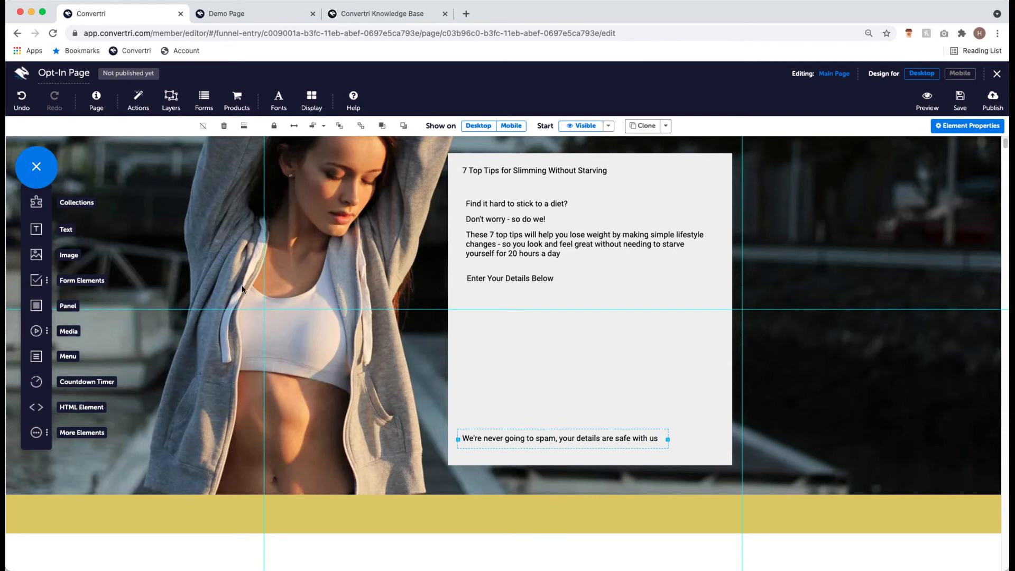
{"action": "scroll", "coordinate": [517, 360], "scroll_direction": "up", "scroll_amount": 3}
{"action": "scroll", "coordinate": [516, 360], "scroll_direction": "down", "scroll_amount": 2}
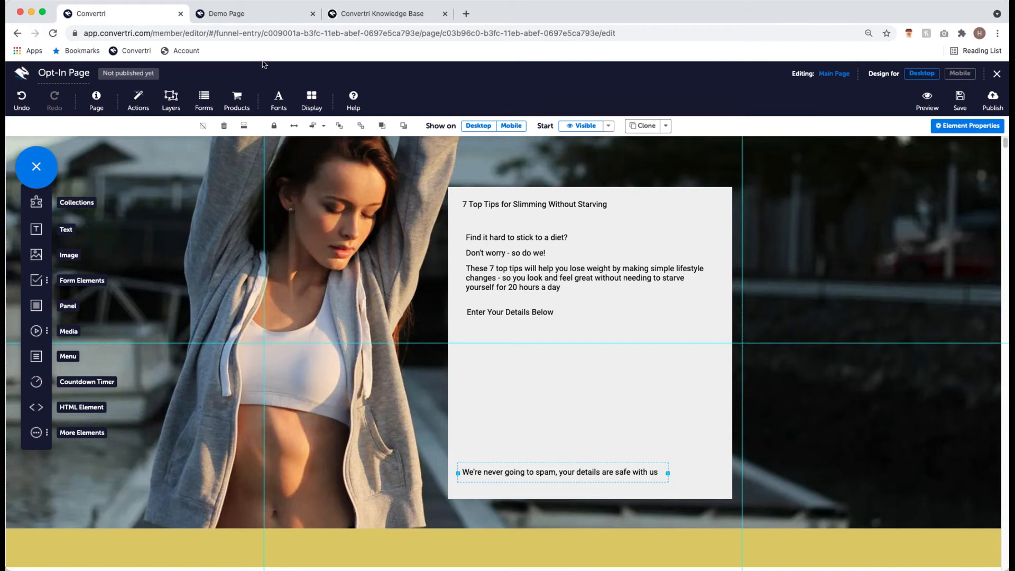
{"action": "scroll", "coordinate": [370, 303], "scroll_direction": "down", "scroll_amount": 1}
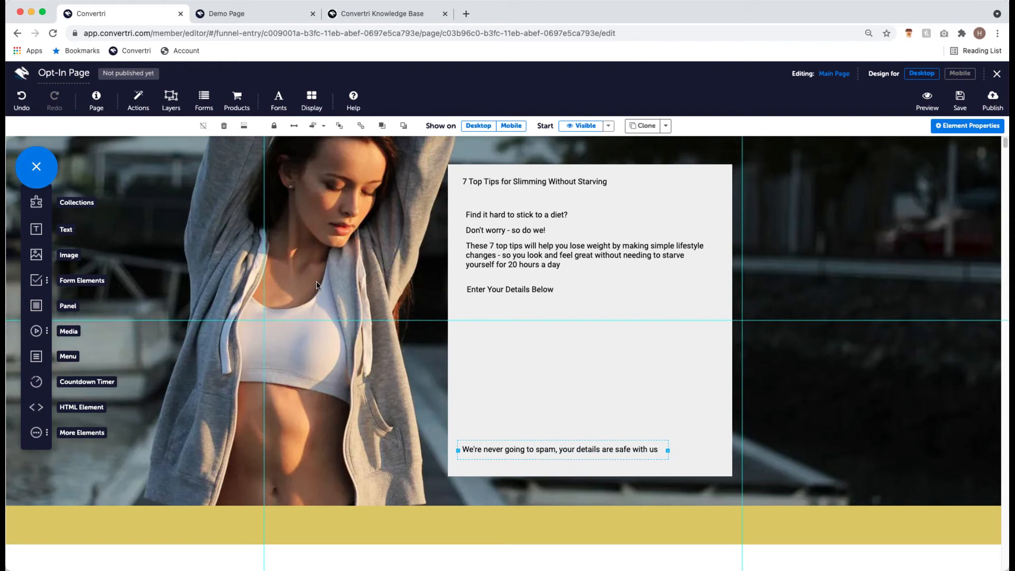
{"action": "scroll", "coordinate": [329, 281], "scroll_direction": "down", "scroll_amount": 1}
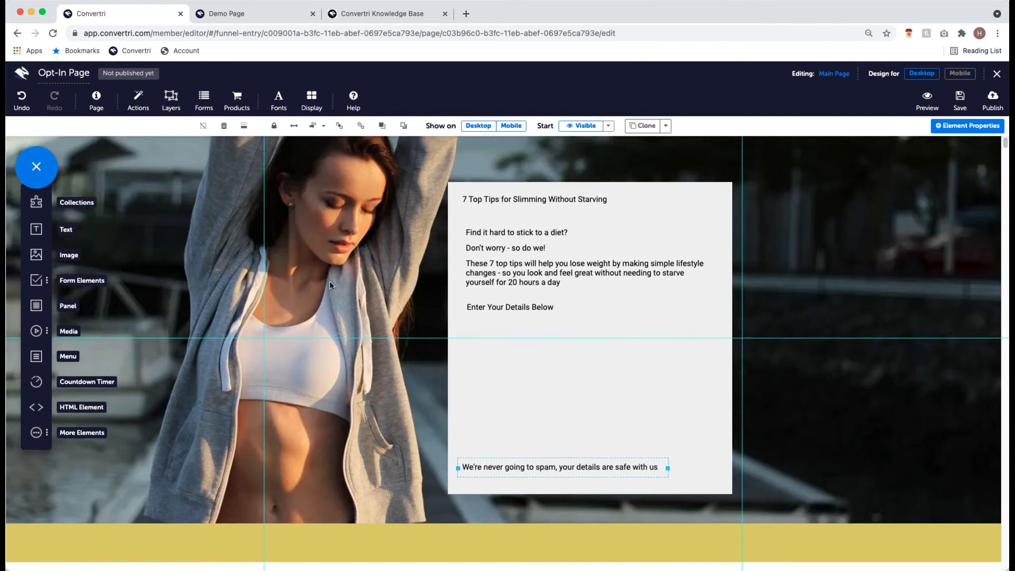
{"action": "scroll", "coordinate": [347, 291], "scroll_direction": "up", "scroll_amount": 2}
{"action": "scroll", "coordinate": [363, 290], "scroll_direction": "down", "scroll_amount": 1}
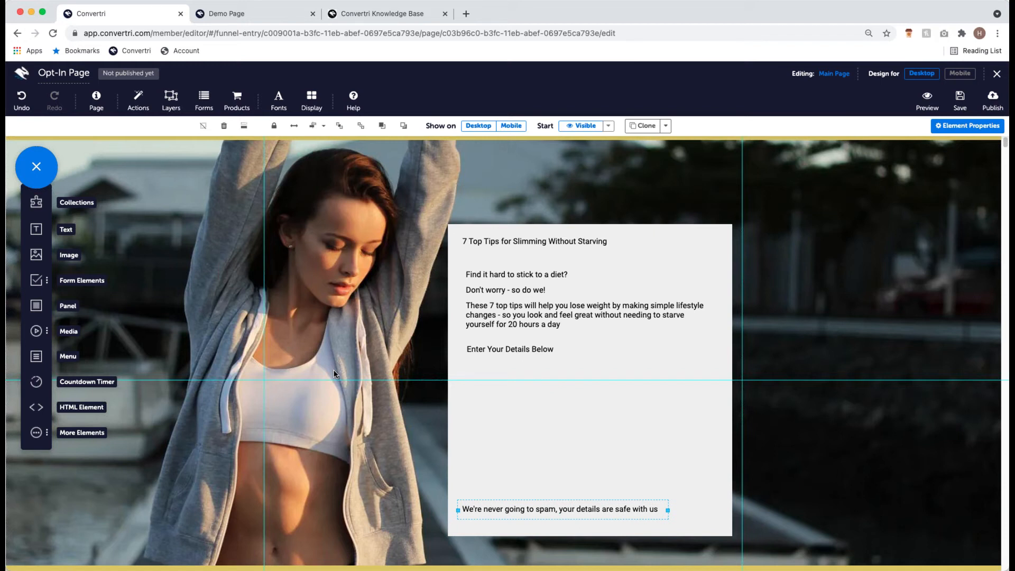
{"action": "scroll", "coordinate": [338, 372], "scroll_direction": "up", "scroll_amount": 2}
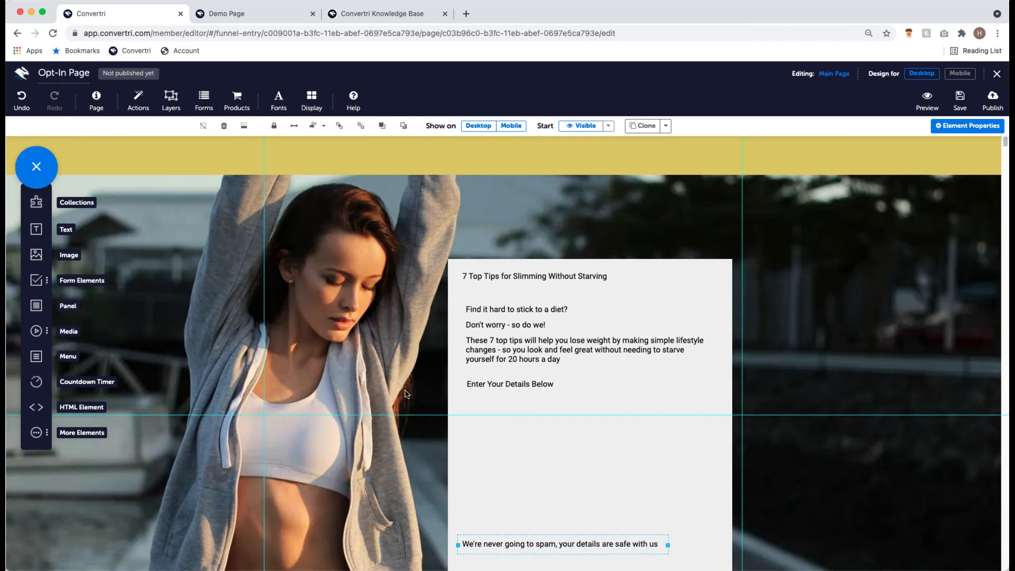
{"action": "scroll", "coordinate": [376, 356], "scroll_direction": "down", "scroll_amount": 5}
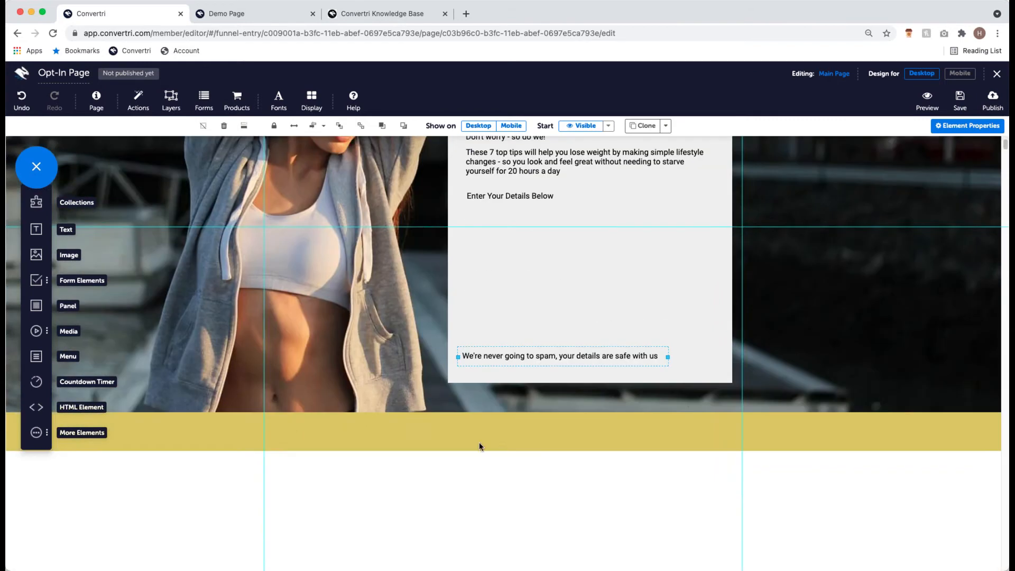
{"action": "scroll", "coordinate": [479, 443], "scroll_direction": "up", "scroll_amount": 5}
{"action": "scroll", "coordinate": [581, 370], "scroll_direction": "down", "scroll_amount": 3}
{"action": "scroll", "coordinate": [656, 350], "scroll_direction": "up", "scroll_amount": 3}
{"action": "scroll", "coordinate": [655, 349], "scroll_direction": "down", "scroll_amount": 2}
{"action": "scroll", "coordinate": [650, 423], "scroll_direction": "up", "scroll_amount": 1}
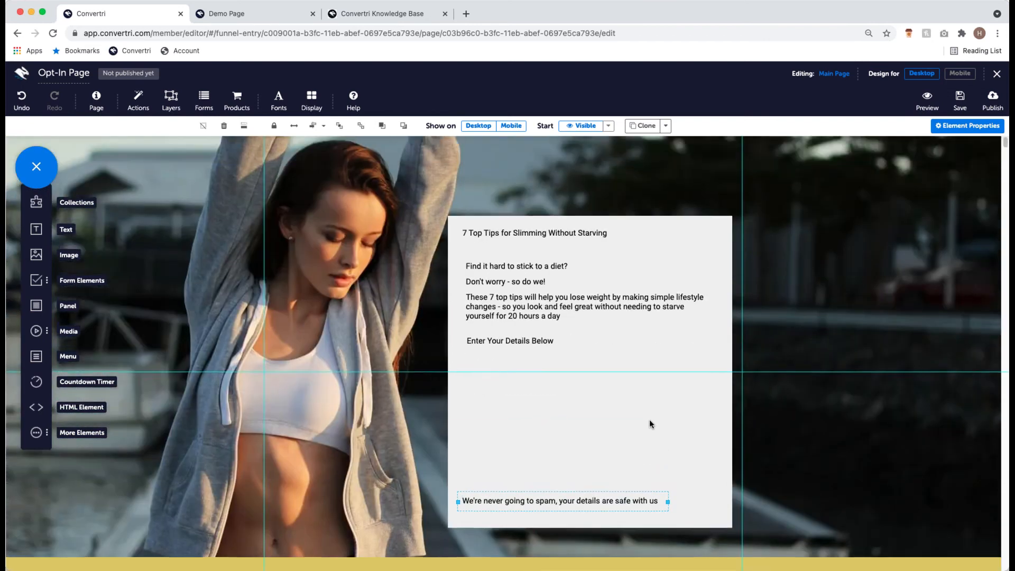
{"action": "scroll", "coordinate": [649, 424], "scroll_direction": "up", "scroll_amount": 1}
{"action": "scroll", "coordinate": [645, 455], "scroll_direction": "down", "scroll_amount": 1}
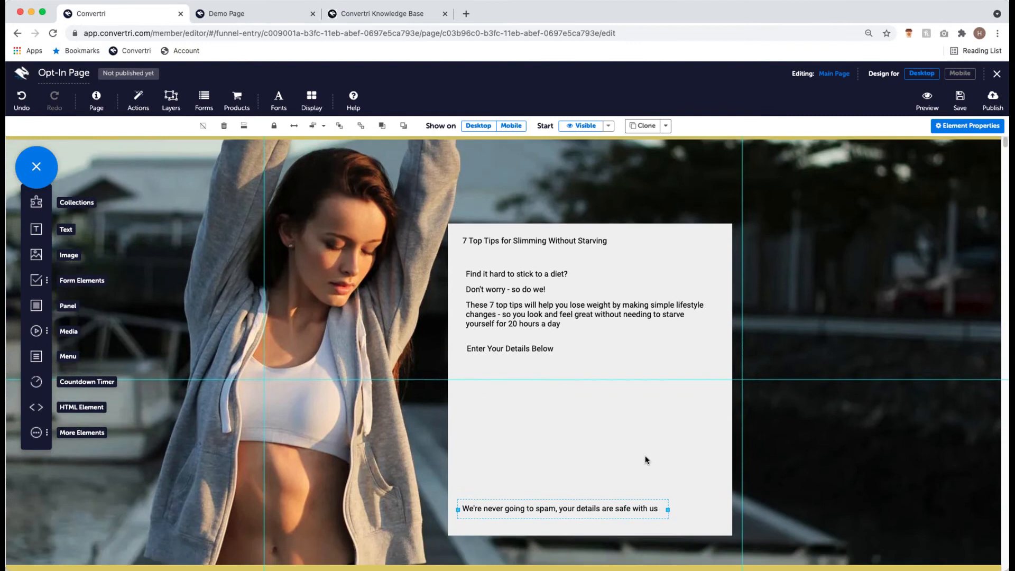
{"action": "scroll", "coordinate": [644, 455], "scroll_direction": "down", "scroll_amount": 1}
{"action": "scroll", "coordinate": [600, 419], "scroll_direction": "up", "scroll_amount": 2}
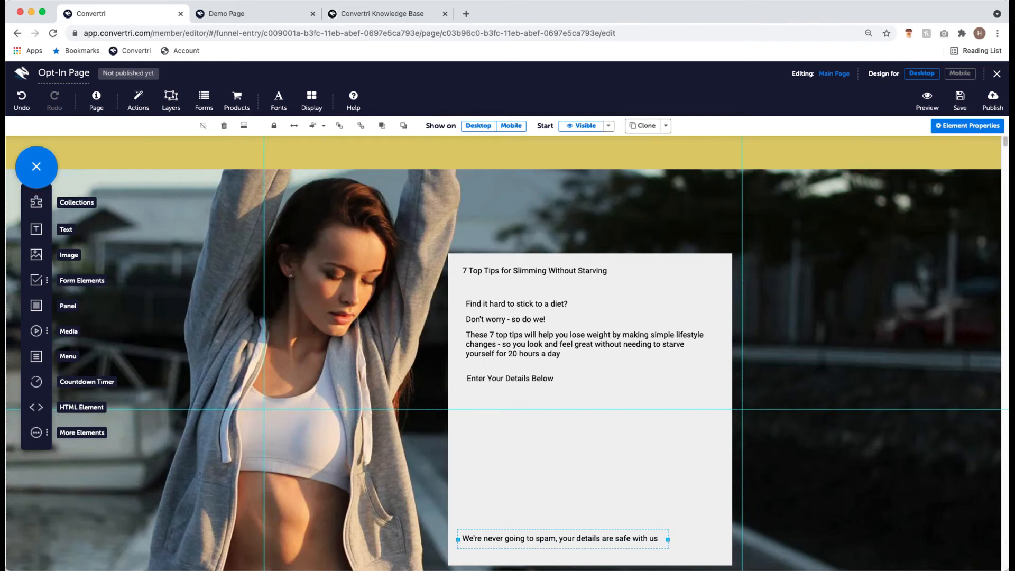
{"action": "scroll", "coordinate": [603, 393], "scroll_direction": "down", "scroll_amount": 1}
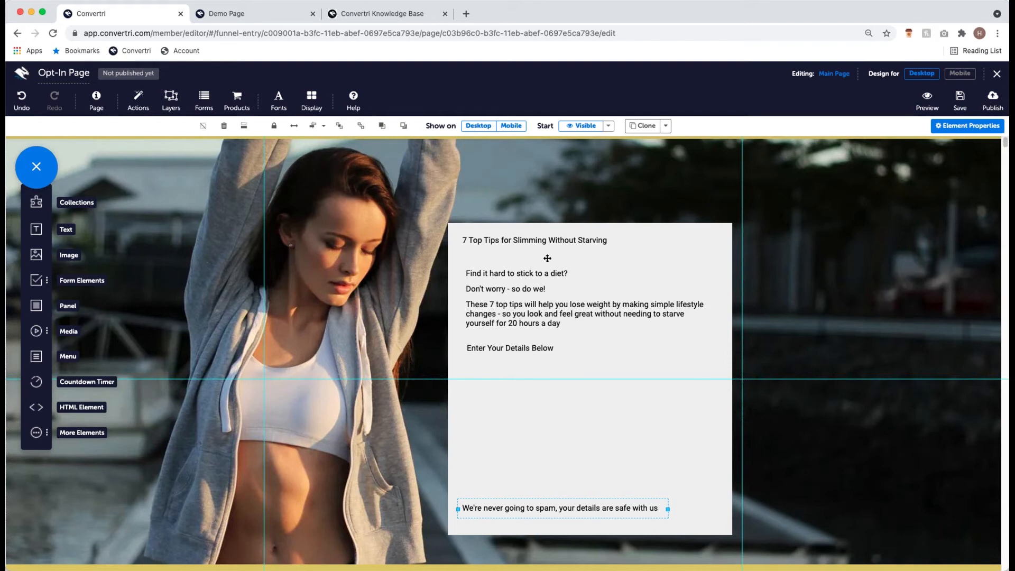
{"action": "left_click", "coordinate": [535, 238]}
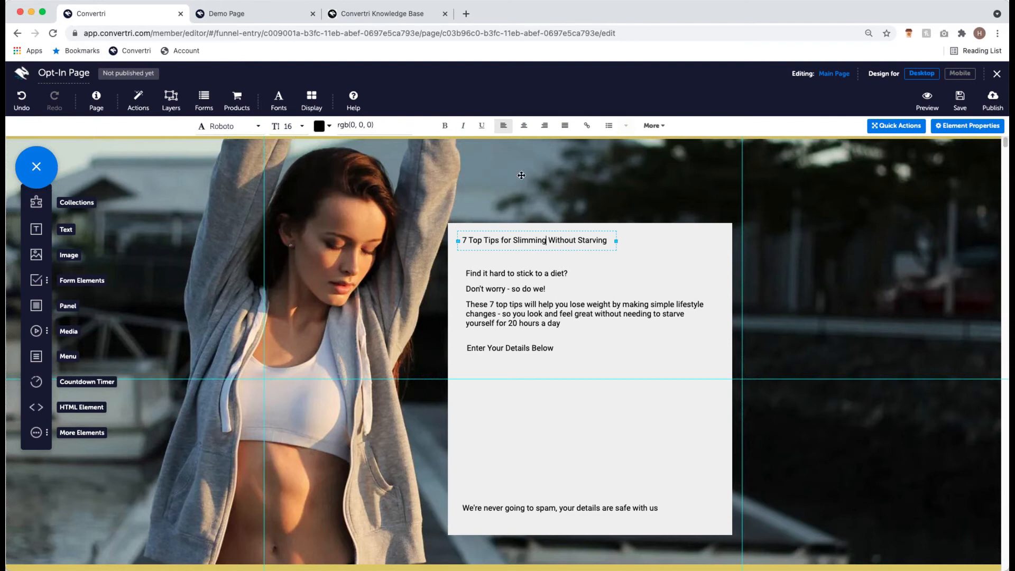
{"action": "left_click", "coordinate": [604, 309]}
{"action": "left_click", "coordinate": [604, 309]}
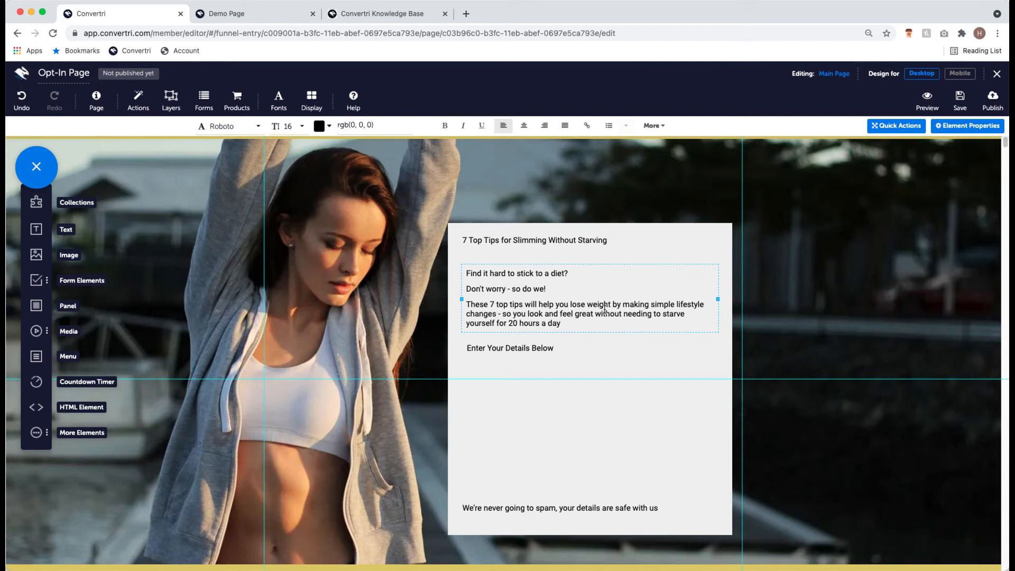
- Open Page Settings at Default Text Styles to show the paragraph defaults
{"action": "left_click", "coordinate": [99, 100]}
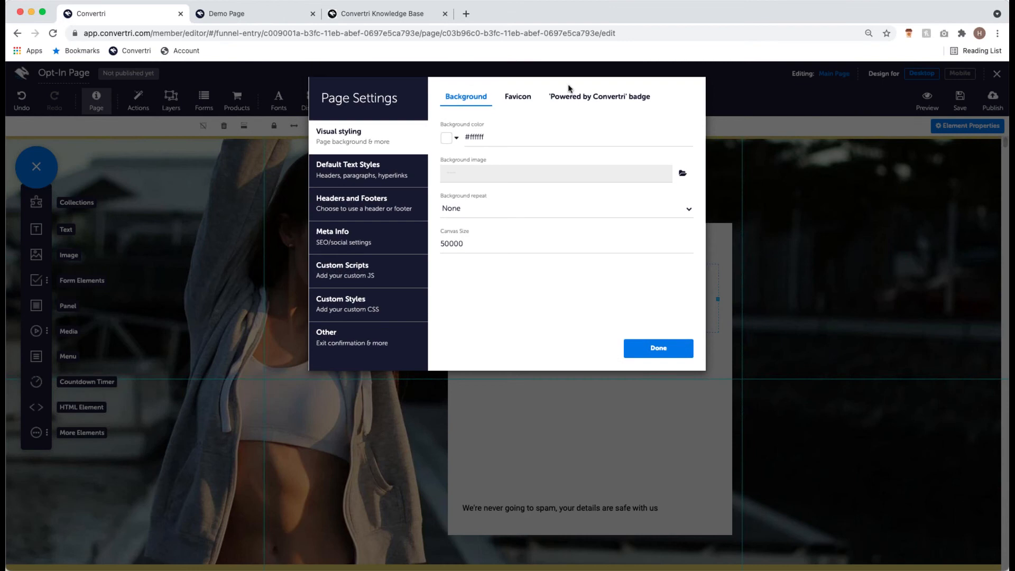
{"action": "left_click", "coordinate": [406, 180]}
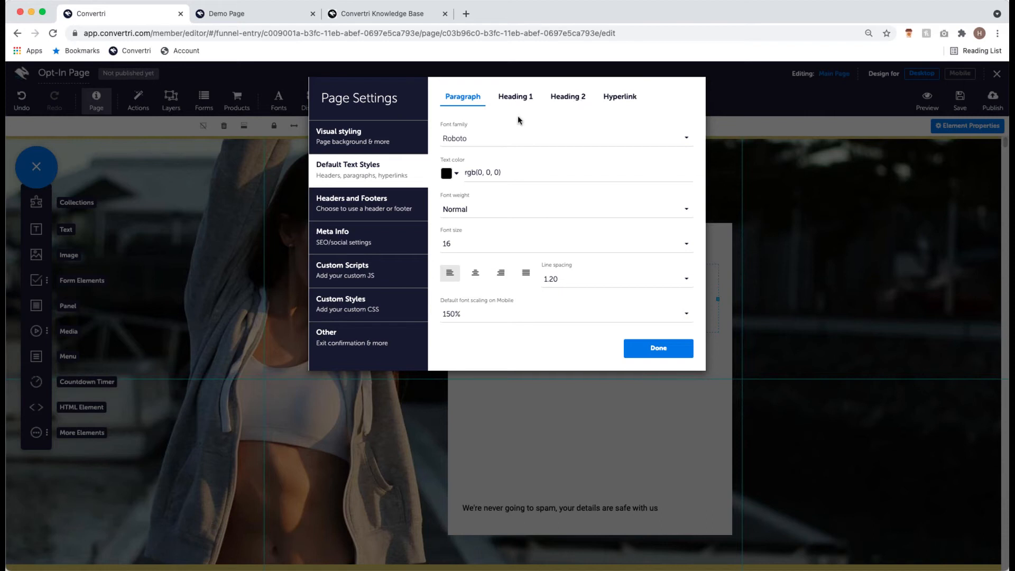
- Set the default paragraph font to Lato with 1.50 line spacing
{"action": "left_click", "coordinate": [506, 140]}
{"action": "type", "text": "lat"}
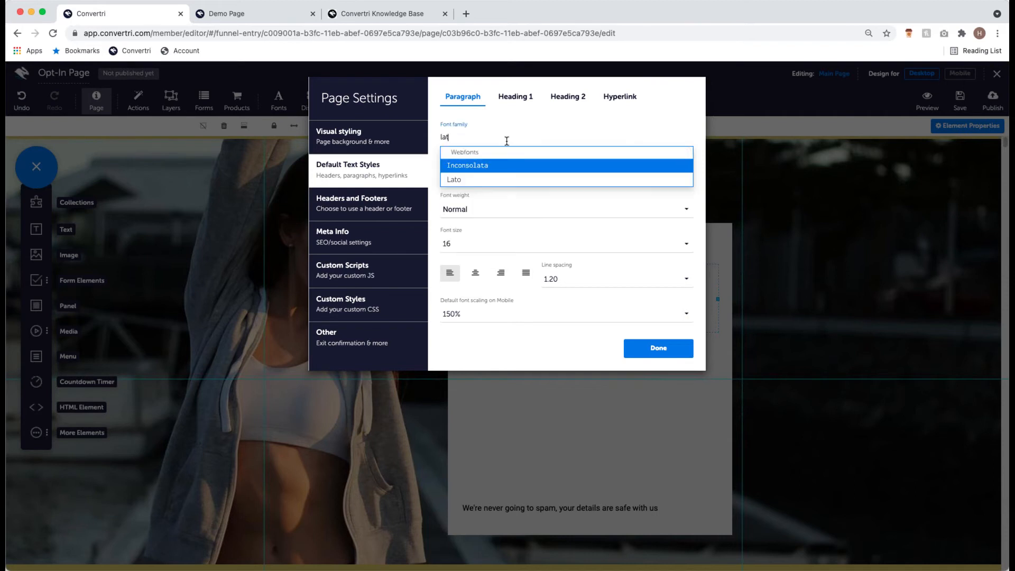
{"action": "left_click", "coordinate": [482, 180]}
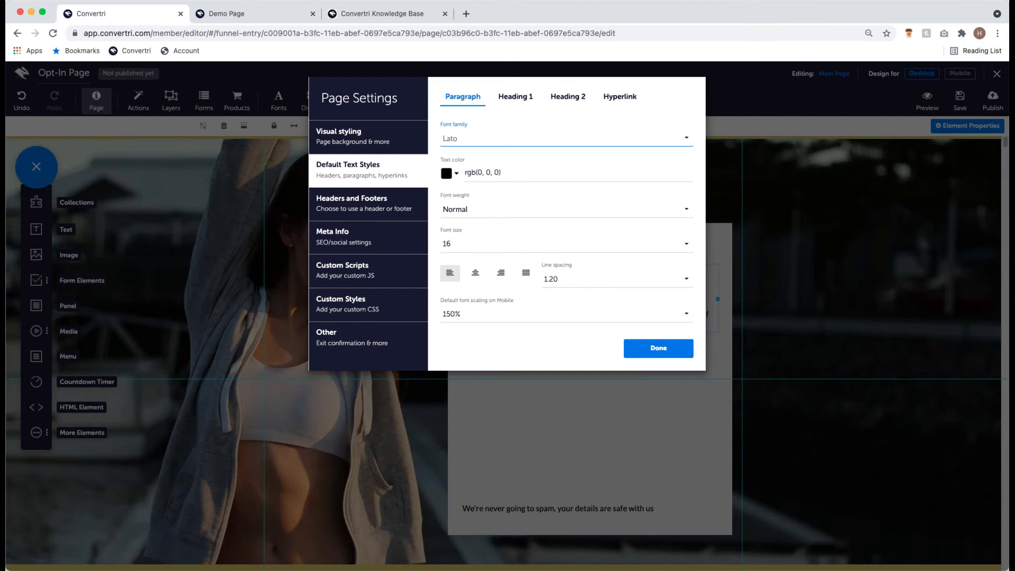
{"action": "left_click", "coordinate": [600, 283]}
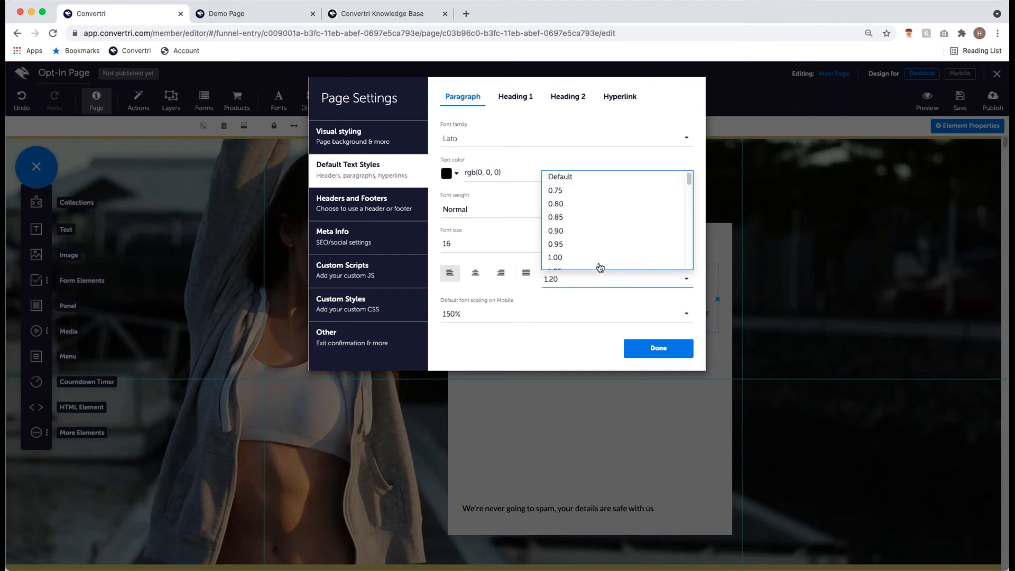
{"action": "scroll", "coordinate": [599, 233], "scroll_direction": "down", "scroll_amount": 5}
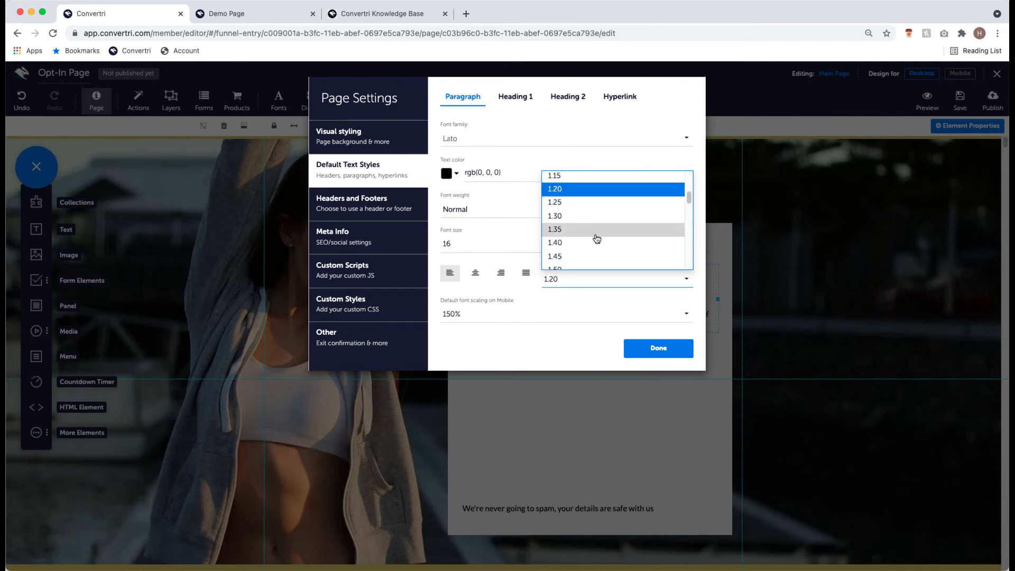
{"action": "left_click", "coordinate": [595, 238]}
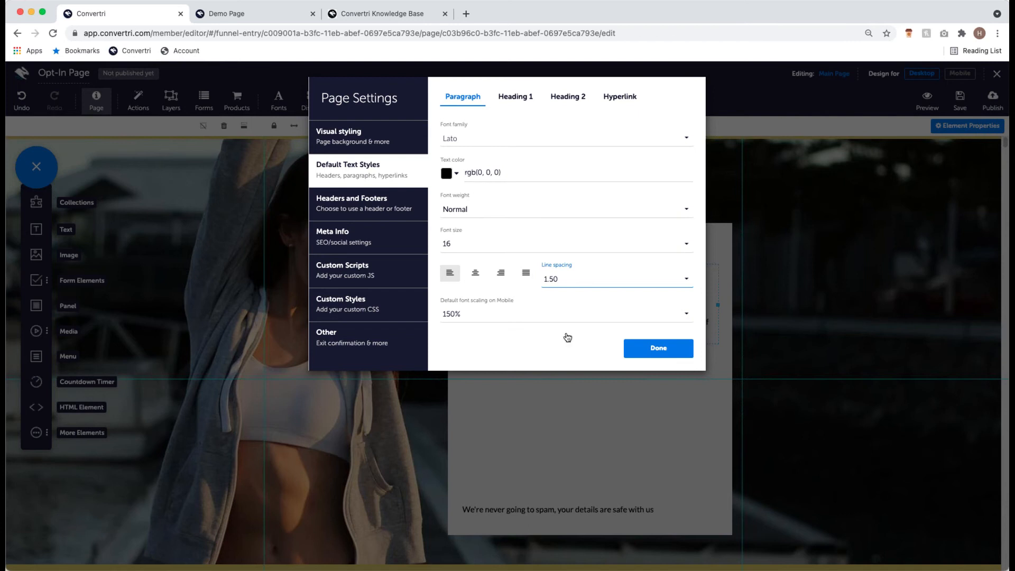
- Set paragraph mobile font scaling to 125% and bring up the Heading 1 defaults
{"action": "left_click", "coordinate": [554, 316]}
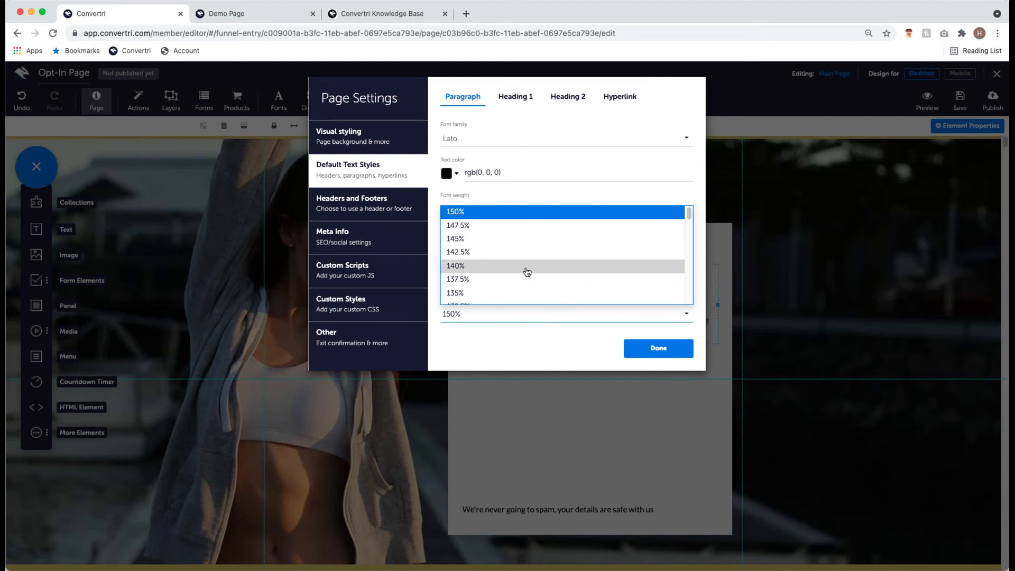
{"action": "scroll", "coordinate": [518, 275], "scroll_direction": "down", "scroll_amount": 3}
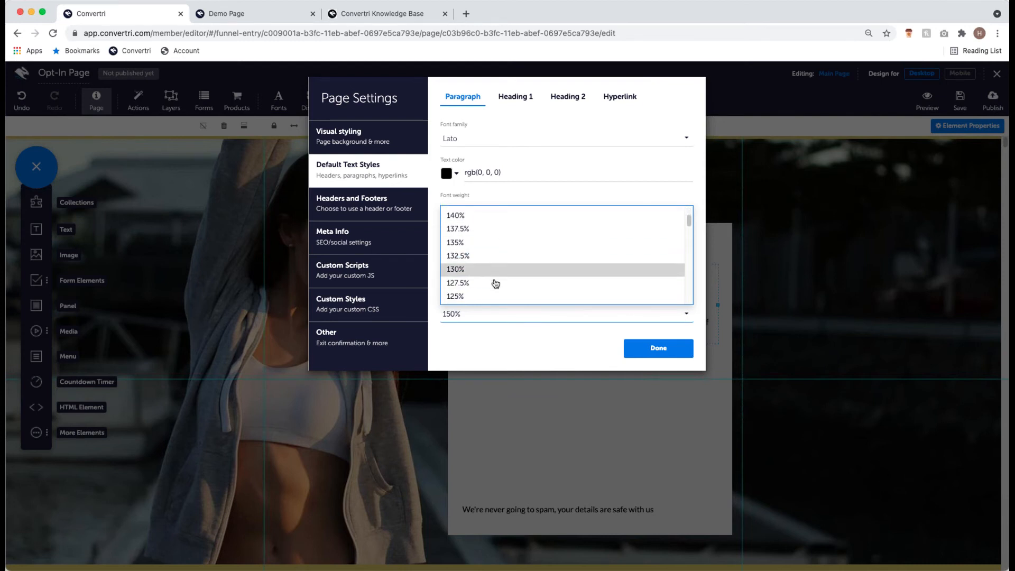
{"action": "left_click", "coordinate": [487, 296]}
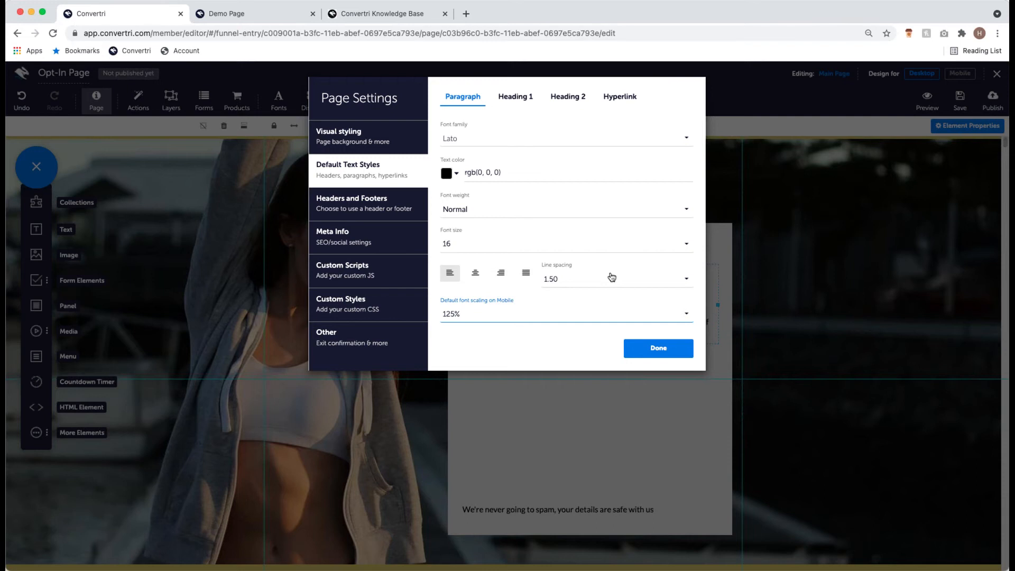
{"action": "left_click", "coordinate": [510, 98]}
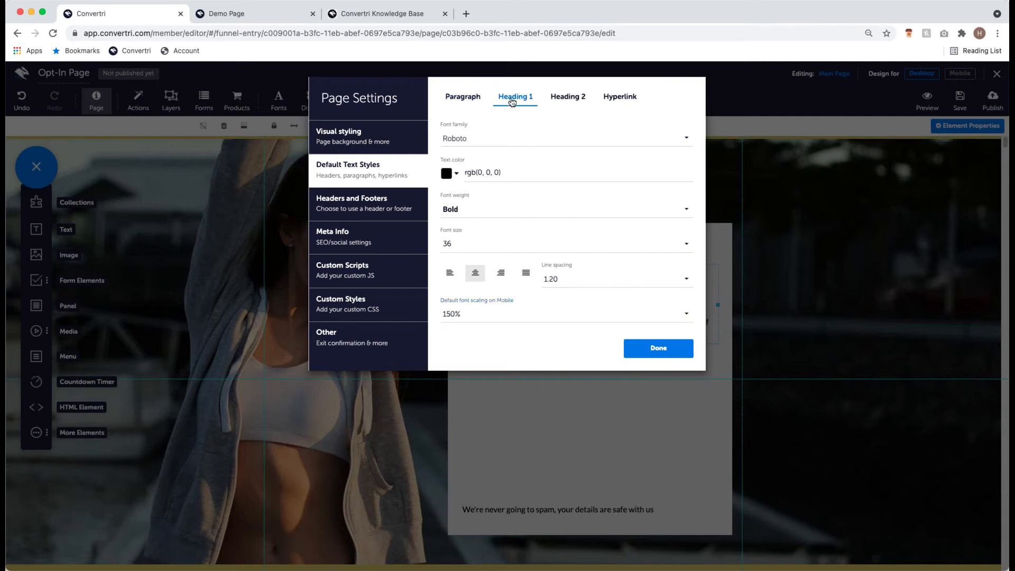
- Give the default Heading 1 style Noto Sans, size 24 and 140% mobile scaling, then close Page Settings
{"action": "left_click", "coordinate": [530, 136]}
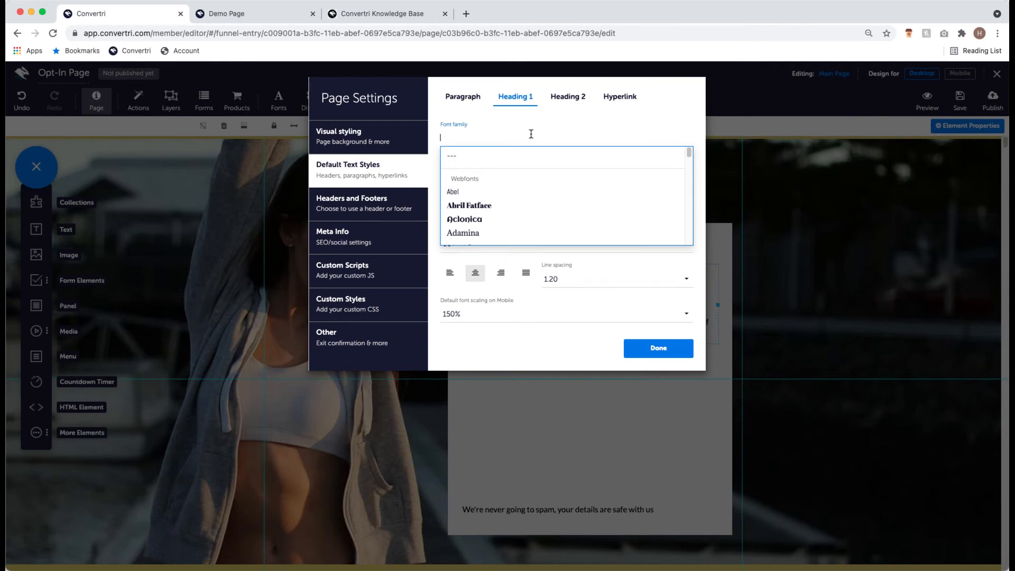
{"action": "type", "text": "noto"}
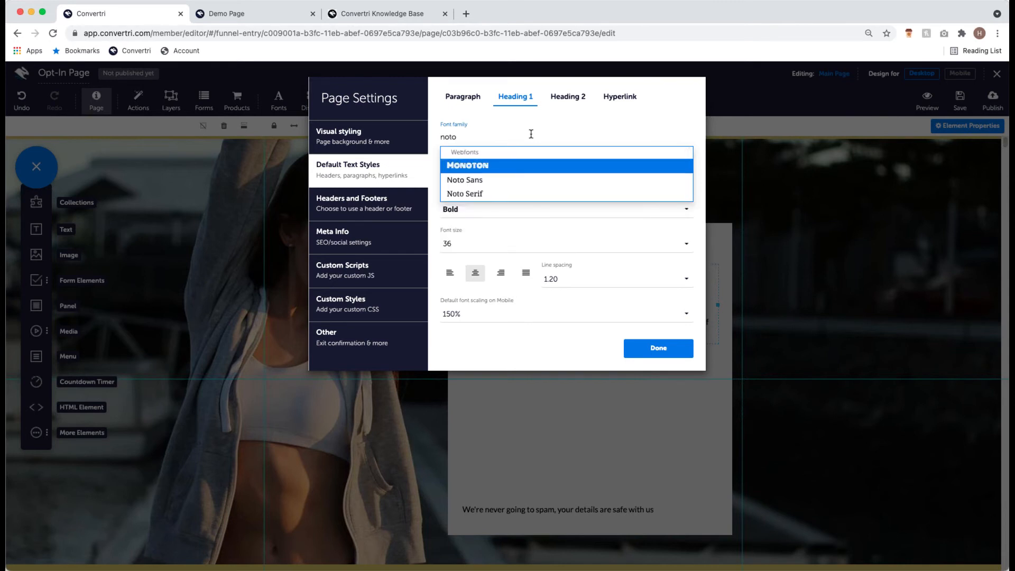
{"action": "left_click", "coordinate": [526, 178]}
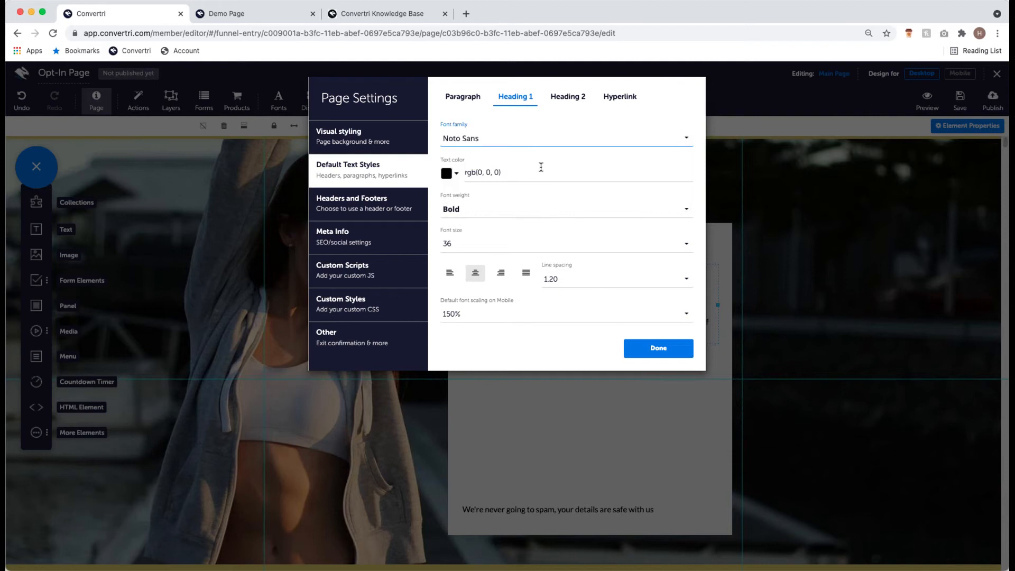
{"action": "left_click", "coordinate": [481, 250]}
{"action": "scroll", "coordinate": [509, 197], "scroll_direction": "down", "scroll_amount": 4}
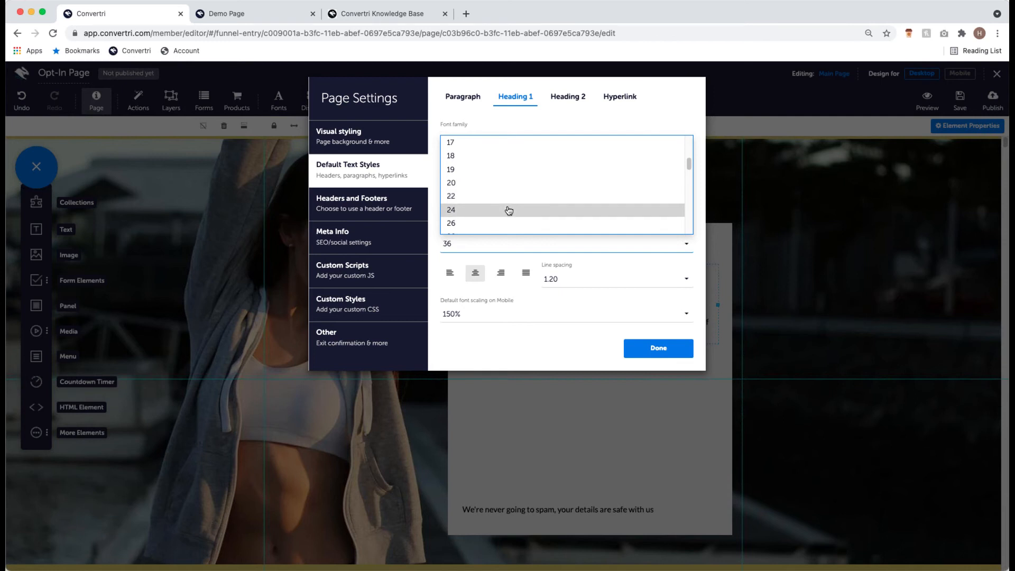
{"action": "left_click", "coordinate": [509, 210]}
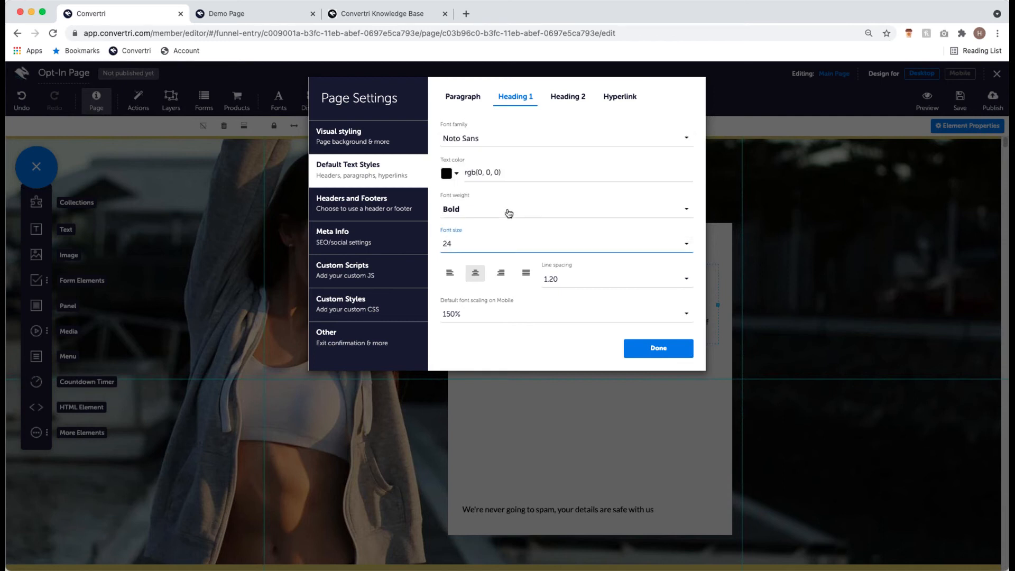
{"action": "left_click", "coordinate": [489, 317]}
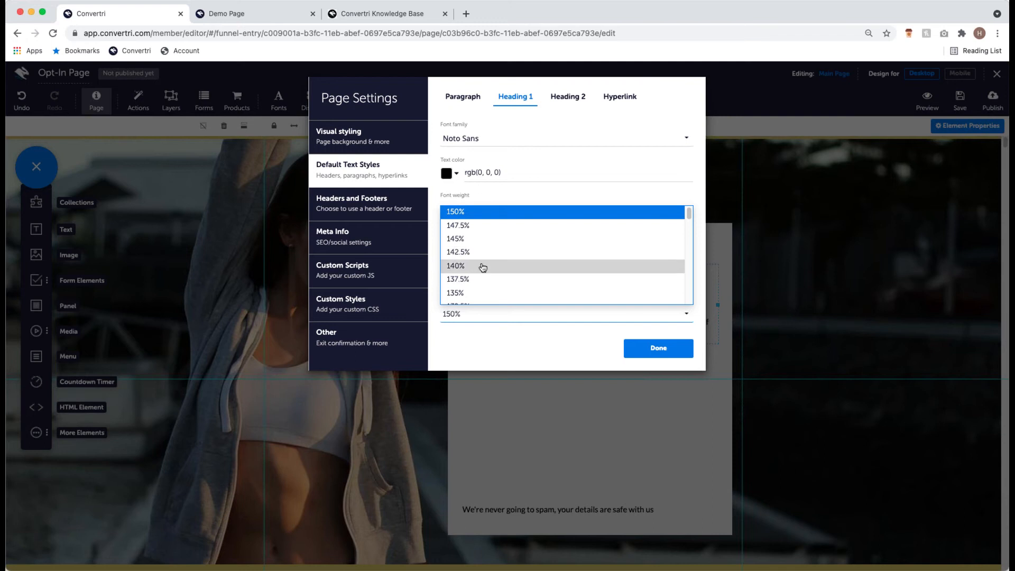
{"action": "left_click", "coordinate": [482, 266]}
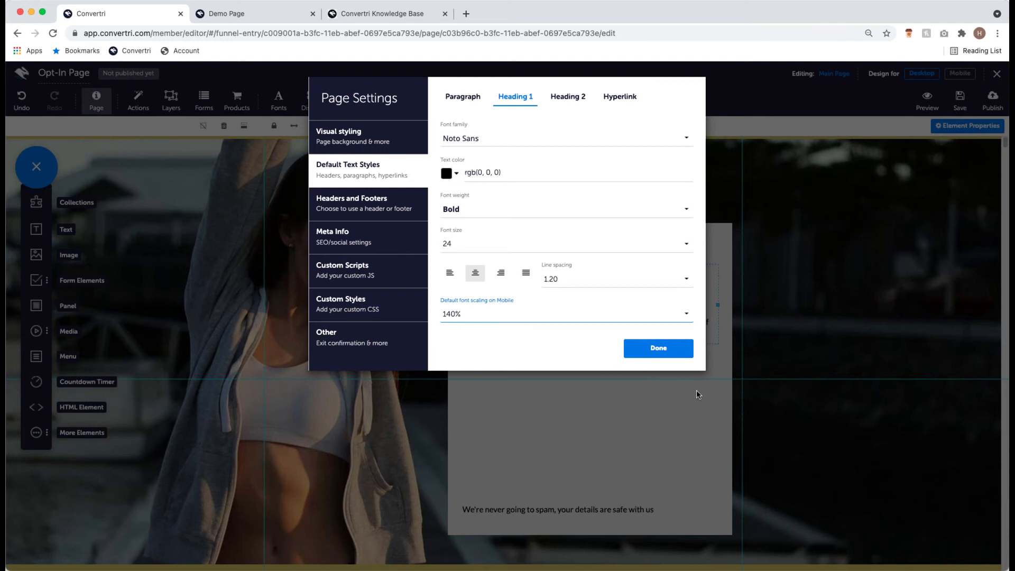
{"action": "left_click", "coordinate": [656, 349]}
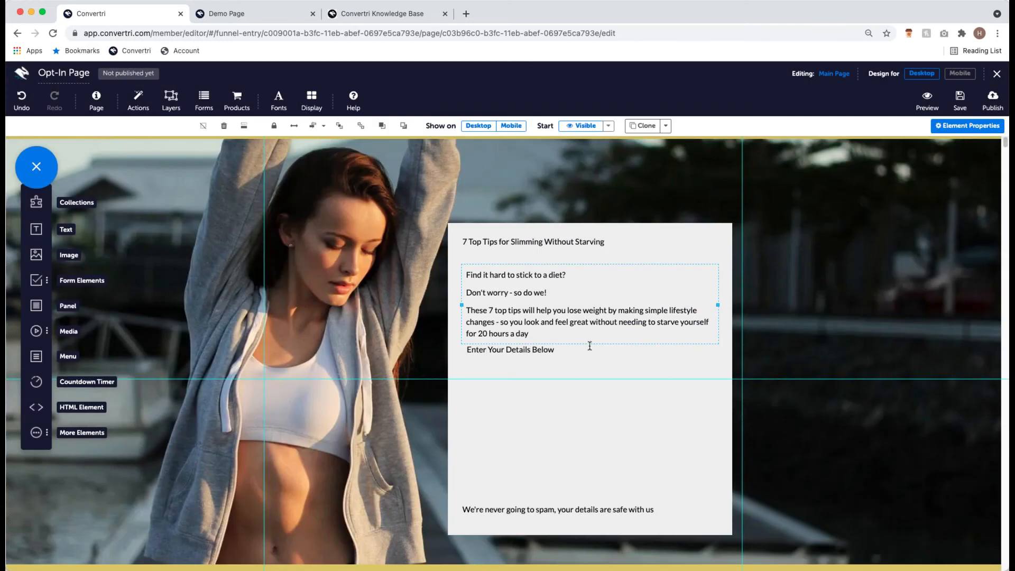
- Format the '7 Top Tips for Slimming Without Starving' heading as Heading 1
{"action": "left_click", "coordinate": [534, 320]}
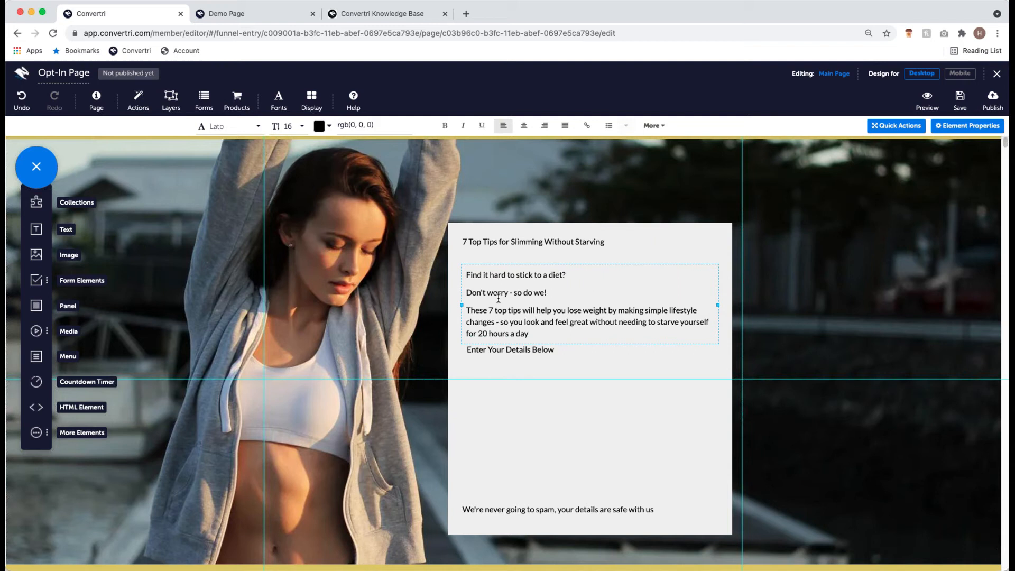
{"action": "left_click", "coordinate": [567, 240]}
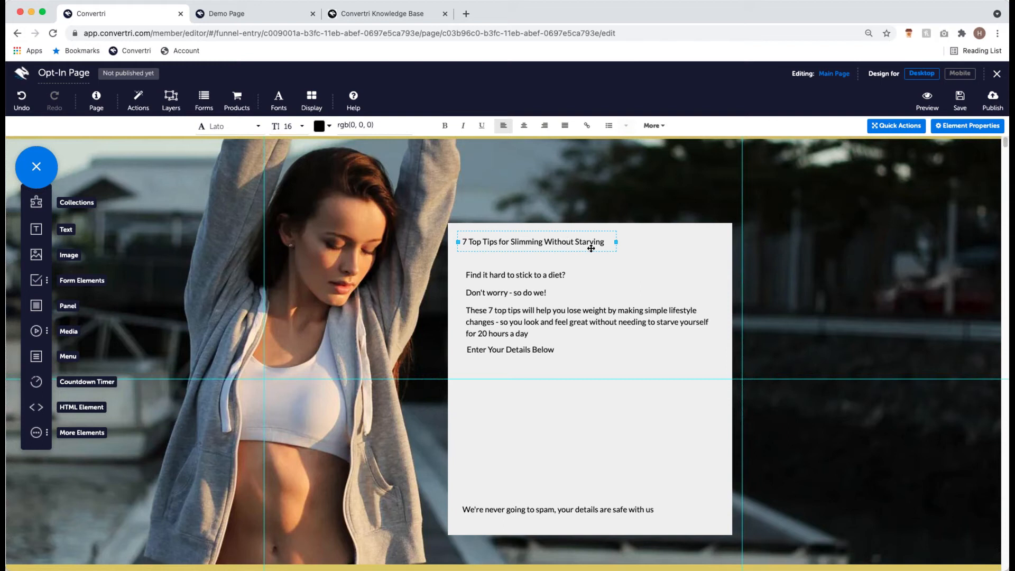
{"action": "left_click_drag", "start_coordinate": [608, 241], "coordinate": [461, 244]}
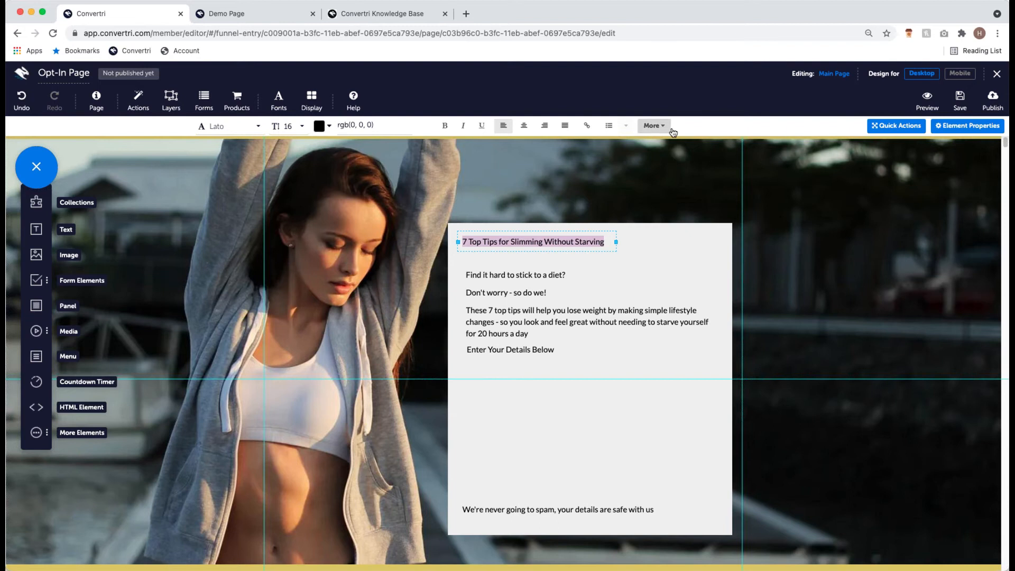
{"action": "left_click", "coordinate": [654, 125]}
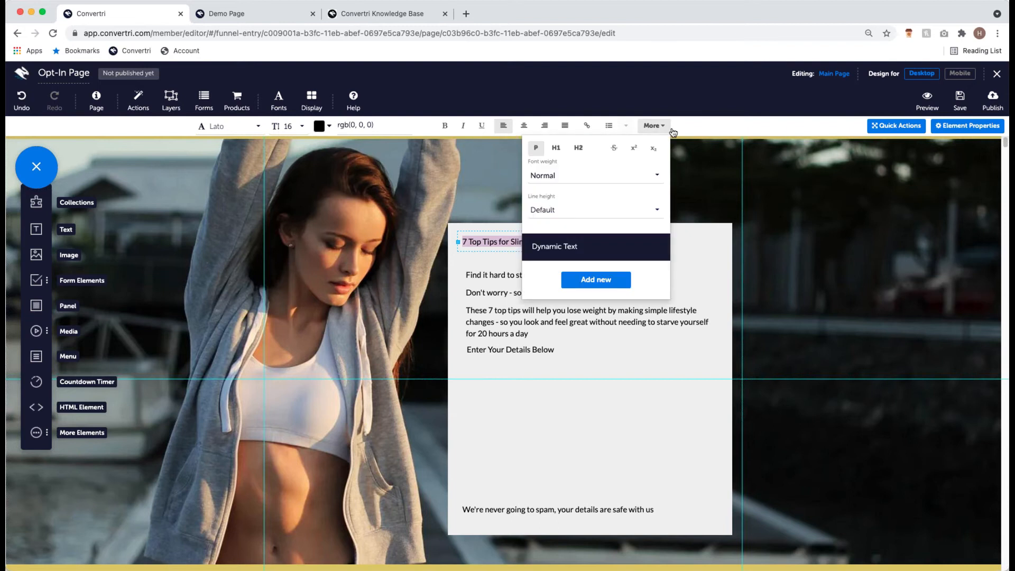
{"action": "left_click", "coordinate": [562, 152]}
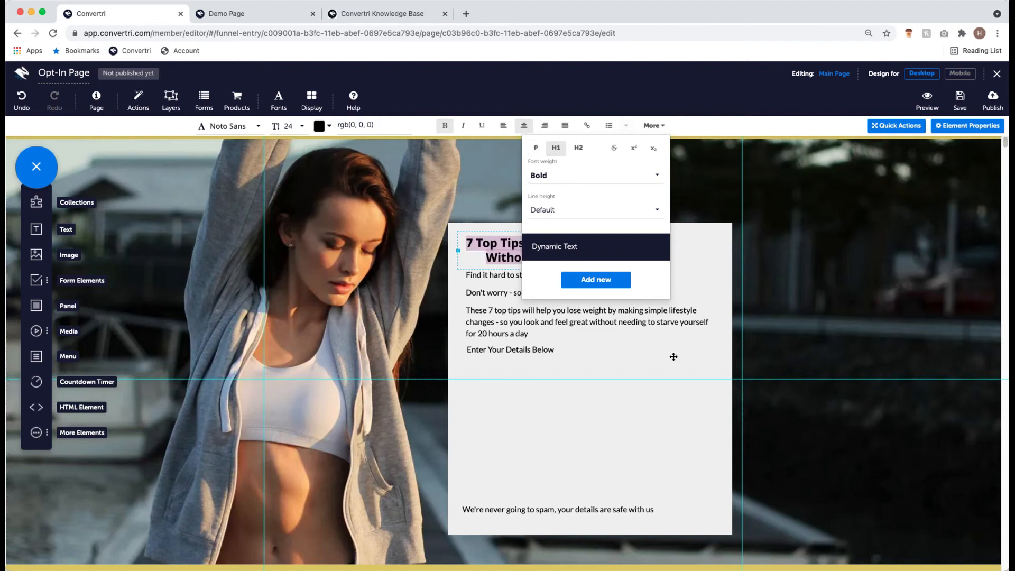
{"action": "left_click", "coordinate": [654, 126]}
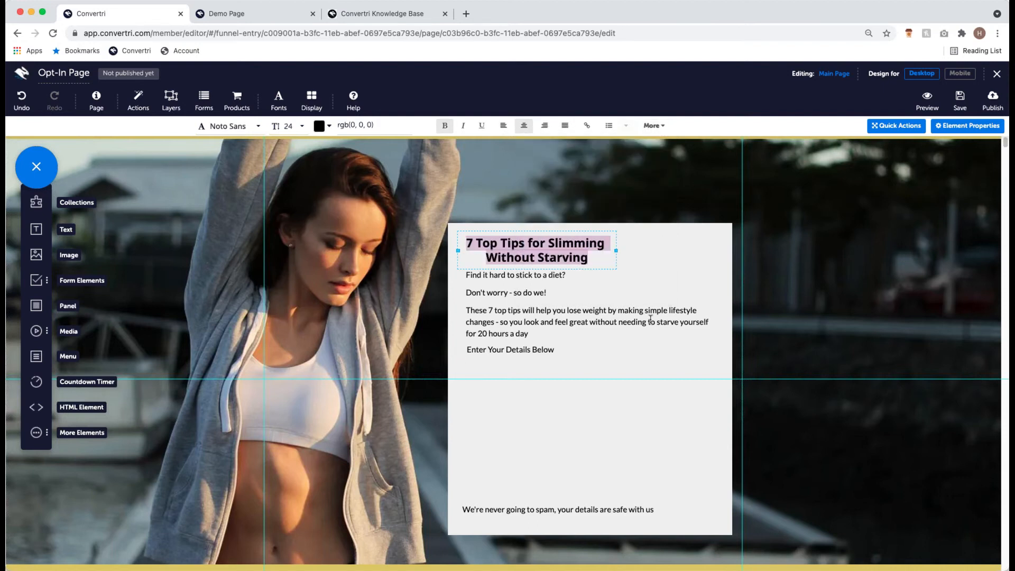
{"action": "left_click", "coordinate": [518, 336]}
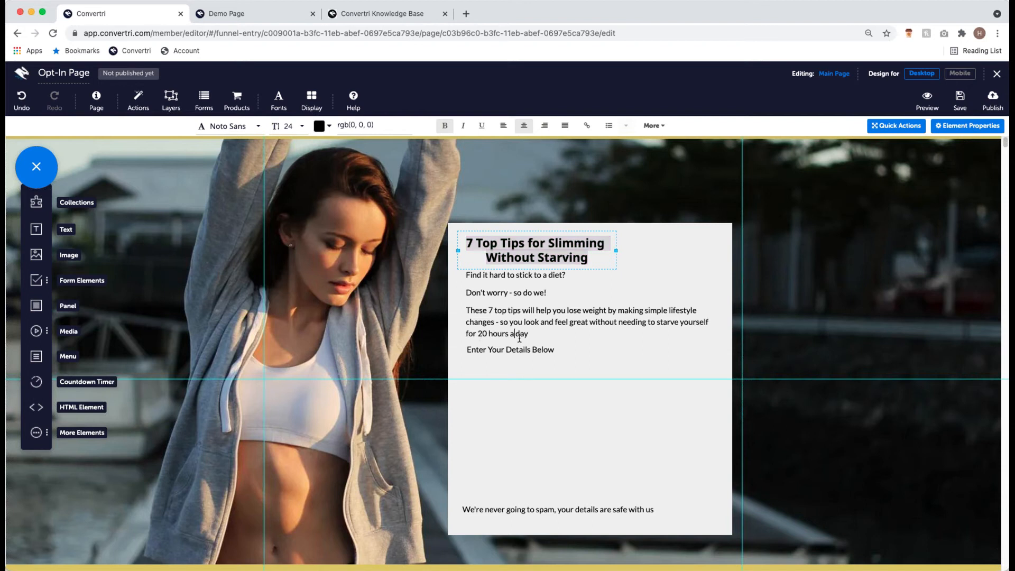
- Move 'Enter Your Details Below' and the body text lower, and centre the heading near the panel top
{"action": "left_click", "coordinate": [563, 259]}
{"action": "left_click", "coordinate": [497, 352]}
{"action": "left_click_drag", "start_coordinate": [505, 360], "coordinate": [506, 367]}
{"action": "left_click", "coordinate": [504, 341]}
{"action": "left_click_drag", "start_coordinate": [504, 344], "coordinate": [505, 362]}
{"action": "left_click", "coordinate": [551, 256]}
{"action": "left_click_drag", "start_coordinate": [550, 233], "coordinate": [598, 235]}
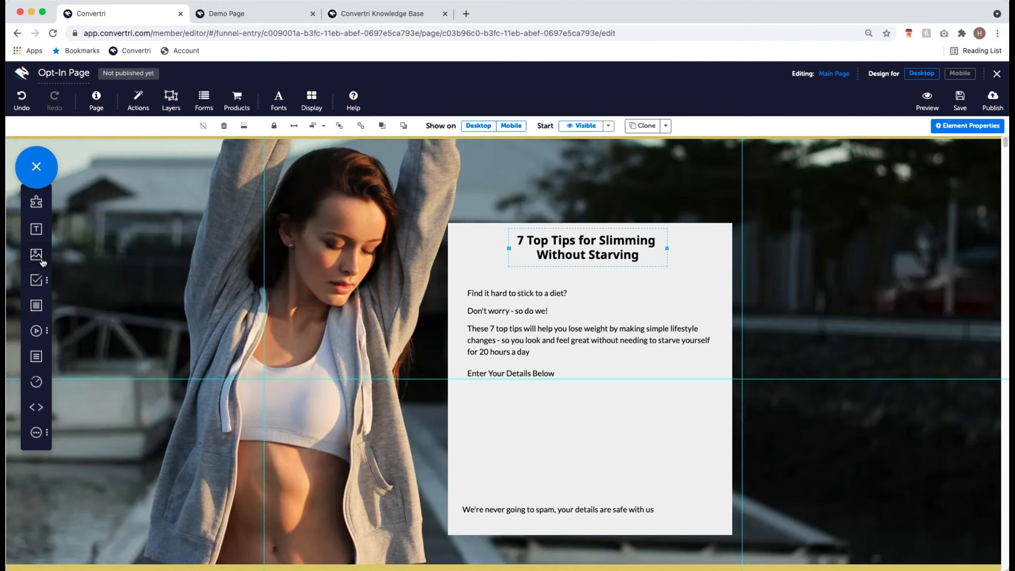
- Place First Name and Email form fields and a Submit button under 'Enter Your Details Below'
{"action": "left_click", "coordinate": [37, 283]}
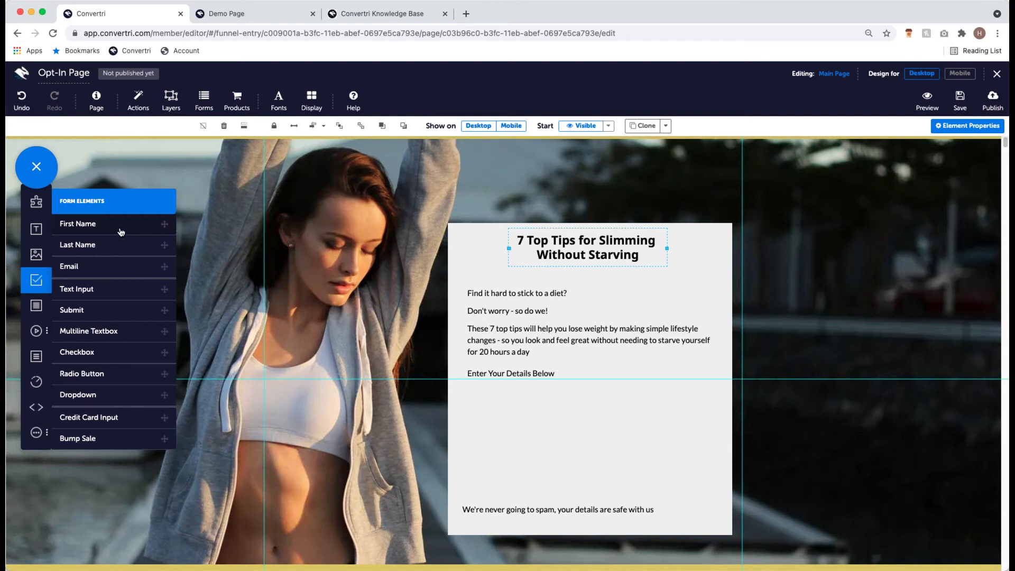
{"action": "left_click_drag", "start_coordinate": [121, 231], "coordinate": [530, 407]}
{"action": "left_click_drag", "start_coordinate": [125, 268], "coordinate": [534, 435]}
{"action": "left_click_drag", "start_coordinate": [106, 309], "coordinate": [556, 465]}
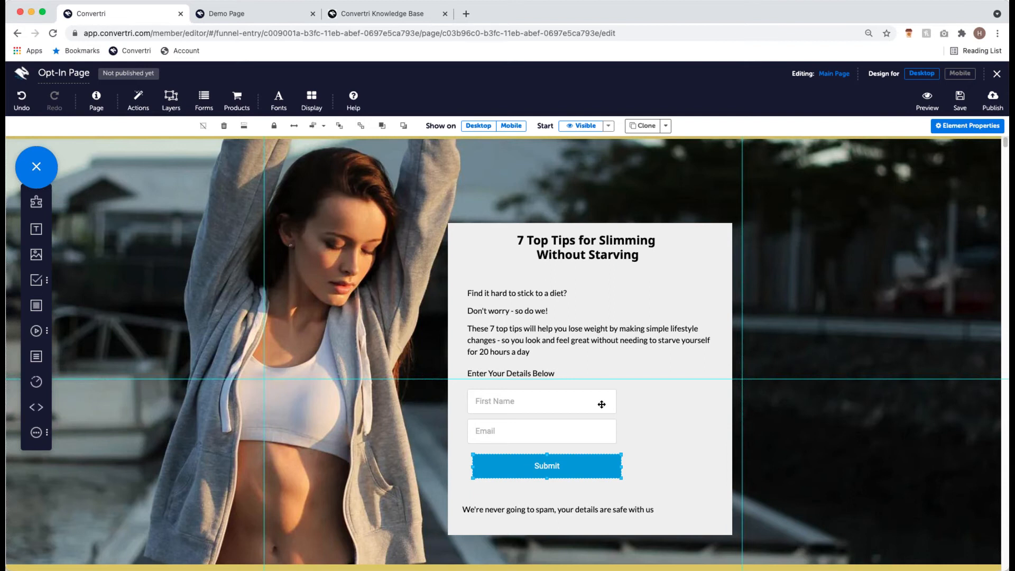
{"action": "left_click", "coordinate": [516, 392]}
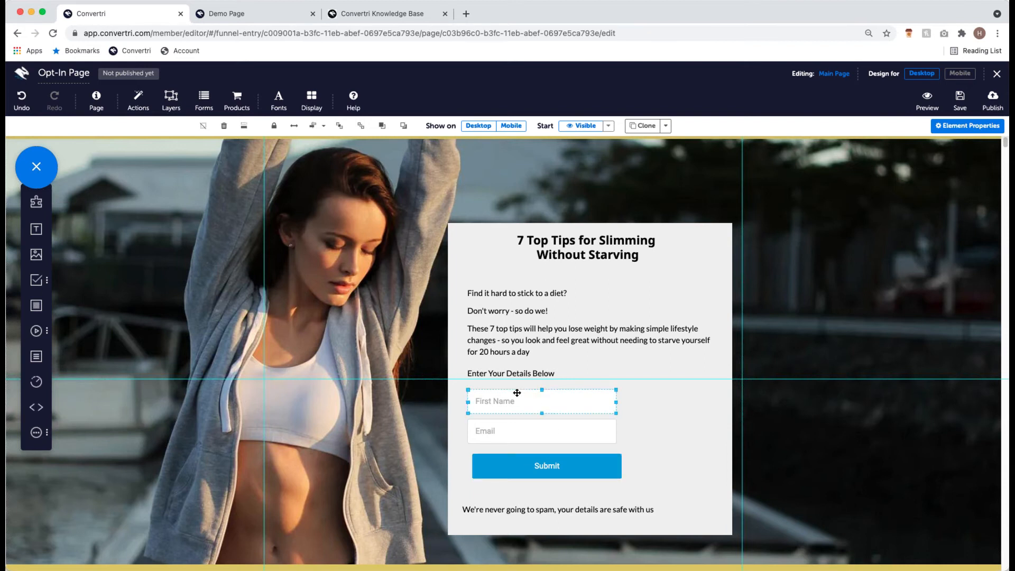
{"action": "left_click", "coordinate": [502, 433]}
{"action": "left_click", "coordinate": [523, 405]}
{"action": "left_click", "coordinate": [534, 433]}
{"action": "left_click", "coordinate": [533, 413]}
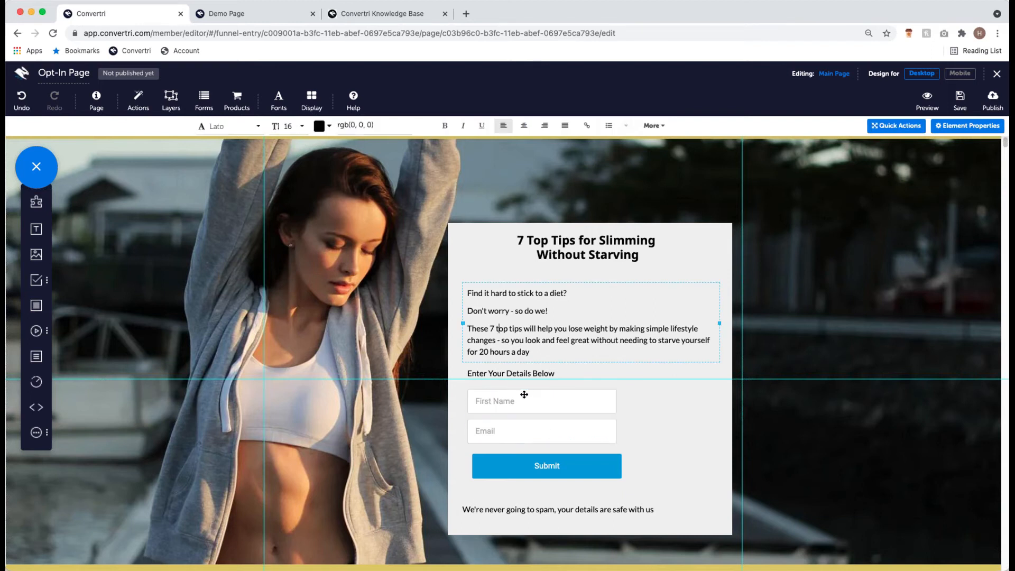
{"action": "left_click", "coordinate": [525, 425]}
{"action": "left_click", "coordinate": [530, 402]}
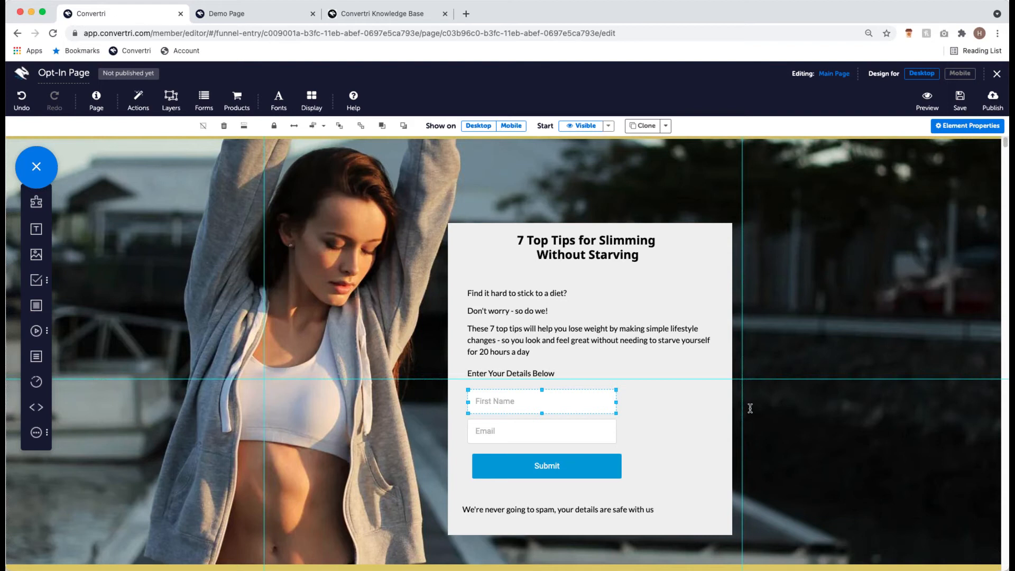
- Set the First Name field's font family to Lato
{"action": "left_click", "coordinate": [973, 130]}
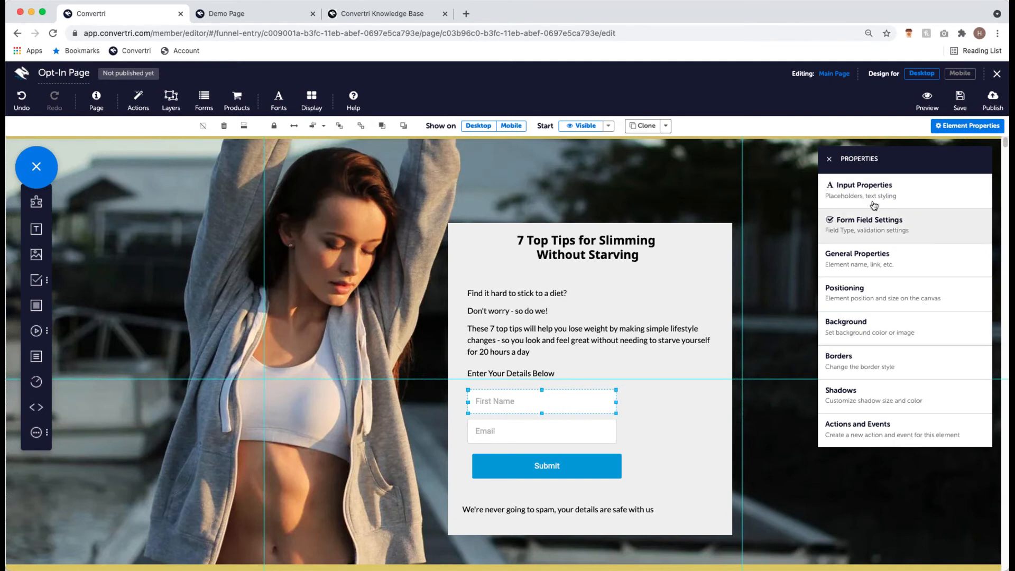
{"action": "left_click", "coordinate": [943, 195]}
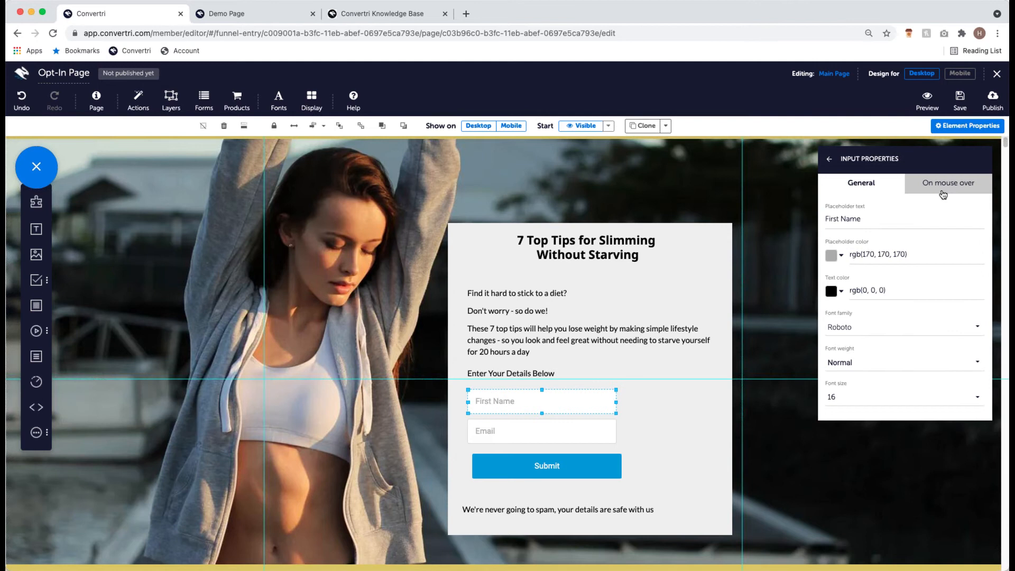
{"action": "left_click", "coordinate": [870, 329]}
{"action": "type", "text": "lato"}
{"action": "left_click", "coordinate": [883, 299]}
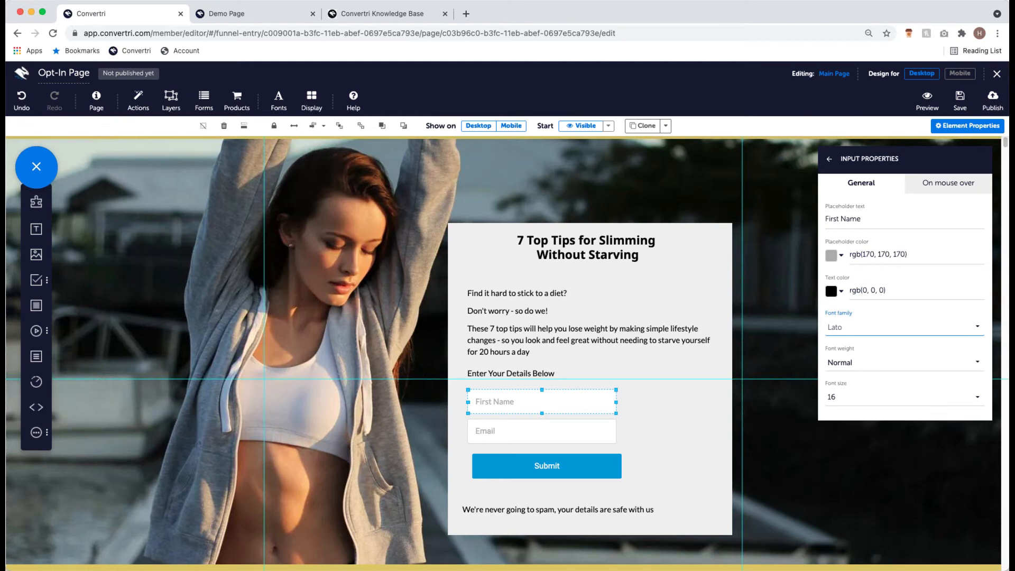
- Set the Email field's font family to Lato too, matching the First Name field
{"action": "left_click", "coordinate": [589, 430]}
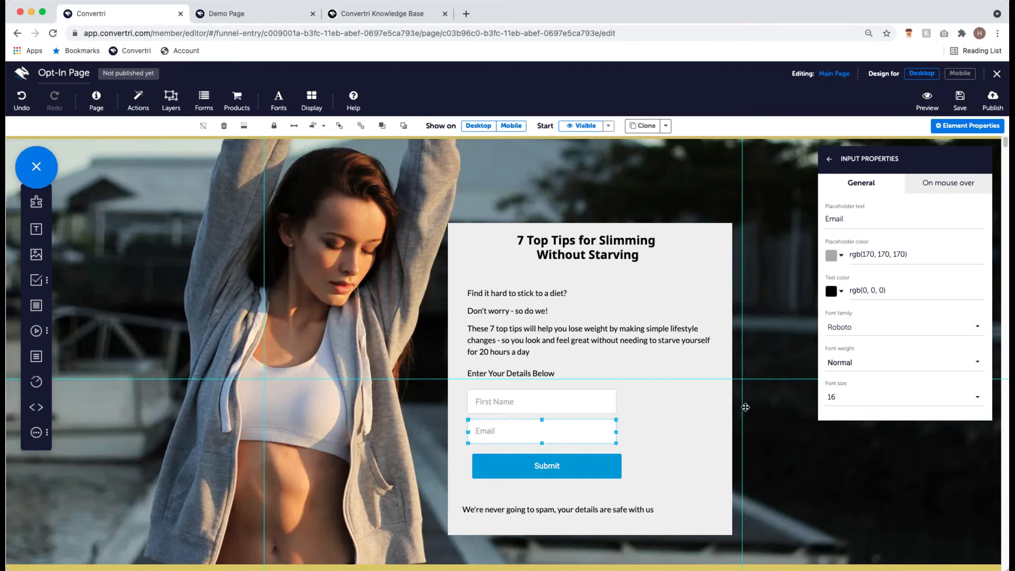
{"action": "left_click", "coordinate": [520, 408]}
{"action": "left_click", "coordinate": [523, 430]}
{"action": "left_click", "coordinate": [870, 322]}
{"action": "type", "text": "lato"}
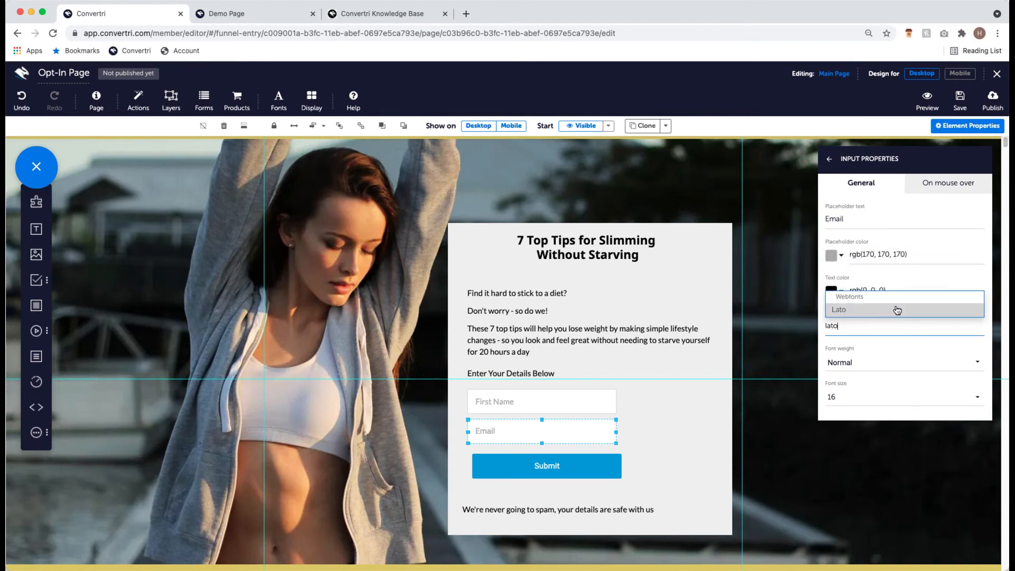
{"action": "left_click", "coordinate": [897, 309]}
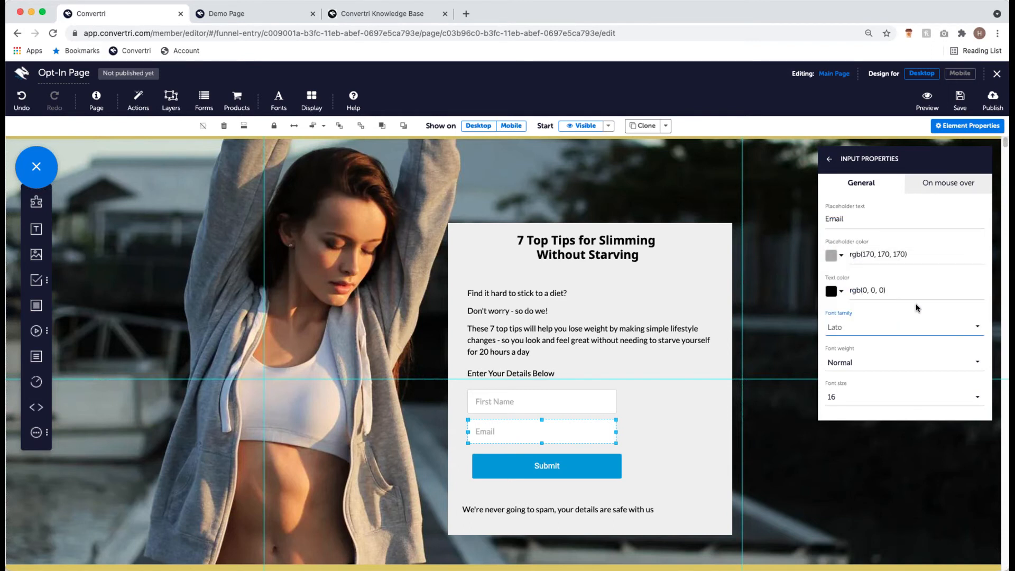
{"action": "left_click", "coordinate": [498, 407]}
{"action": "left_click", "coordinate": [586, 470]}
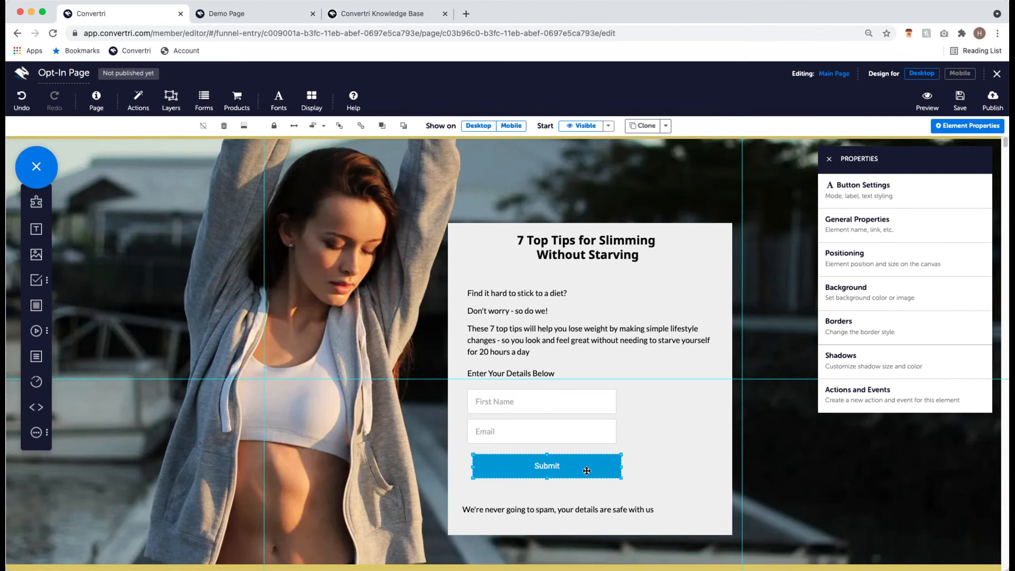
- Change the Submit button's label to 'DOWNLOAD NOW'
{"action": "left_click", "coordinate": [896, 195]}
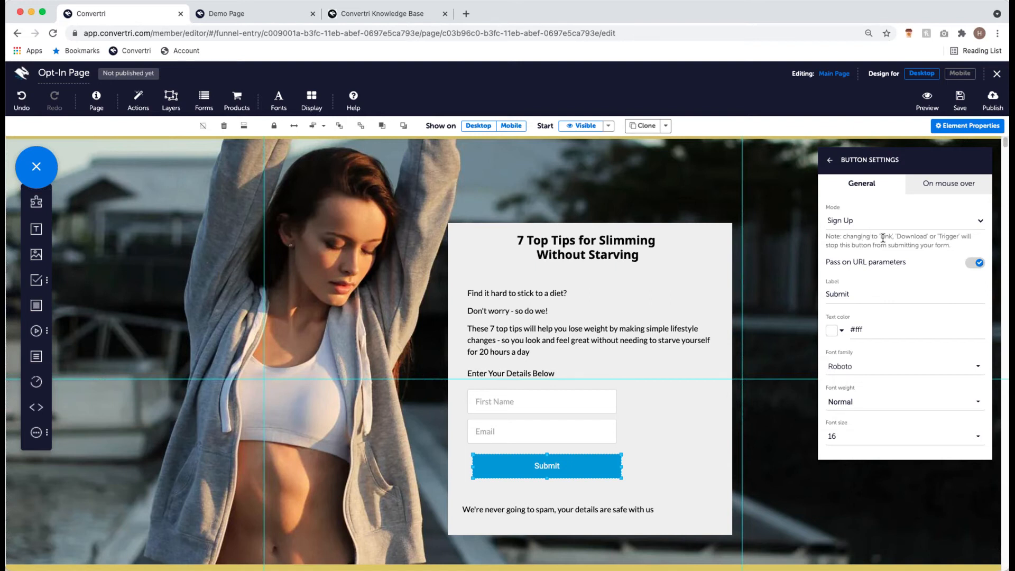
{"action": "left_click", "coordinate": [897, 288]}
{"action": "key", "text": "BackSpace"}
{"action": "key", "text": "BackSpace"}
{"action": "key", "text": "BackSpace"}
{"action": "key", "text": "BackSpace"}
{"action": "key", "text": "BackSpace"}
{"action": "key", "text": "BackSpace"}
{"action": "type", "text": "DOWNLOA N"}
{"action": "key", "text": "BackSpace"}
{"action": "key", "text": "BackSpace"}
{"action": "type", "text": "D NOW"}
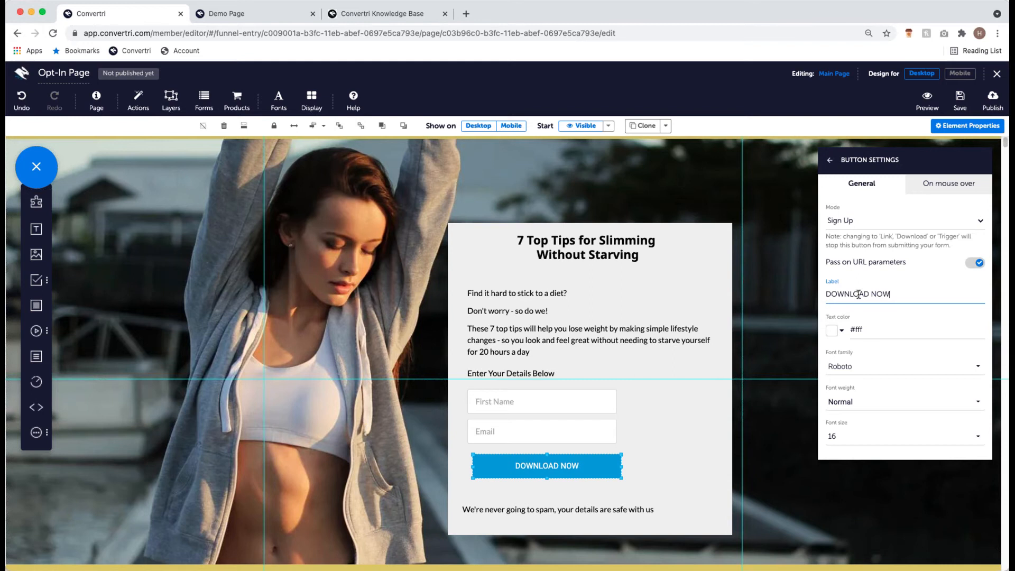
- Style the button text as bold Noto Sans at size 18
{"action": "left_click", "coordinate": [896, 366]}
{"action": "type", "text": "noto"}
{"action": "left_click", "coordinate": [906, 336]}
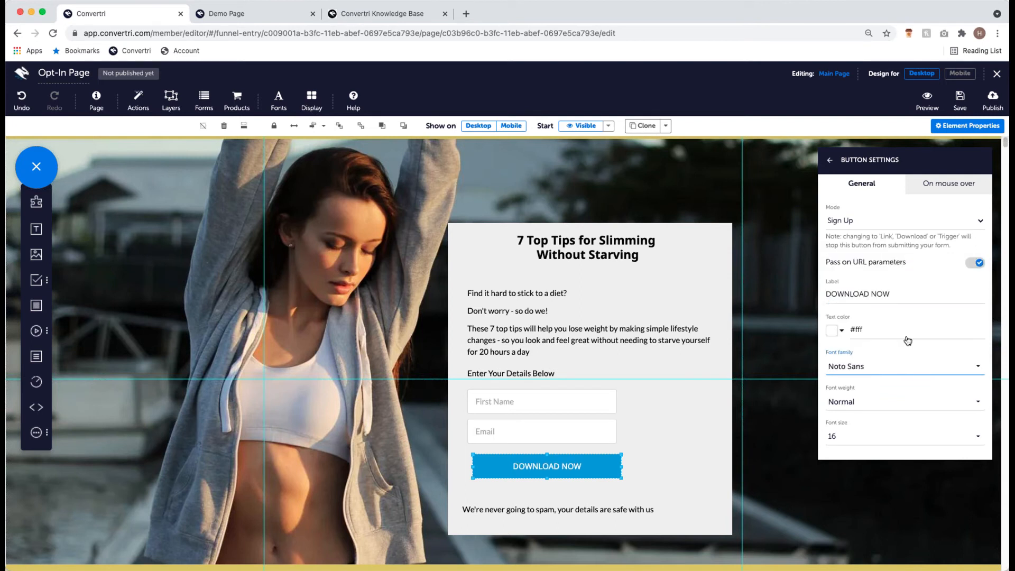
{"action": "left_click", "coordinate": [882, 437]}
{"action": "scroll", "coordinate": [882, 399], "scroll_direction": "down", "scroll_amount": 3}
{"action": "left_click", "coordinate": [864, 353]}
{"action": "left_click", "coordinate": [880, 396]}
{"action": "left_click", "coordinate": [877, 387]}
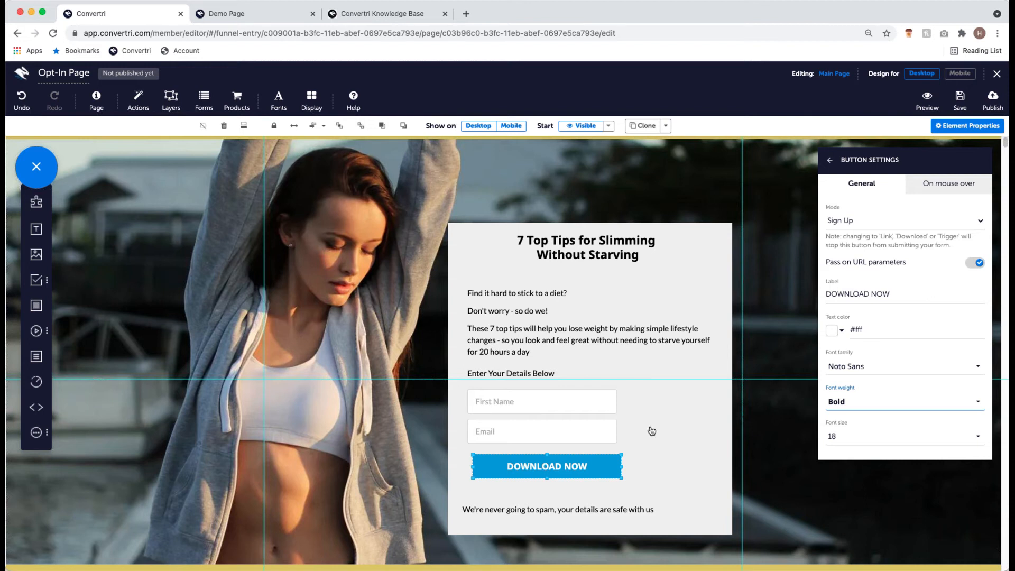
{"action": "left_click", "coordinate": [831, 161]}
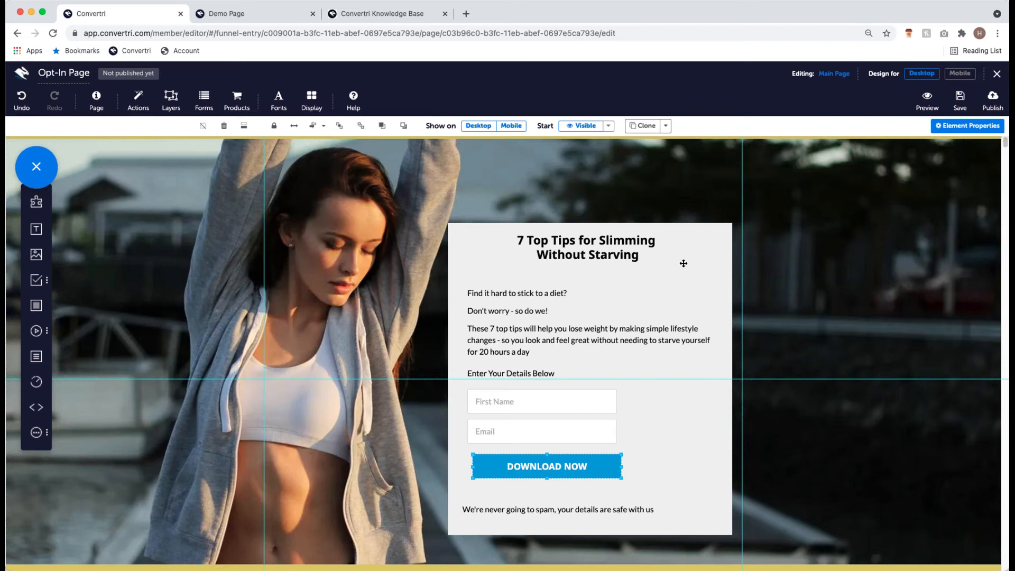
- Centre the opt-in form's elements horizontally inside the grey box
{"action": "left_click", "coordinate": [679, 259]}
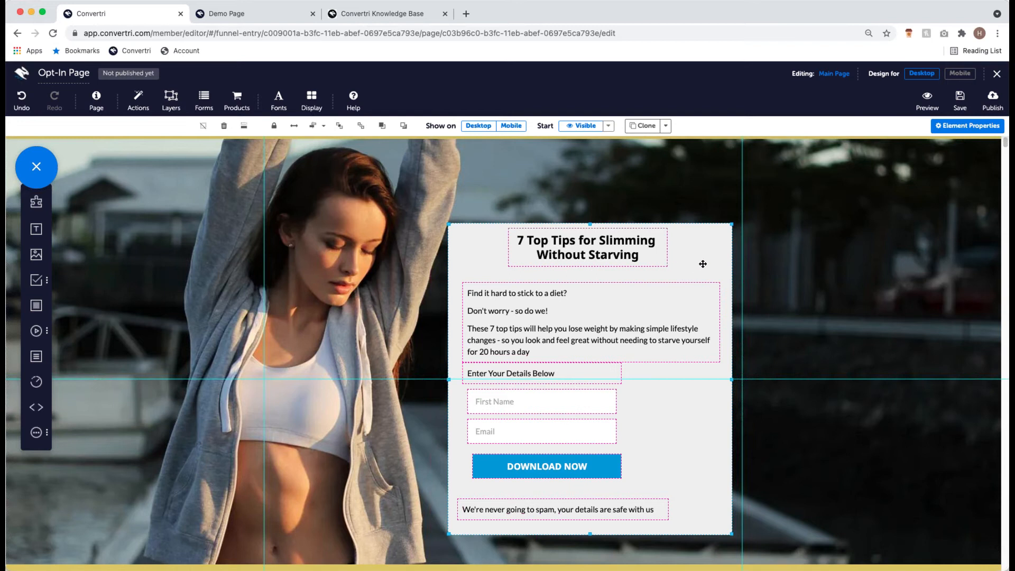
{"action": "left_click", "coordinate": [323, 128]}
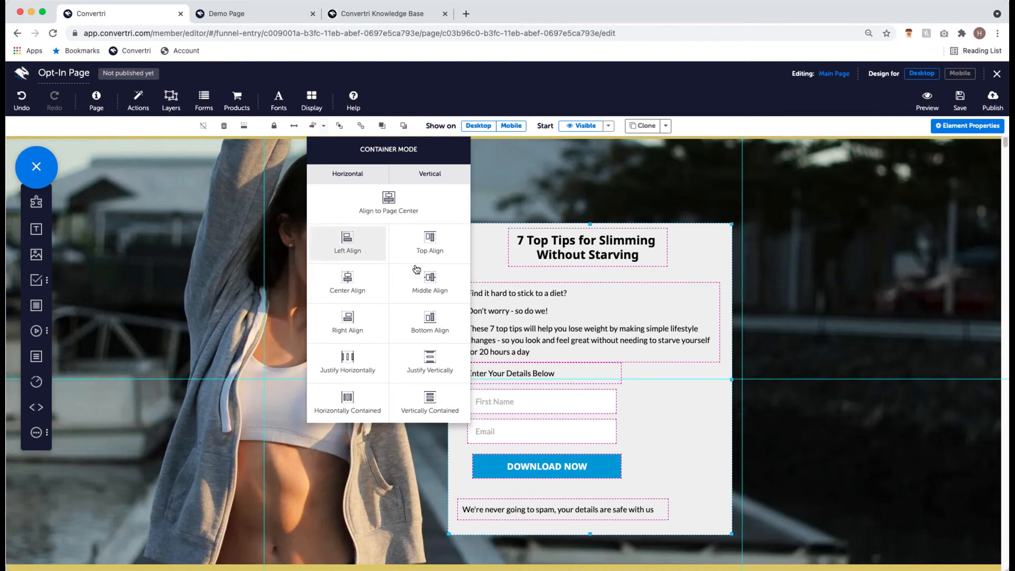
{"action": "left_click", "coordinate": [352, 277]}
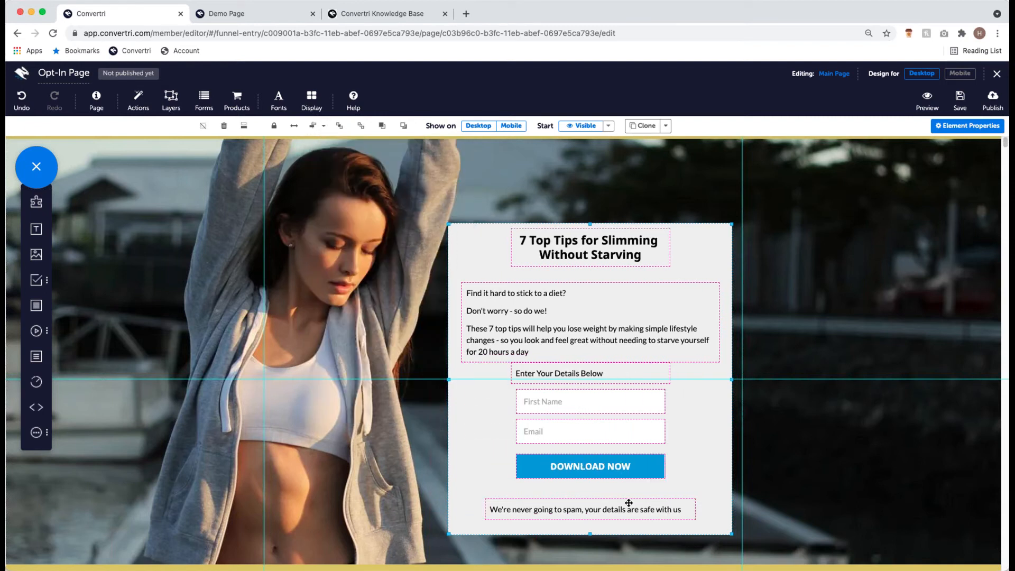
- Move the Download Now button, Email and First Name fields, and details heading slightly lower
{"action": "left_click", "coordinate": [600, 470]}
{"action": "left_click_drag", "start_coordinate": [599, 470], "coordinate": [600, 485]}
{"action": "left_click_drag", "start_coordinate": [600, 435], "coordinate": [594, 446]}
{"action": "left_click_drag", "start_coordinate": [584, 403], "coordinate": [575, 405]}
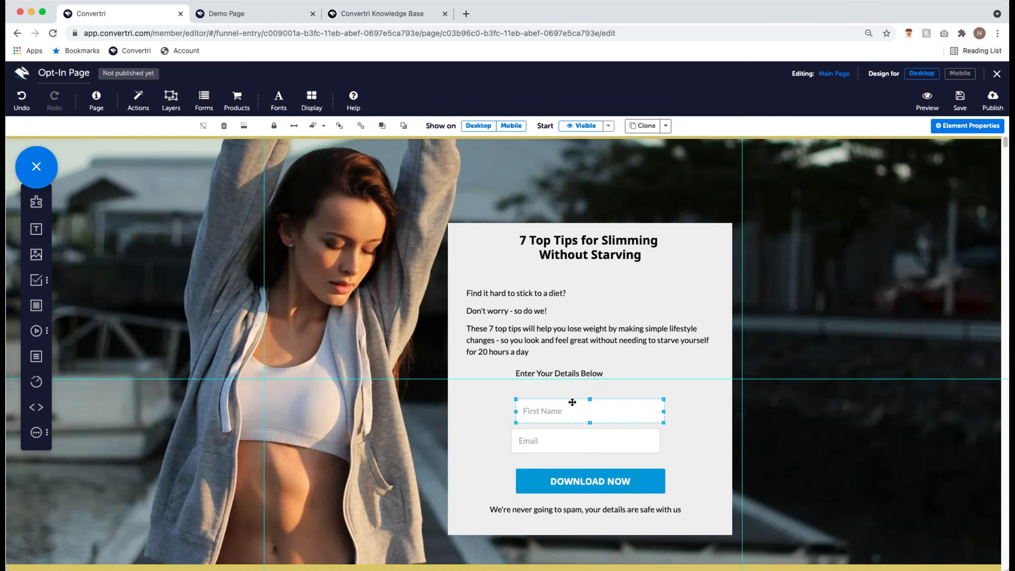
{"action": "left_click", "coordinate": [563, 365]}
{"action": "left_click_drag", "start_coordinate": [563, 366], "coordinate": [563, 371]}
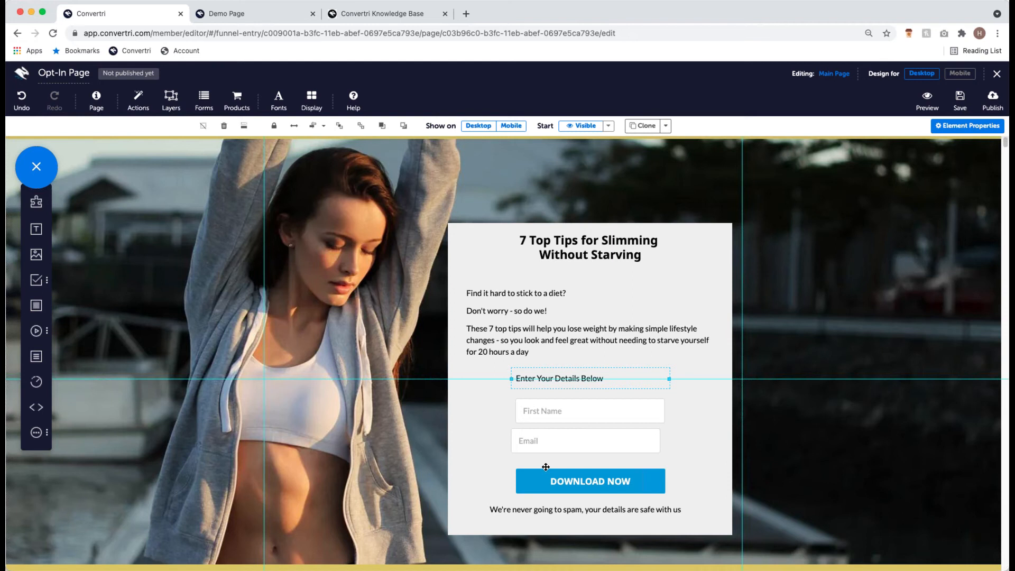
- Distribute the heading, First Name and Email fields vertically and centre-align them together
{"action": "left_click", "coordinate": [572, 411]}
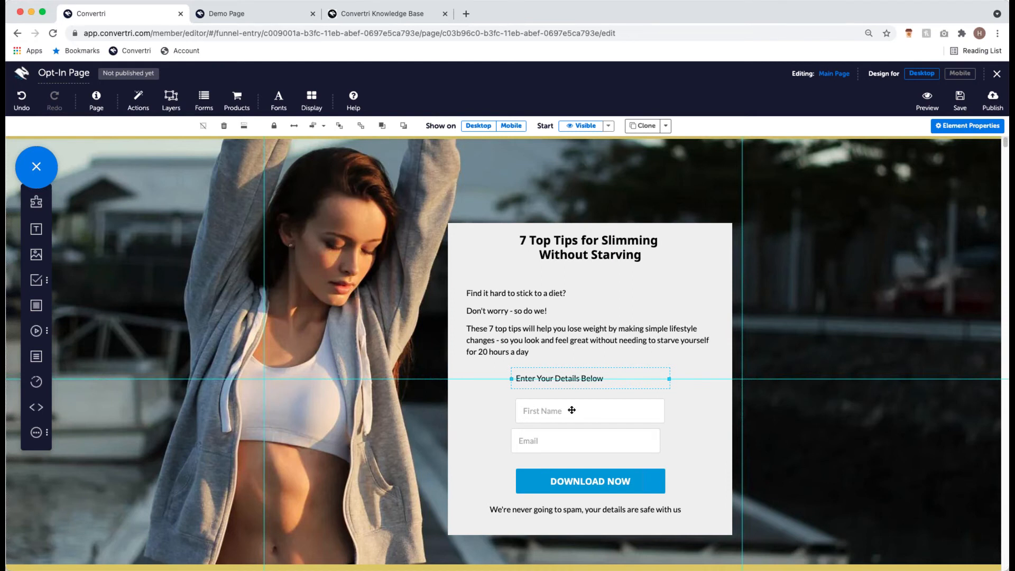
{"action": "left_click", "coordinate": [561, 436], "text": "shift"}
{"action": "left_click", "coordinate": [563, 376], "text": "shift"}
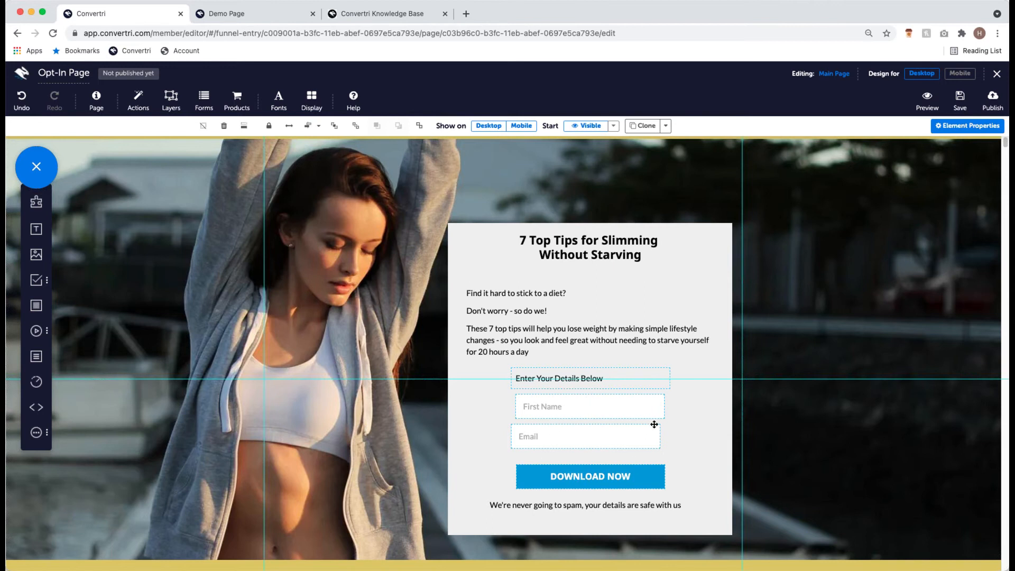
{"action": "left_click", "coordinate": [318, 127]}
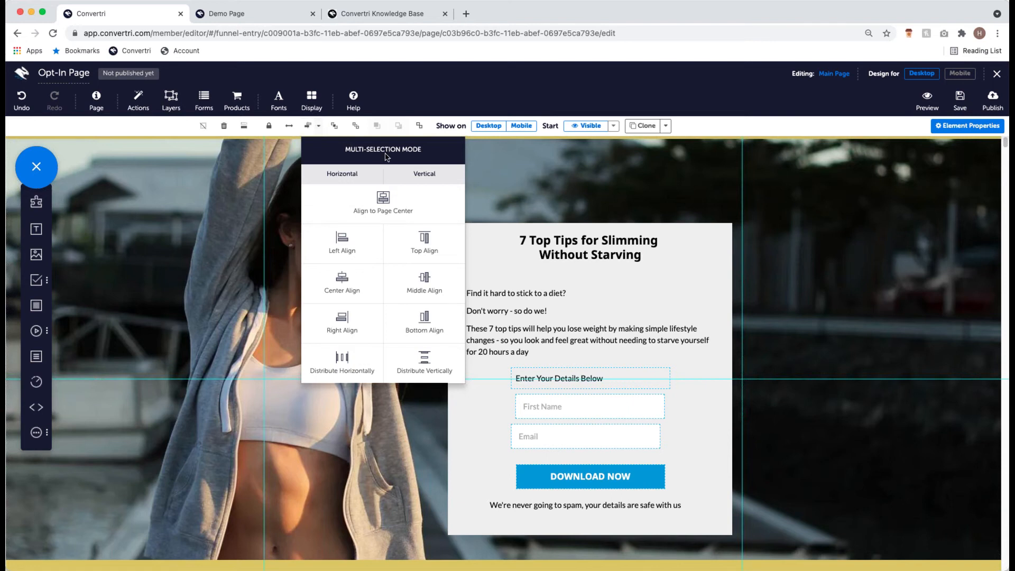
{"action": "left_click", "coordinate": [426, 360]}
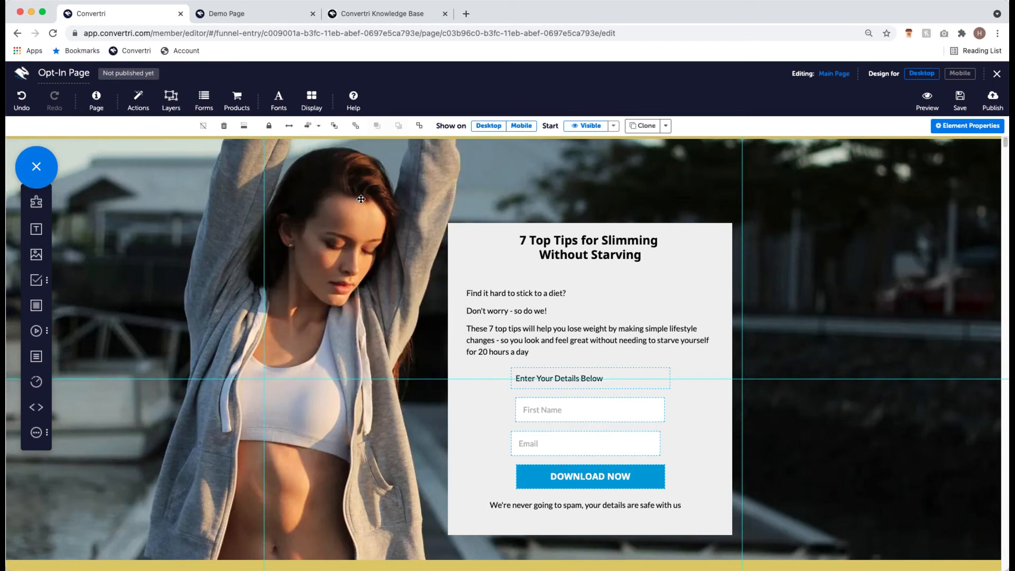
{"action": "left_click", "coordinate": [318, 126]}
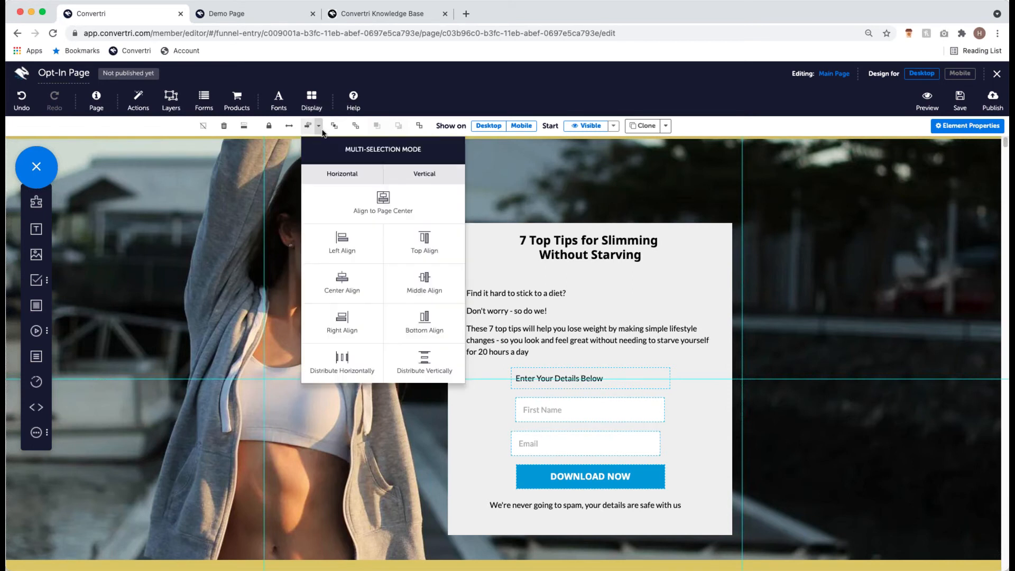
{"action": "left_click", "coordinate": [359, 277]}
- Shift the grey opt-in form box slightly to the left
{"action": "left_click", "coordinate": [688, 407]}
{"action": "left_click", "coordinate": [793, 353]}
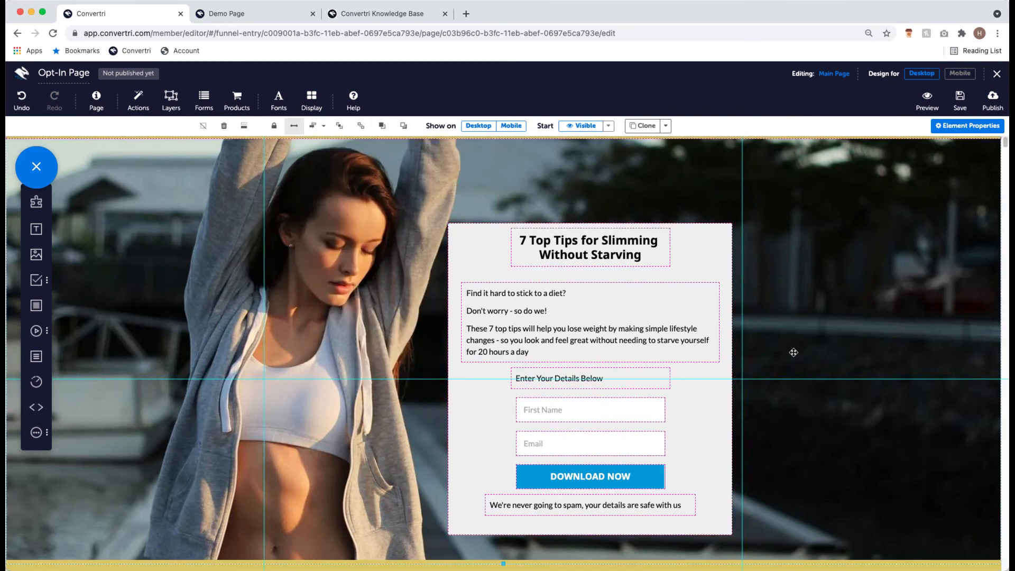
{"action": "left_click_drag", "start_coordinate": [722, 262], "coordinate": [720, 262]}
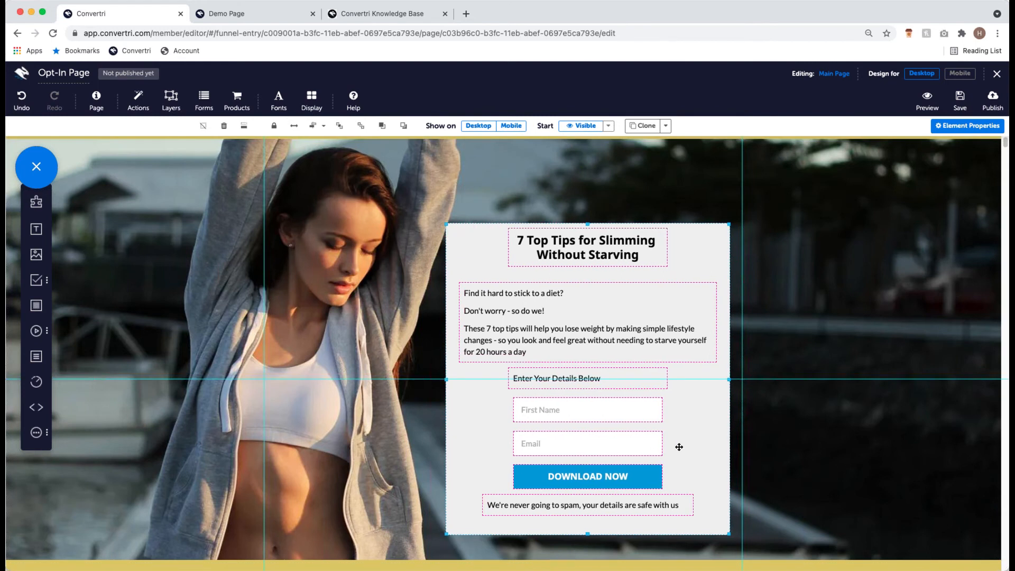
{"action": "scroll", "coordinate": [566, 164], "scroll_direction": "up", "scroll_amount": 1}
{"action": "left_click", "coordinate": [569, 168]}
{"action": "scroll", "coordinate": [729, 312], "scroll_direction": "down", "scroll_amount": 1}
{"action": "scroll", "coordinate": [728, 312], "scroll_direction": "down", "scroll_amount": 1}
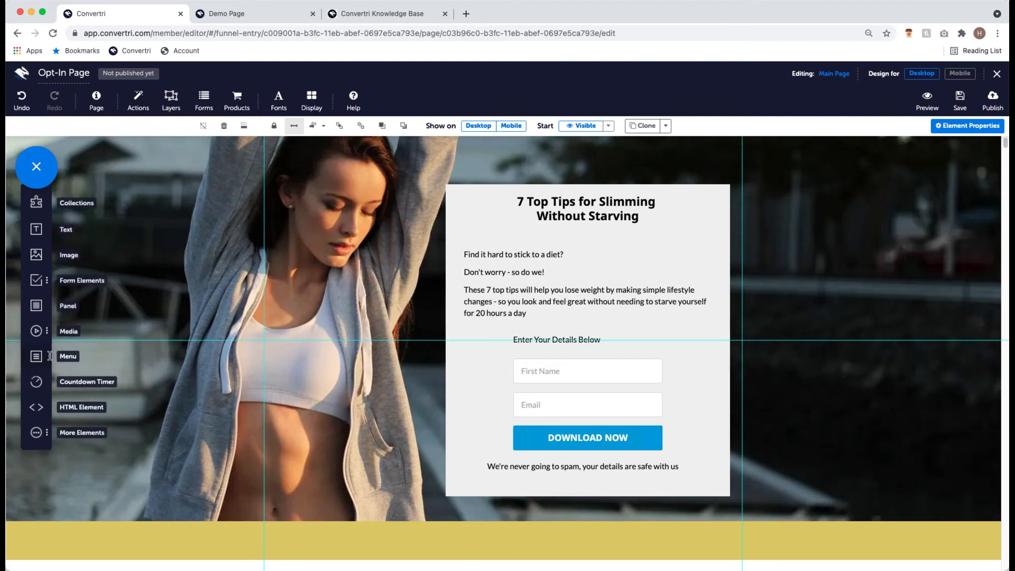
{"action": "scroll", "coordinate": [557, 338], "scroll_direction": "up", "scroll_amount": 1}
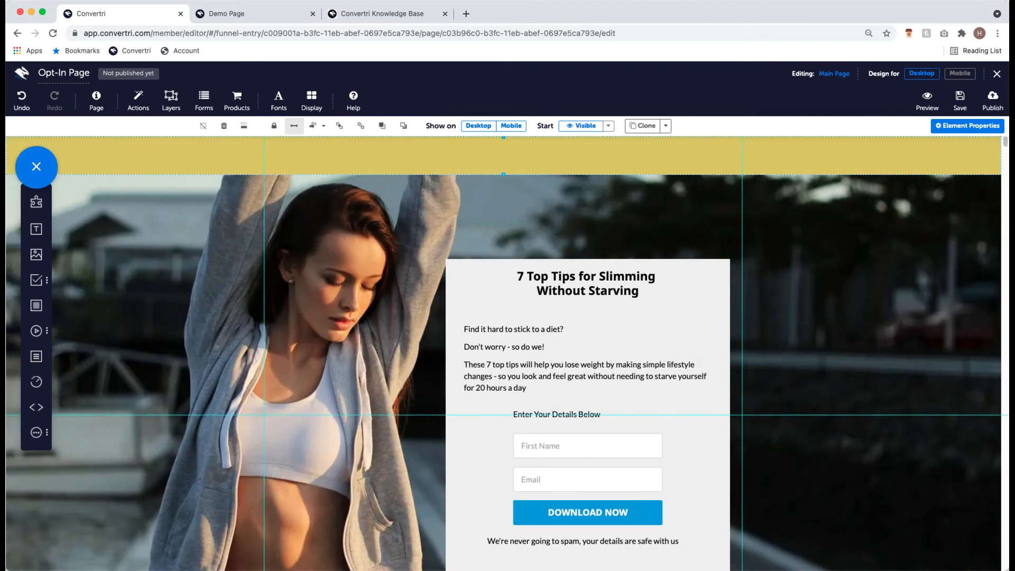
{"action": "left_click", "coordinate": [254, 14]}
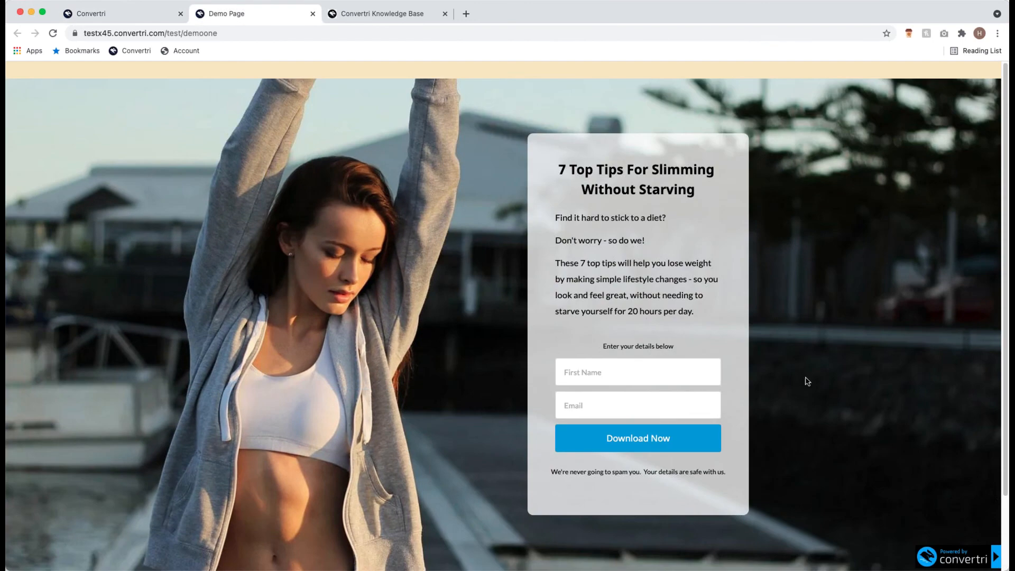
{"action": "scroll", "coordinate": [509, 312], "scroll_direction": "down", "scroll_amount": 3}
{"action": "scroll", "coordinate": [471, 266], "scroll_direction": "up", "scroll_amount": 3}
{"action": "left_click", "coordinate": [93, 13]}
{"action": "scroll", "coordinate": [574, 448], "scroll_direction": "down", "scroll_amount": 1}
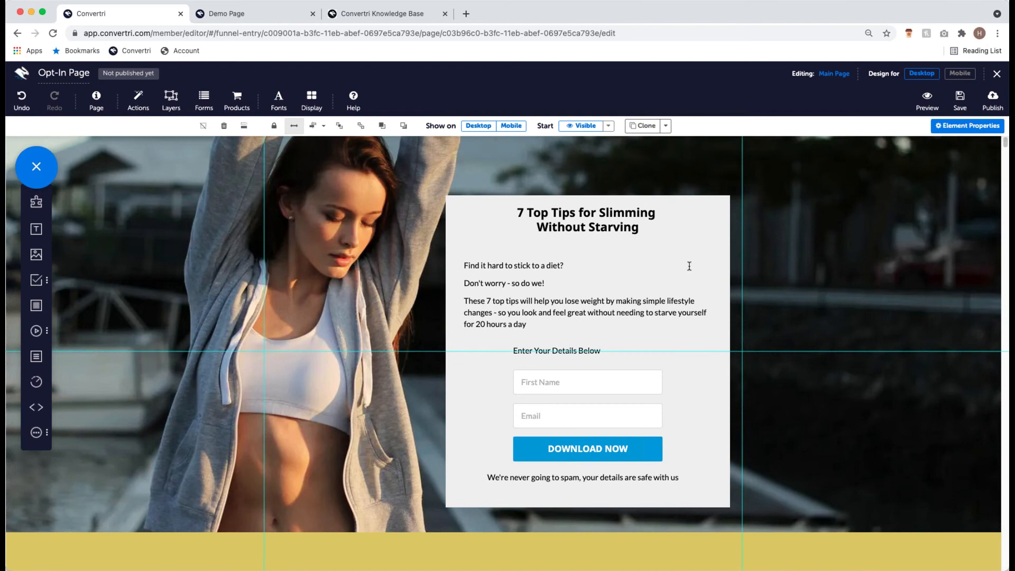
{"action": "scroll", "coordinate": [679, 293], "scroll_direction": "up", "scroll_amount": 1}
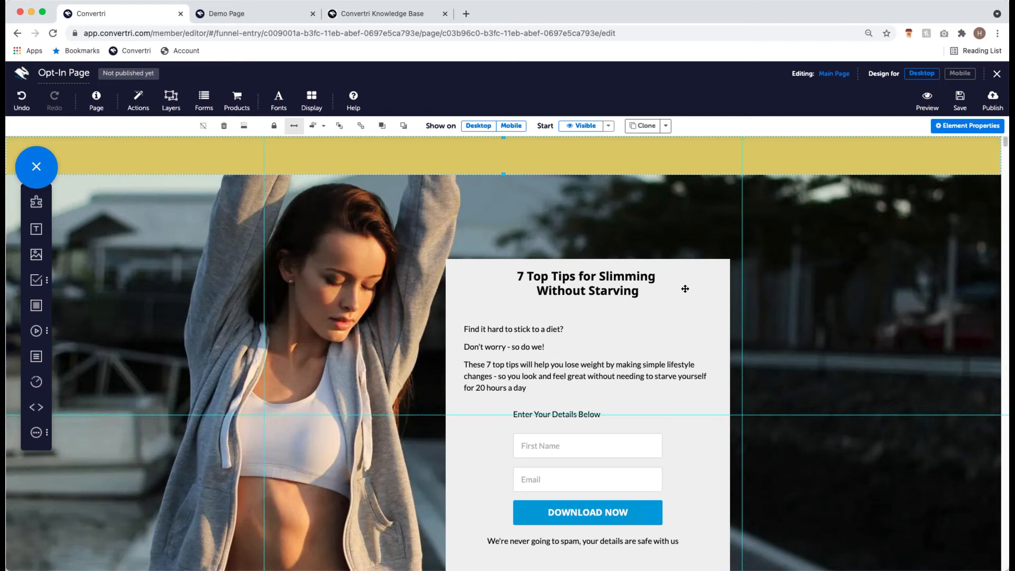
- Set the form box's background fill to rgba(239, 239, 239) at 0.61 opacity
{"action": "left_click", "coordinate": [676, 287]}
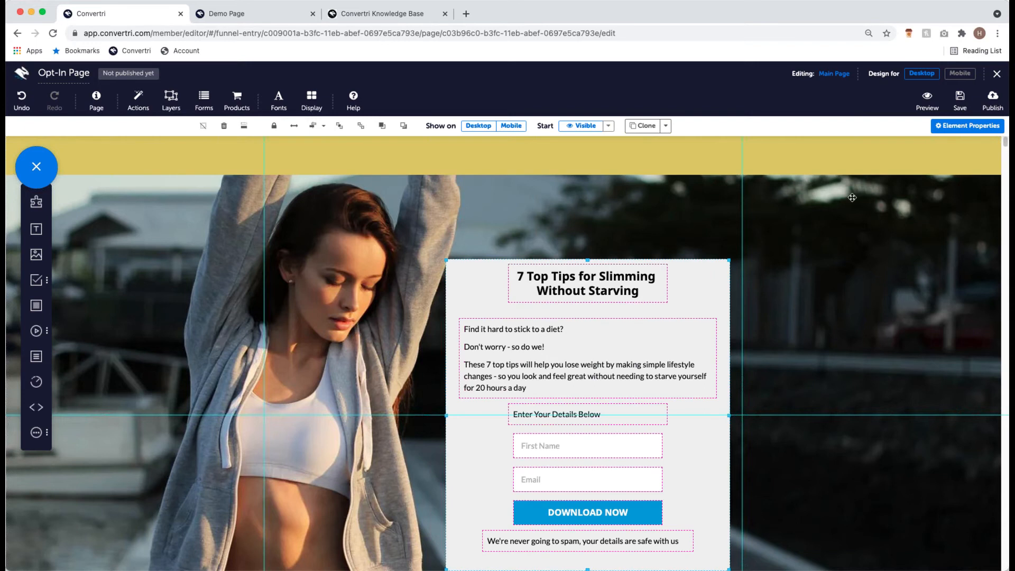
{"action": "left_click", "coordinate": [956, 132]}
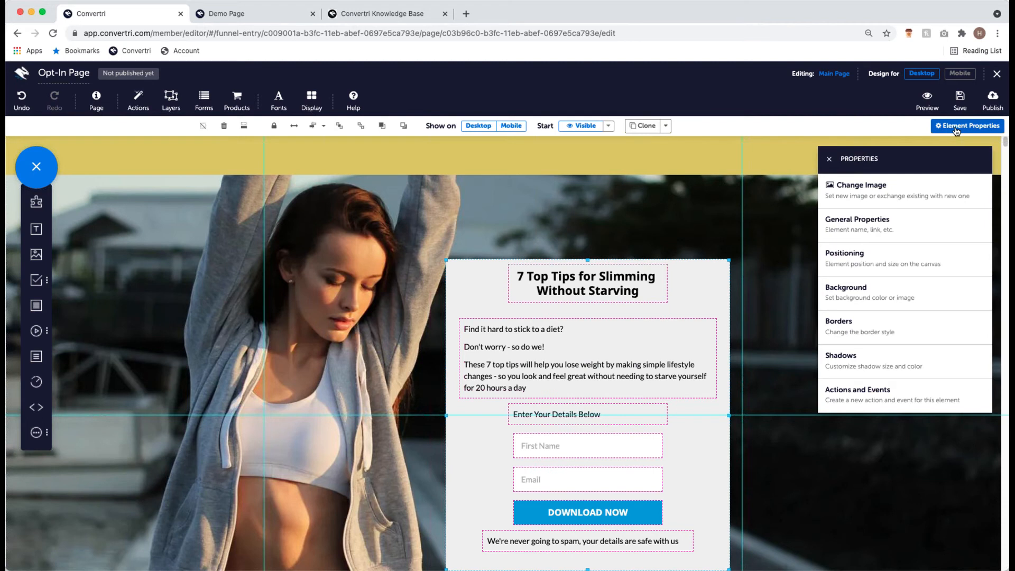
{"action": "left_click", "coordinate": [907, 288]}
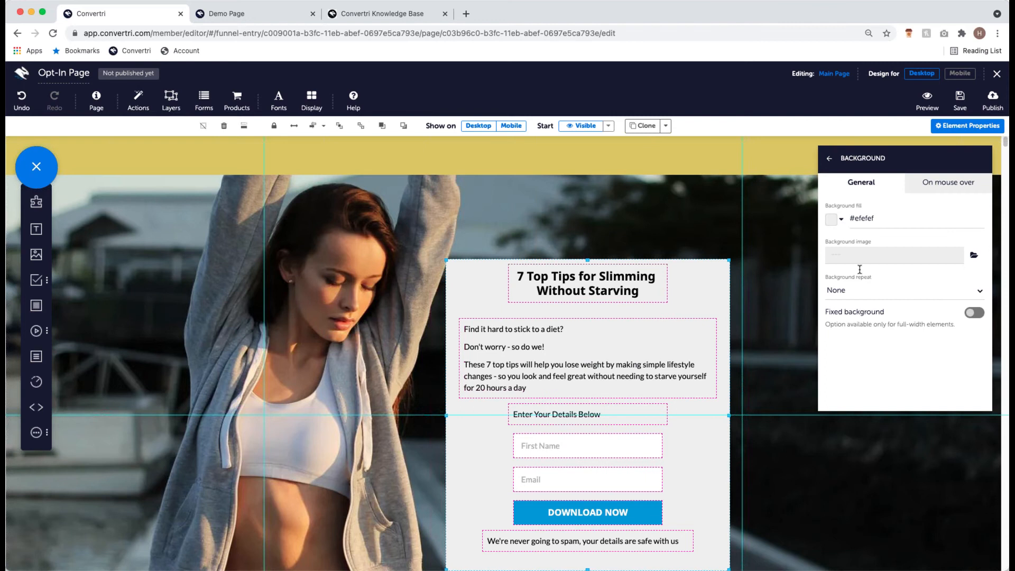
{"action": "left_click", "coordinate": [830, 220]}
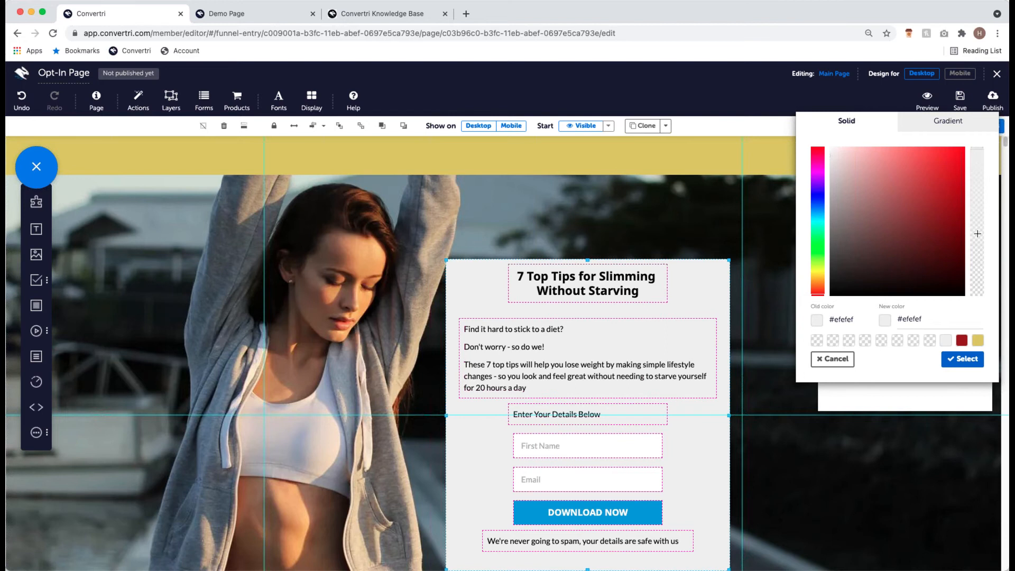
{"action": "left_click", "coordinate": [978, 155]}
{"action": "left_click_drag", "start_coordinate": [978, 155], "coordinate": [980, 299]}
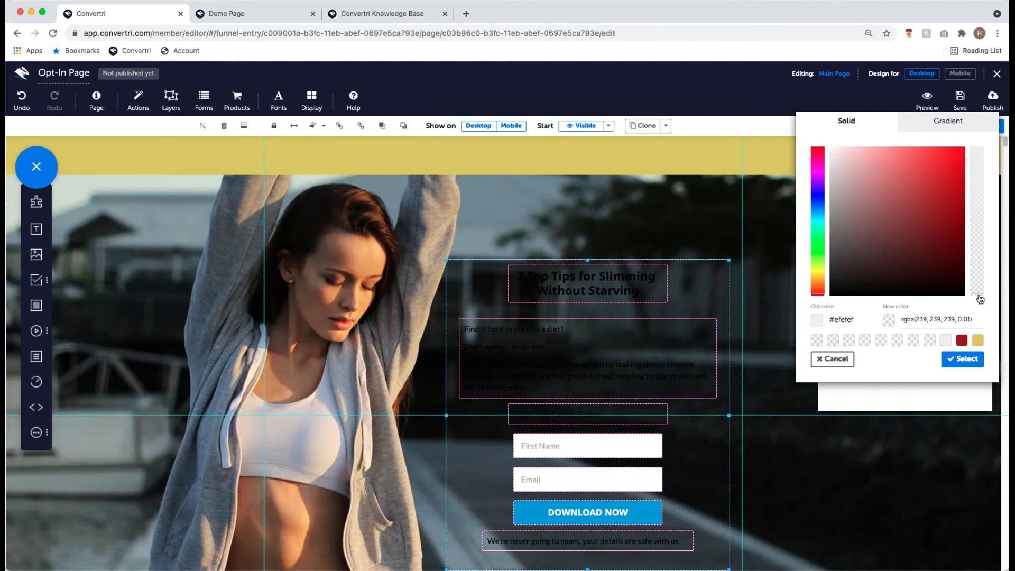
{"action": "left_click_drag", "start_coordinate": [979, 299], "coordinate": [984, 209]}
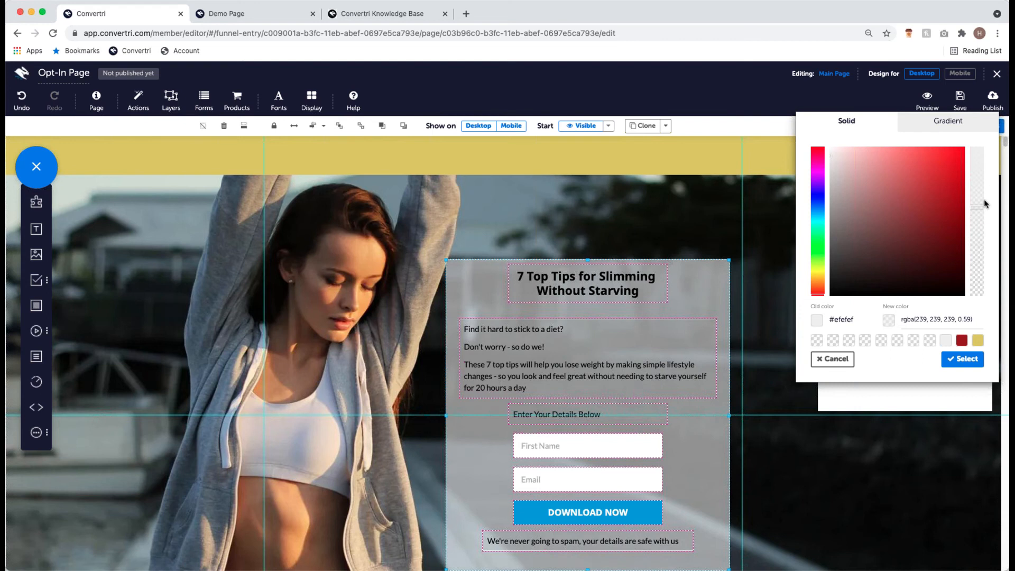
{"action": "left_click_drag", "start_coordinate": [985, 204], "coordinate": [984, 200]}
{"action": "left_click", "coordinate": [963, 359]}
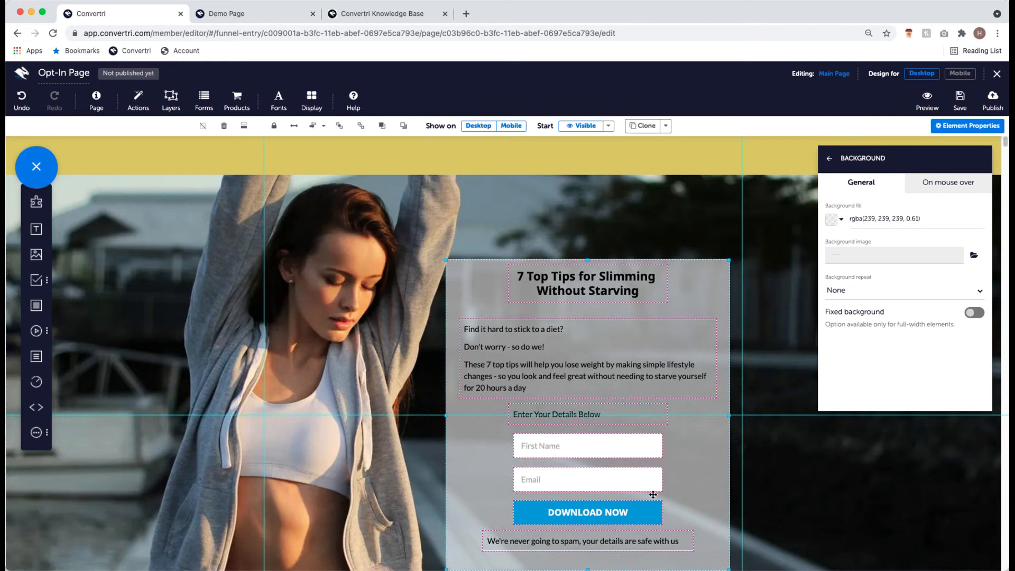
{"action": "left_click", "coordinate": [833, 163]}
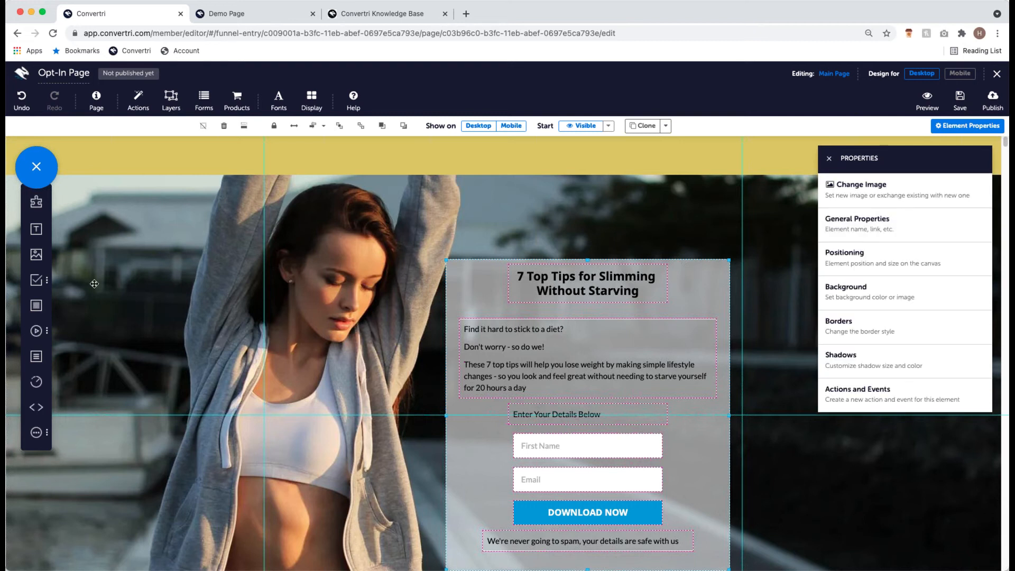
{"action": "scroll", "coordinate": [597, 434], "scroll_direction": "down", "scroll_amount": 1}
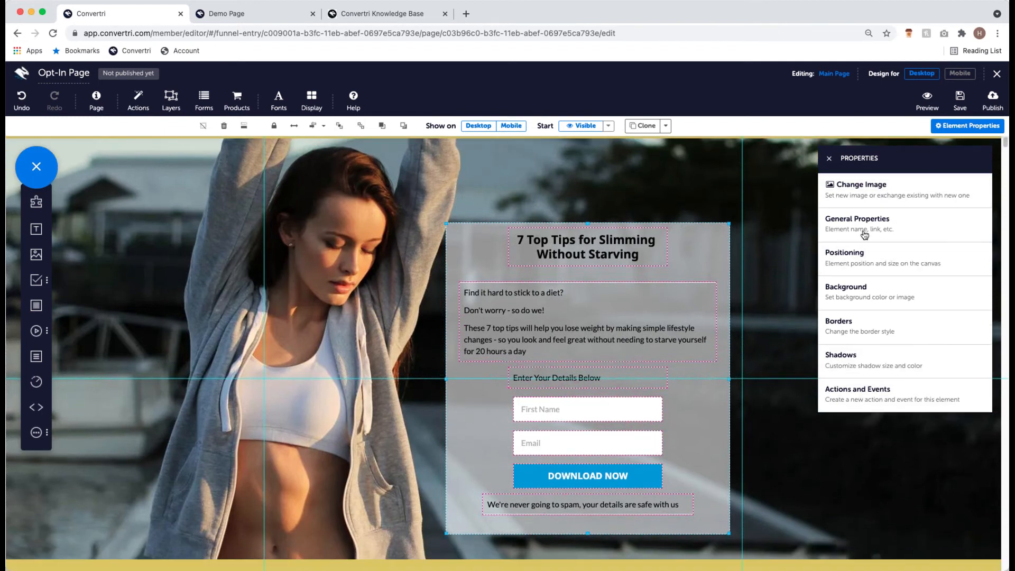
- Set the form box's top-left and bottom-right corner radius to 20
{"action": "left_click", "coordinate": [863, 333]}
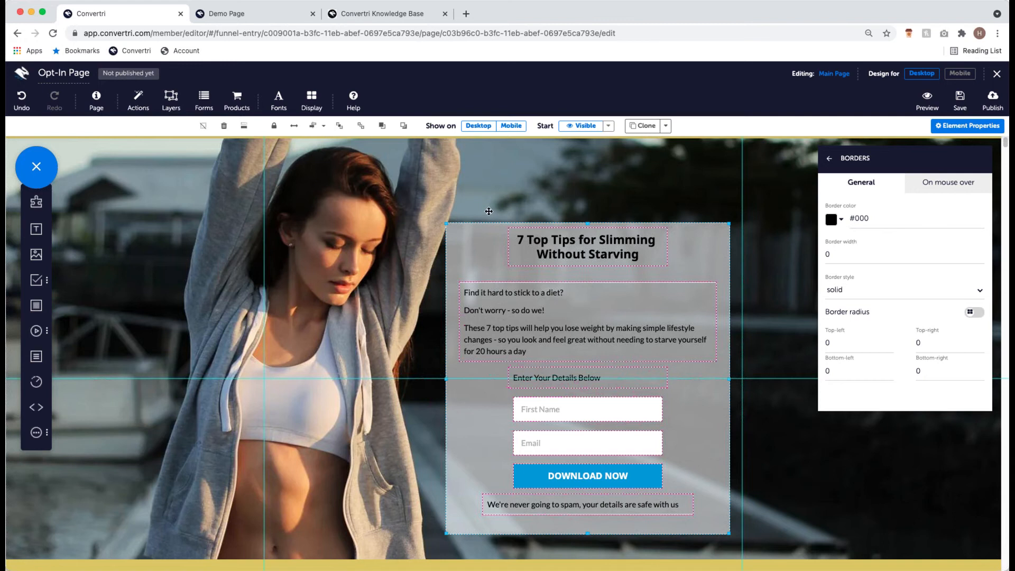
{"action": "left_click", "coordinate": [870, 343]}
{"action": "key", "text": "BackSpace"}
{"action": "type", "text": "20"}
{"action": "left_click", "coordinate": [934, 372]}
{"action": "key", "text": "BackSpace"}
{"action": "type", "text": "20"}
- Switch to a single radius for all four corners and set it to 30
{"action": "left_click", "coordinate": [972, 313]}
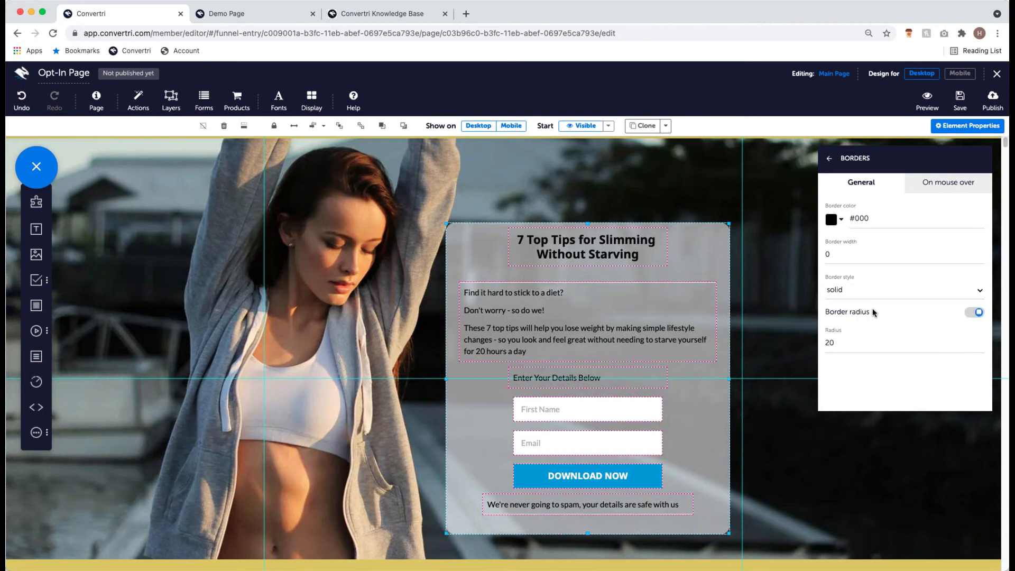
{"action": "left_click", "coordinate": [869, 343]}
{"action": "key", "text": "BackSpace"}
{"action": "key", "text": "BackSpace"}
{"action": "type", "text": "50"}
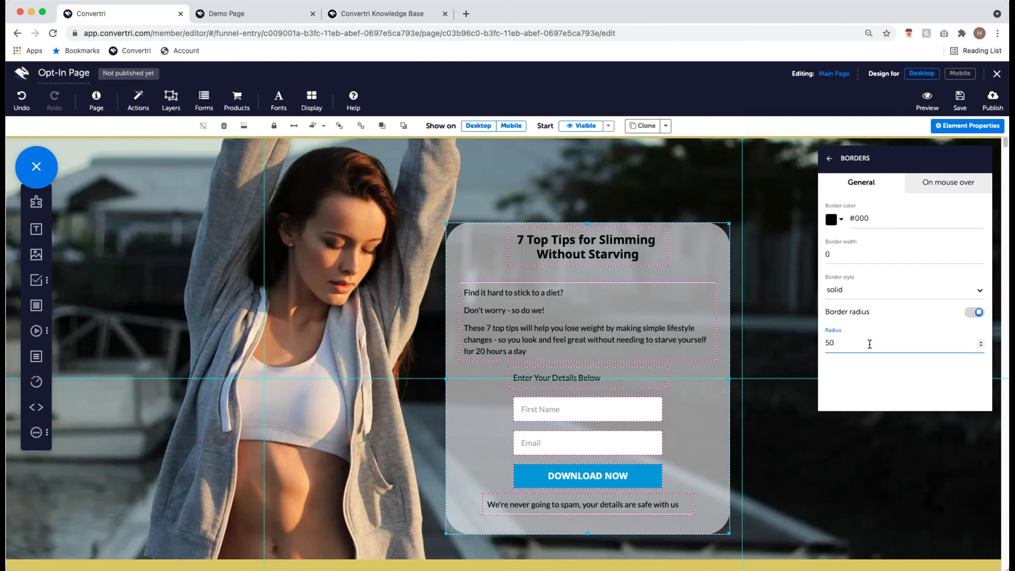
{"action": "key", "text": "BackSpace"}
{"action": "key", "text": "BackSpace"}
{"action": "type", "text": "30"}
{"action": "left_click", "coordinate": [830, 160]}
- Add a text box reading 'Privacy Policy' to the yellow footer strip
{"action": "left_click", "coordinate": [828, 159]}
{"action": "scroll", "coordinate": [828, 301], "scroll_direction": "up", "scroll_amount": 1}
{"action": "left_click", "coordinate": [827, 301]}
{"action": "scroll", "coordinate": [828, 302], "scroll_direction": "down", "scroll_amount": 1}
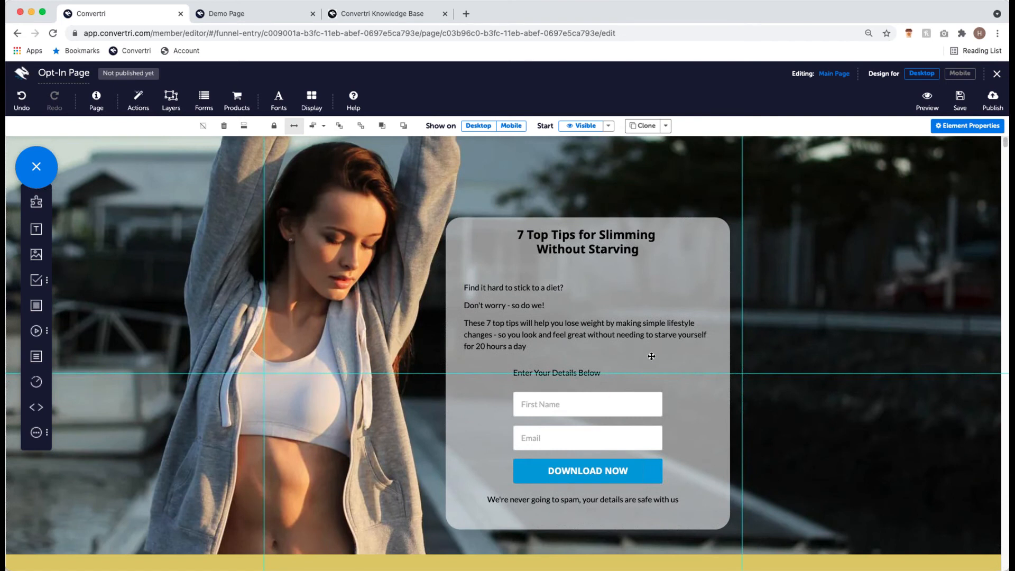
{"action": "scroll", "coordinate": [653, 355], "scroll_direction": "down", "scroll_amount": 1}
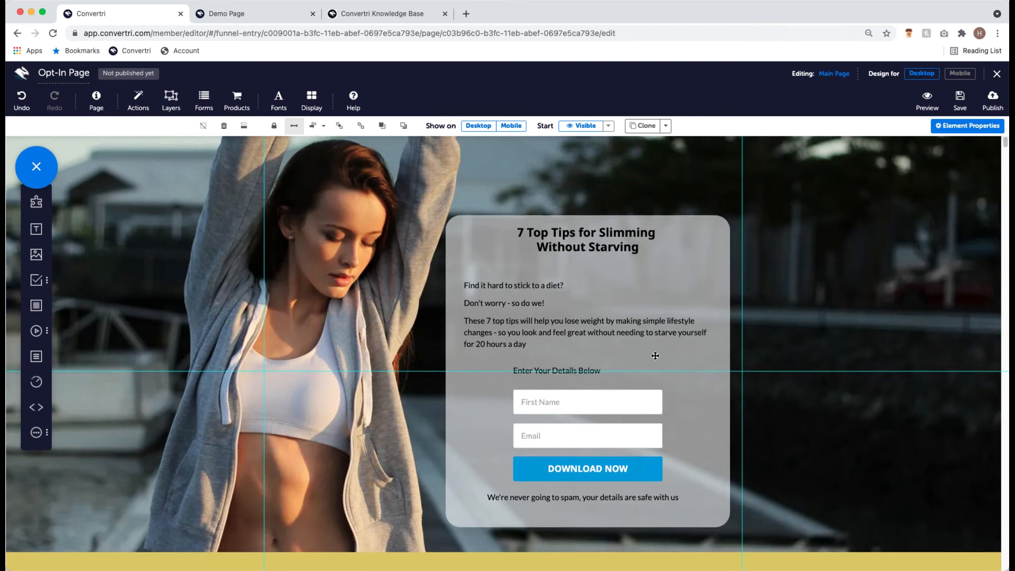
{"action": "scroll", "coordinate": [655, 355], "scroll_direction": "down", "scroll_amount": 1}
{"action": "scroll", "coordinate": [654, 355], "scroll_direction": "up", "scroll_amount": 3}
{"action": "scroll", "coordinate": [492, 232], "scroll_direction": "down", "scroll_amount": 2}
{"action": "scroll", "coordinate": [257, 395], "scroll_direction": "down", "scroll_amount": 1}
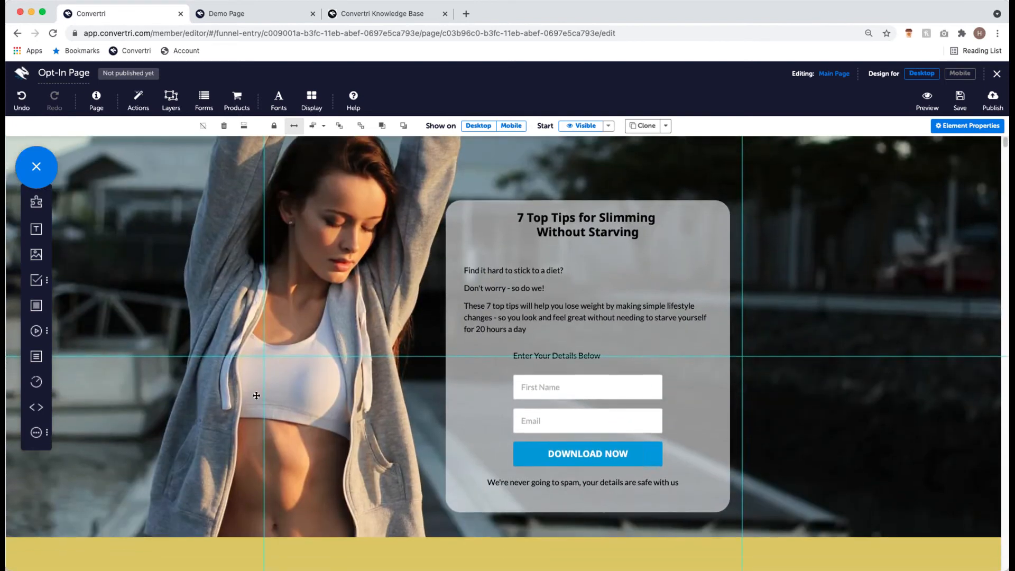
{"action": "scroll", "coordinate": [408, 392], "scroll_direction": "down", "scroll_amount": 1}
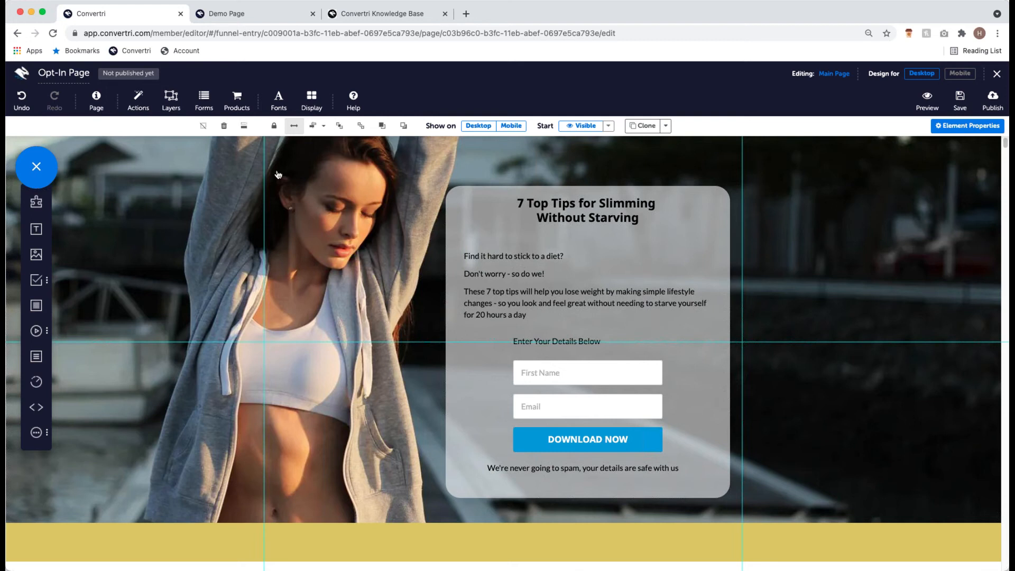
{"action": "left_click_drag", "start_coordinate": [41, 231], "coordinate": [359, 532]}
{"action": "left_click", "coordinate": [359, 533]}
{"action": "type", "text": "Privacy Policy"}
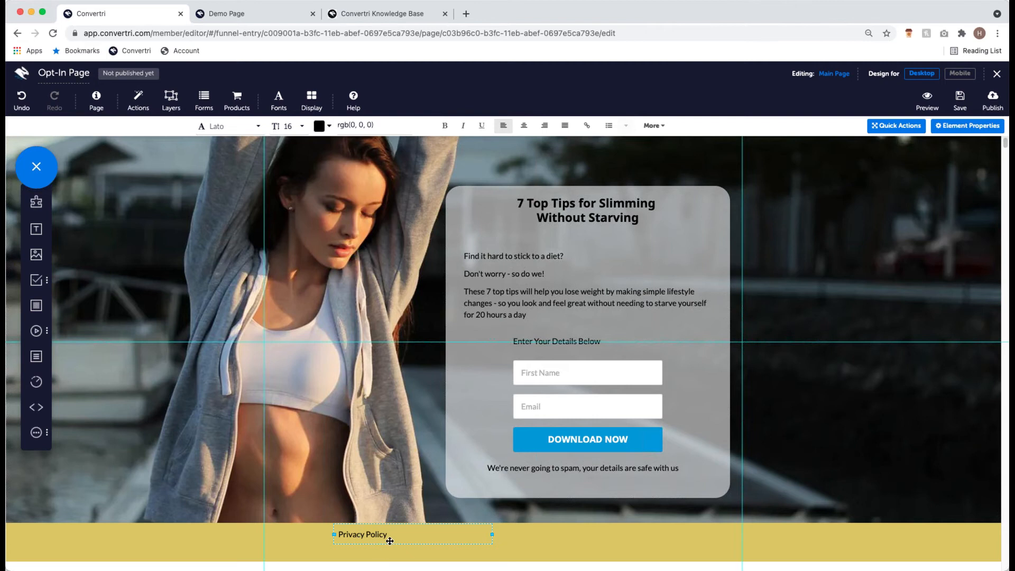
- Centre the Privacy Policy text horizontally and vertically in the footer, then select it
{"action": "left_click", "coordinate": [451, 535]}
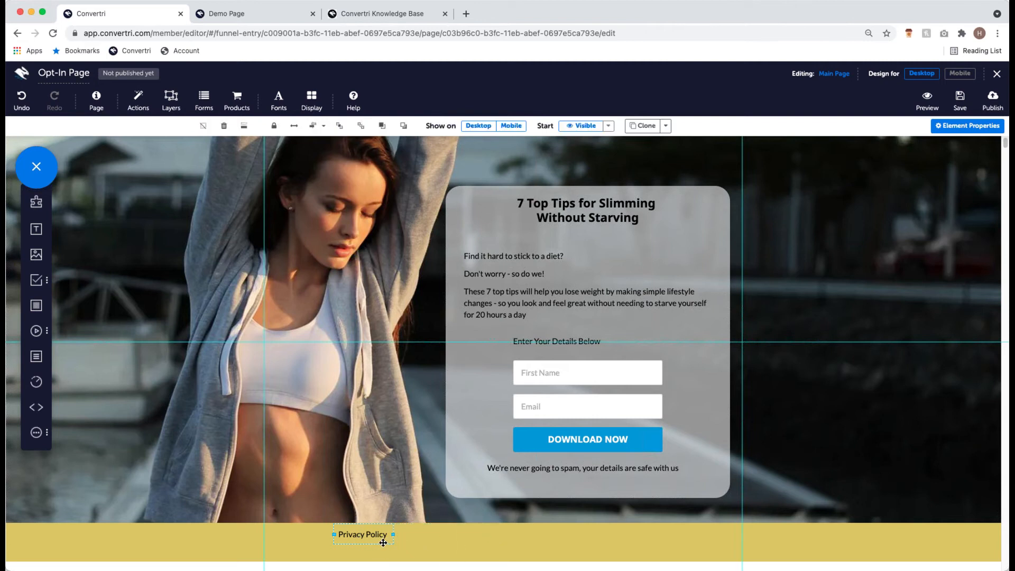
{"action": "left_click", "coordinate": [317, 129]}
{"action": "left_click_drag", "start_coordinate": [505, 546], "coordinate": [506, 555]}
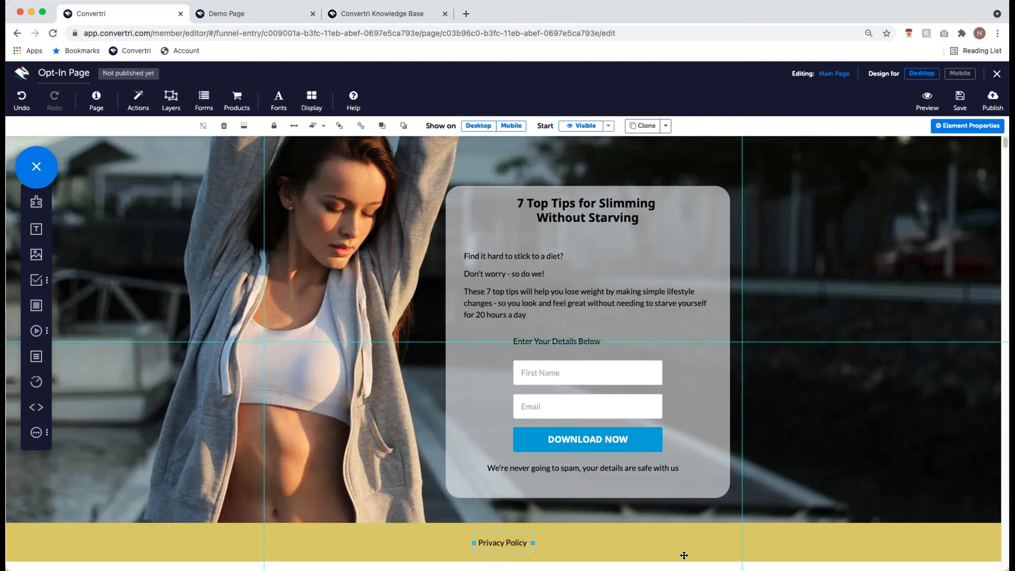
{"action": "left_click", "coordinate": [489, 542]}
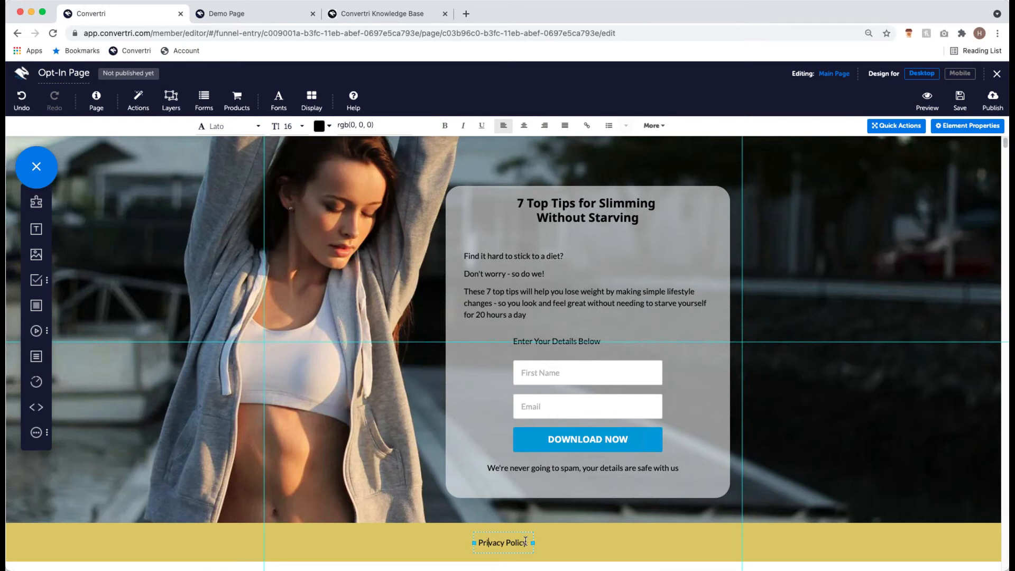
{"action": "left_click_drag", "start_coordinate": [524, 541], "coordinate": [475, 541]}
{"action": "left_click", "coordinate": [588, 127]}
{"action": "left_click", "coordinate": [560, 129]}
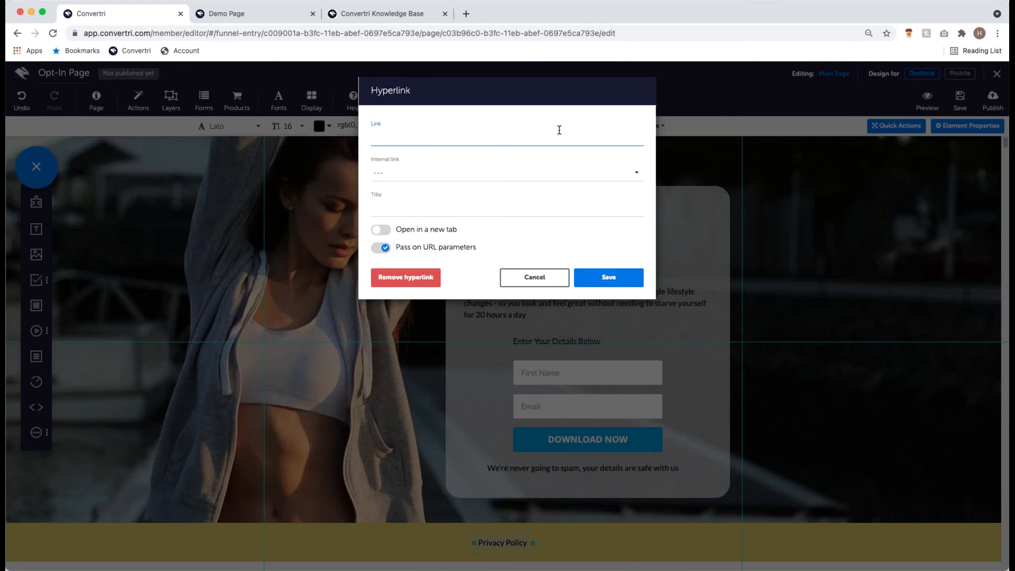
{"action": "type", "text": "https://convertri.com/privacppolicy"}
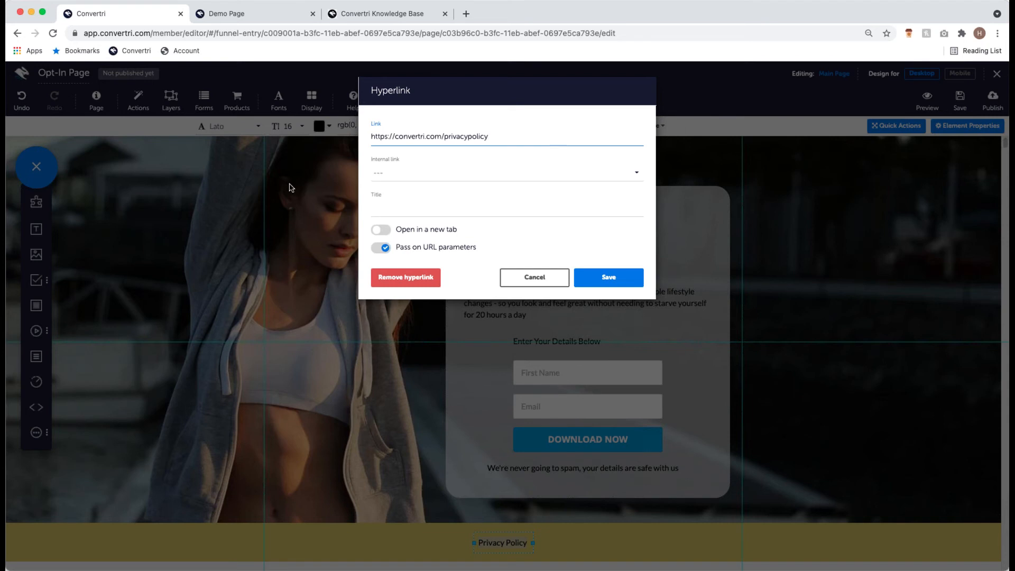
{"action": "left_click", "coordinate": [382, 230]}
{"action": "left_click", "coordinate": [622, 280]}
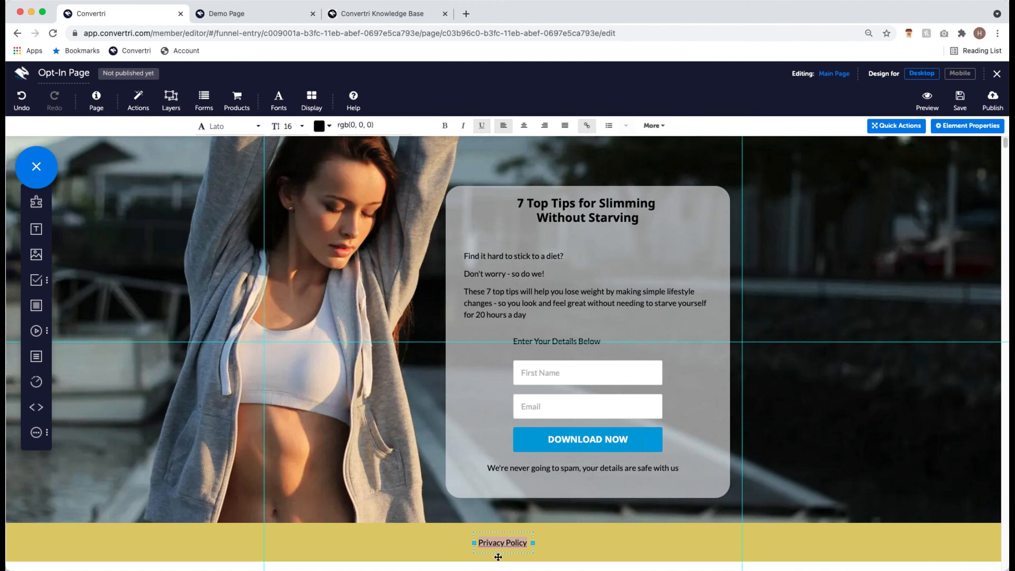
{"action": "left_click", "coordinate": [510, 542]}
{"action": "scroll", "coordinate": [738, 389], "scroll_direction": "up", "scroll_amount": 1}
{"action": "scroll", "coordinate": [480, 372], "scroll_direction": "down", "scroll_amount": 1}
{"action": "scroll", "coordinate": [480, 371], "scroll_direction": "down", "scroll_amount": 1}
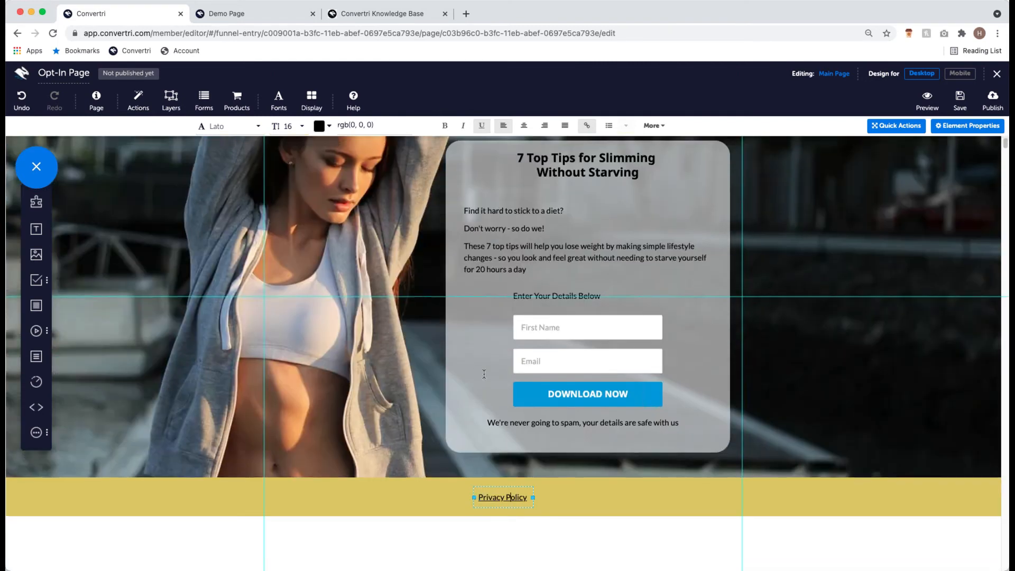
{"action": "scroll", "coordinate": [482, 371], "scroll_direction": "up", "scroll_amount": 2}
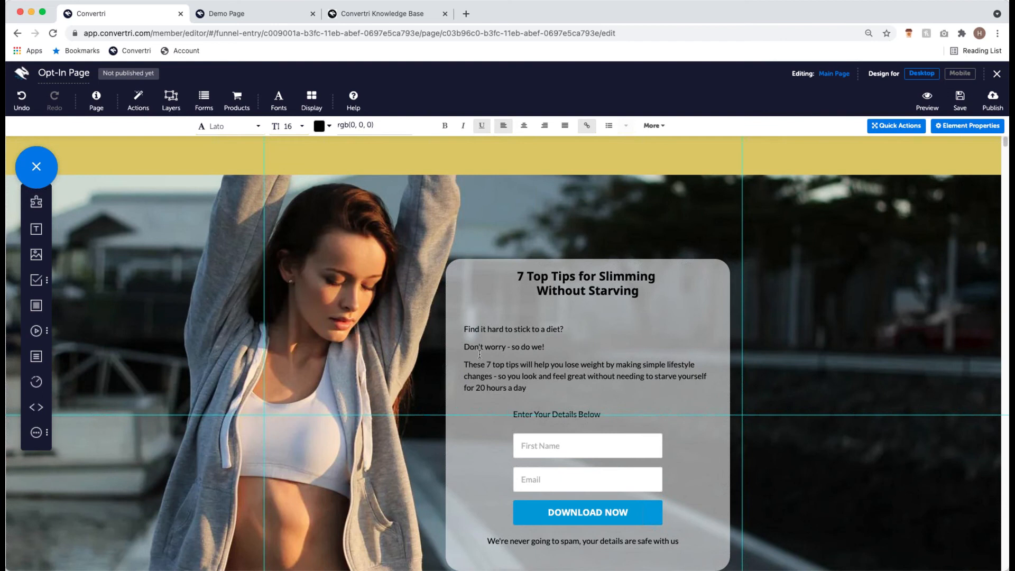
{"action": "scroll", "coordinate": [489, 364], "scroll_direction": "down", "scroll_amount": 2}
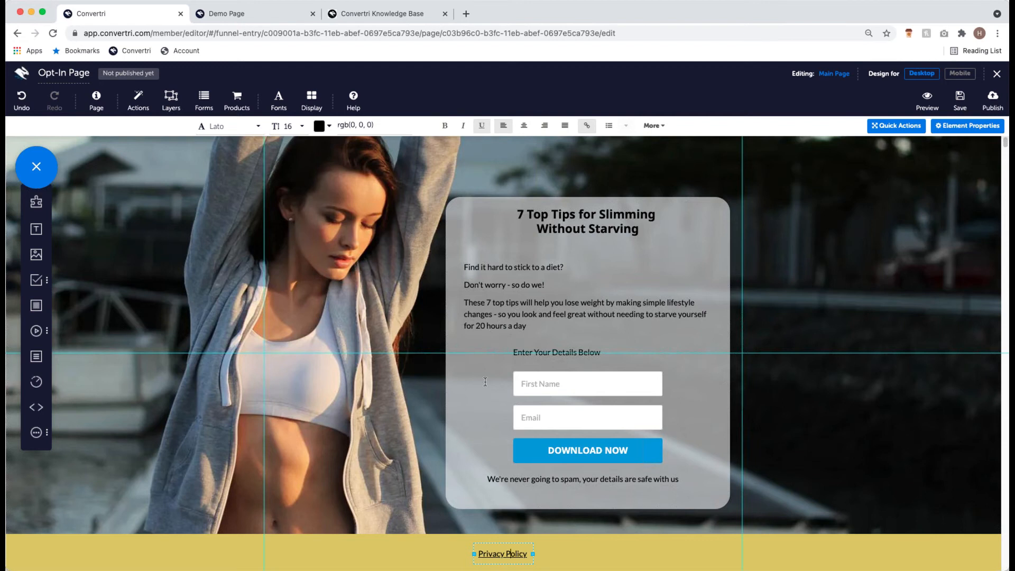
{"action": "scroll", "coordinate": [465, 364], "scroll_direction": "up", "scroll_amount": 2}
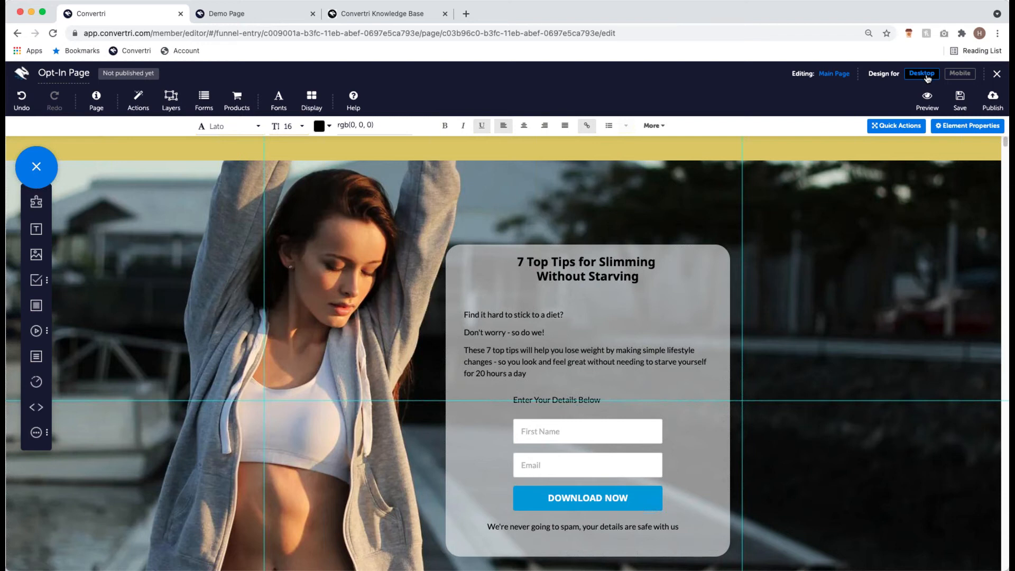
- In the mobile layout, move the yellow band down behind the paragraph
{"action": "left_click", "coordinate": [962, 75]}
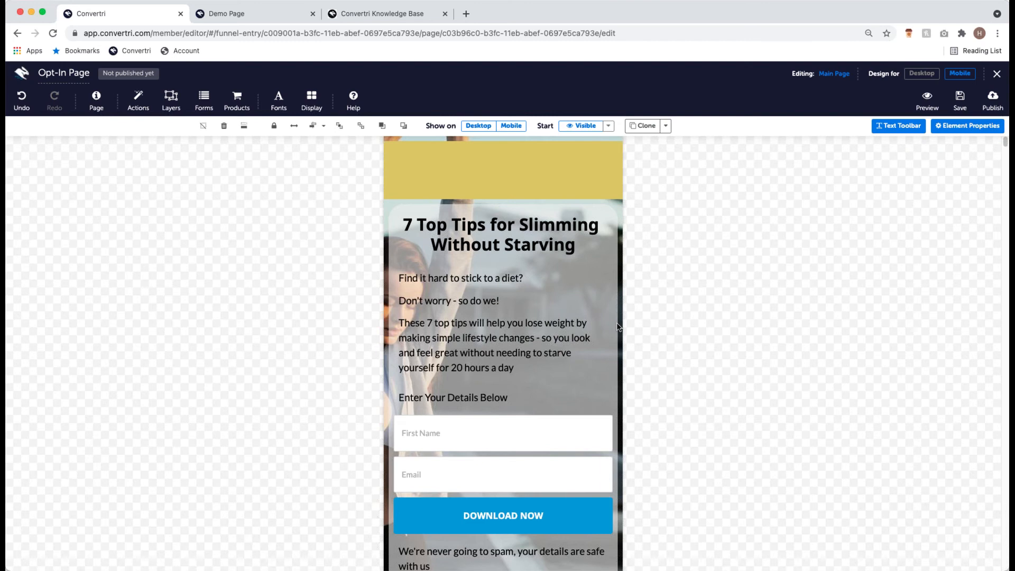
{"action": "scroll", "coordinate": [571, 330], "scroll_direction": "down", "scroll_amount": 2}
{"action": "scroll", "coordinate": [571, 331], "scroll_direction": "down", "scroll_amount": 4}
{"action": "scroll", "coordinate": [578, 335], "scroll_direction": "up", "scroll_amount": 6}
{"action": "scroll", "coordinate": [641, 340], "scroll_direction": "down", "scroll_amount": 1}
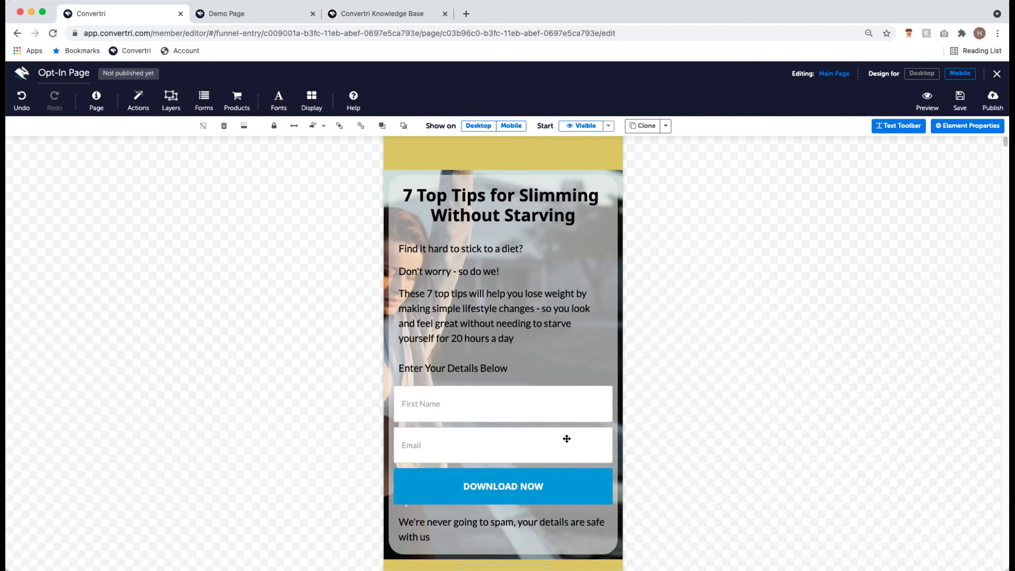
{"action": "scroll", "coordinate": [639, 445], "scroll_direction": "down", "scroll_amount": 2}
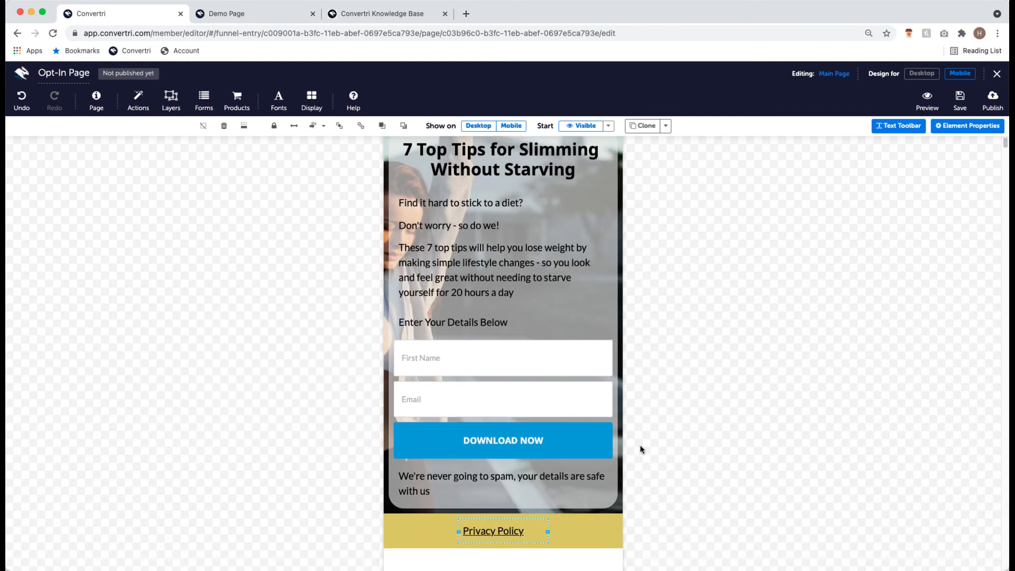
{"action": "scroll", "coordinate": [640, 449], "scroll_direction": "up", "scroll_amount": 3}
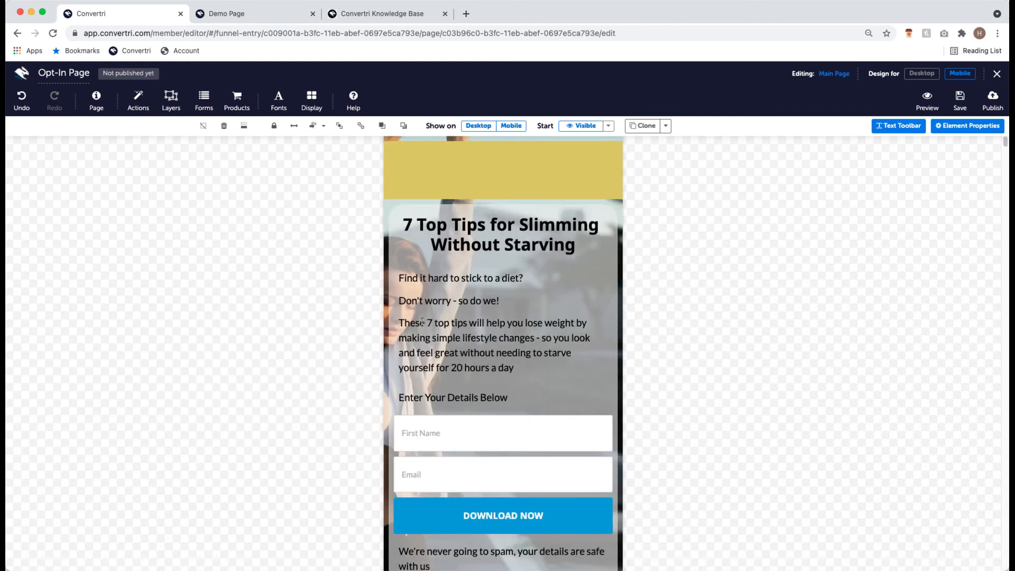
{"action": "left_click", "coordinate": [482, 174]}
{"action": "left_click_drag", "start_coordinate": [483, 174], "coordinate": [514, 351]}
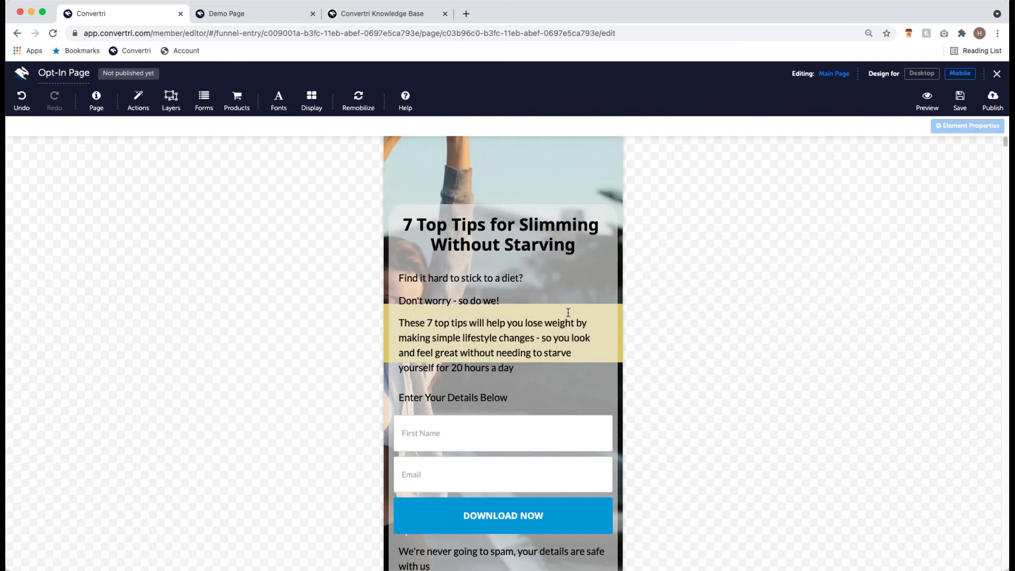
- Move the 7 Top Tips headline to the top, then return to the desktop design
{"action": "left_click", "coordinate": [473, 222]}
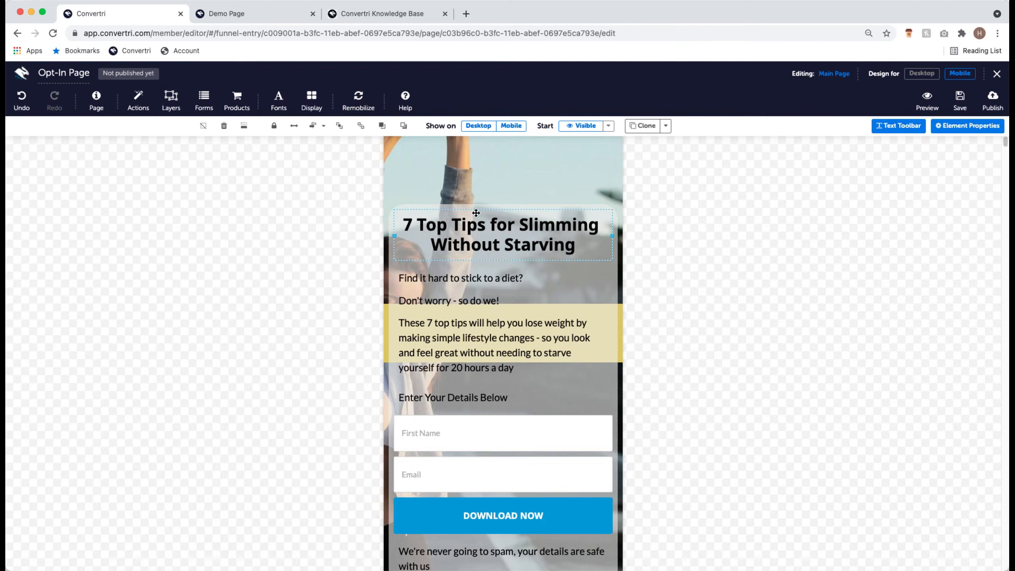
{"action": "left_click_drag", "start_coordinate": [475, 212], "coordinate": [481, 146]}
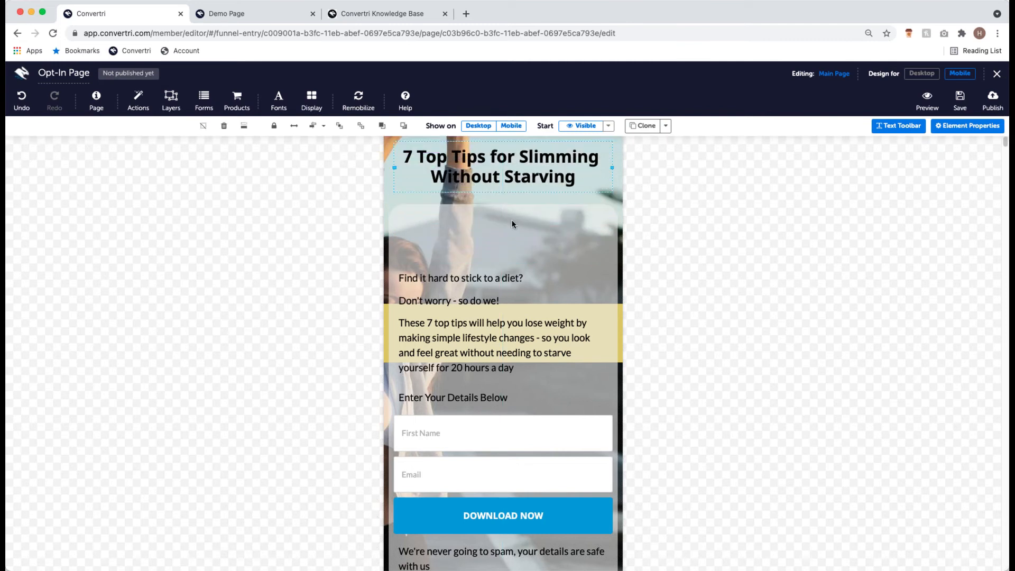
{"action": "left_click", "coordinate": [911, 74]}
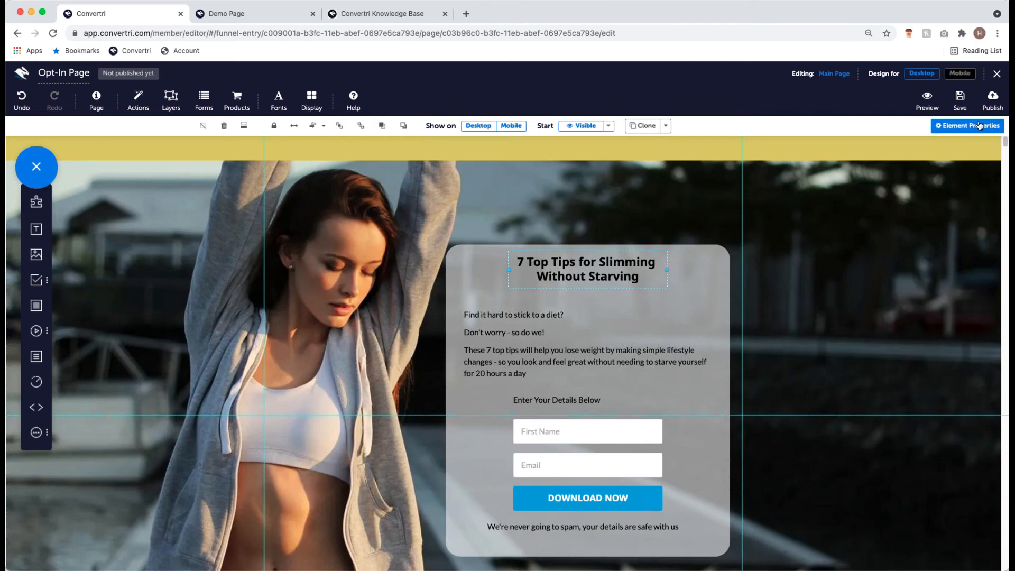
- Regenerate the Opt-In Page's mobile layout from the desktop design with Remobilize
{"action": "left_click", "coordinate": [959, 74]}
{"action": "left_click", "coordinate": [590, 313]}
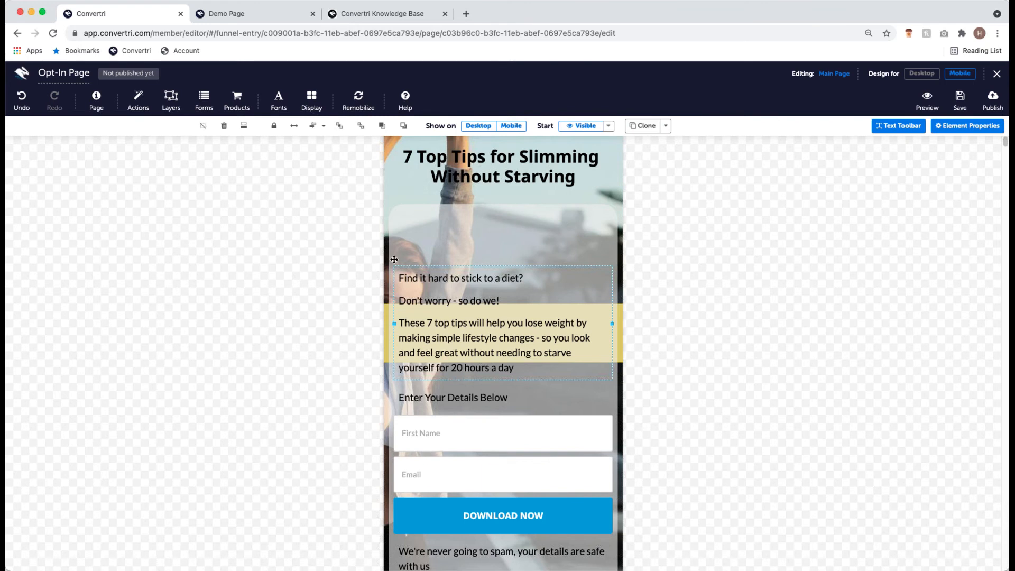
{"action": "left_click", "coordinate": [359, 106]}
{"action": "left_click", "coordinate": [355, 127]}
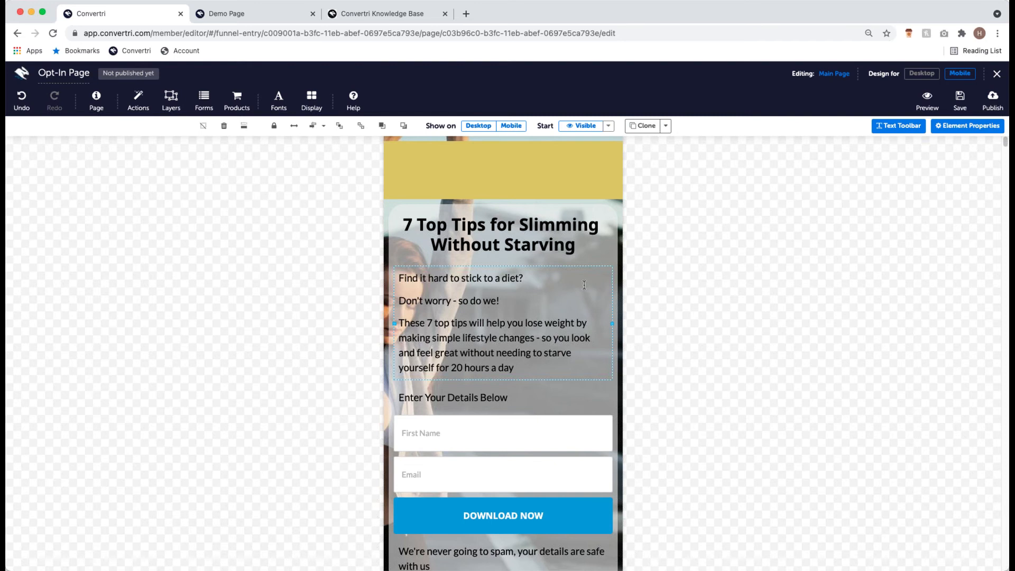
- Review the regenerated mobile layout and save the Opt-In Page
{"action": "scroll", "coordinate": [585, 282], "scroll_direction": "down", "scroll_amount": 3}
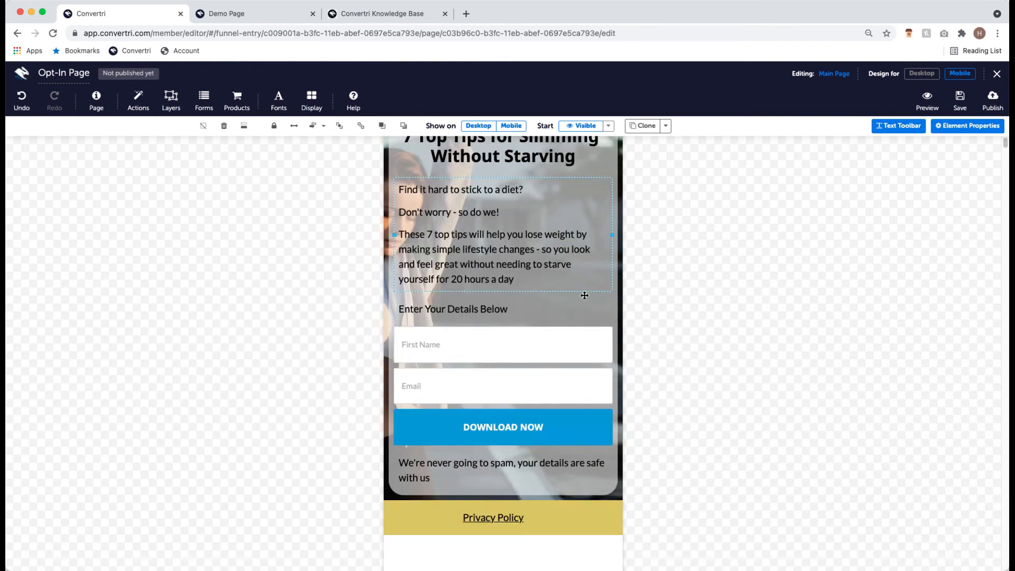
{"action": "scroll", "coordinate": [584, 295], "scroll_direction": "up", "scroll_amount": 3}
{"action": "scroll", "coordinate": [584, 304], "scroll_direction": "down", "scroll_amount": 5}
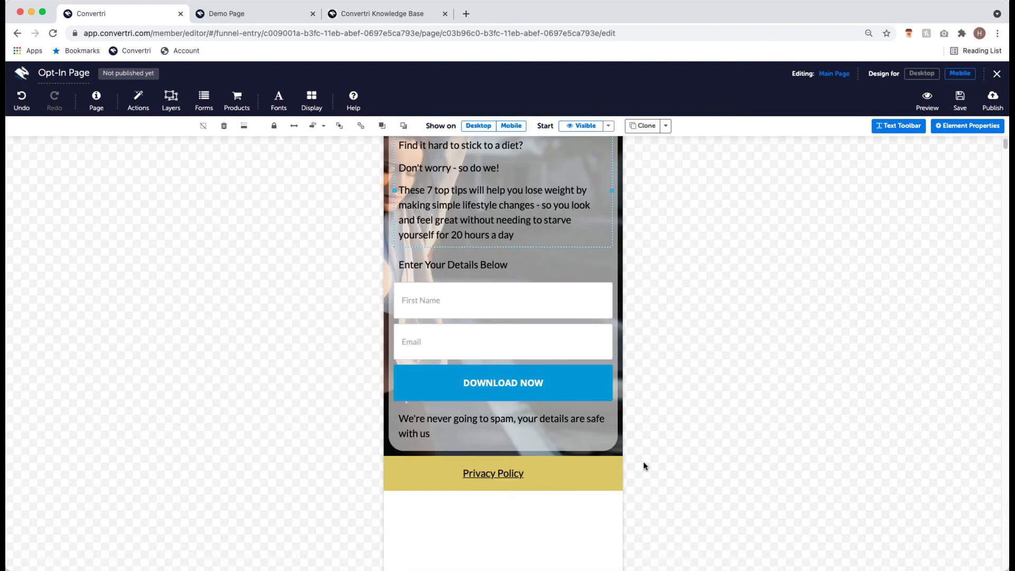
{"action": "scroll", "coordinate": [321, 342], "scroll_direction": "up", "scroll_amount": 4}
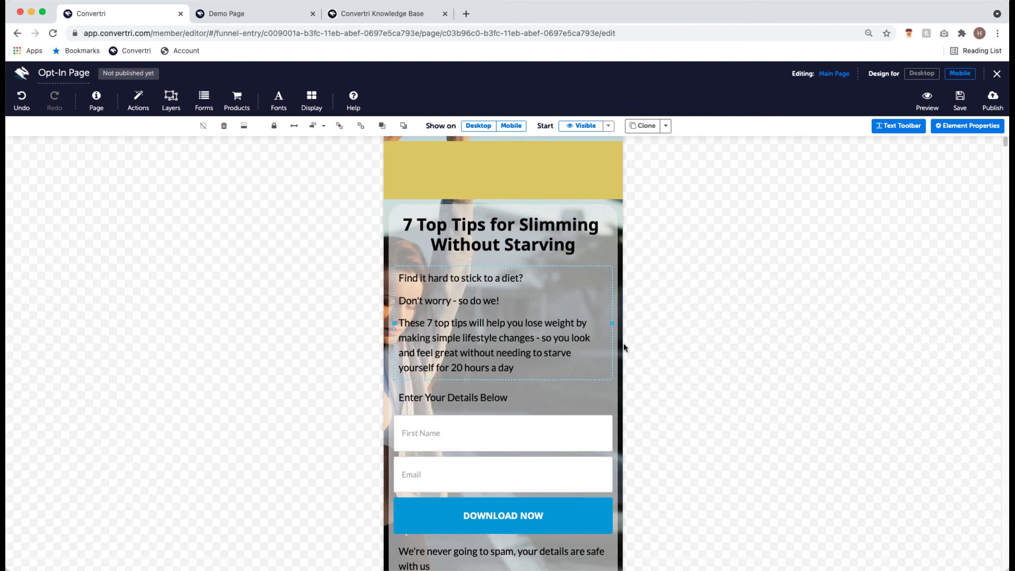
{"action": "left_click", "coordinate": [960, 99]}
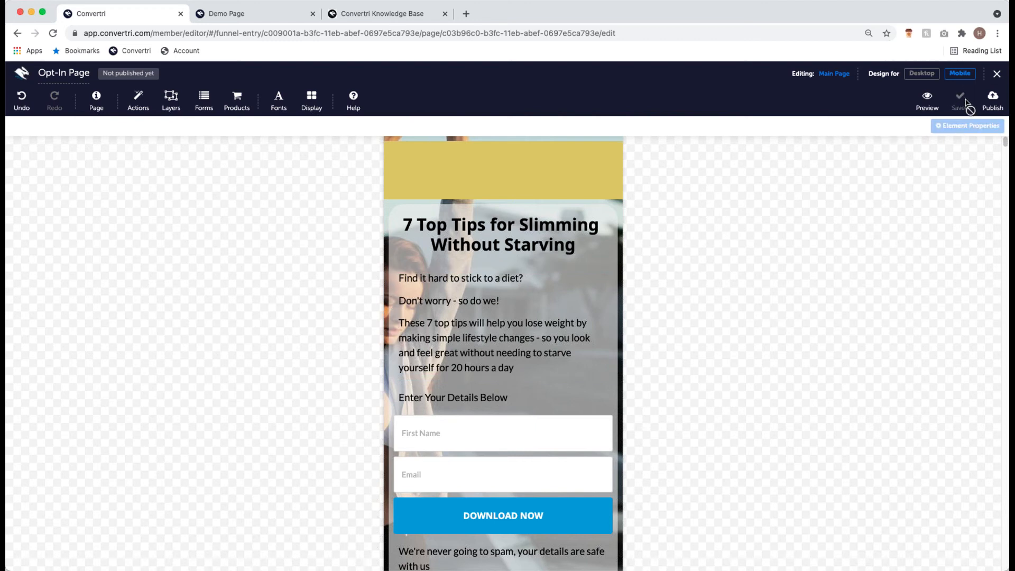
- Exit the page editor back to the Getting Started funnel's page list
{"action": "left_click", "coordinate": [996, 75]}
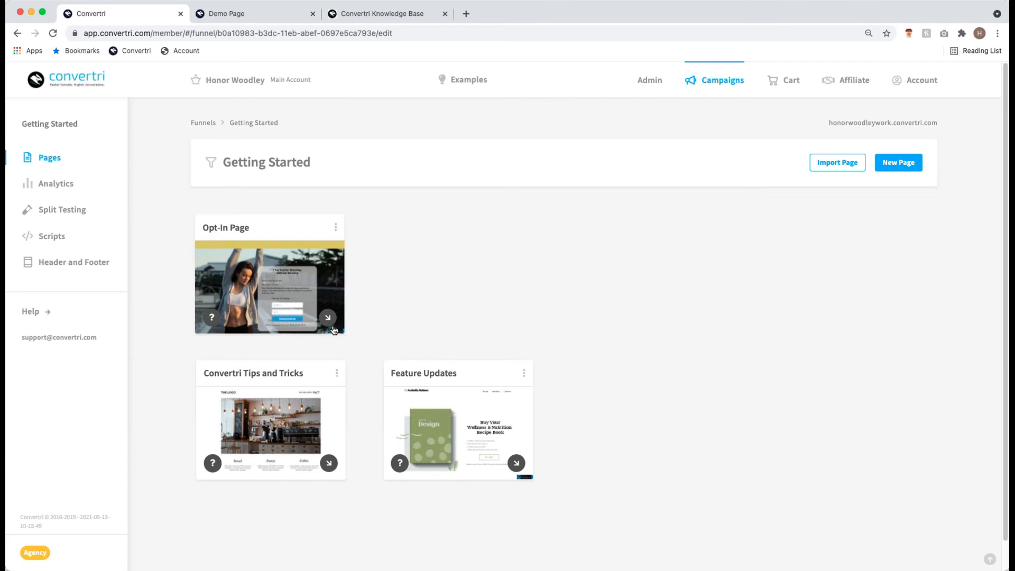
{"action": "mouse_move", "coordinate": [260, 288]}
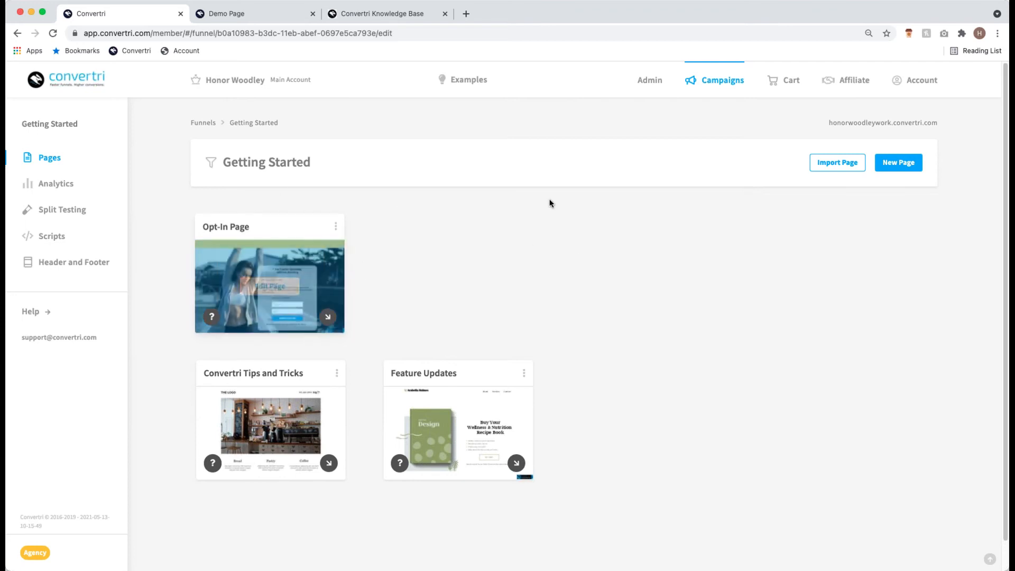
- Clone the Opt-In Page under the name 'Thank You Page'
{"action": "left_click", "coordinate": [335, 226]}
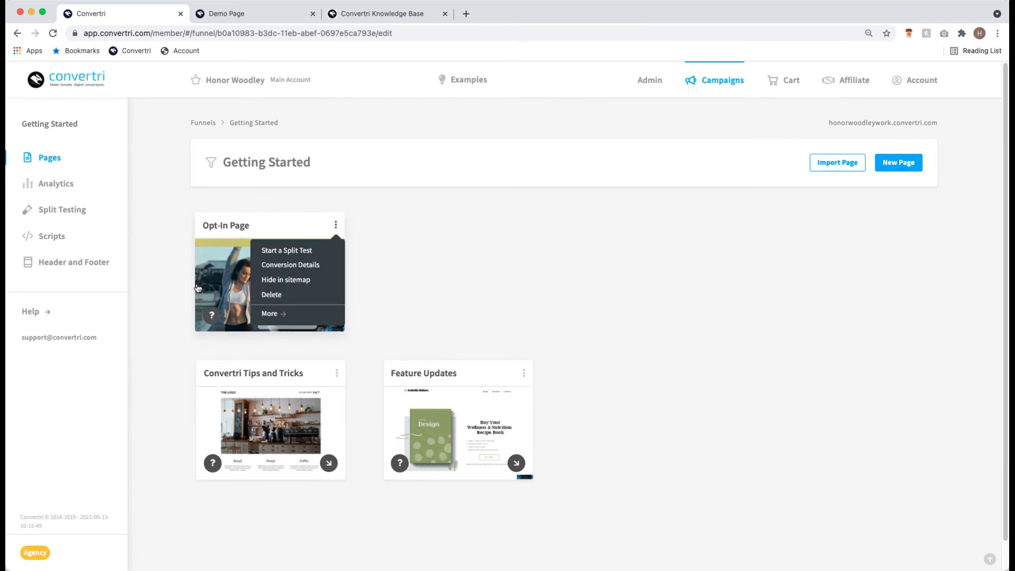
{"action": "left_click", "coordinate": [269, 313]}
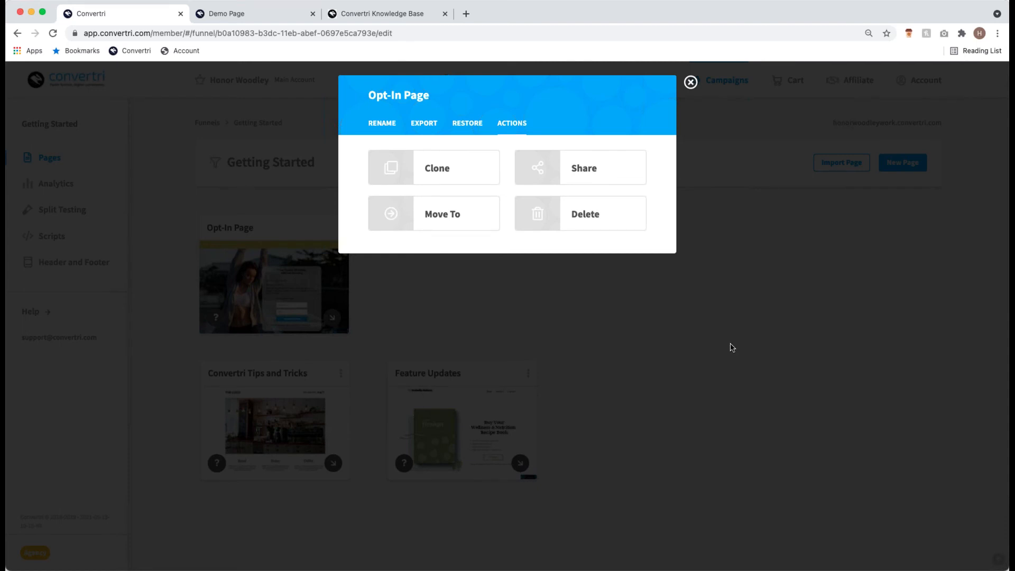
{"action": "left_click", "coordinate": [436, 183]}
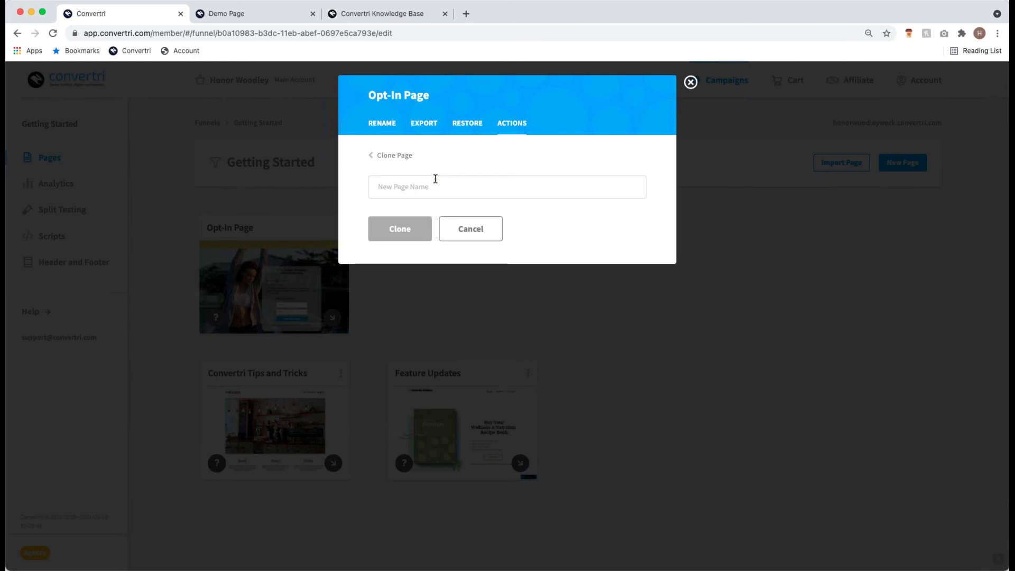
{"action": "left_click", "coordinate": [436, 189]}
{"action": "type", "text": "Thank Y"}
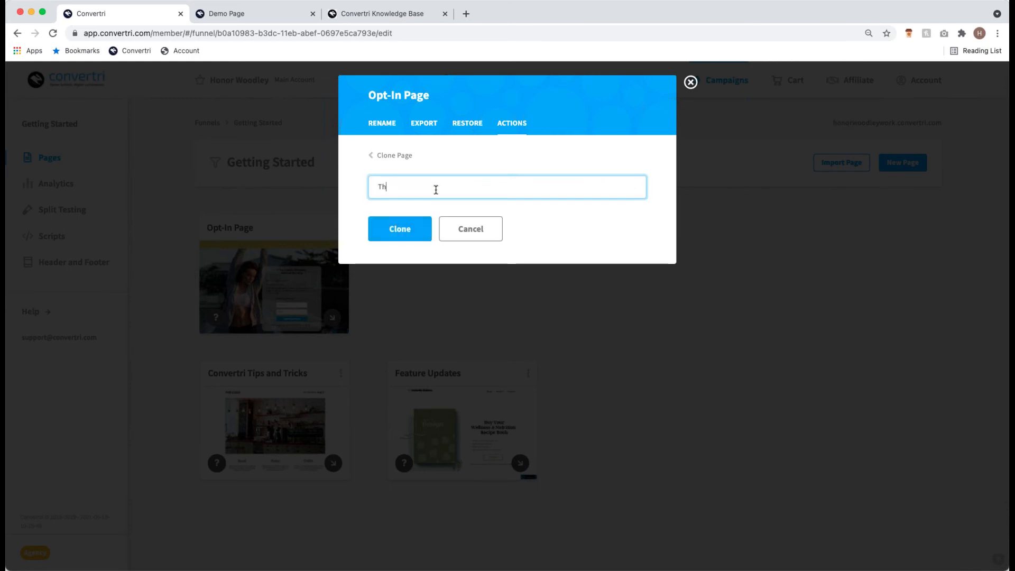
{"action": "type", "text": "ou Page"}
{"action": "left_click", "coordinate": [406, 232]}
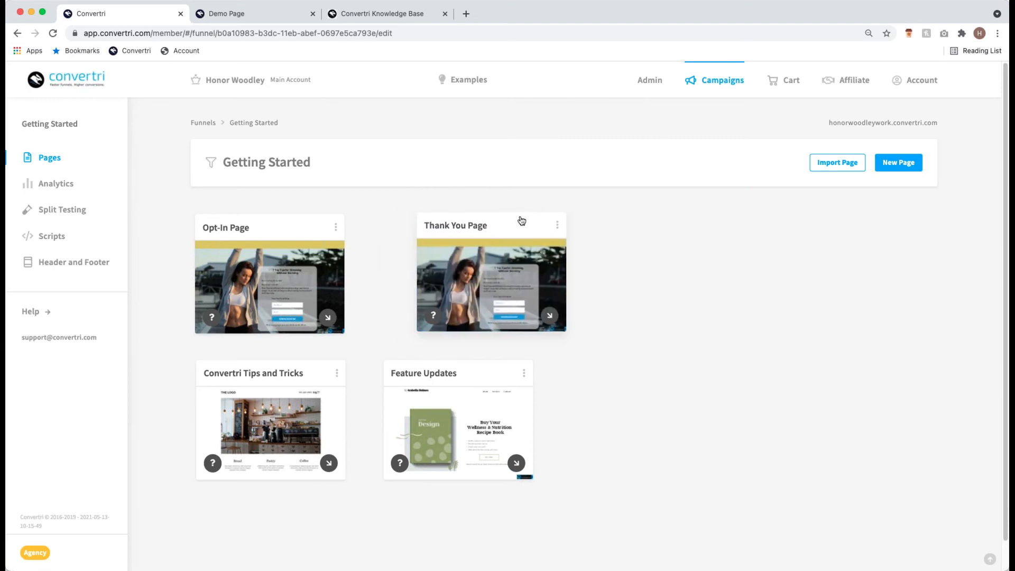
- Drag a connector from the Opt-In Page card onto the Thank You Page card so it follows in the funnel
{"action": "mouse_move", "coordinate": [290, 286]}
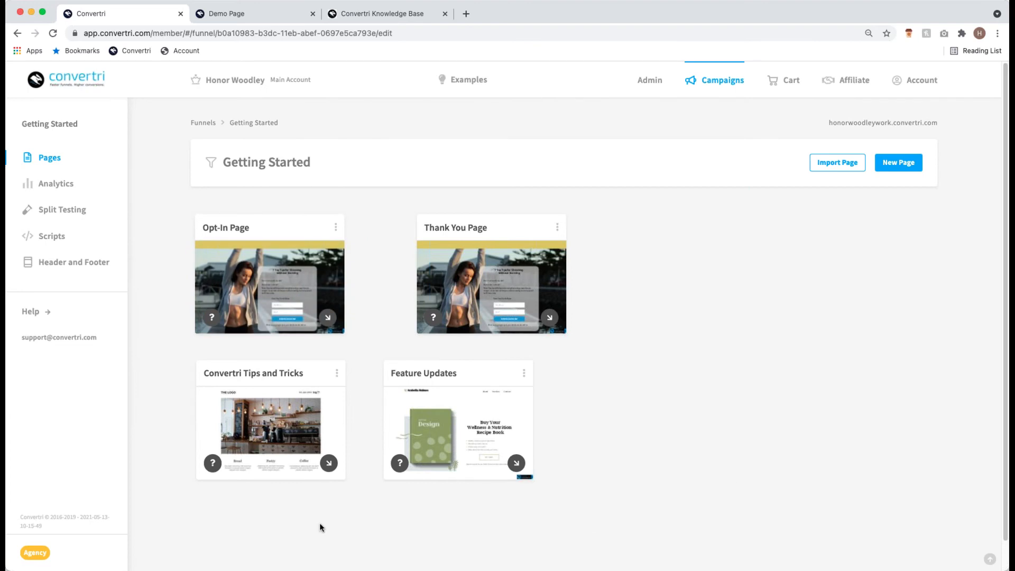
{"action": "mouse_move", "coordinate": [333, 467]}
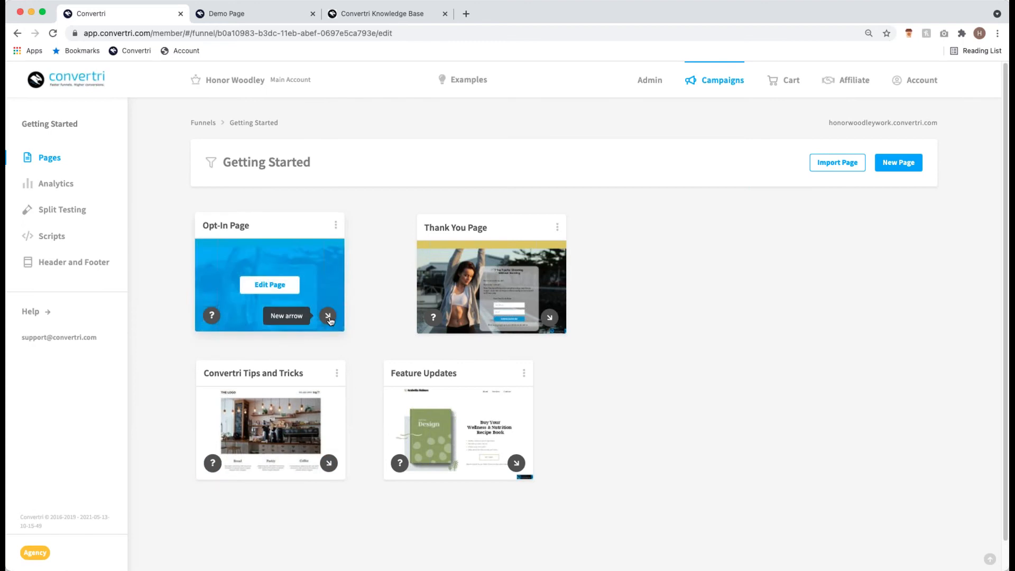
{"action": "left_click_drag", "start_coordinate": [354, 317], "coordinate": [478, 422]}
{"action": "left_click_drag", "start_coordinate": [317, 428], "coordinate": [501, 280]}
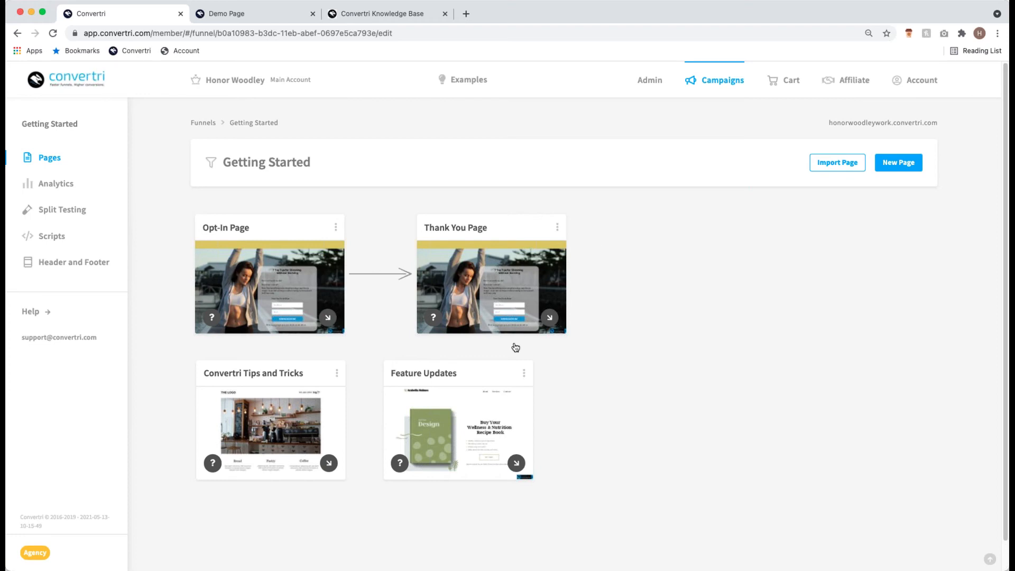
- Choose Edit Page on the Thank You Page card to open it in the editor
{"action": "left_click", "coordinate": [487, 287]}
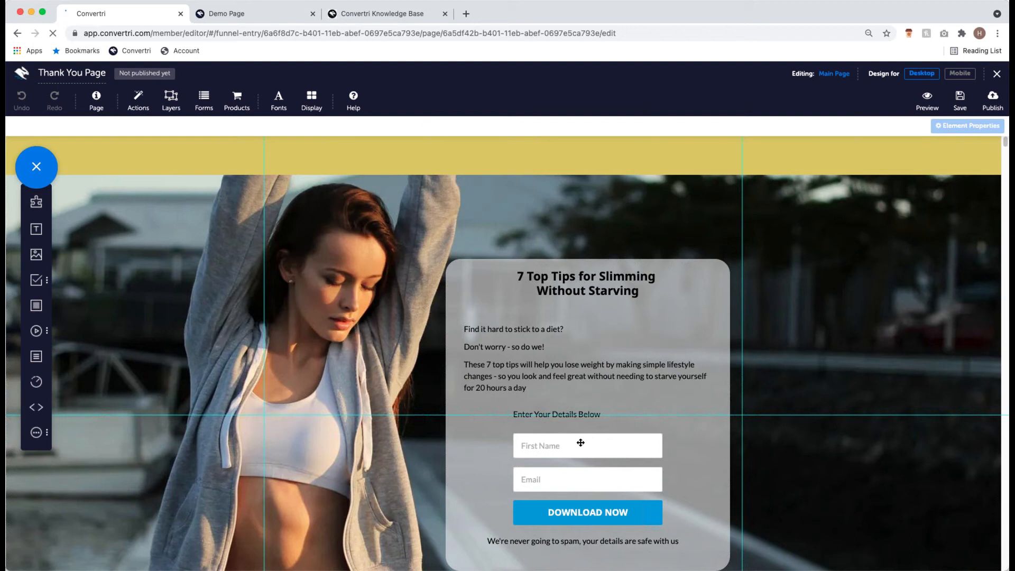
- Delete the First Name and Email fields from the Thank You Page
{"action": "left_click", "coordinate": [580, 442]}
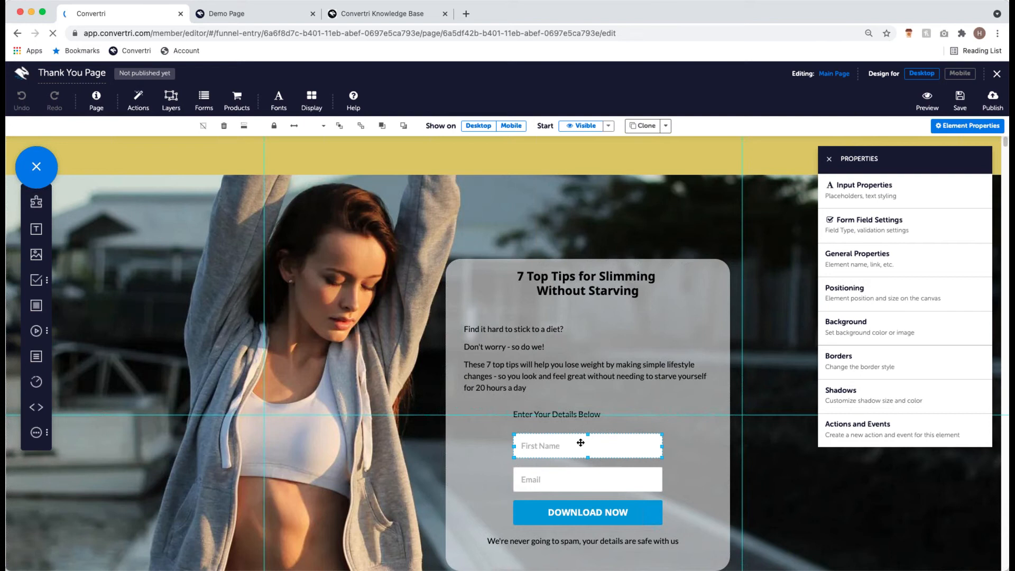
{"action": "key", "text": "Delete"}
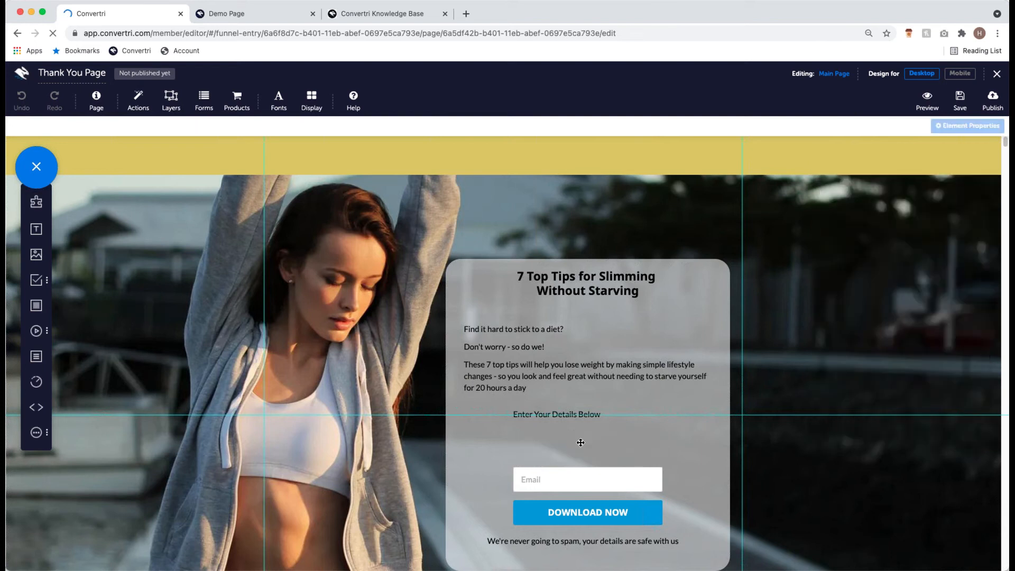
{"action": "left_click", "coordinate": [600, 478]}
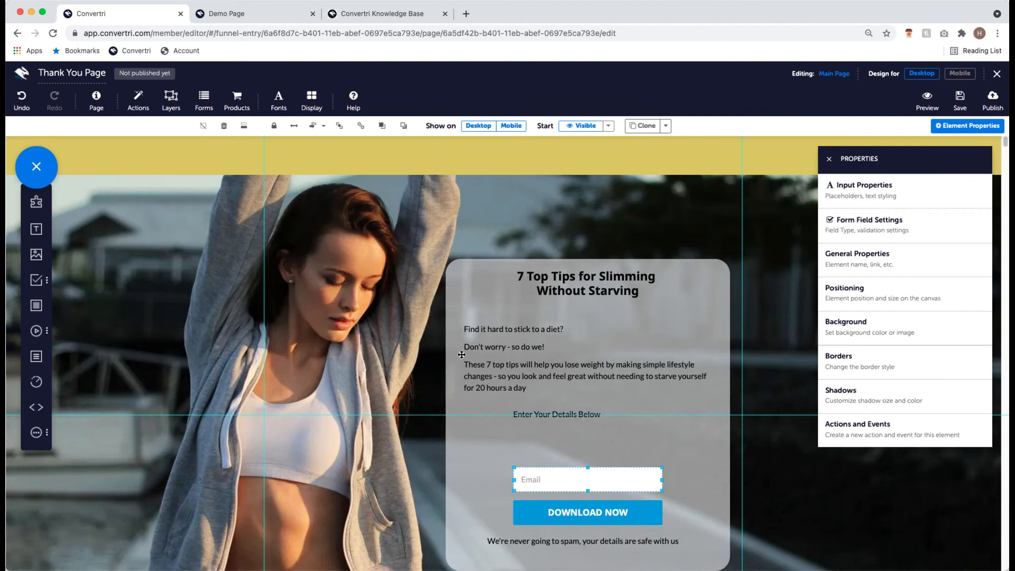
{"action": "left_click", "coordinate": [224, 127]}
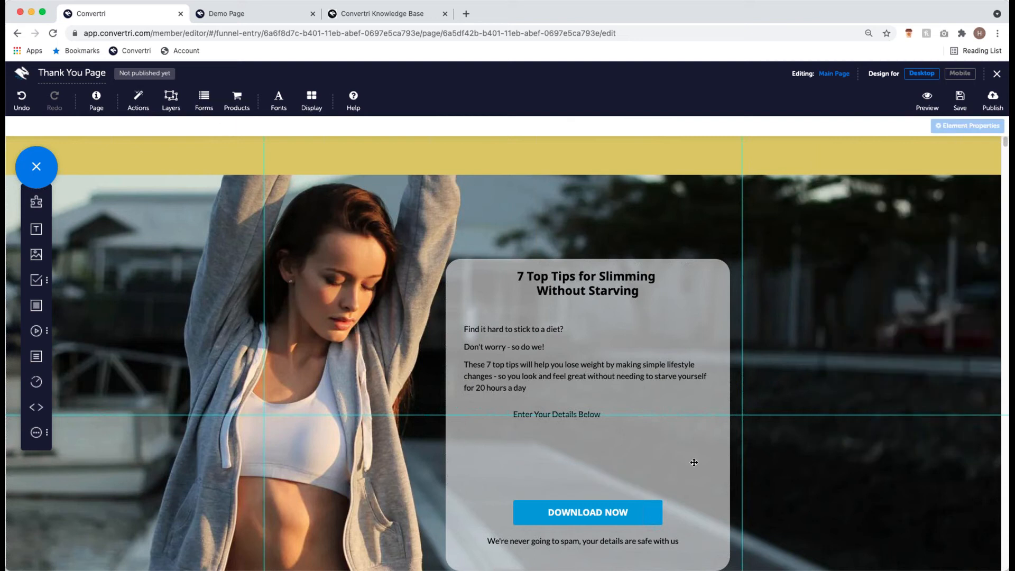
- Delete the spam disclaimer line and the 'Enter Your Details Below' heading
{"action": "left_click", "coordinate": [532, 541]}
{"action": "left_click", "coordinate": [496, 535]}
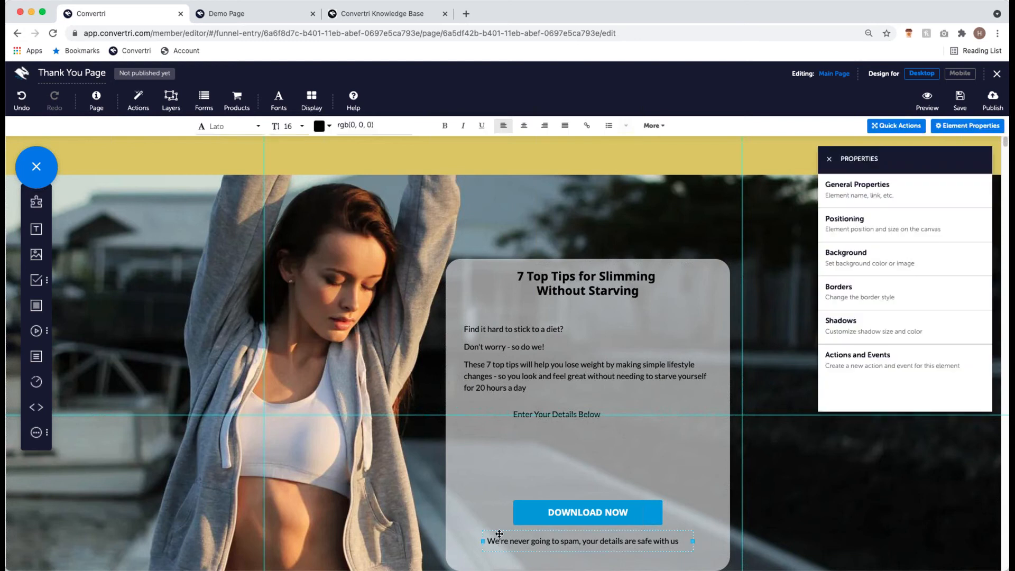
{"action": "key", "text": "Delete"}
{"action": "left_click", "coordinate": [554, 411]}
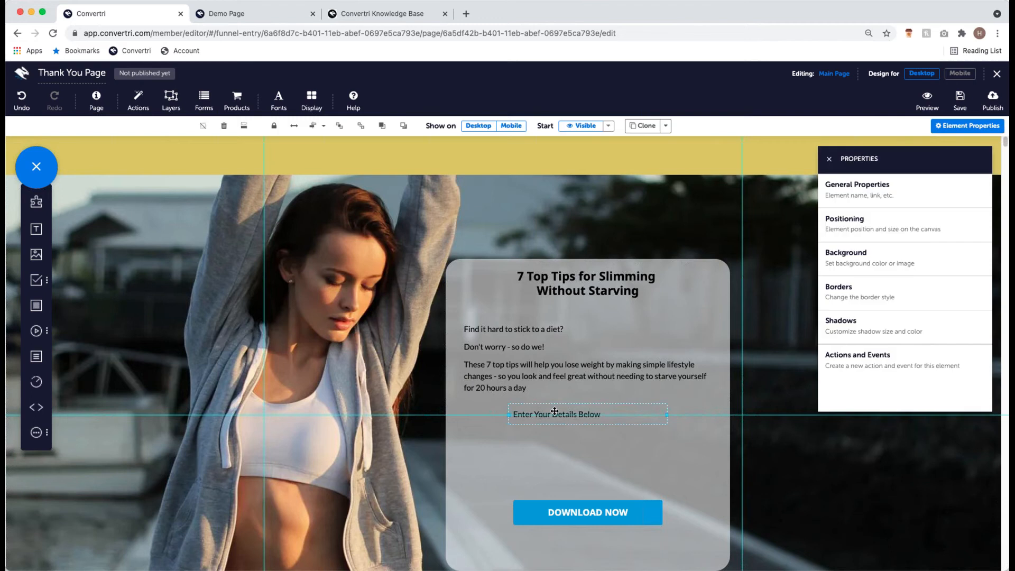
{"action": "left_click", "coordinate": [224, 130]}
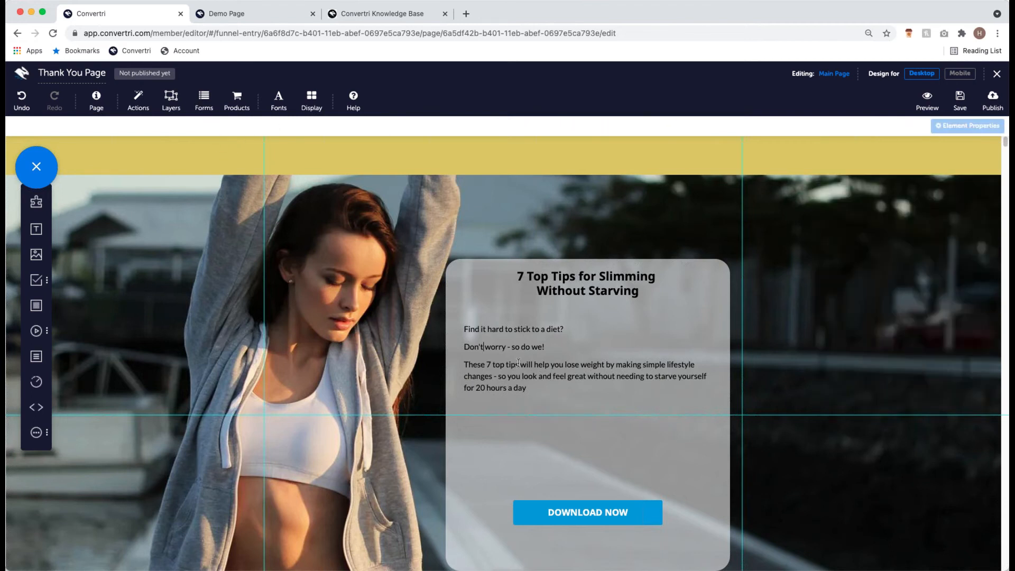
- Rewrite the body as 'Click below to claim your free guide for 7 top tips for slimming without starving' and move DOWNLOAD NOW beneath it
{"action": "double_click", "coordinate": [530, 387]}
{"action": "left_click_drag", "start_coordinate": [530, 388], "coordinate": [460, 331]}
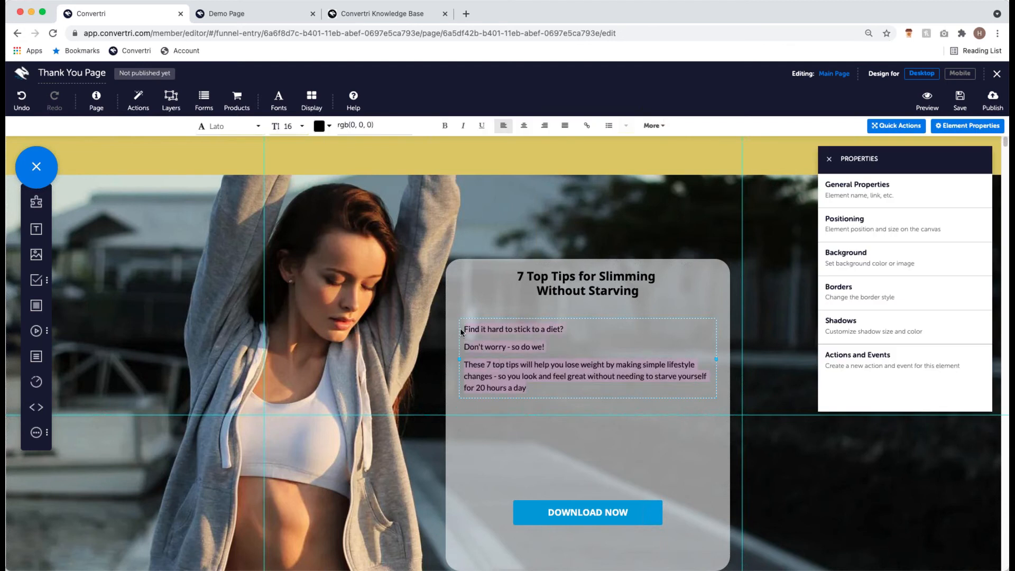
{"action": "type", "text": "Click"}
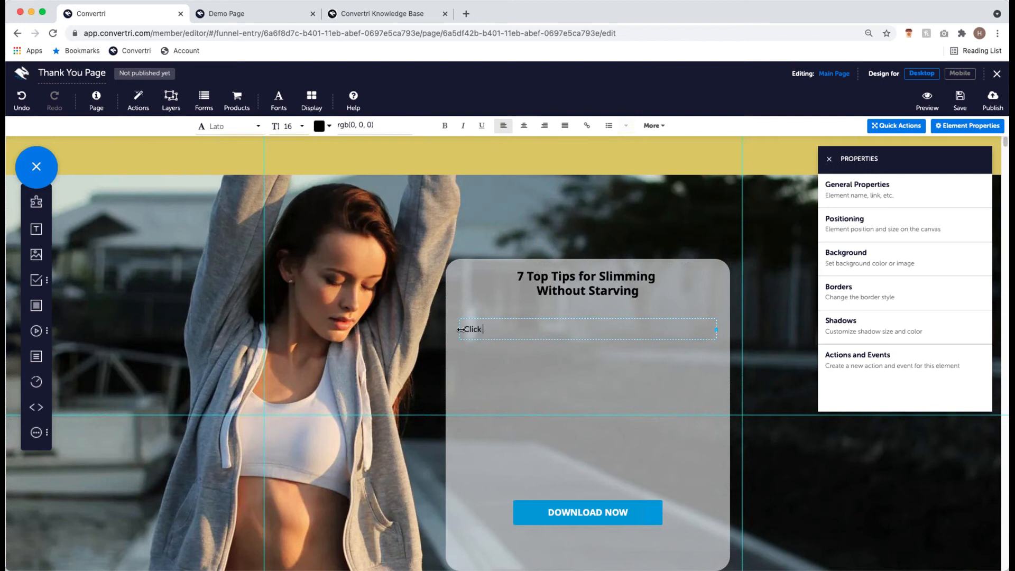
{"action": "type", "text": " below to claim your free guide for 7 to"}
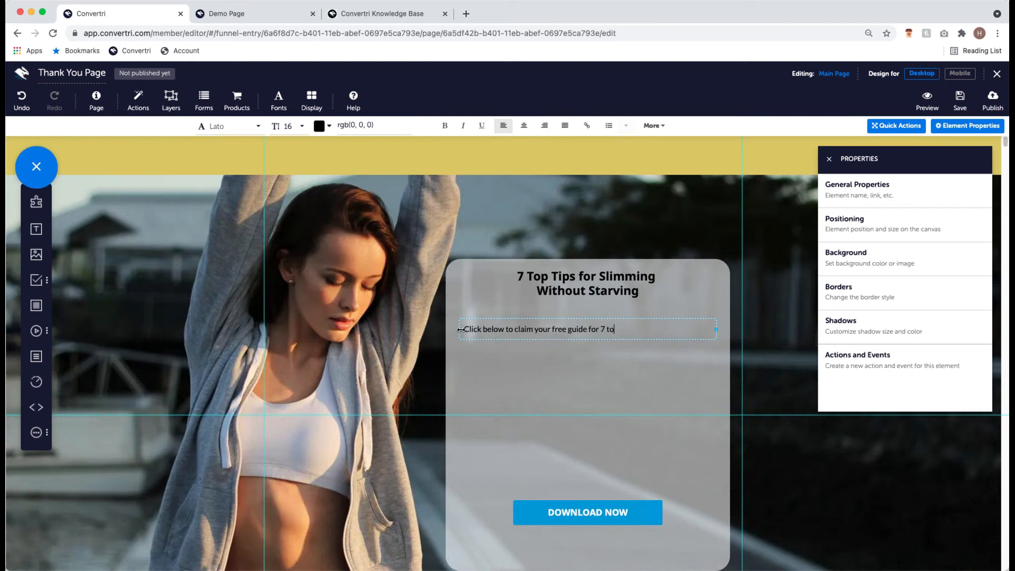
{"action": "type", "text": "p tips for slimming without starving"}
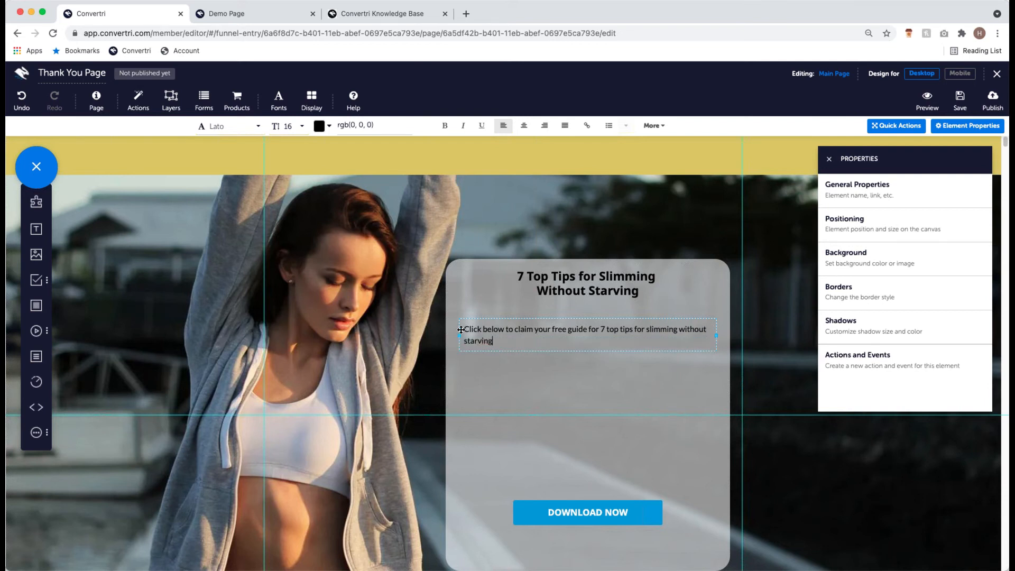
{"action": "left_click", "coordinate": [492, 323]}
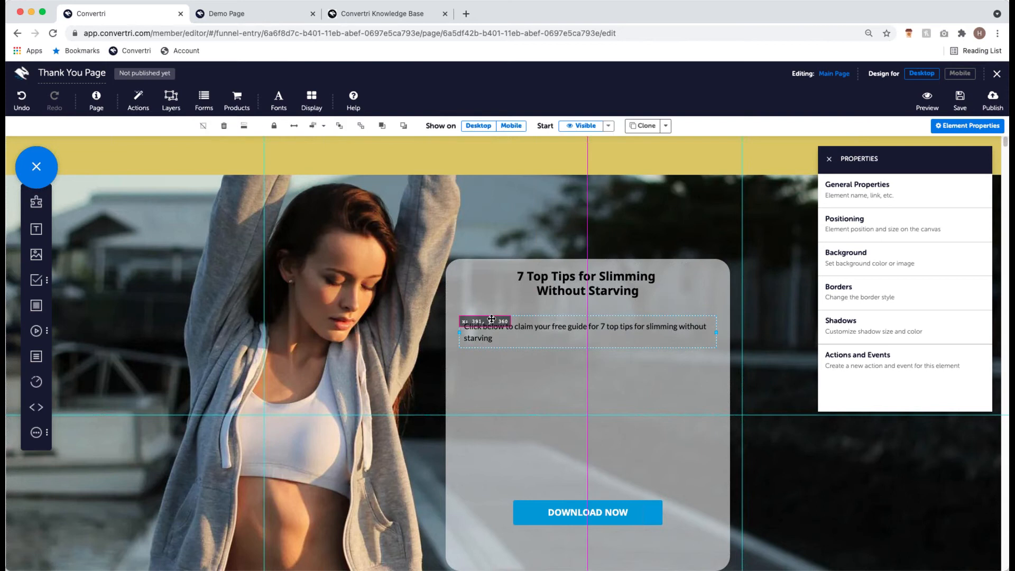
{"action": "left_click_drag", "start_coordinate": [594, 515], "coordinate": [593, 388]}
- Shorten the grey box to its contents, move it lower and slightly left, and center-align its contents
{"action": "left_click", "coordinate": [576, 494]}
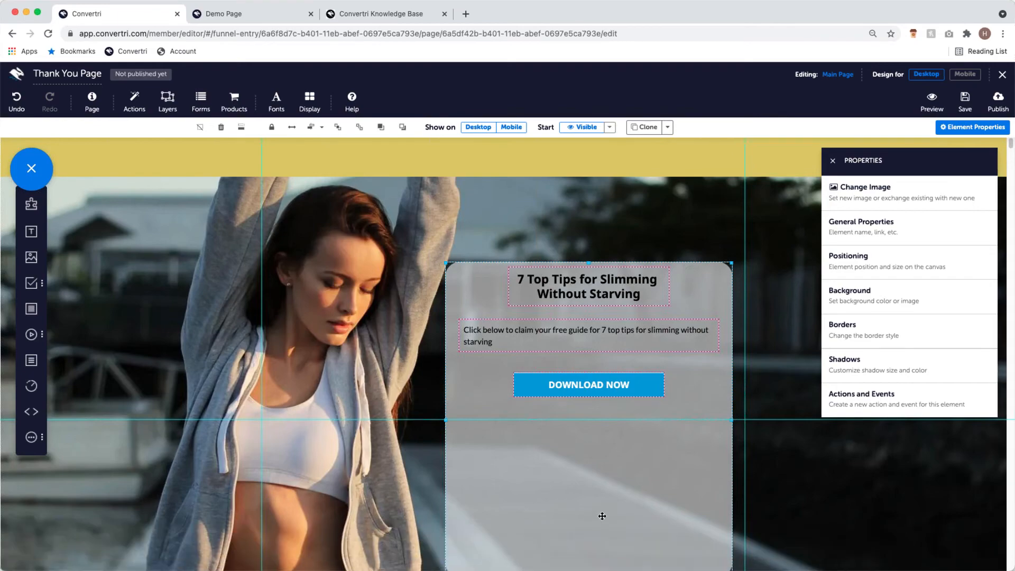
{"action": "scroll", "coordinate": [602, 516], "scroll_direction": "down", "scroll_amount": 1}
{"action": "left_click_drag", "start_coordinate": [588, 534], "coordinate": [587, 414]}
{"action": "left_click_drag", "start_coordinate": [685, 369], "coordinate": [675, 438]}
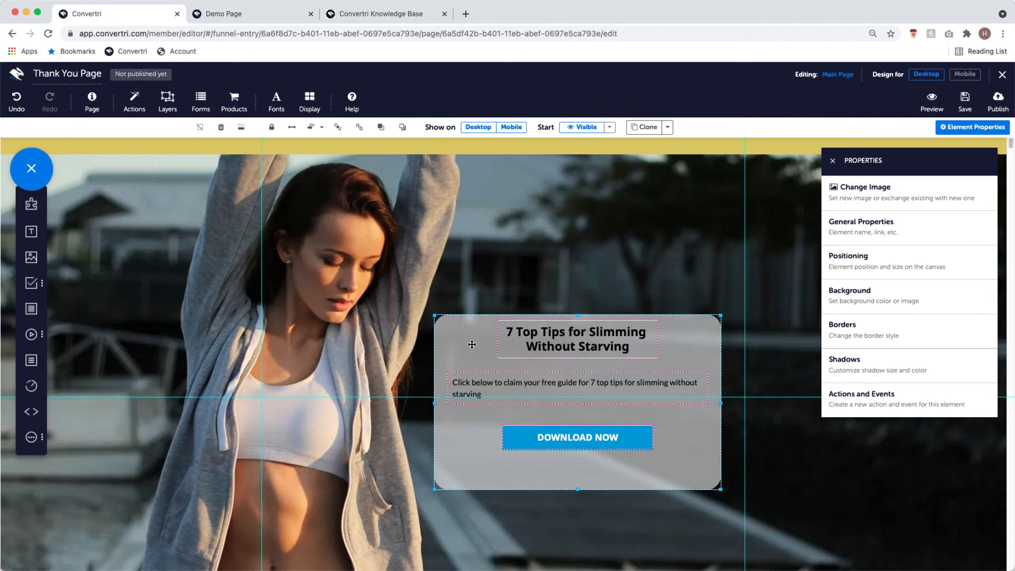
{"action": "left_click", "coordinate": [319, 127]}
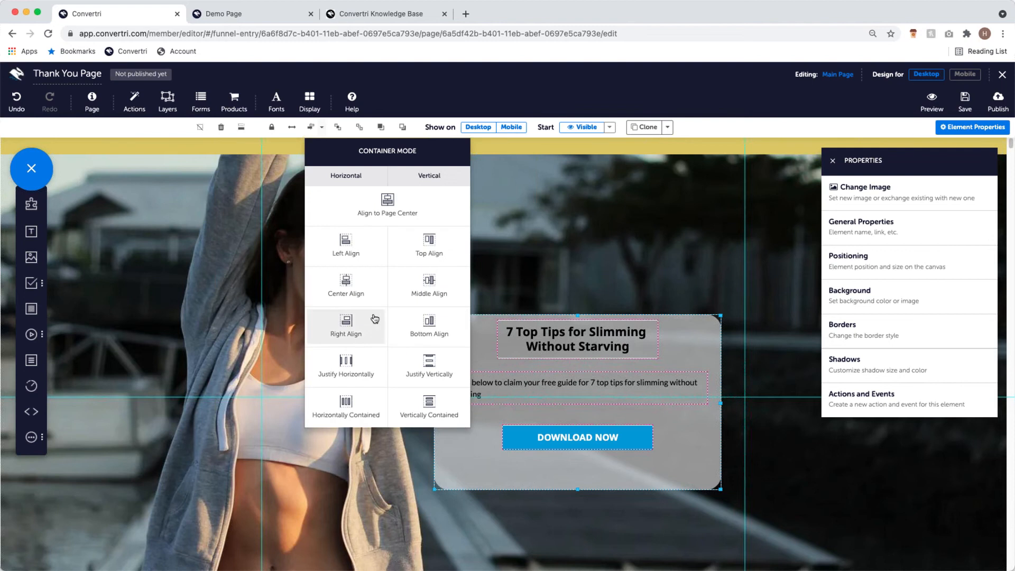
{"action": "left_click", "coordinate": [357, 292]}
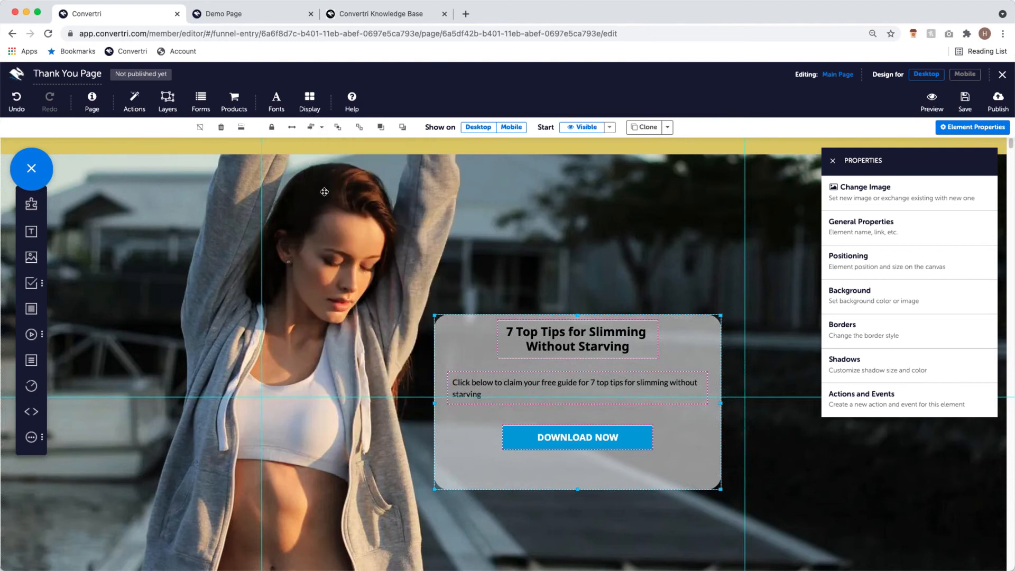
- Justify the grey box's contents vertically and nudge the DOWNLOAD NOW button slightly higher
{"action": "left_click", "coordinate": [319, 128]}
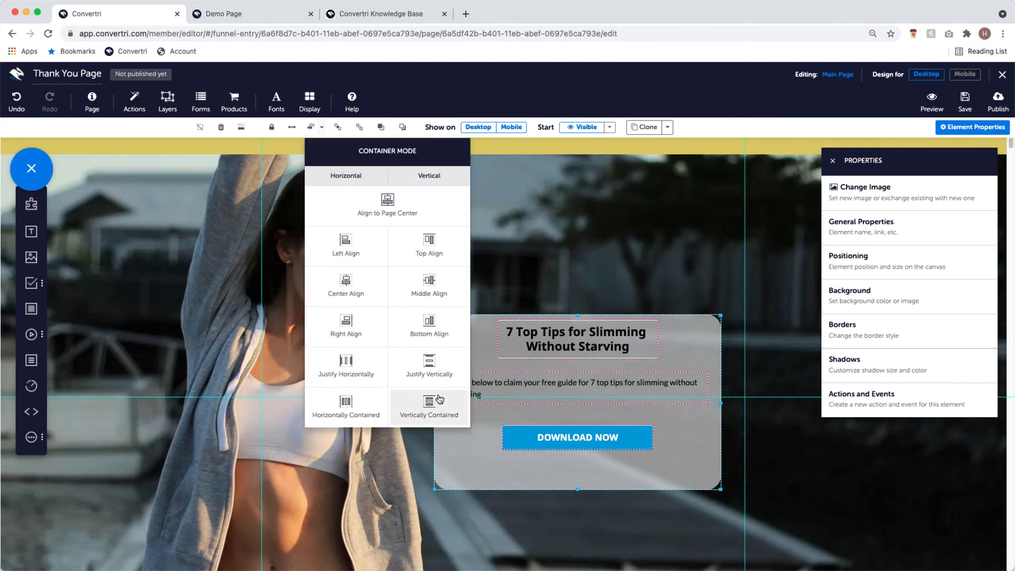
{"action": "left_click", "coordinate": [436, 373]}
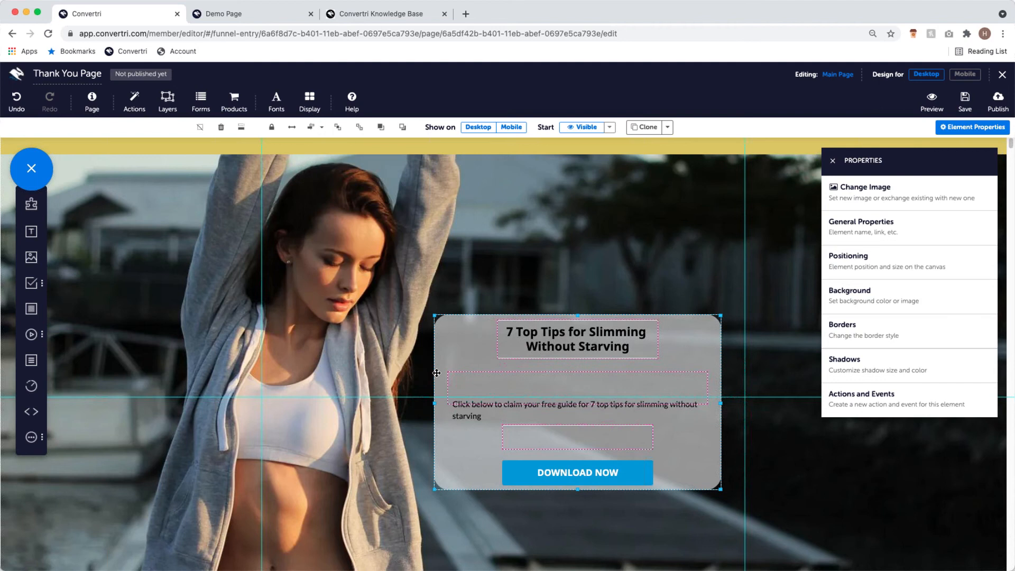
{"action": "left_click", "coordinate": [588, 470]}
{"action": "left_click_drag", "start_coordinate": [588, 471], "coordinate": [588, 460]}
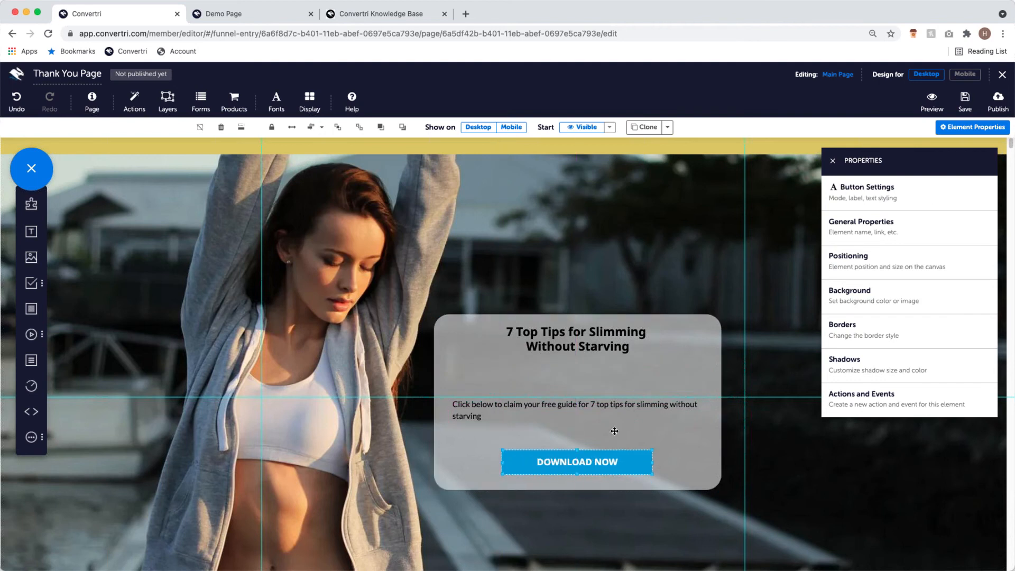
{"action": "left_click", "coordinate": [832, 161]}
{"action": "left_click", "coordinate": [588, 458]}
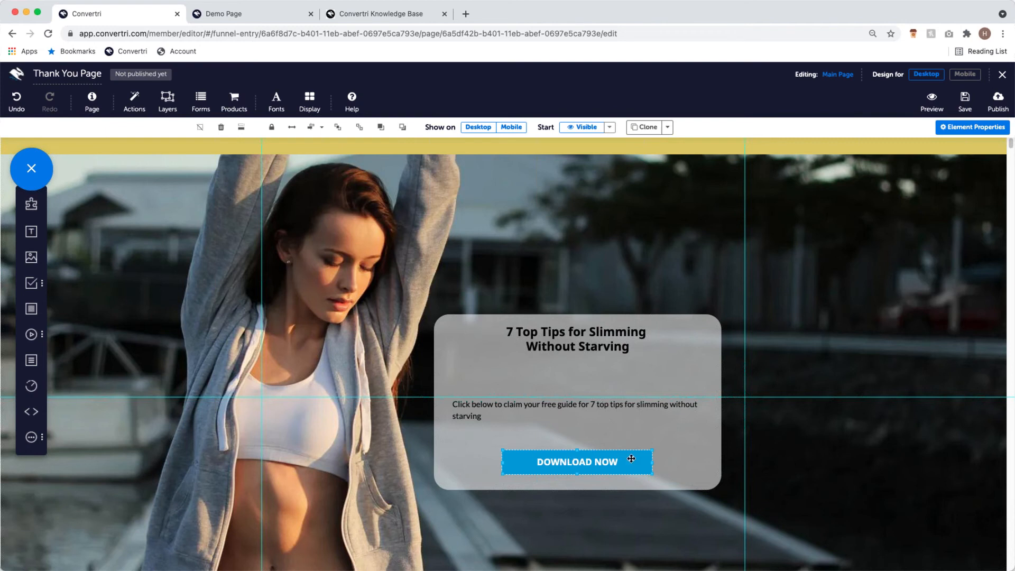
- Switch the DOWNLOAD NOW button's Mode from Sign Up to Download in Button Settings
{"action": "left_click", "coordinate": [940, 132]}
{"action": "left_click", "coordinate": [900, 190]}
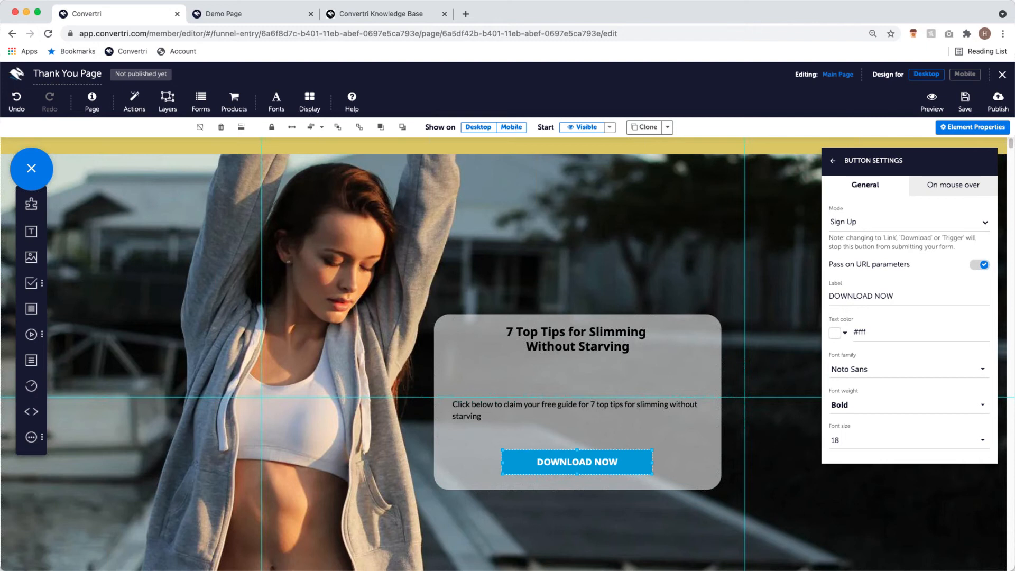
{"action": "left_click", "coordinate": [913, 224]}
{"action": "left_click", "coordinate": [908, 270]}
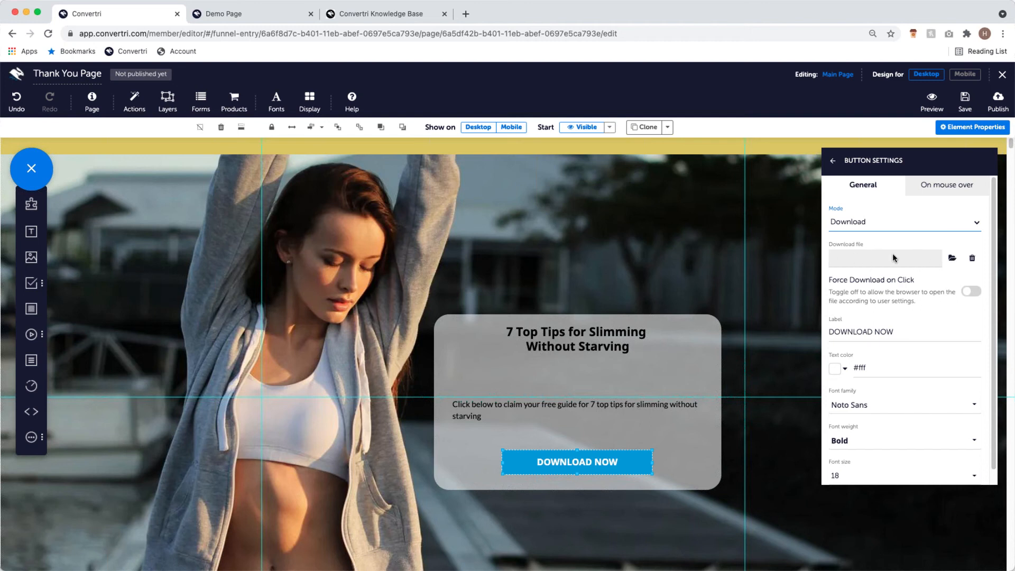
- Open the File Library from the folder icon beside the Download file field
{"action": "left_click", "coordinate": [953, 259]}
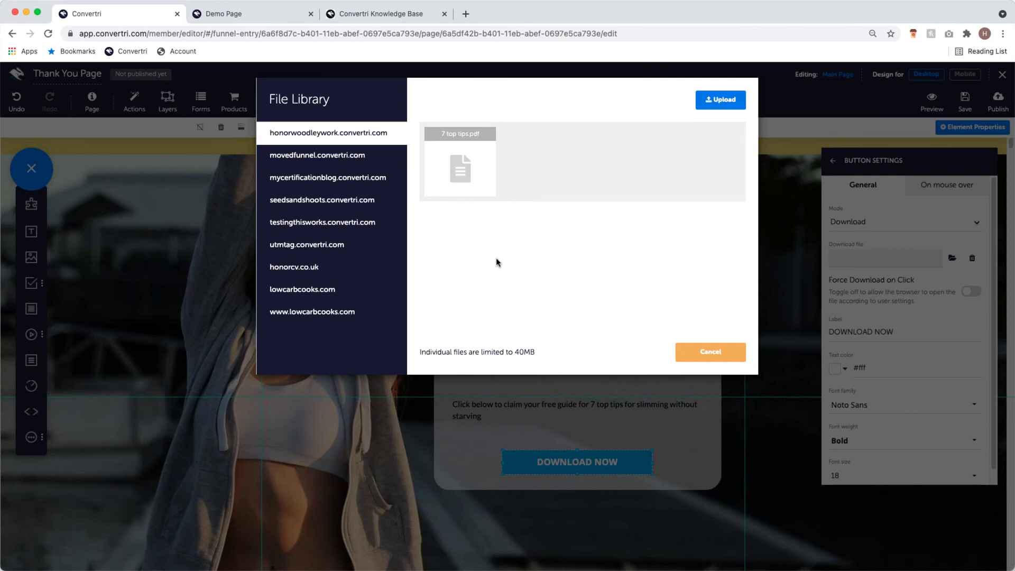
- Select 7 top tips.pdf as the DOWNLOAD NOW button's download file
{"action": "left_click", "coordinate": [461, 164]}
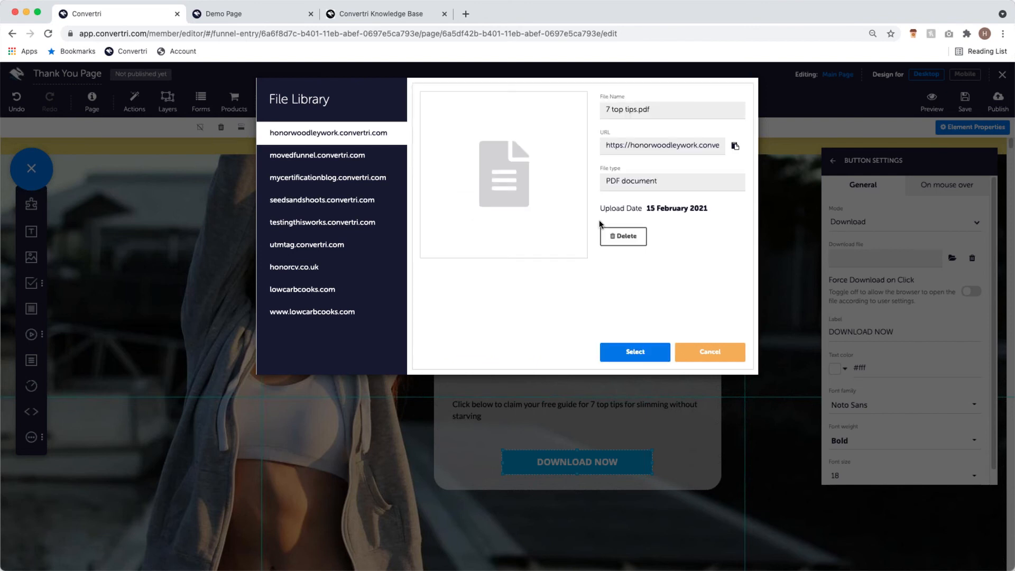
{"action": "left_click", "coordinate": [646, 357]}
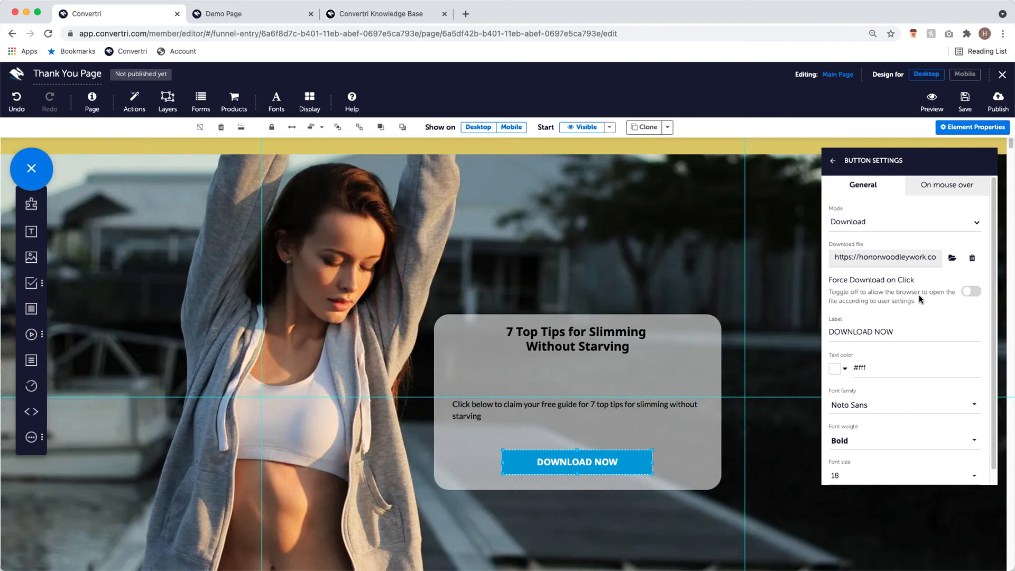
- Close the Button Settings panel, leaving the Thank You Page canvas with its Download Now button
{"action": "scroll", "coordinate": [918, 293], "scroll_direction": "down", "scroll_amount": 1}
{"action": "scroll", "coordinate": [918, 293], "scroll_direction": "up", "scroll_amount": 1}
{"action": "left_click", "coordinate": [834, 163]}
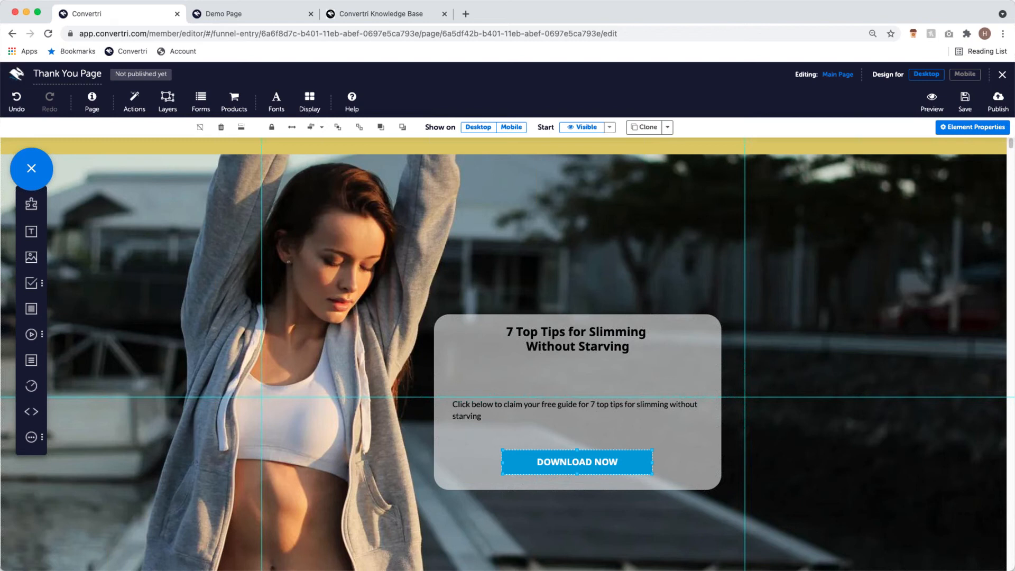
{"action": "left_click", "coordinate": [965, 75]}
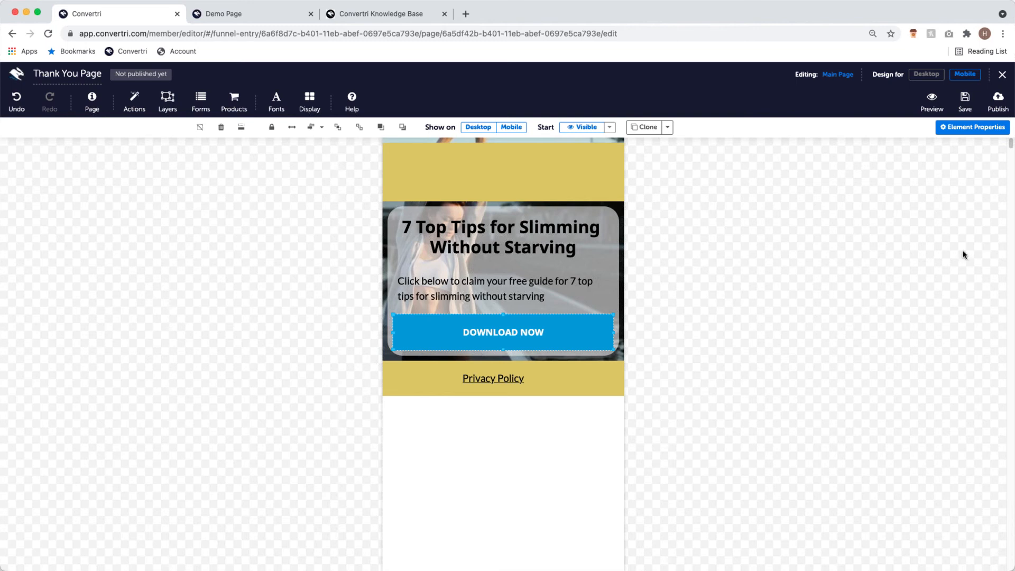
{"action": "left_click", "coordinate": [926, 74]}
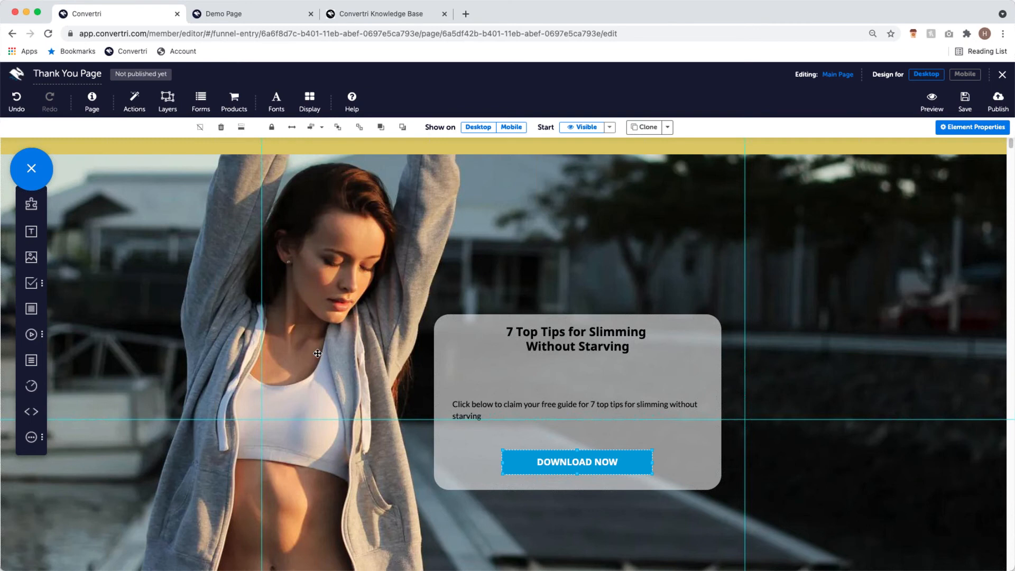
- Begin publishing the Thank You Page with the path webinarthankyoupage on the convertri.com subdomain
{"action": "left_click", "coordinate": [998, 104]}
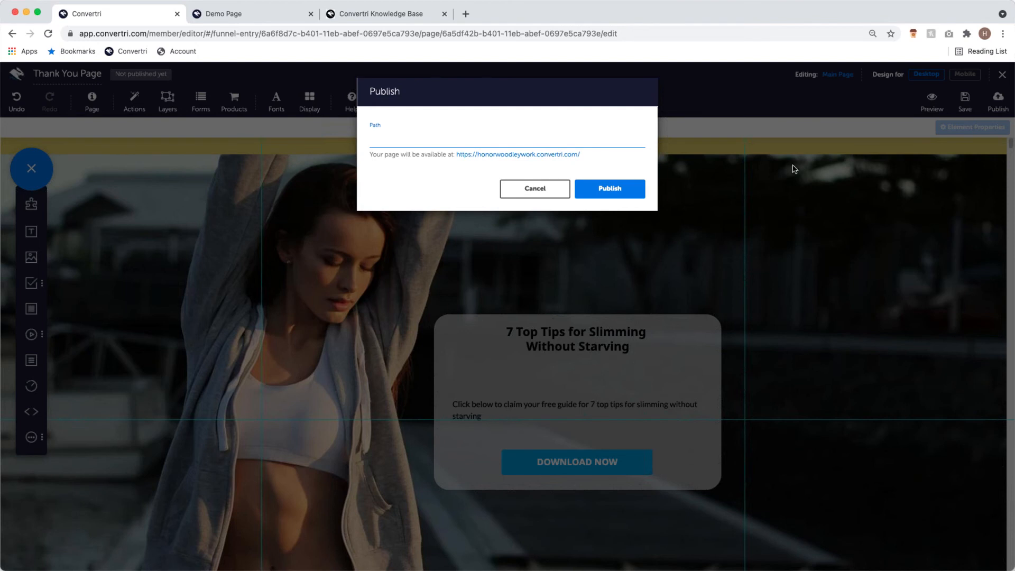
{"action": "type", "text": "webinarthankyoupage"}
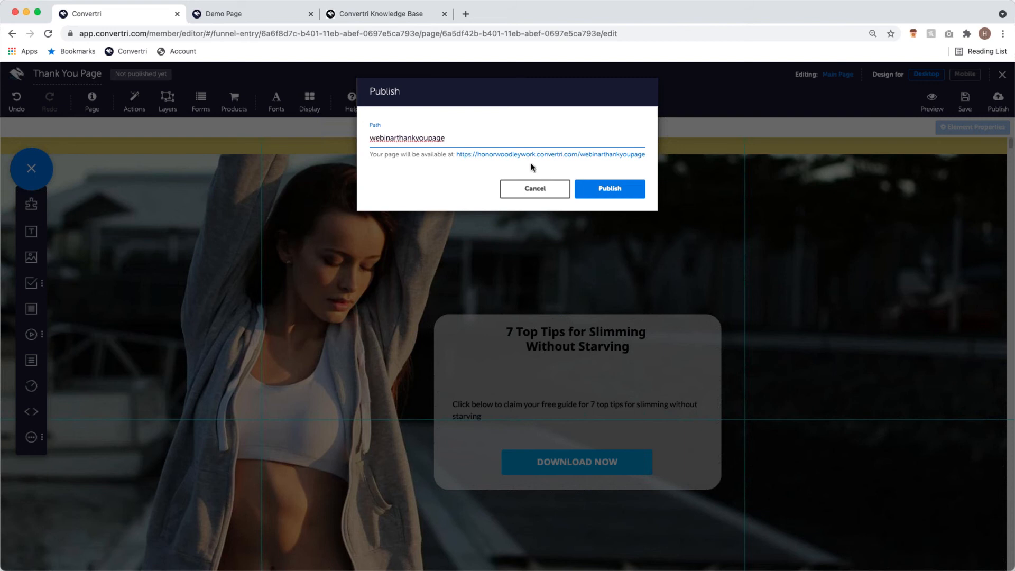
- Publish the Thank You Page at webinarthankyoupage and review the live page's DOWNLOAD NOW button
{"action": "left_click", "coordinate": [619, 185]}
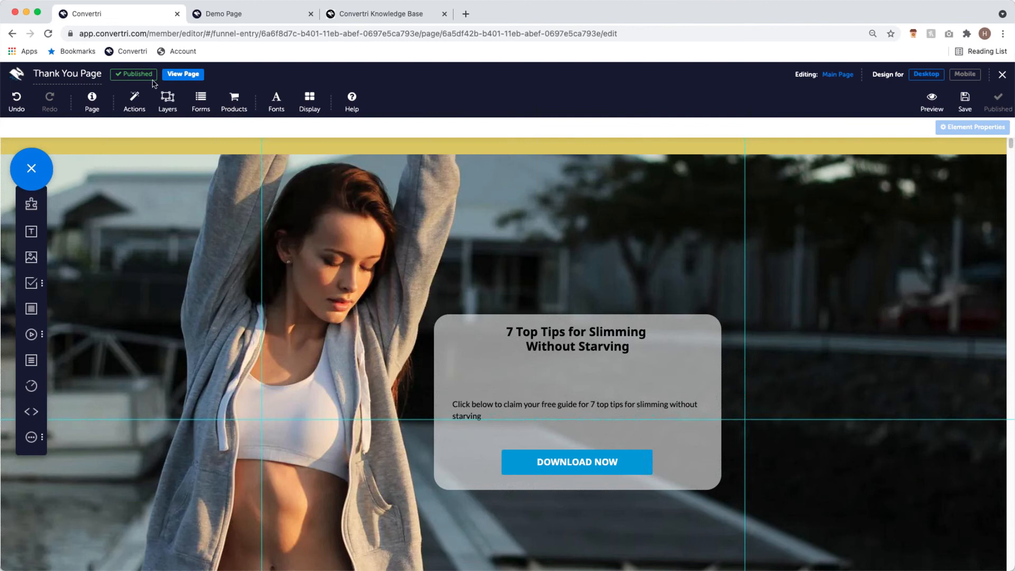
{"action": "left_click", "coordinate": [191, 75]}
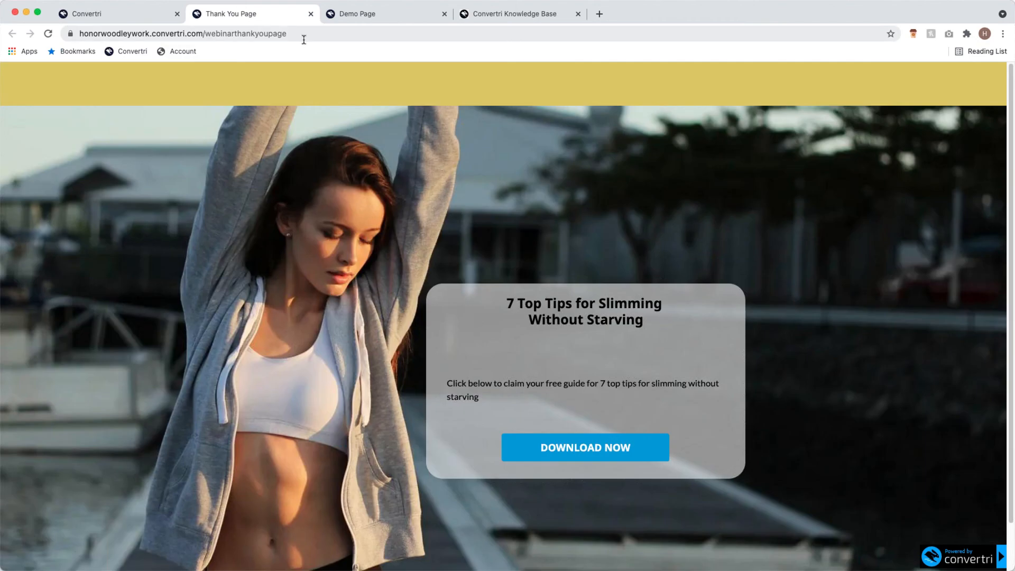
{"action": "scroll", "coordinate": [638, 343], "scroll_direction": "down", "scroll_amount": 2}
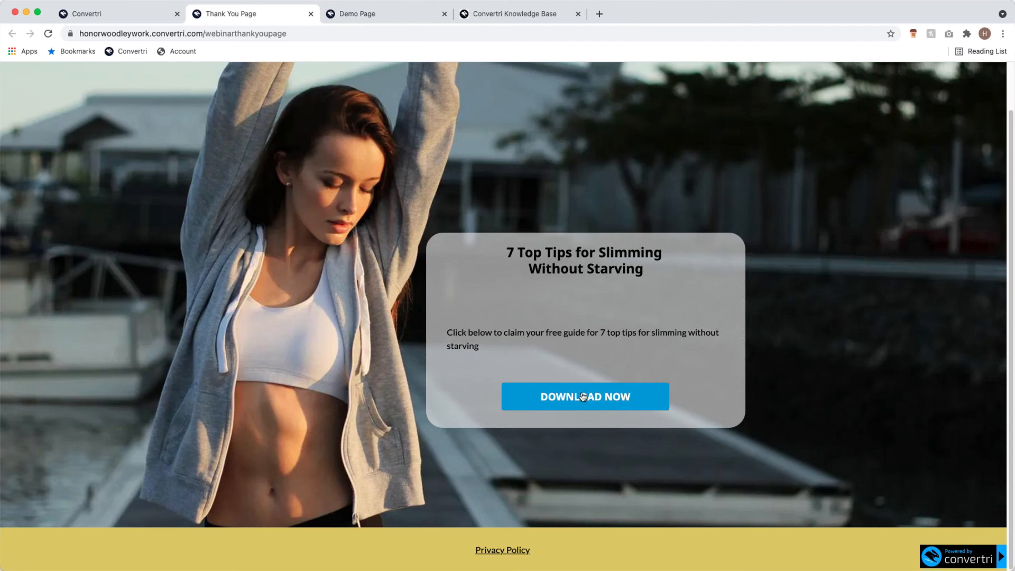
{"action": "scroll", "coordinate": [580, 401], "scroll_direction": "up", "scroll_amount": 2}
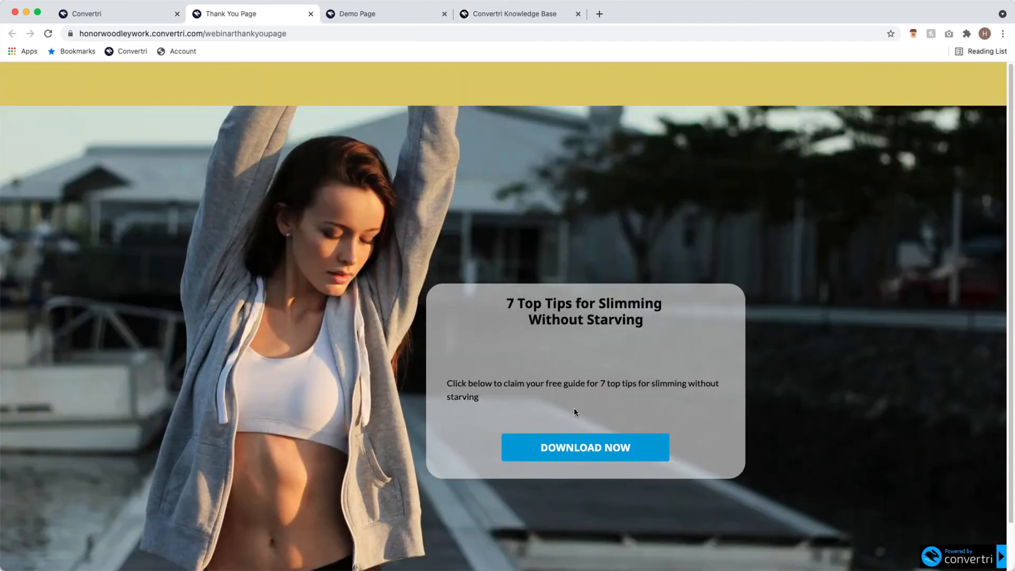
{"action": "left_click", "coordinate": [310, 14]}
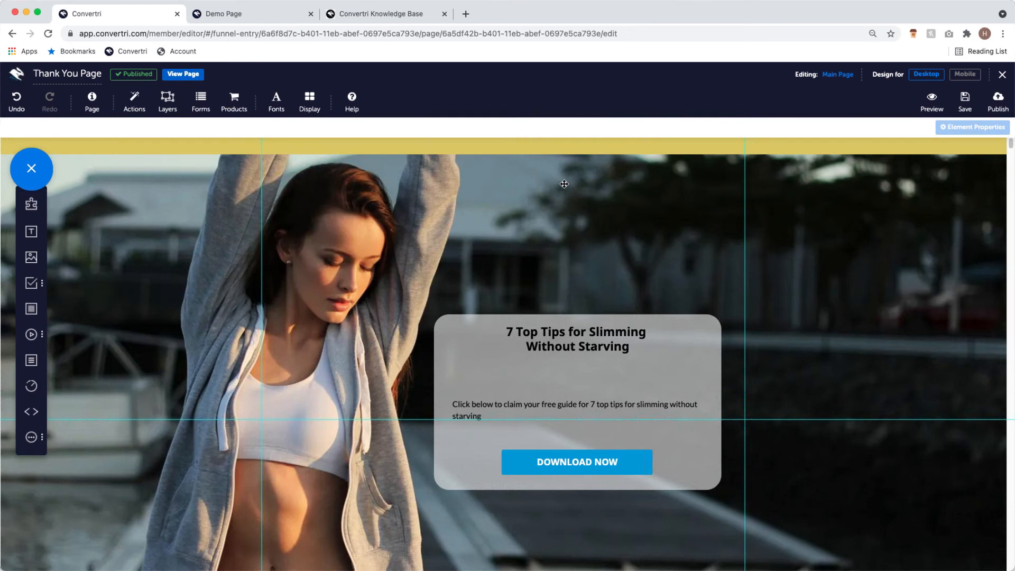
- Exit the editor back to the Getting Started funnel overview with the Opt-In and Thank You cards
{"action": "left_click", "coordinate": [1000, 77]}
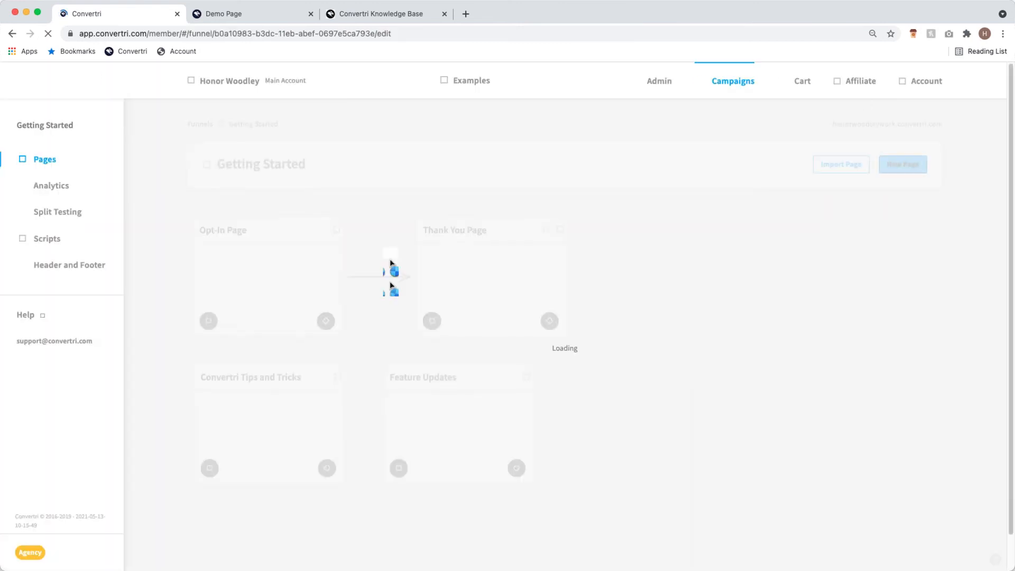
{"action": "mouse_move", "coordinate": [559, 283]}
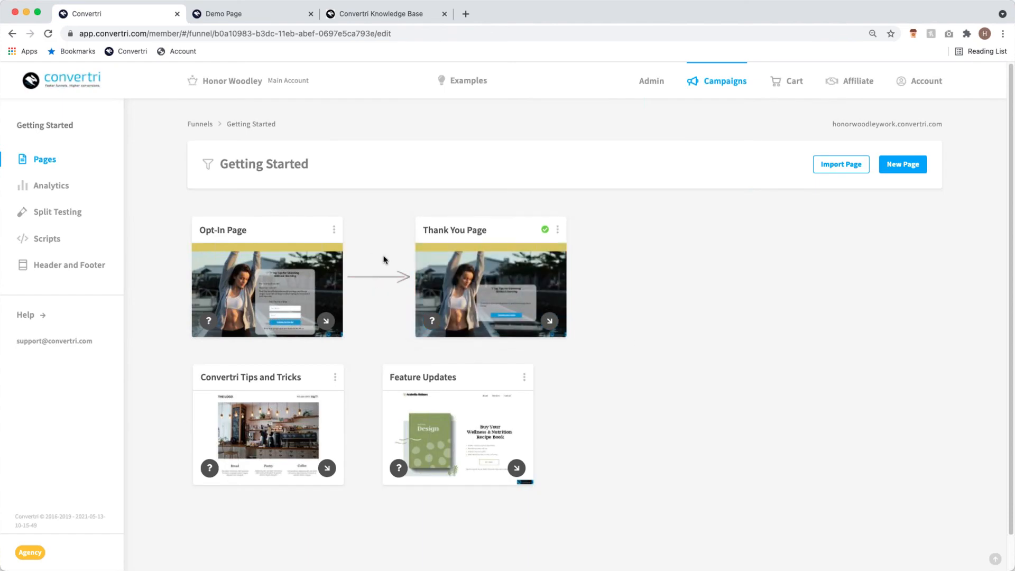
{"action": "mouse_move", "coordinate": [276, 292]}
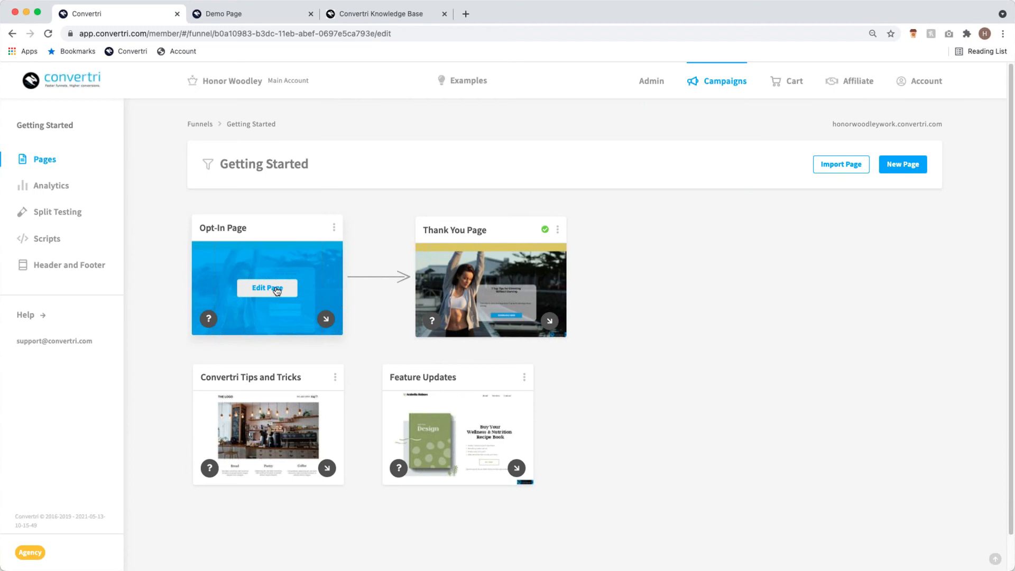
- Open the Opt-In Page in the editor and bring up its sign-up form's Configure Form settings
{"action": "left_click", "coordinate": [274, 287]}
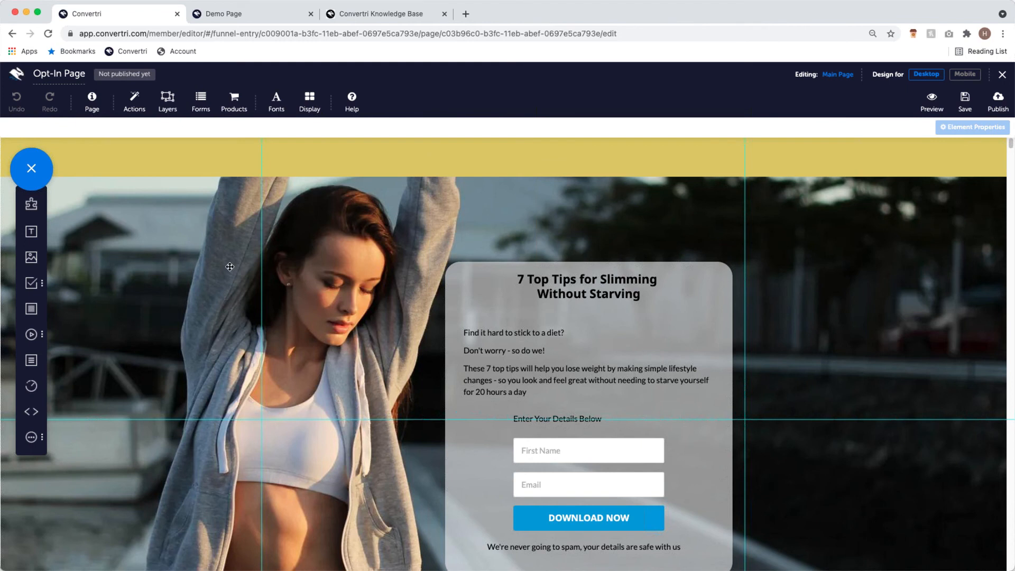
{"action": "left_click", "coordinate": [202, 112]}
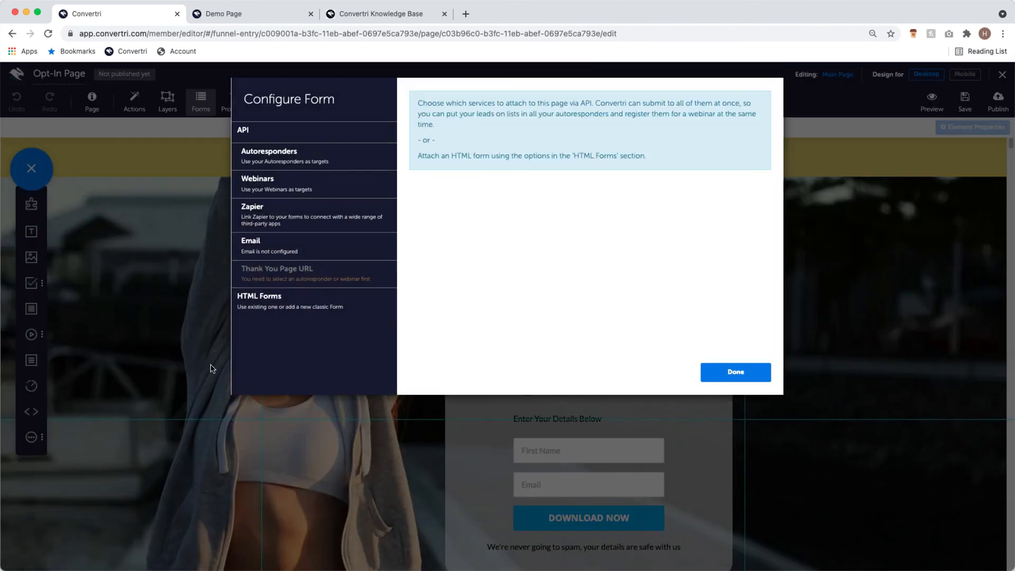
- Select MailChimp from the Autoresponders list as the opt-in form's integration
{"action": "left_click", "coordinate": [283, 157]}
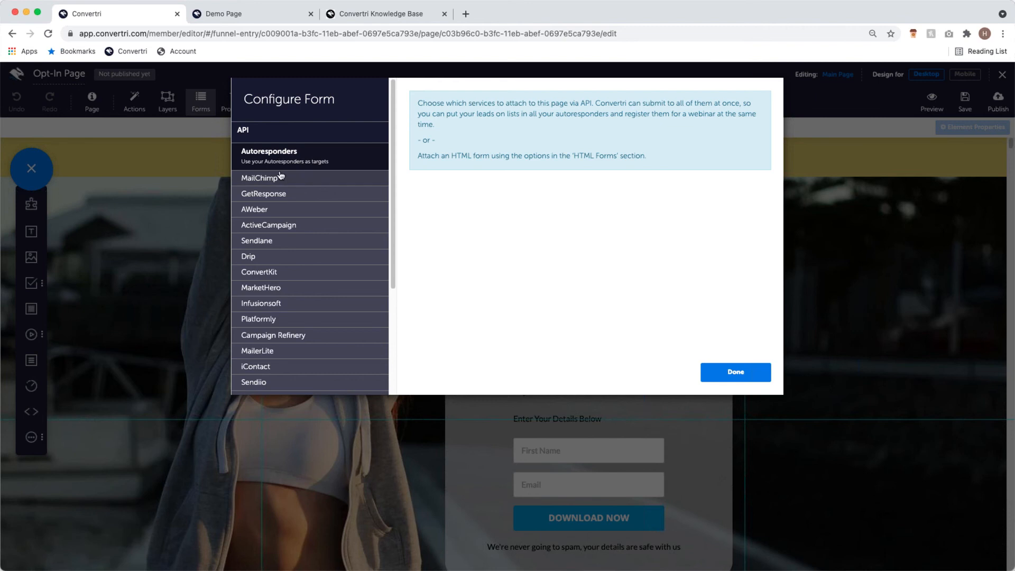
{"action": "scroll", "coordinate": [307, 264], "scroll_direction": "down", "scroll_amount": 2}
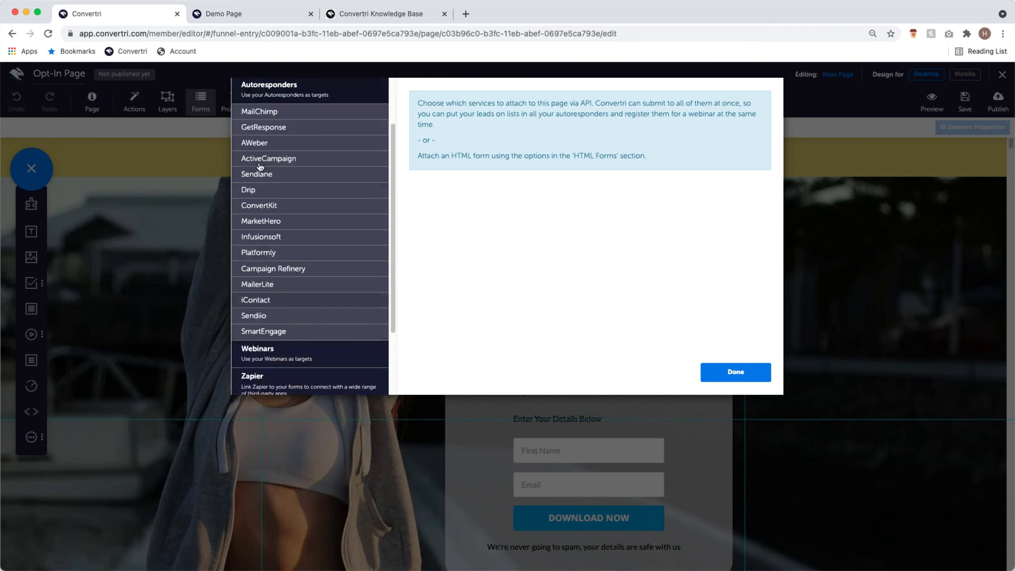
{"action": "scroll", "coordinate": [323, 302], "scroll_direction": "up", "scroll_amount": 2}
{"action": "left_click", "coordinate": [316, 179]}
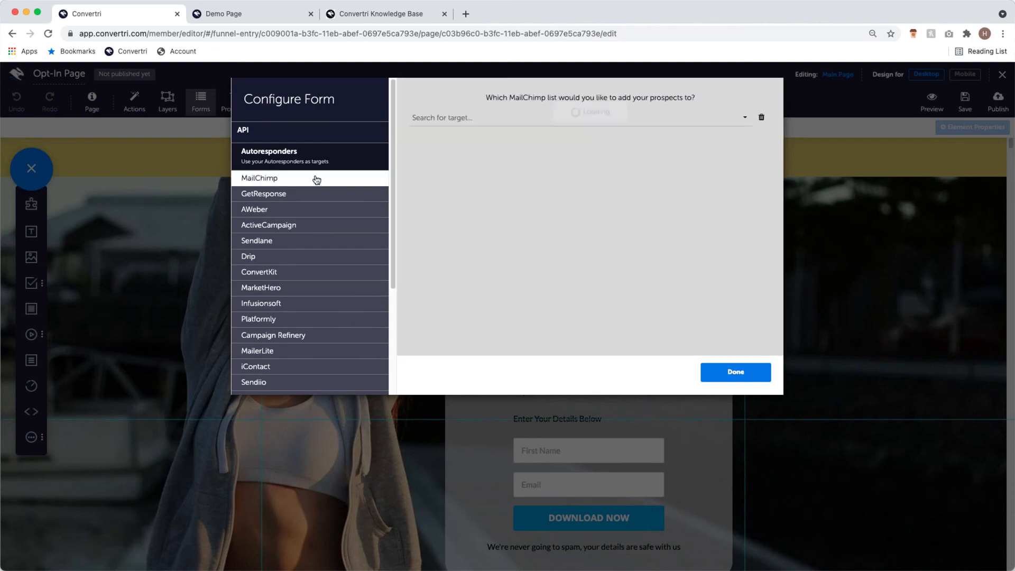
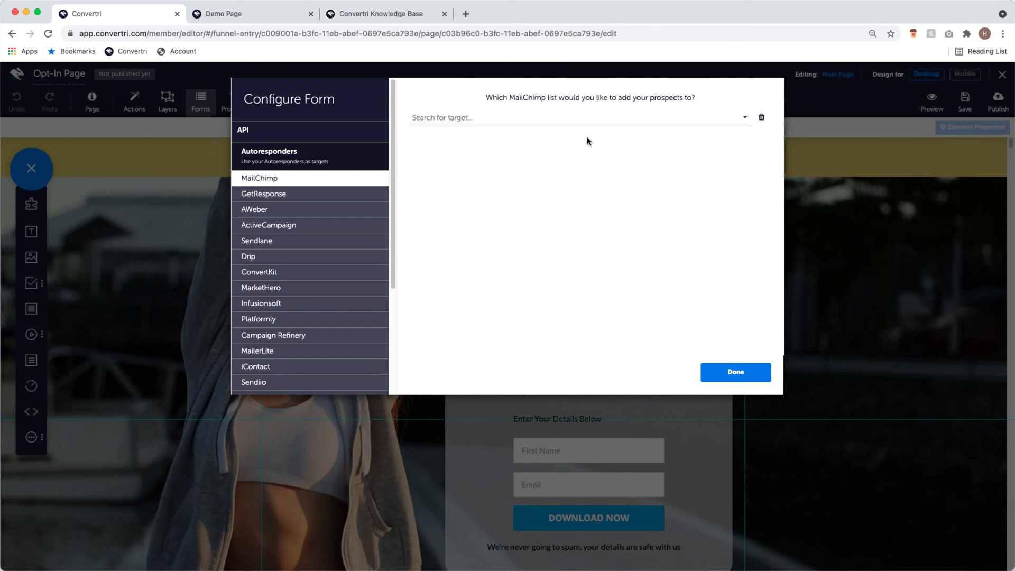
- Choose Low-Carb Cookbook as the MailChimp list for the form's sign-ups
{"action": "left_click", "coordinate": [473, 117]}
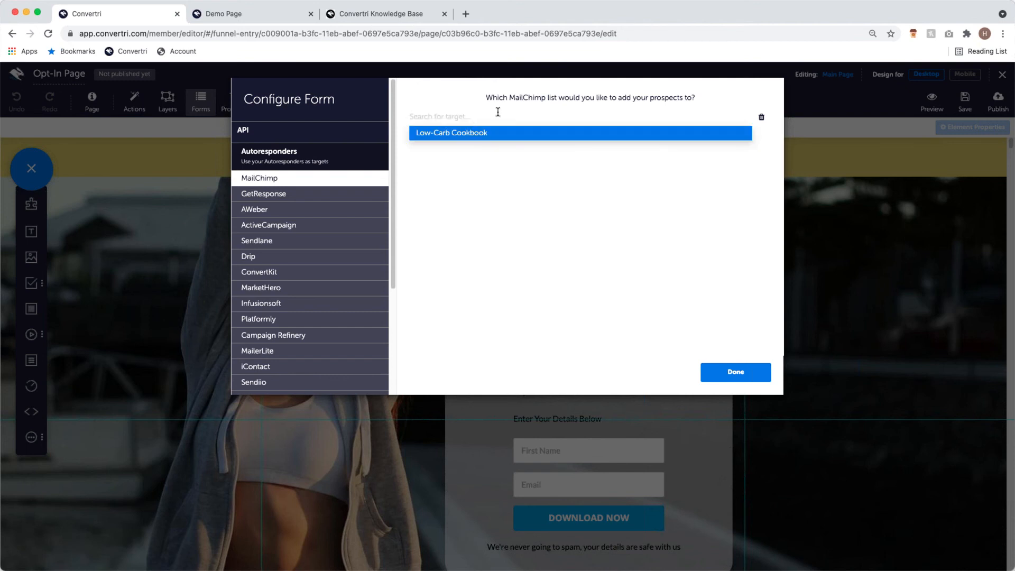
{"action": "left_click", "coordinate": [549, 136]}
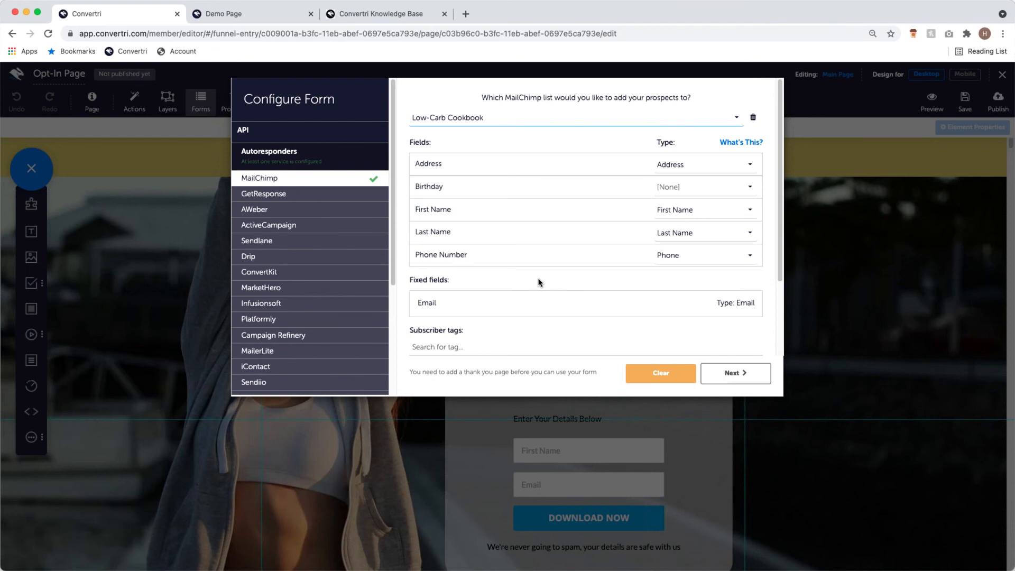
{"action": "left_click_drag", "start_coordinate": [420, 280], "coordinate": [448, 281]}
{"action": "left_click", "coordinate": [430, 302]}
{"action": "left_click_drag", "start_coordinate": [719, 302], "coordinate": [747, 295]}
{"action": "left_click", "coordinate": [748, 295]}
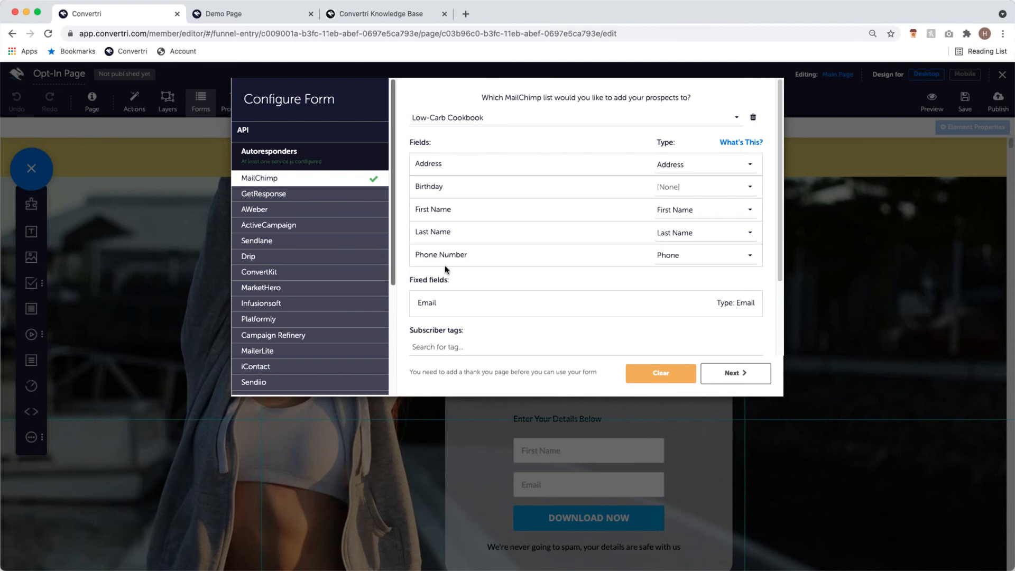
- Map the Phone Number field to the Phone type
{"action": "left_click", "coordinate": [711, 256]}
{"action": "left_click", "coordinate": [699, 268]}
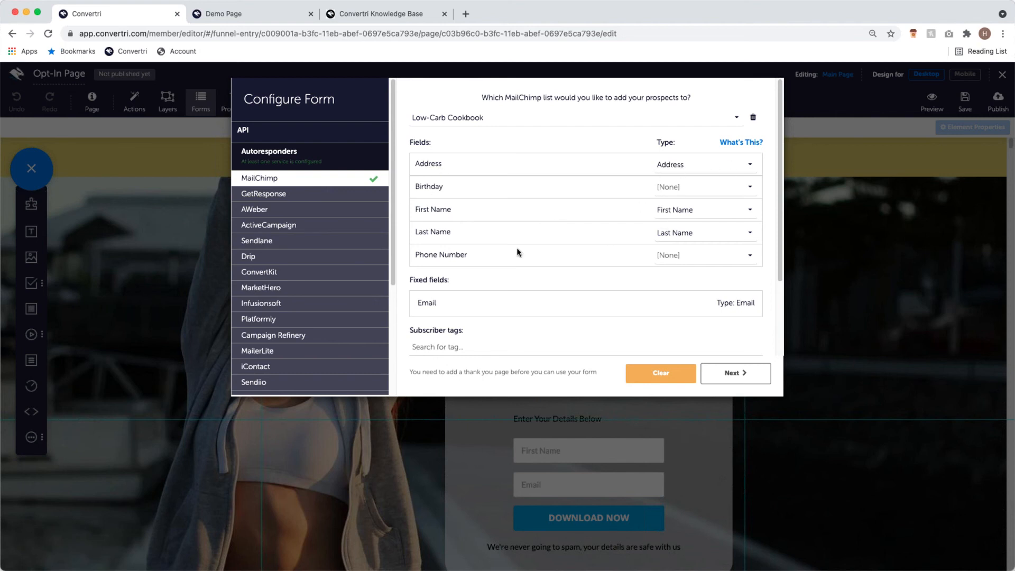
{"action": "left_click_drag", "start_coordinate": [420, 254], "coordinate": [473, 259]}
{"action": "left_click", "coordinate": [473, 255]}
{"action": "left_click", "coordinate": [702, 264]}
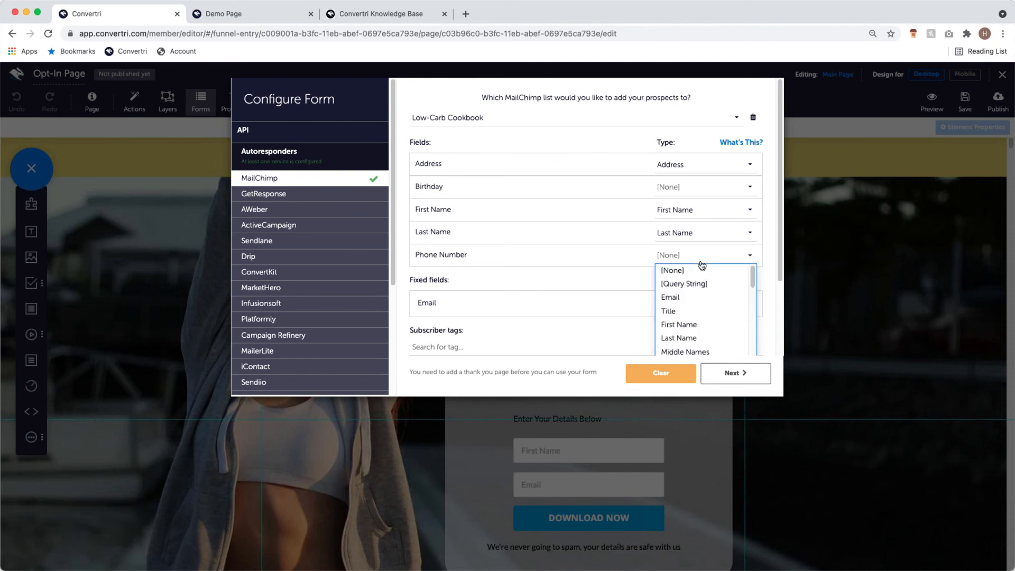
{"action": "scroll", "coordinate": [706, 312], "scroll_direction": "down", "scroll_amount": 3}
{"action": "left_click", "coordinate": [699, 304]}
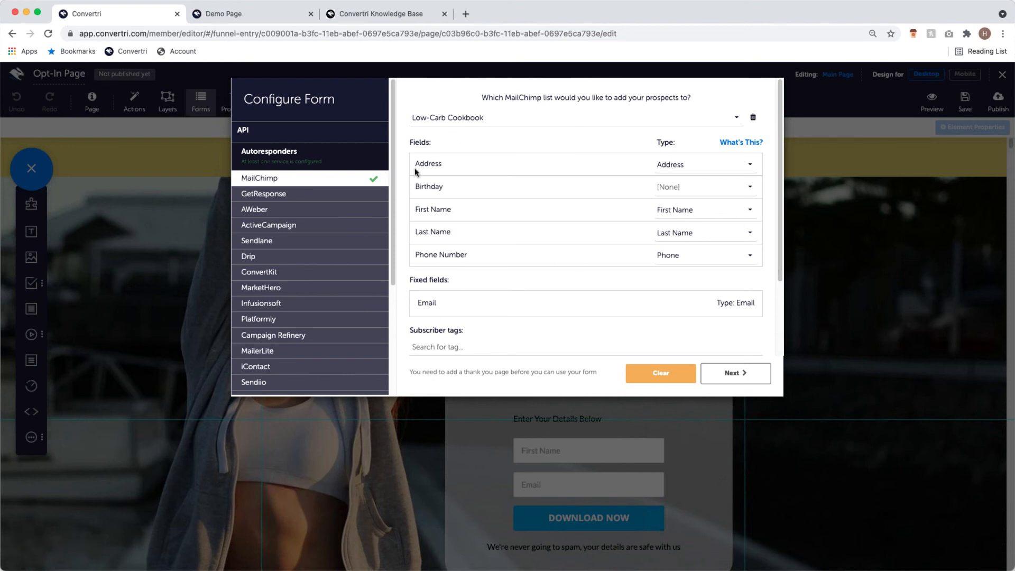
{"action": "scroll", "coordinate": [671, 241], "scroll_direction": "down", "scroll_amount": 1}
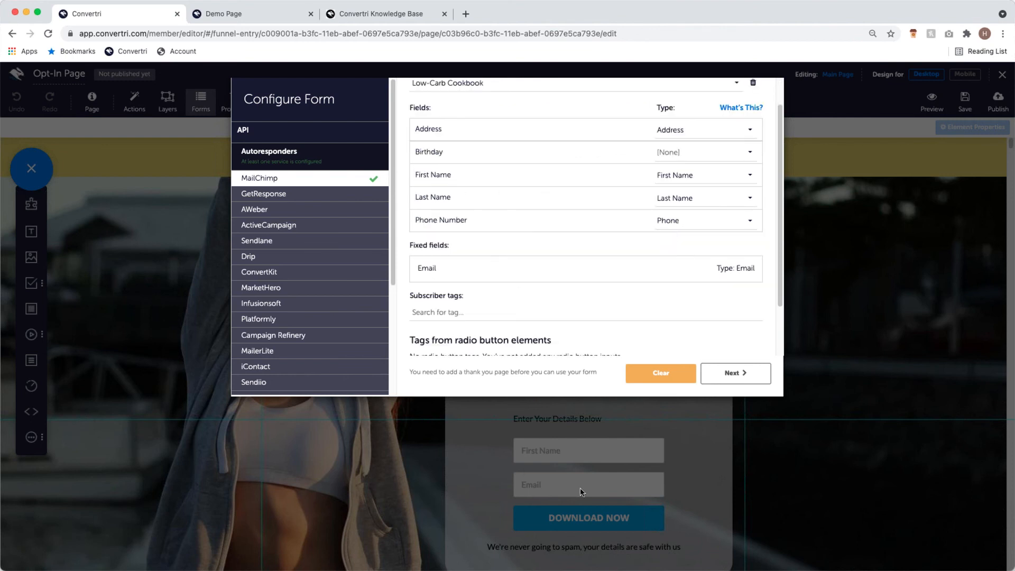
{"action": "scroll", "coordinate": [676, 262], "scroll_direction": "down", "scroll_amount": 2}
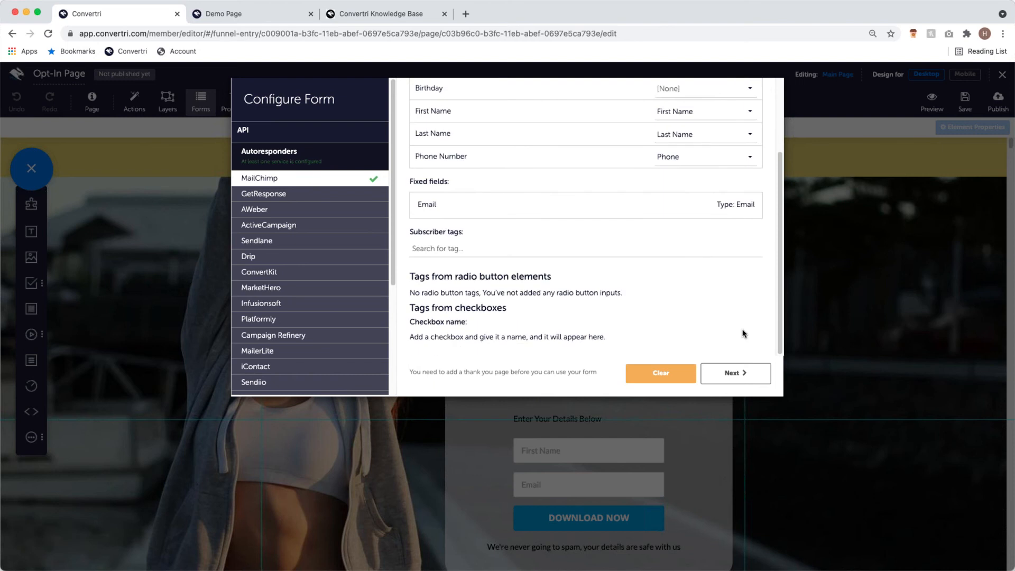
- Keep the form redirecting submitters to the webinar thank-you URL and finish the form setup
{"action": "left_click", "coordinate": [754, 374]}
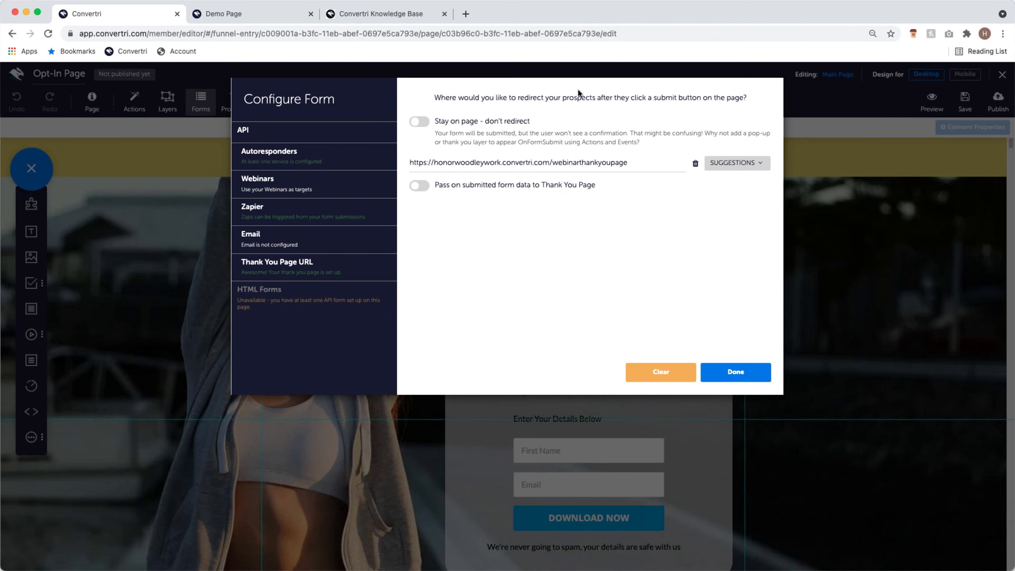
{"action": "left_click", "coordinate": [421, 121]}
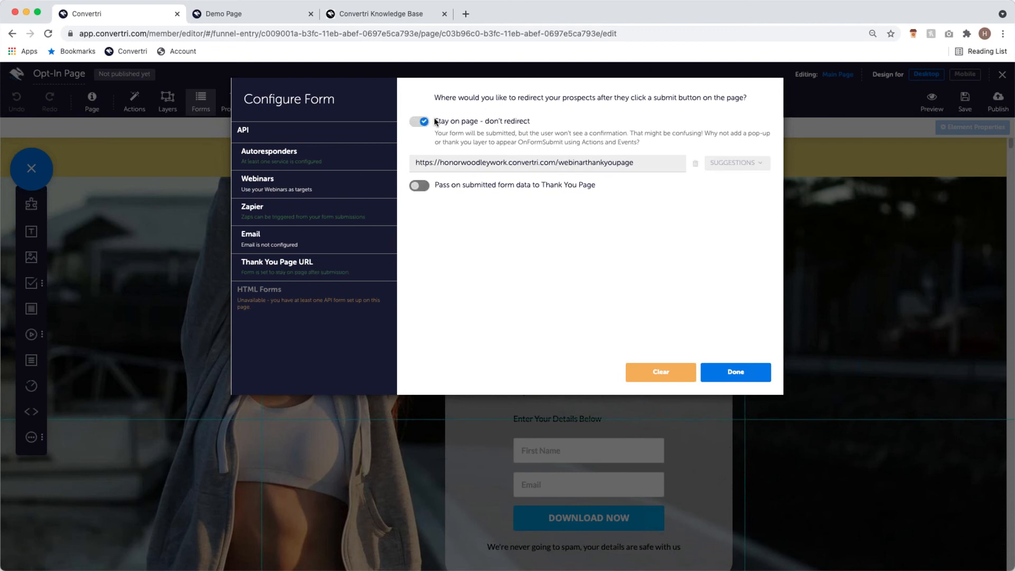
{"action": "left_click", "coordinate": [422, 121]}
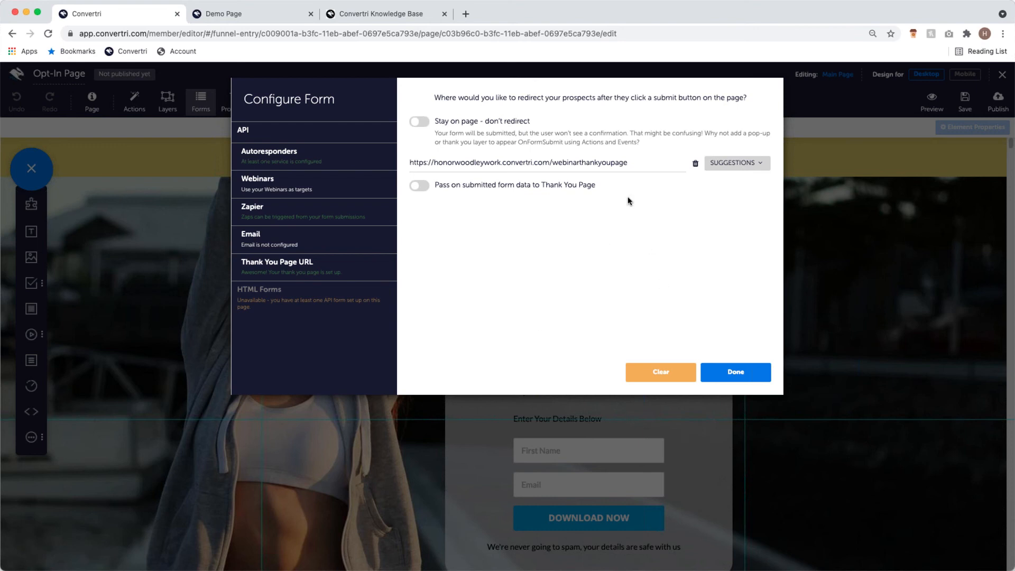
{"action": "left_click", "coordinate": [641, 163]}
{"action": "left_click_drag", "start_coordinate": [641, 163], "coordinate": [410, 163]}
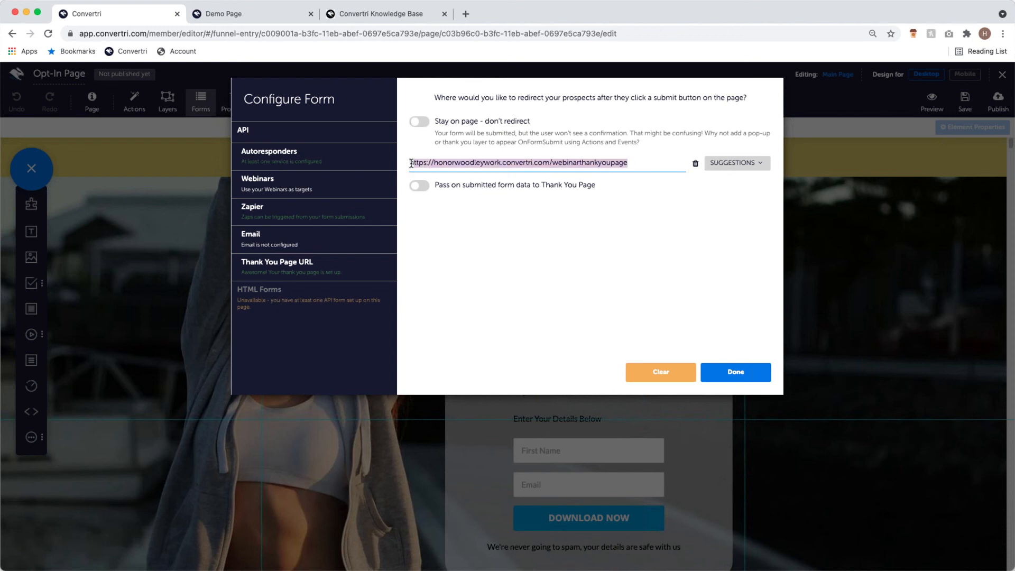
{"action": "left_click", "coordinate": [616, 213]}
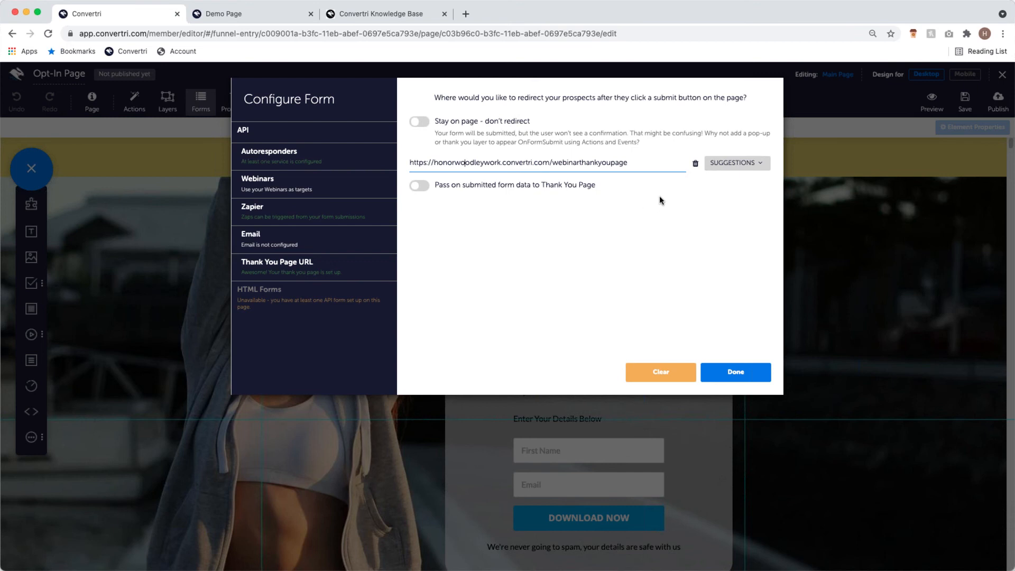
{"action": "left_click", "coordinate": [752, 161]}
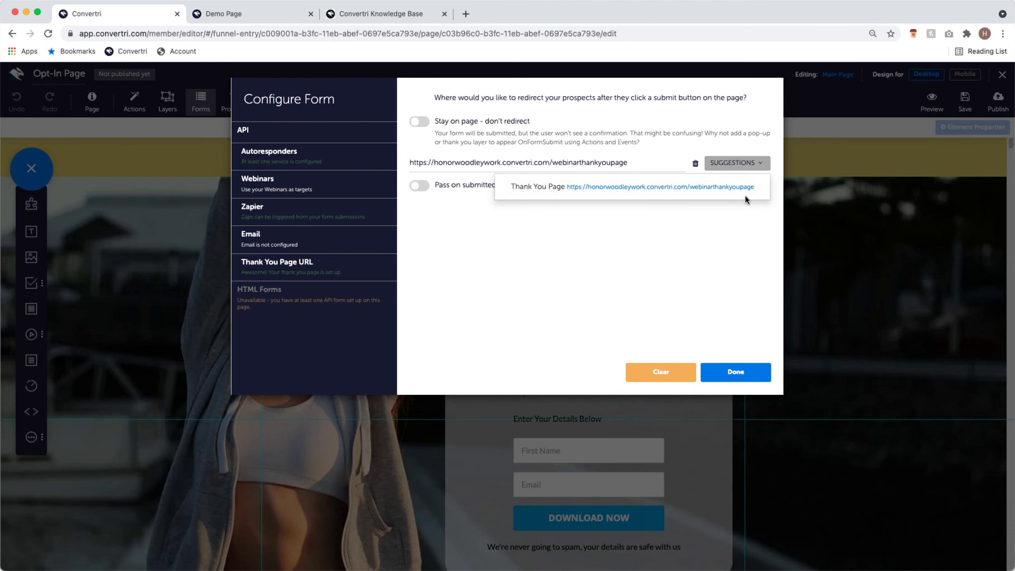
{"action": "left_click", "coordinate": [570, 261]}
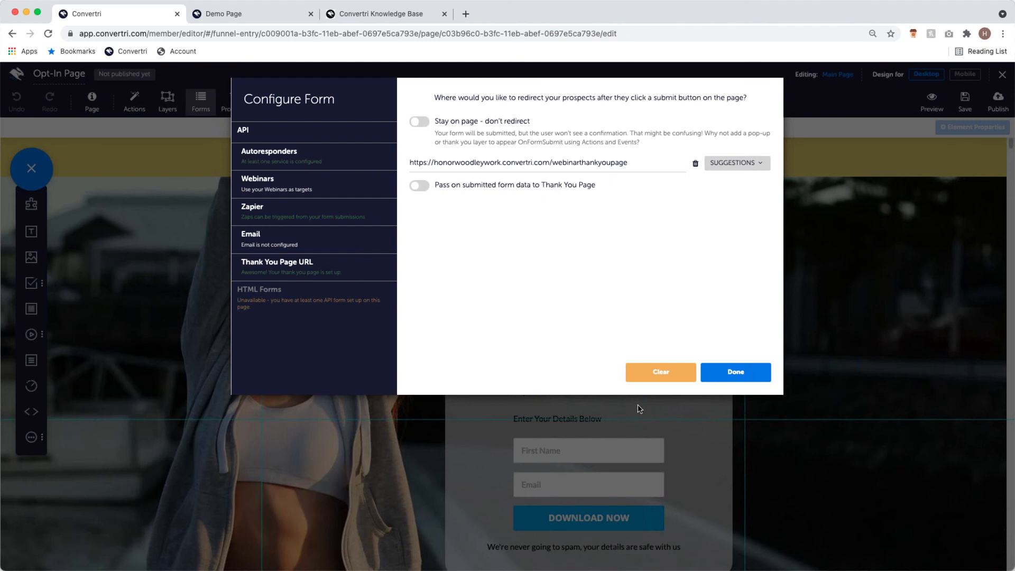
{"action": "left_click", "coordinate": [755, 369]}
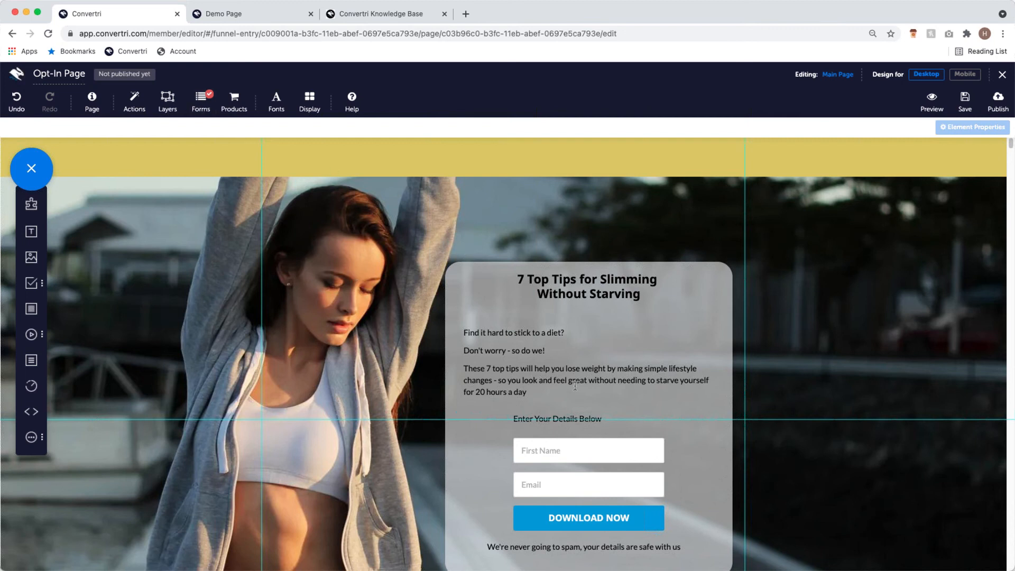
{"action": "scroll", "coordinate": [575, 385], "scroll_direction": "down", "scroll_amount": 3}
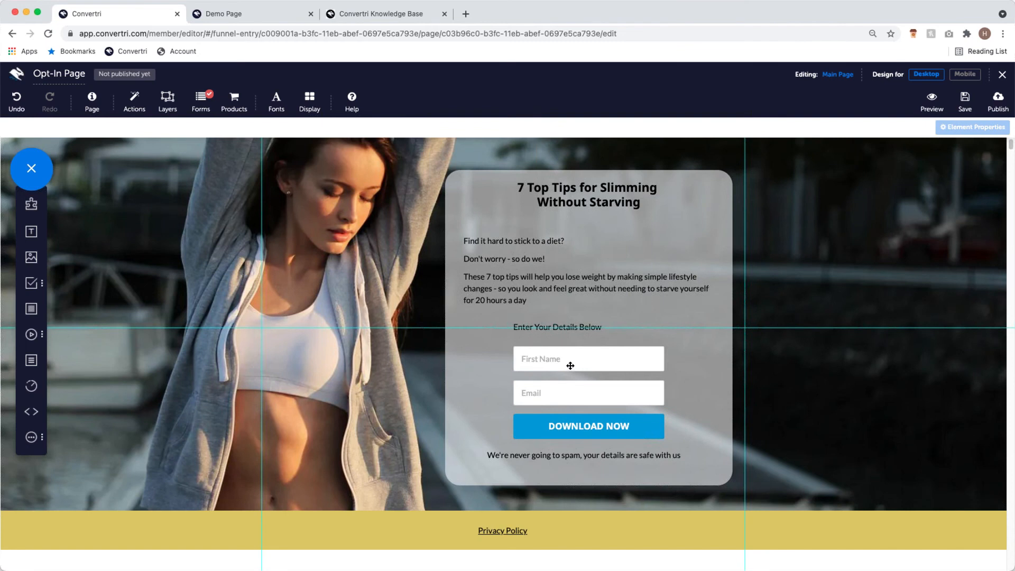
{"action": "left_click", "coordinate": [570, 366]}
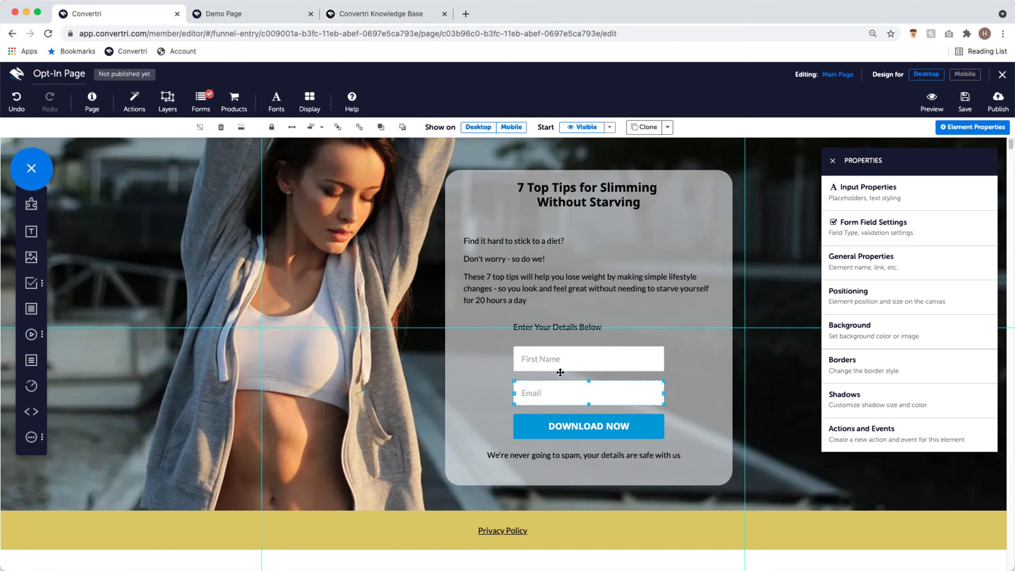
{"action": "left_click", "coordinate": [926, 224]}
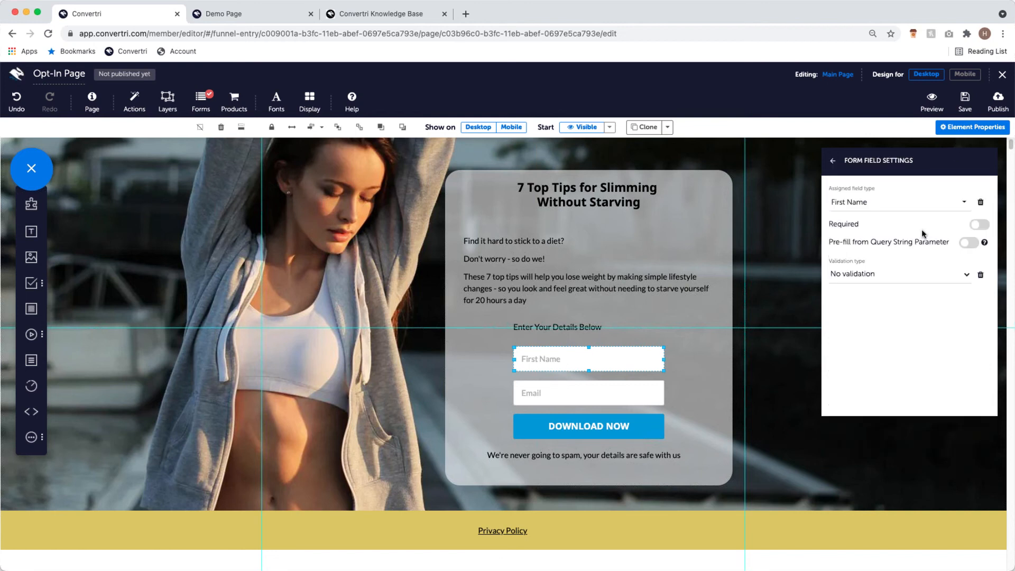
{"action": "left_click", "coordinate": [870, 206]}
{"action": "left_click", "coordinate": [854, 214]}
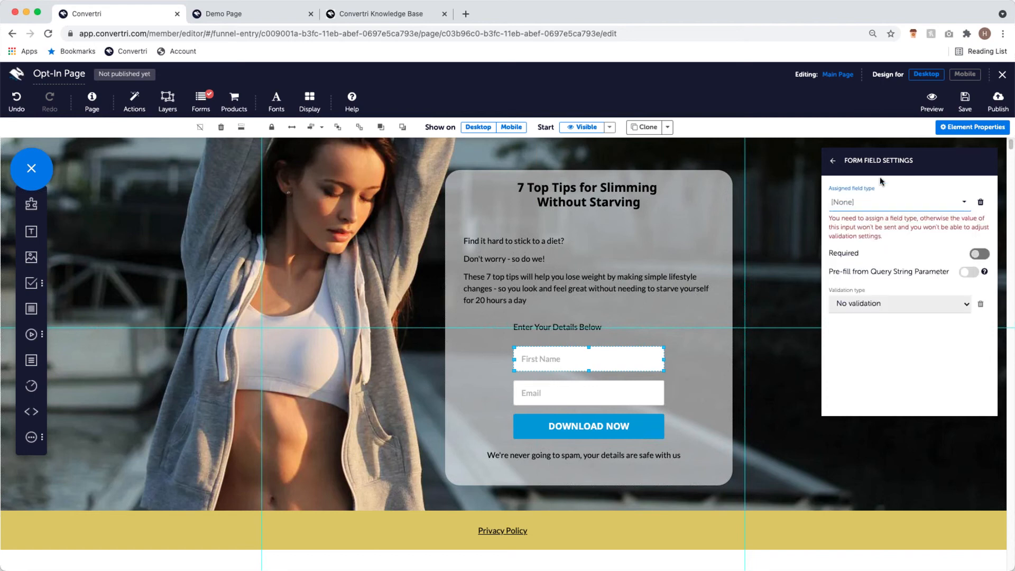
{"action": "left_click", "coordinate": [867, 206]}
{"action": "left_click", "coordinate": [881, 243]}
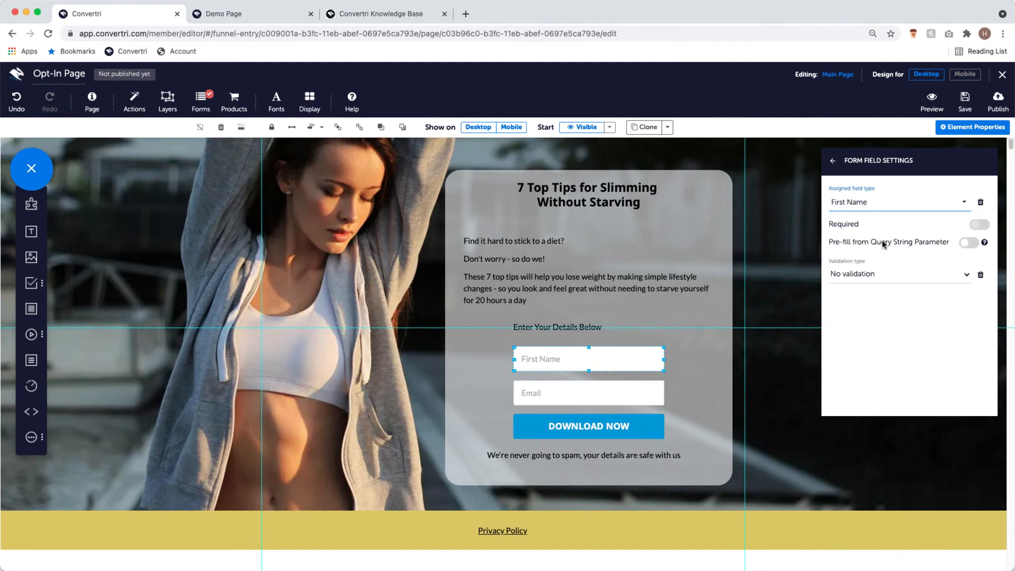
{"action": "left_click", "coordinate": [596, 388]}
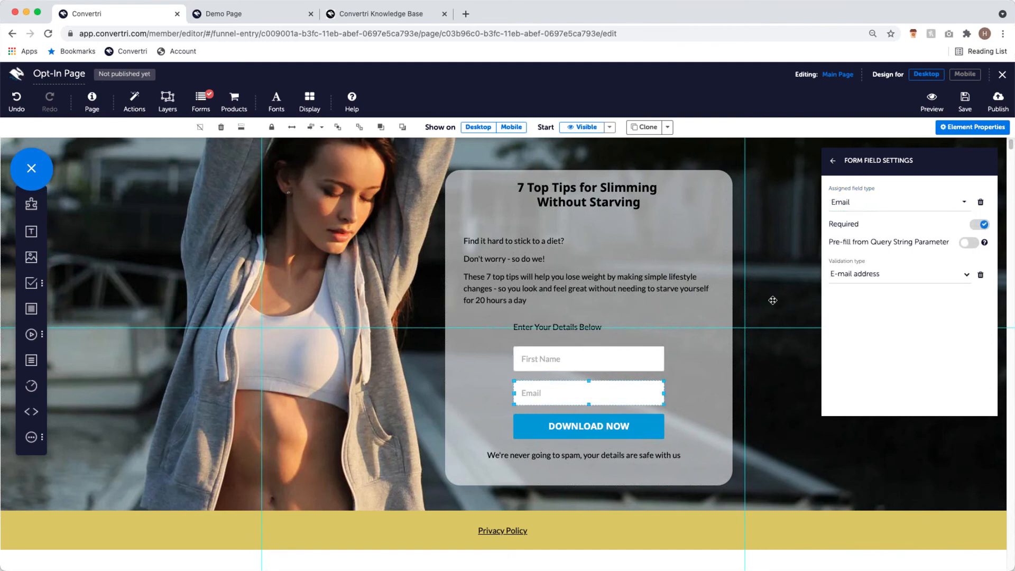
{"action": "left_click", "coordinate": [620, 357]}
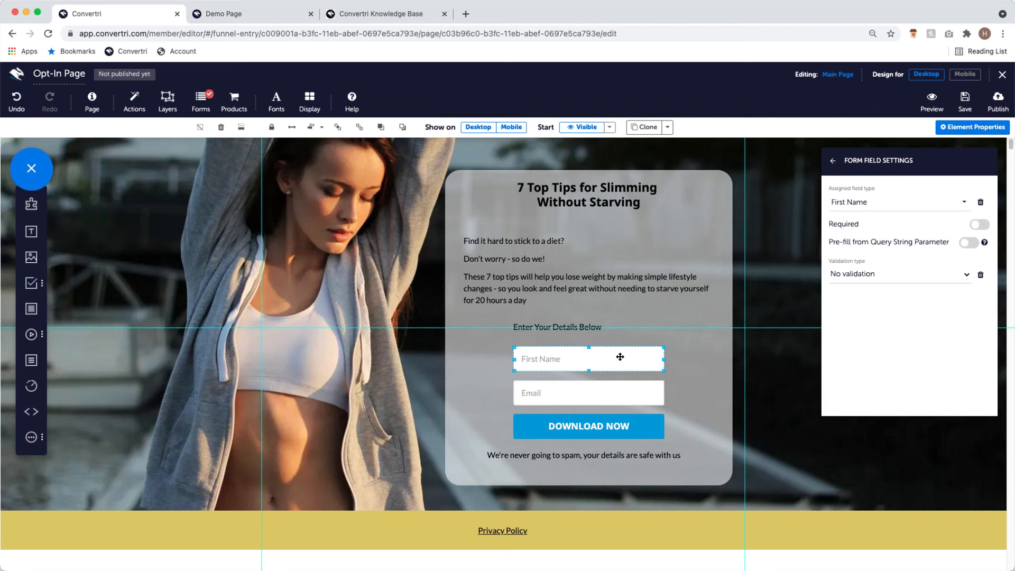
{"action": "left_click", "coordinate": [597, 385]}
{"action": "left_click", "coordinate": [608, 358]}
{"action": "left_click", "coordinate": [835, 165]}
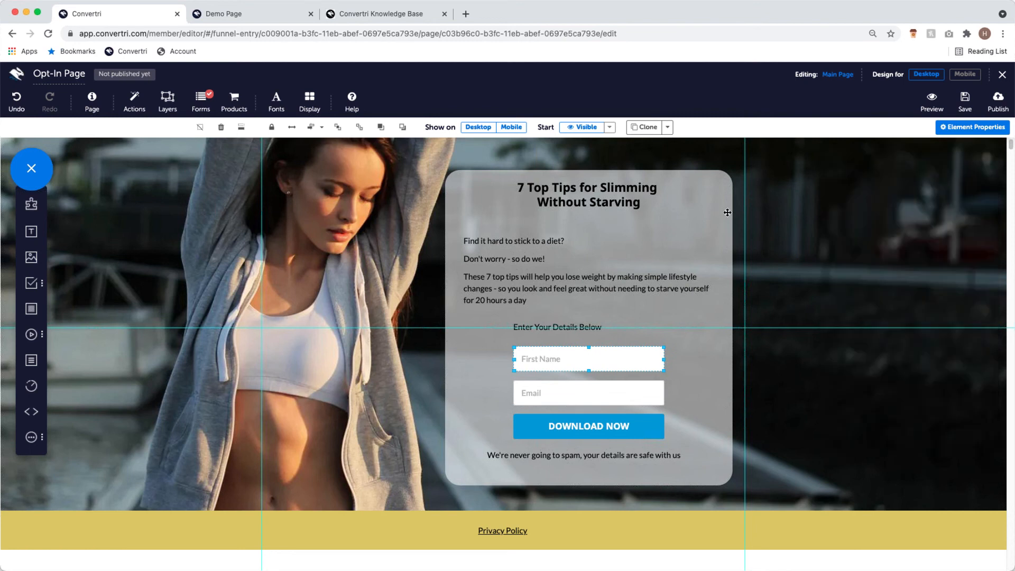
{"action": "scroll", "coordinate": [734, 213], "scroll_direction": "up", "scroll_amount": 2}
{"action": "scroll", "coordinate": [734, 213], "scroll_direction": "up", "scroll_amount": 1}
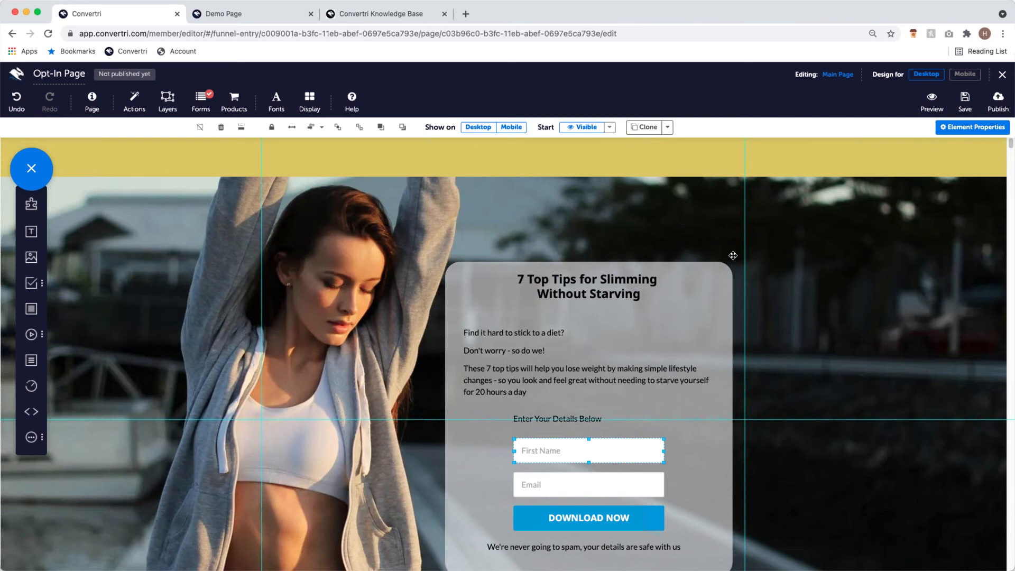
- Publish the Opt-In Page at the path webinaroptin
{"action": "left_click", "coordinate": [994, 107]}
{"action": "type", "text": "webinar"}
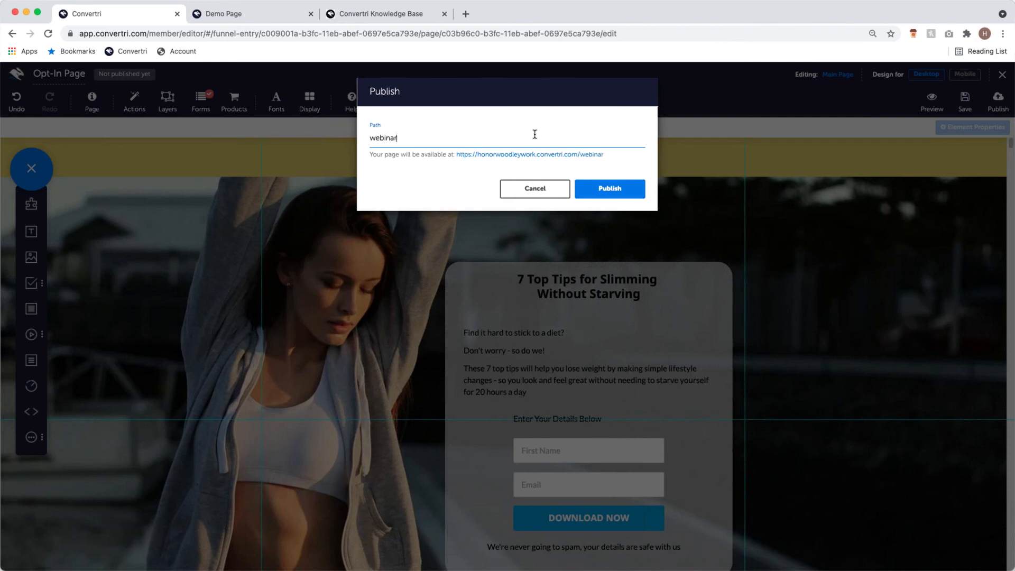
{"action": "type", "text": "optin"}
{"action": "left_click", "coordinate": [629, 193]}
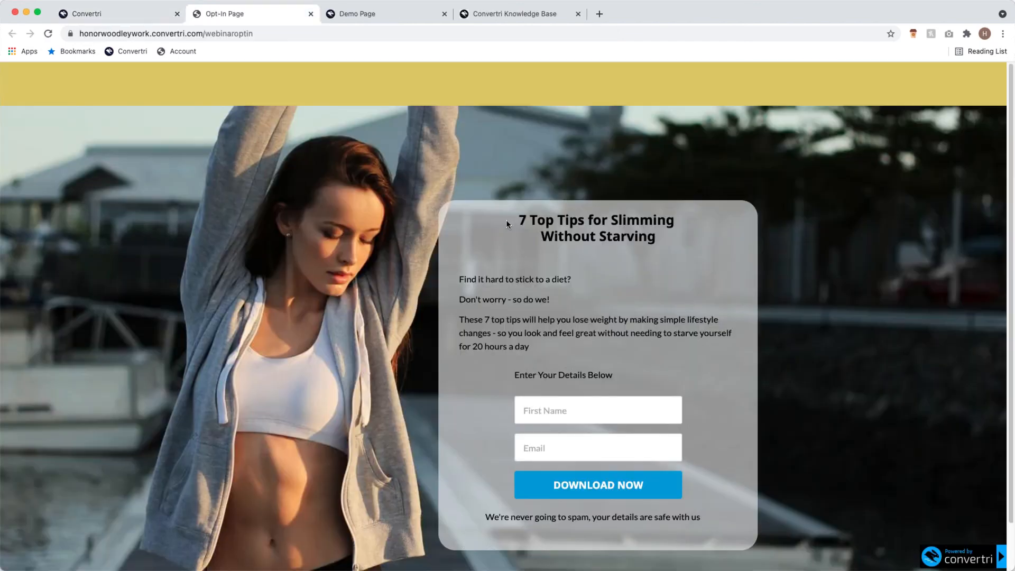
- Submit the live opt-in form with a sample first name and email address
{"action": "scroll", "coordinate": [423, 325], "scroll_direction": "down", "scroll_amount": 2}
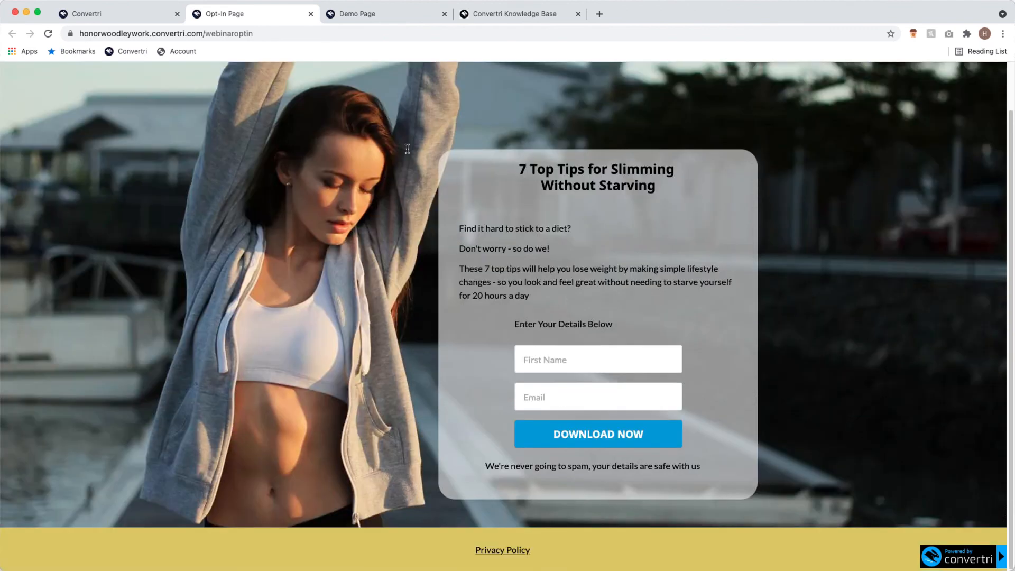
{"action": "scroll", "coordinate": [319, 315], "scroll_direction": "up", "scroll_amount": 2}
{"action": "scroll", "coordinate": [423, 333], "scroll_direction": "down", "scroll_amount": 2}
{"action": "left_click", "coordinate": [559, 355]}
{"action": "type", "text": "Honor"}
{"action": "left_click", "coordinate": [562, 398]}
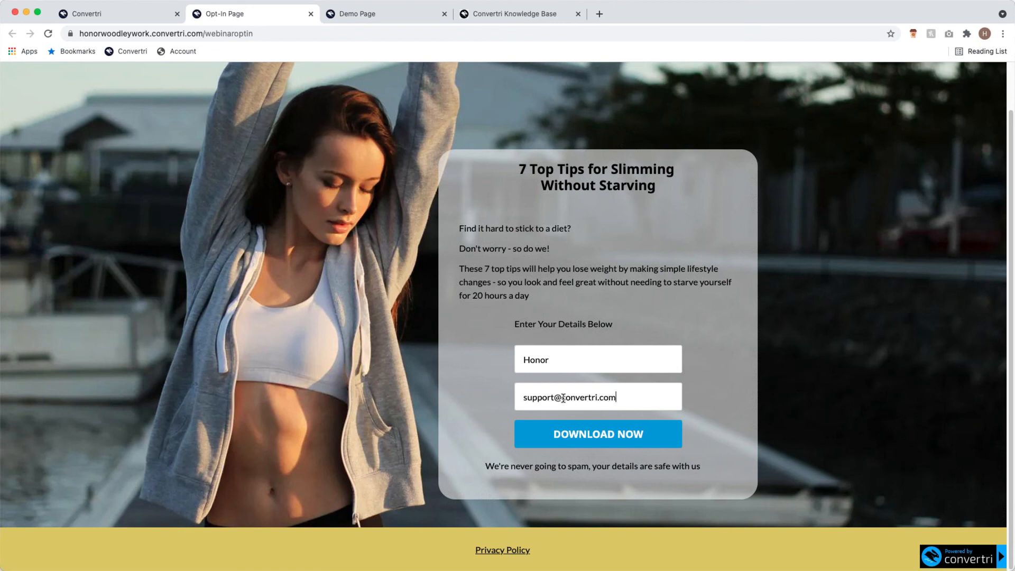
{"action": "left_click", "coordinate": [584, 435]}
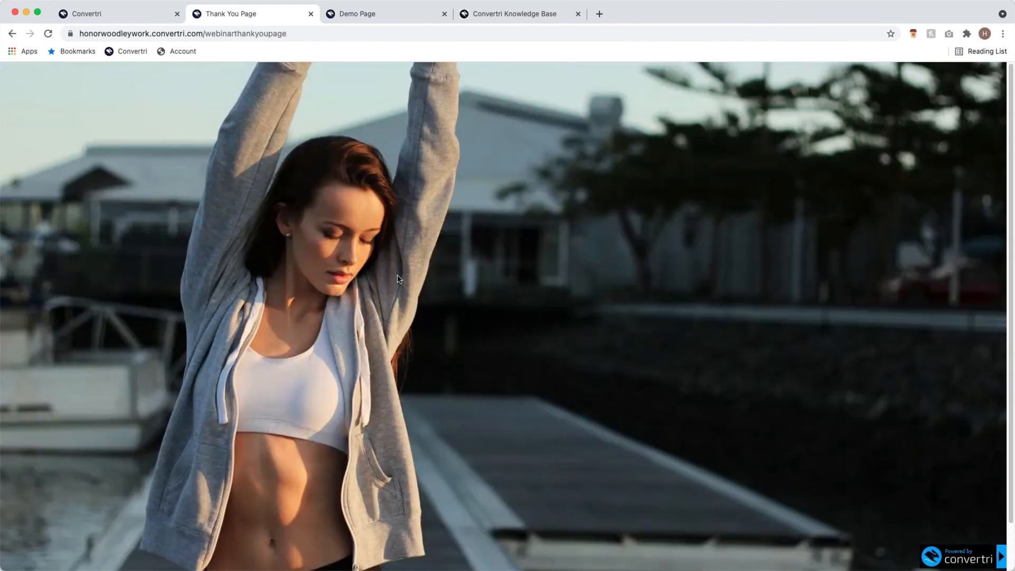
- Close the Thank You page tab and save the Opt-In Page
{"action": "scroll", "coordinate": [655, 339], "scroll_direction": "down", "scroll_amount": 2}
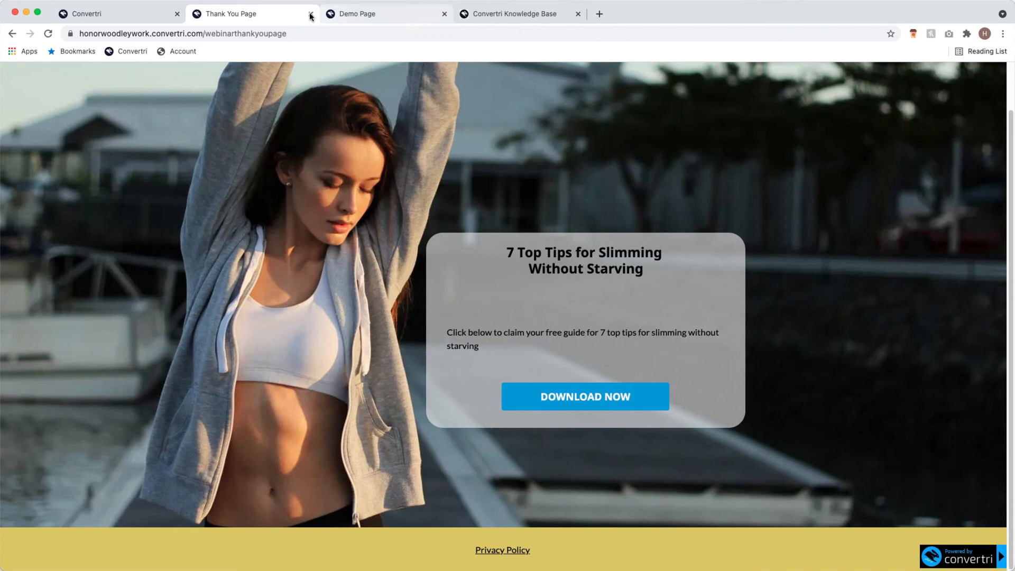
{"action": "key", "text": "super+w"}
{"action": "left_click", "coordinate": [960, 100]}
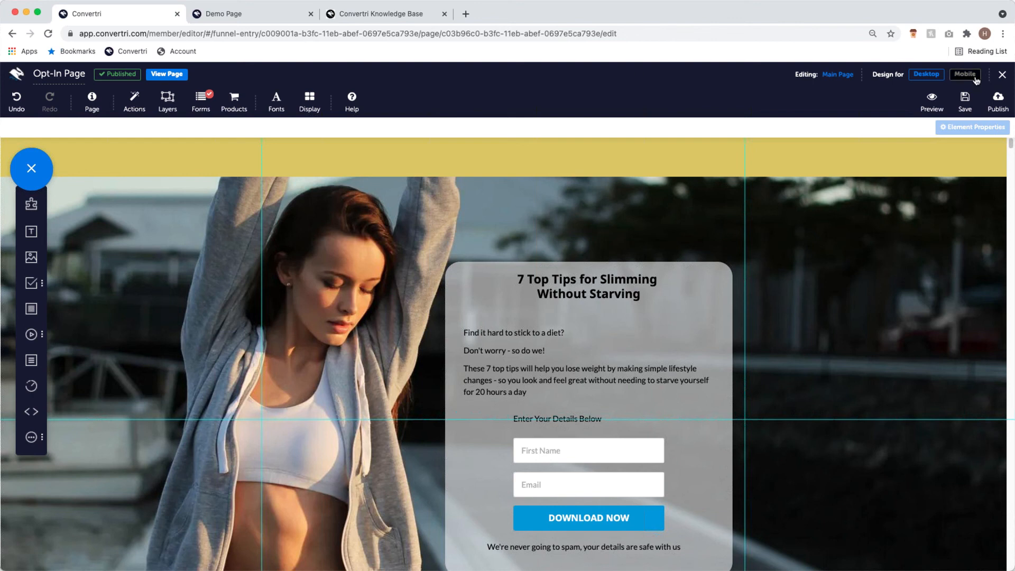
- Return to the Getting Started funnel overview and start a new page
{"action": "left_click", "coordinate": [1000, 74]}
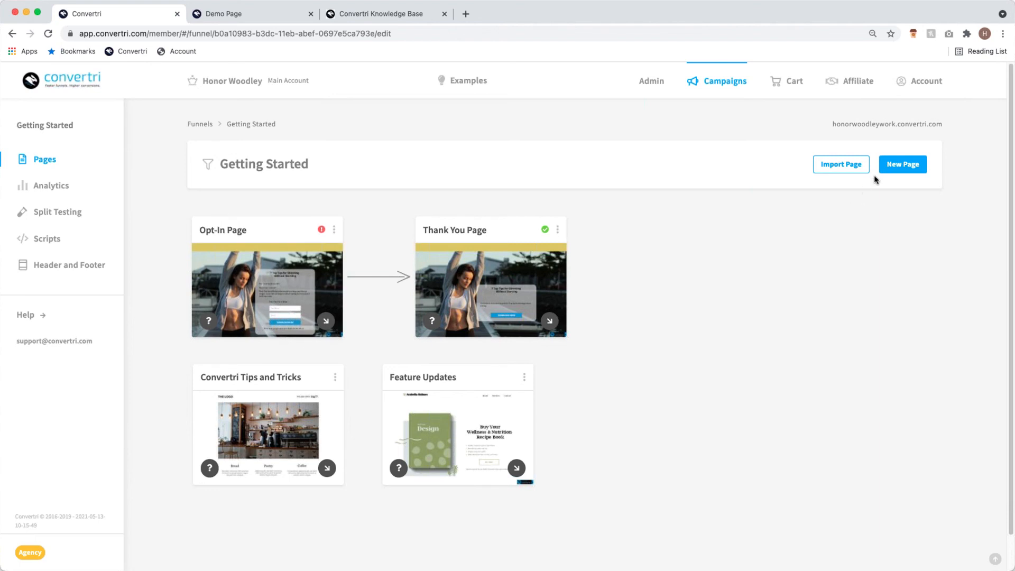
{"action": "left_click", "coordinate": [918, 164]}
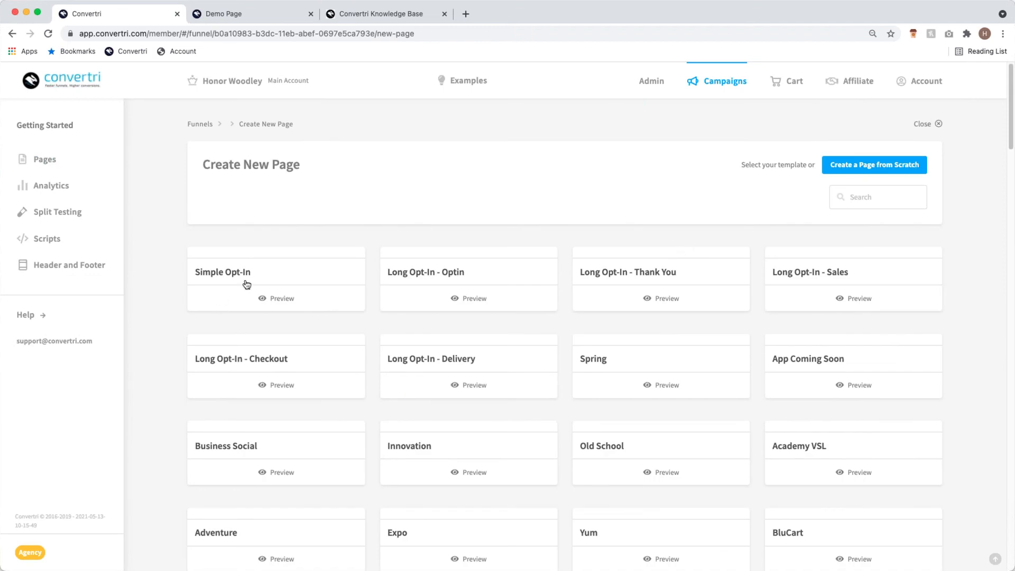
- Browse the template gallery from Simple Opt-In down to the Gym pages and back to the top
{"action": "left_click", "coordinate": [275, 284]}
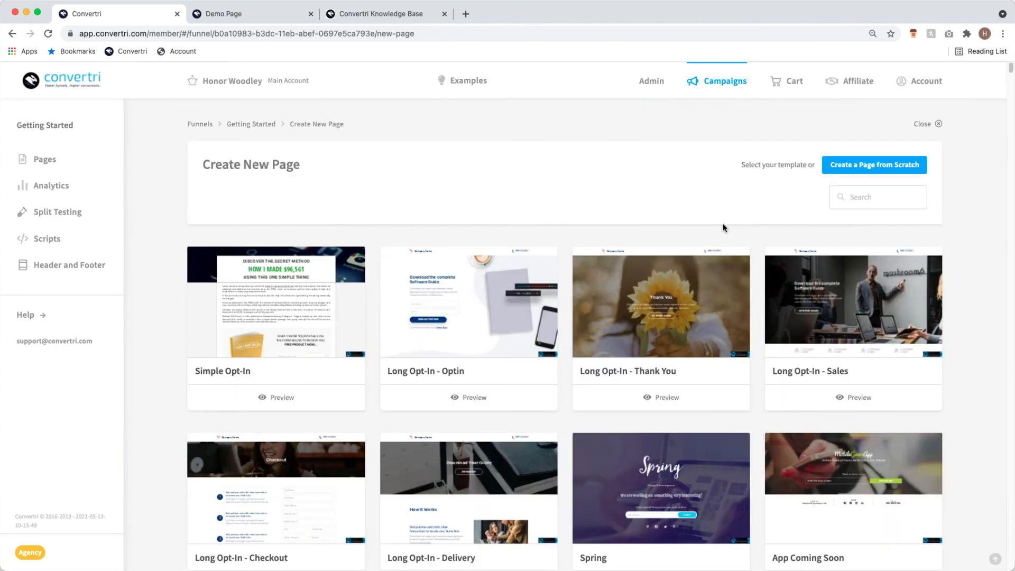
{"action": "scroll", "coordinate": [1012, 95], "scroll_direction": "down", "scroll_amount": 3}
{"action": "scroll", "coordinate": [1013, 95], "scroll_direction": "down", "scroll_amount": 20}
{"action": "scroll", "coordinate": [1010, 235], "scroll_direction": "down", "scroll_amount": 20}
{"action": "scroll", "coordinate": [723, 230], "scroll_direction": "down", "scroll_amount": 20}
{"action": "scroll", "coordinate": [597, 239], "scroll_direction": "down", "scroll_amount": 10}
{"action": "scroll", "coordinate": [1004, 423], "scroll_direction": "down", "scroll_amount": 4}
{"action": "scroll", "coordinate": [999, 448], "scroll_direction": "down", "scroll_amount": 5}
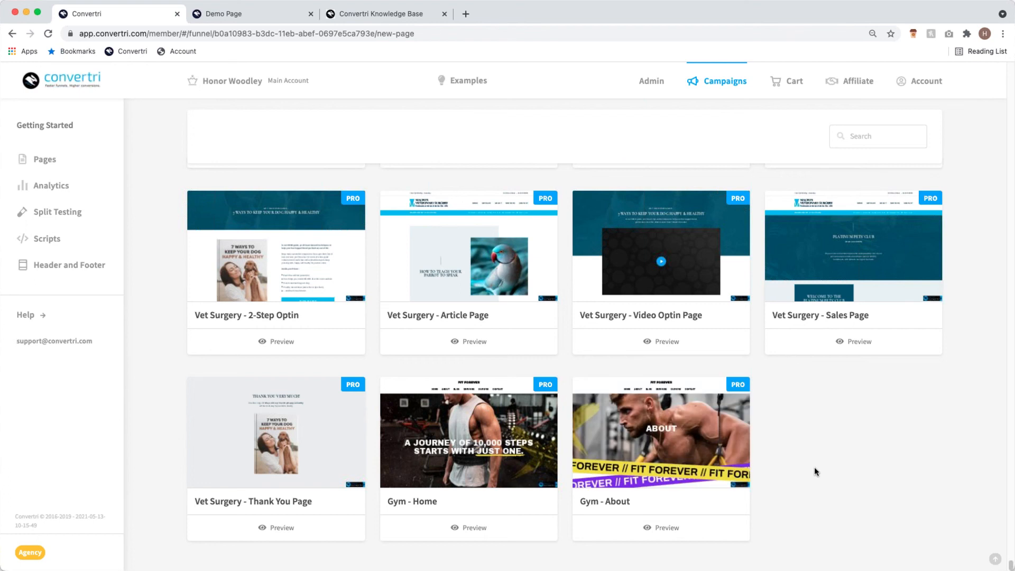
{"action": "scroll", "coordinate": [814, 467], "scroll_direction": "up", "scroll_amount": 7}
{"action": "scroll", "coordinate": [753, 337], "scroll_direction": "up", "scroll_amount": 4}
{"action": "scroll", "coordinate": [752, 338], "scroll_direction": "up", "scroll_amount": 3}
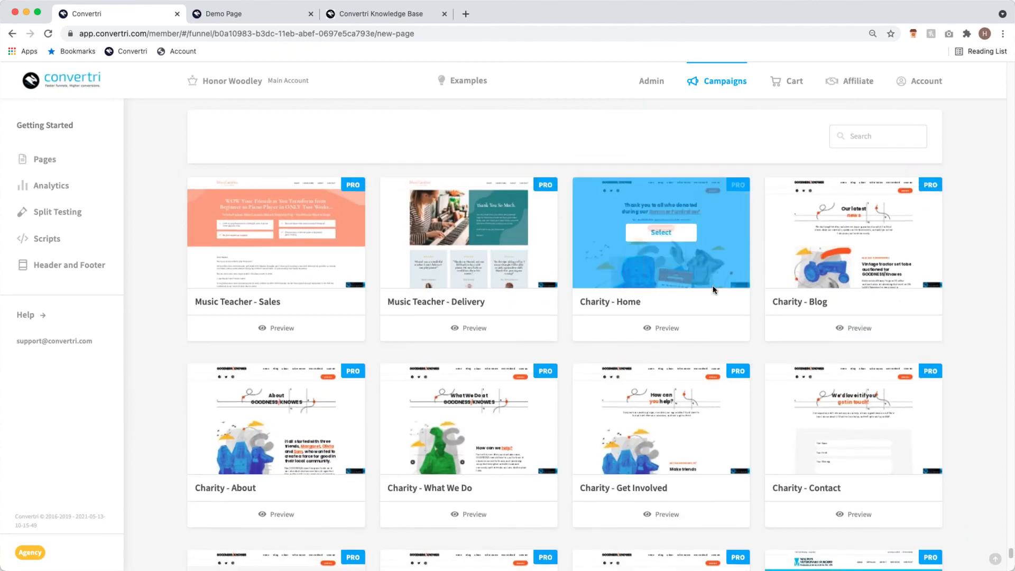
{"action": "scroll", "coordinate": [671, 264], "scroll_direction": "up", "scroll_amount": 3}
{"action": "scroll", "coordinate": [681, 265], "scroll_direction": "up", "scroll_amount": 3}
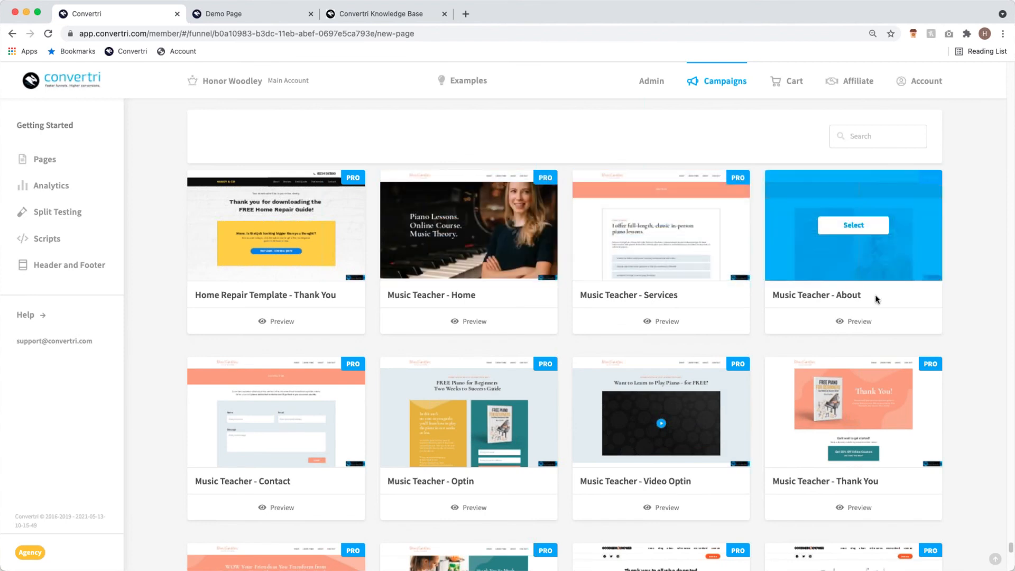
{"action": "left_click", "coordinate": [274, 412]}
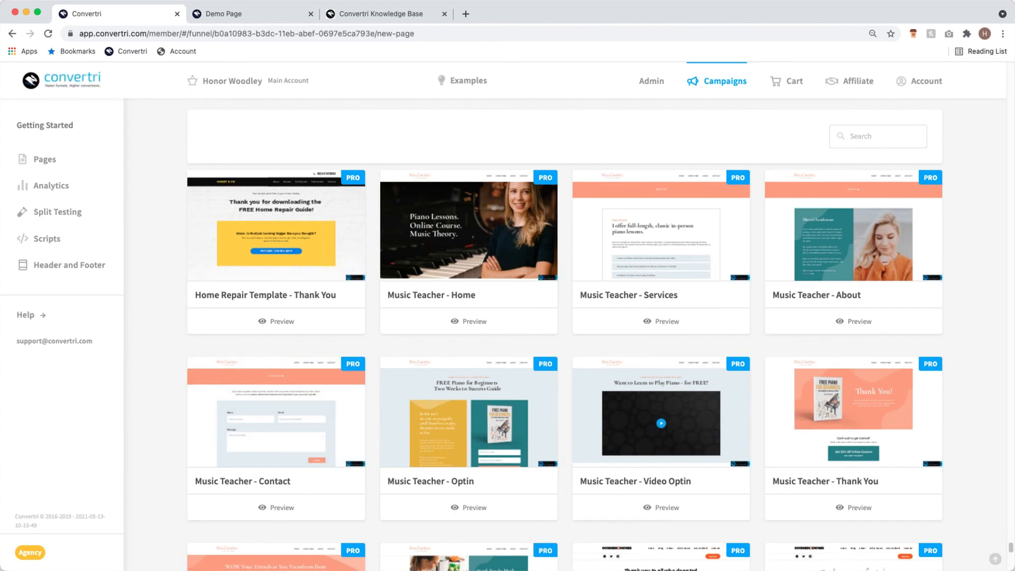
{"action": "scroll", "coordinate": [723, 239], "scroll_direction": "up", "scroll_amount": 10}
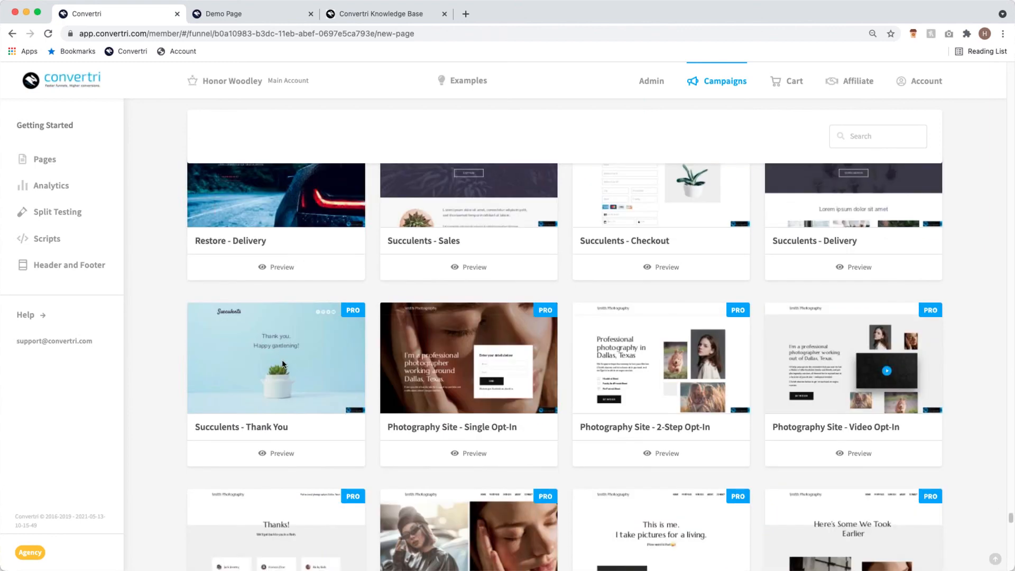
{"action": "scroll", "coordinate": [237, 360], "scroll_direction": "up", "scroll_amount": 1}
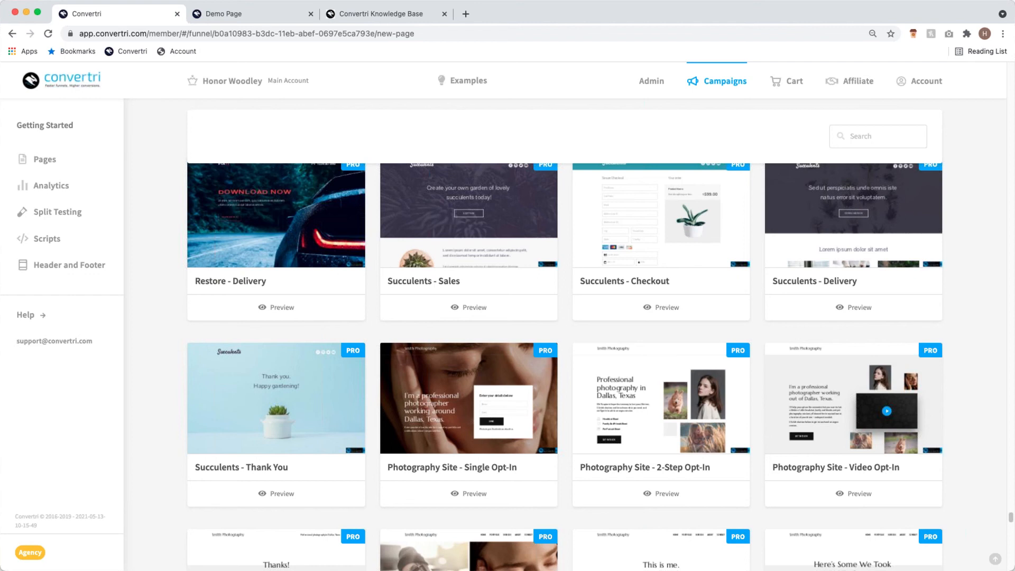
{"action": "scroll", "coordinate": [338, 360], "scroll_direction": "up", "scroll_amount": 3}
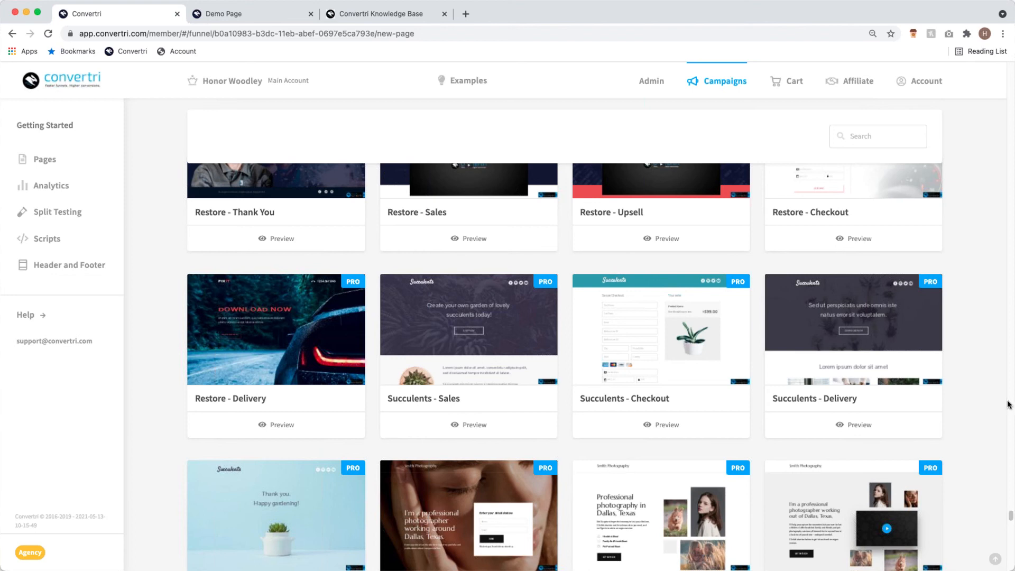
{"action": "left_click_drag", "start_coordinate": [1011, 516], "coordinate": [998, 97]}
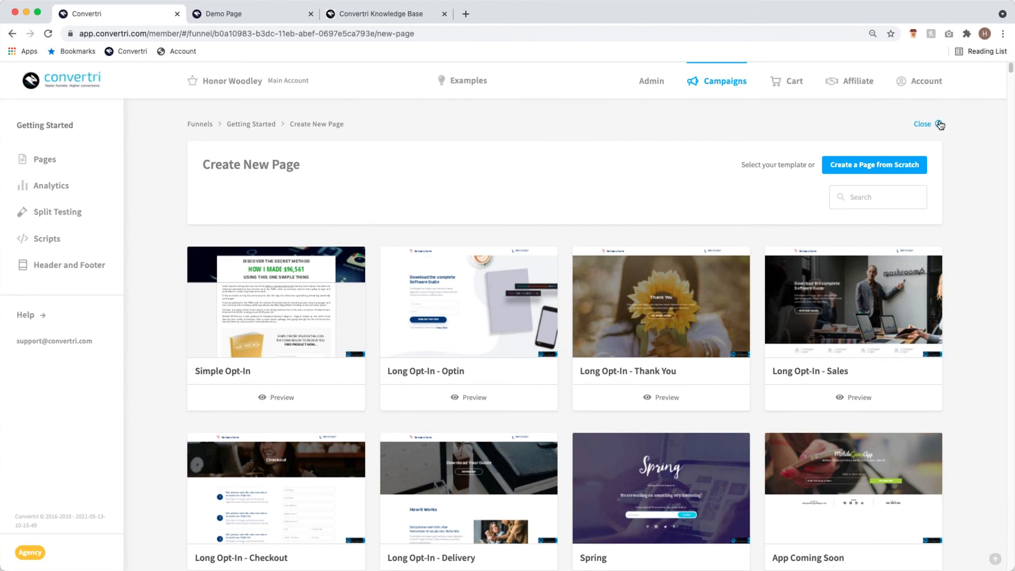
- Close the Create New Page gallery without picking a template
{"action": "left_click", "coordinate": [939, 124]}
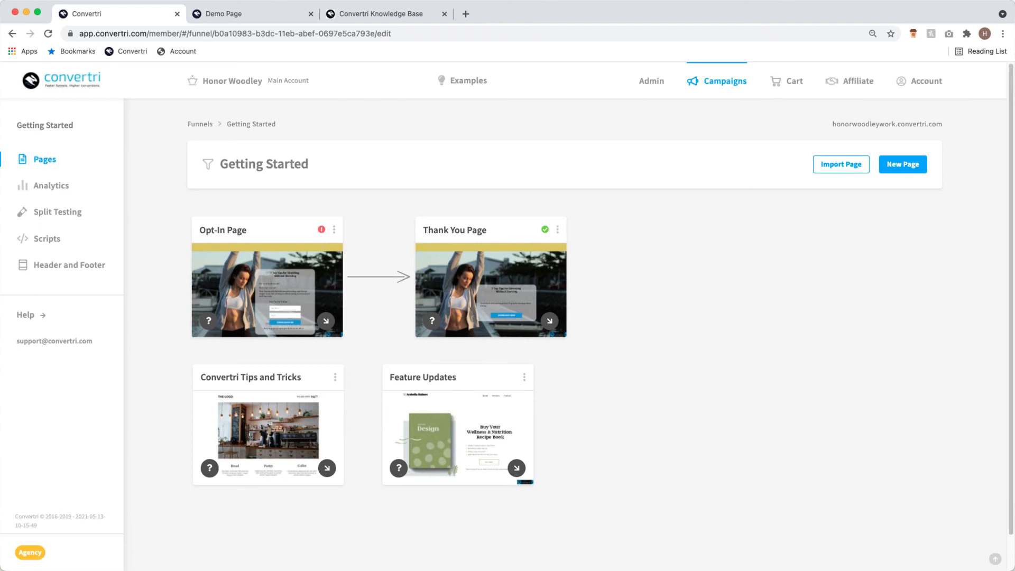
- Edit the Opt-In Page and show the More Elements list
{"action": "left_click", "coordinate": [280, 292]}
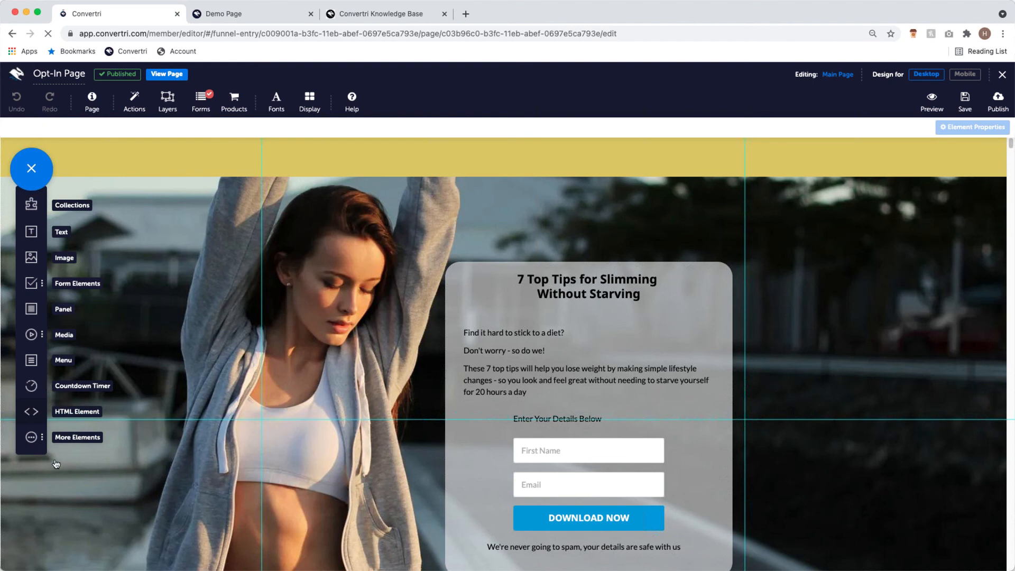
{"action": "left_click", "coordinate": [31, 438]}
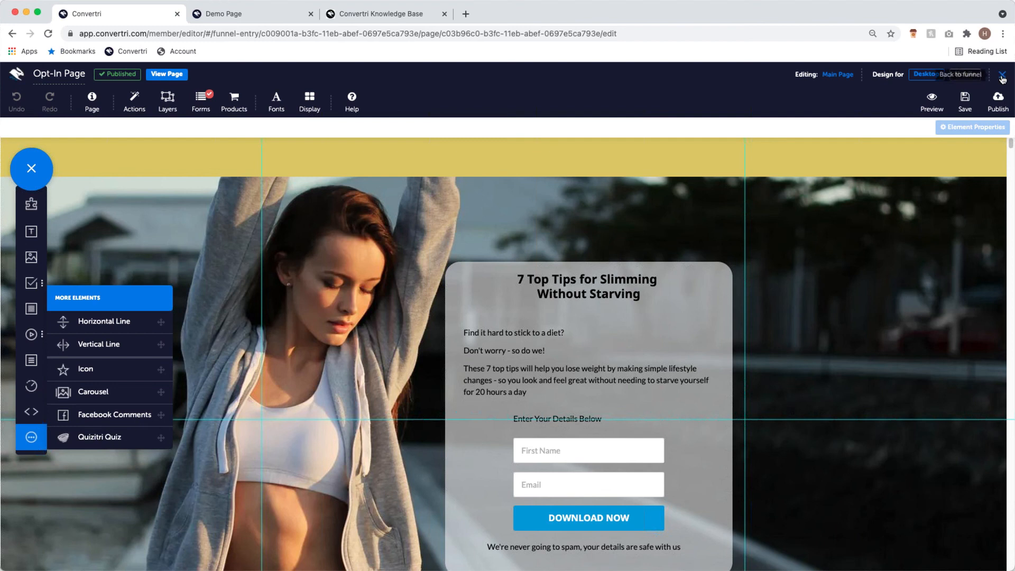
- Exit the Opt-In Page editor back to the Getting Started funnel page list
{"action": "left_click", "coordinate": [539, 224]}
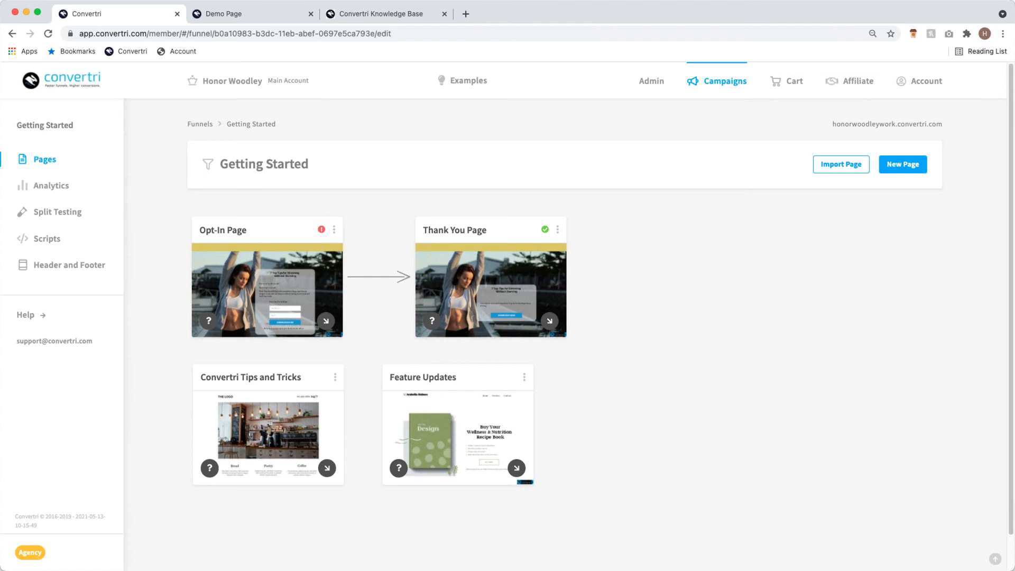
- Look over the Products and product groups list
{"action": "left_click", "coordinate": [789, 83]}
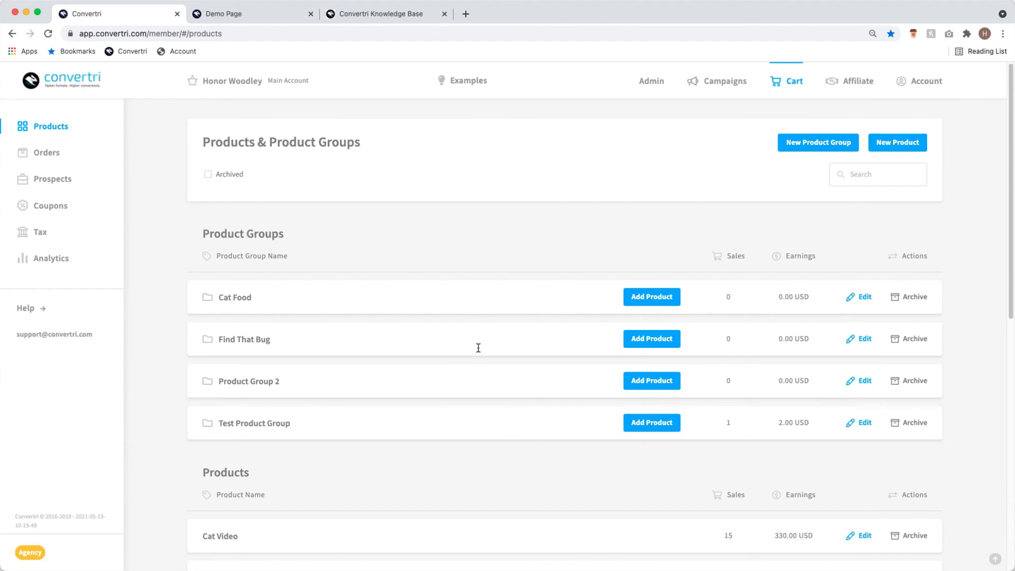
{"action": "scroll", "coordinate": [472, 250], "scroll_direction": "down", "scroll_amount": 9}
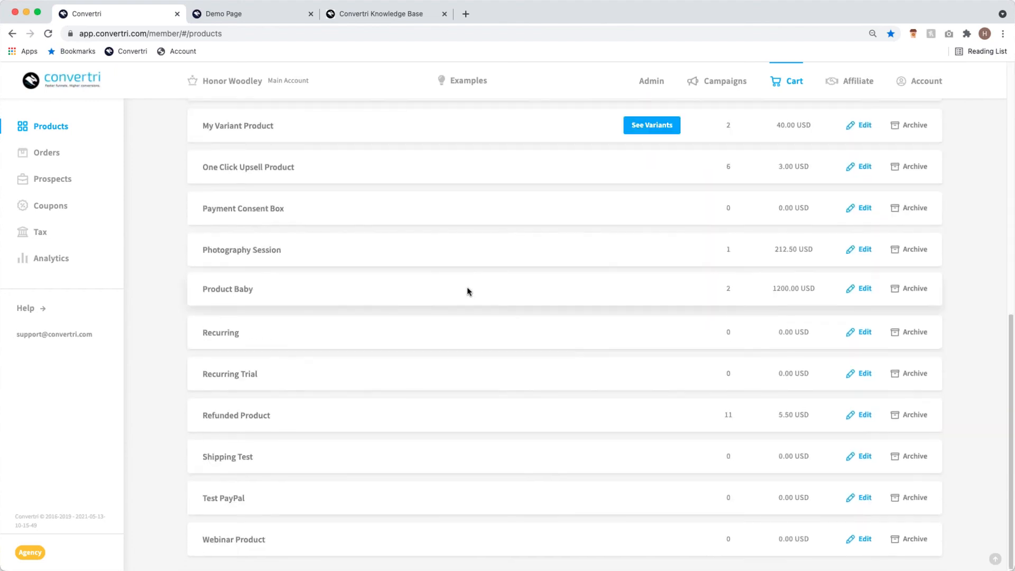
{"action": "scroll", "coordinate": [464, 298], "scroll_direction": "up", "scroll_amount": 5}
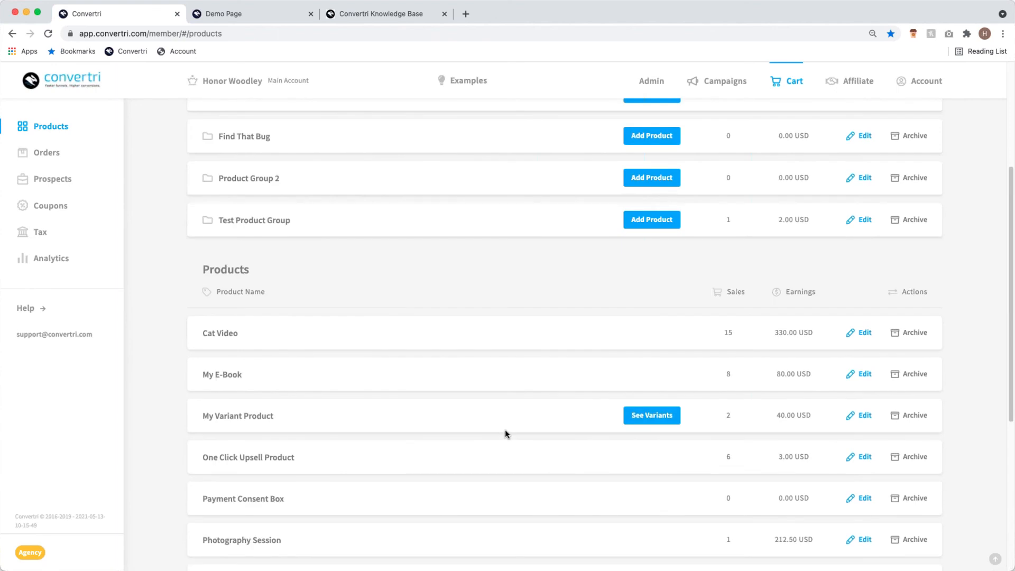
{"action": "scroll", "coordinate": [505, 431], "scroll_direction": "down", "scroll_amount": 5}
{"action": "scroll", "coordinate": [505, 433], "scroll_direction": "up", "scroll_amount": 7}
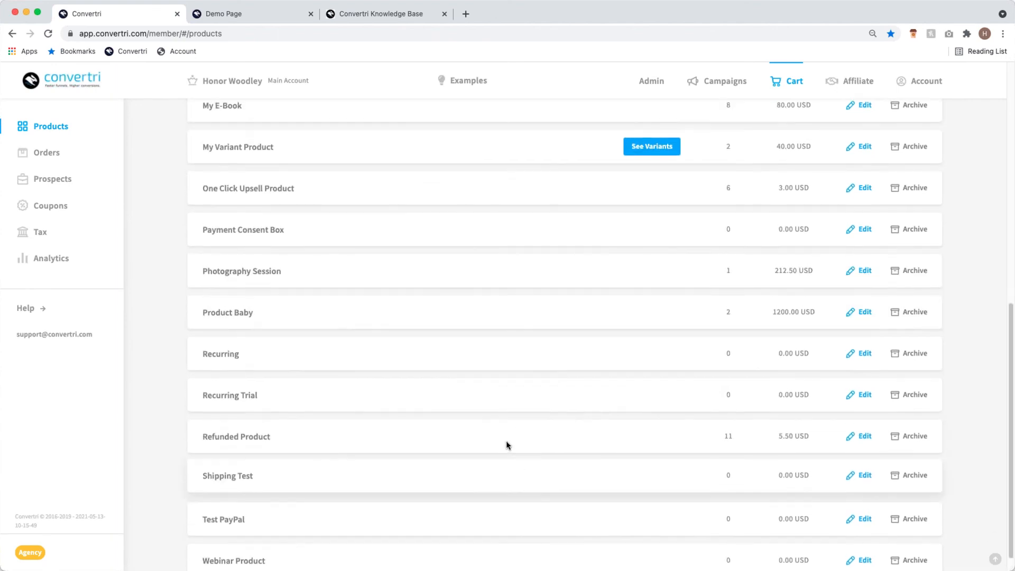
{"action": "scroll", "coordinate": [515, 434], "scroll_direction": "up", "scroll_amount": 2}
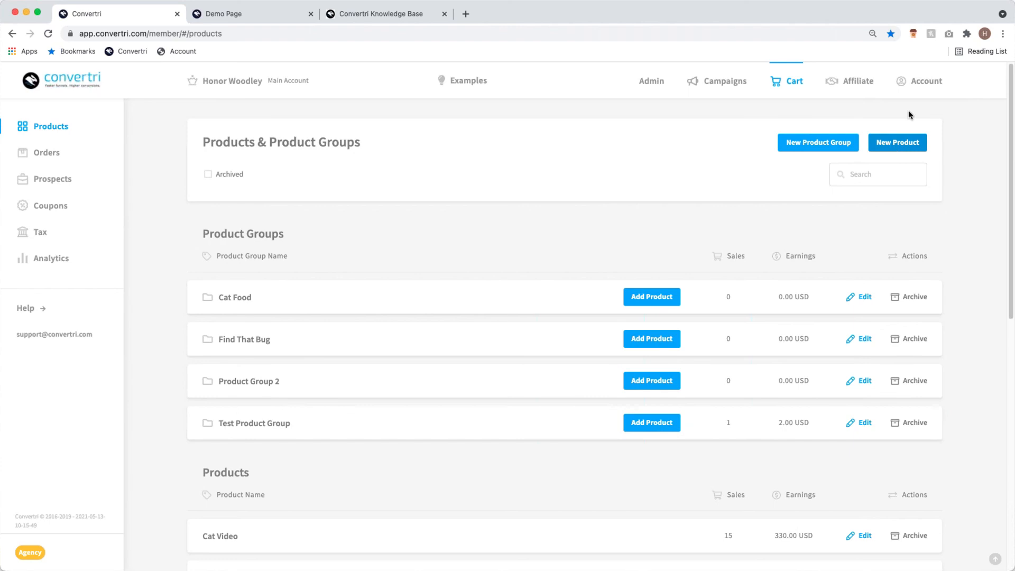
- Open the Getting Started funnel from the Funnels list
{"action": "left_click", "coordinate": [752, 98]}
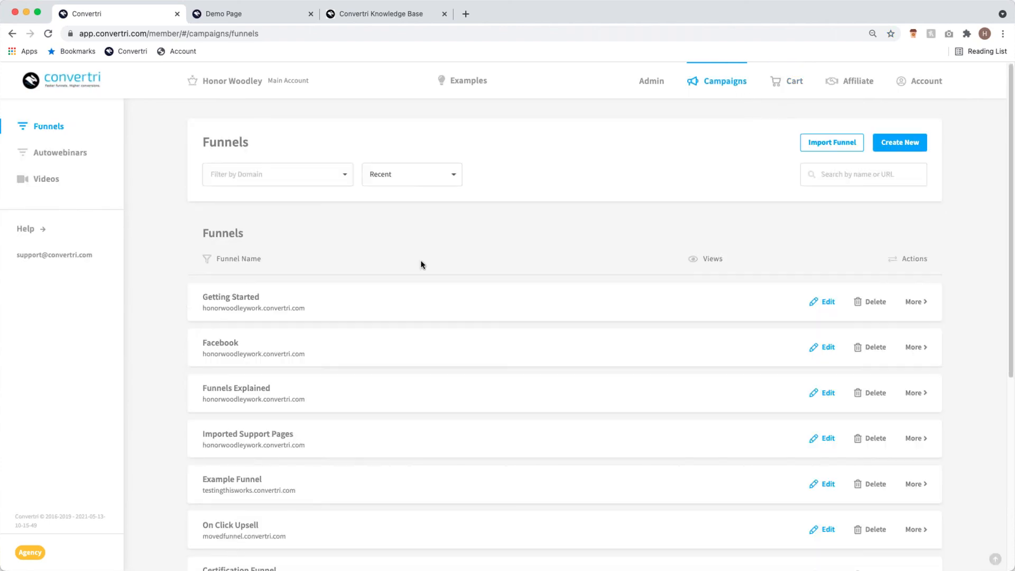
{"action": "left_click", "coordinate": [366, 311]}
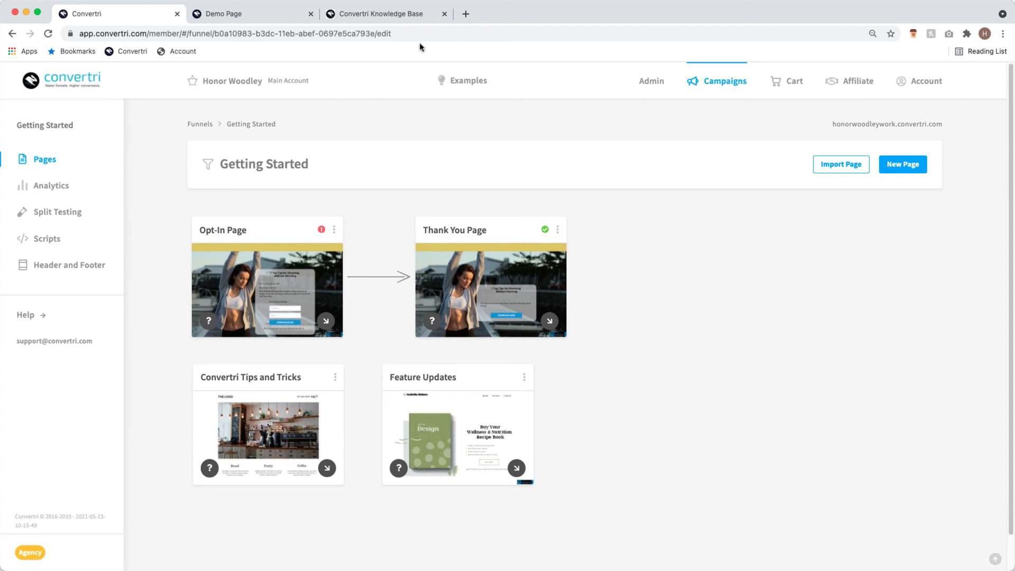
{"action": "left_click", "coordinate": [398, 20]}
- Select the help site's web address and scroll through the knowledge base page
{"action": "left_click", "coordinate": [211, 33]}
{"action": "left_click_drag", "start_coordinate": [288, 32], "coordinate": [73, 31]}
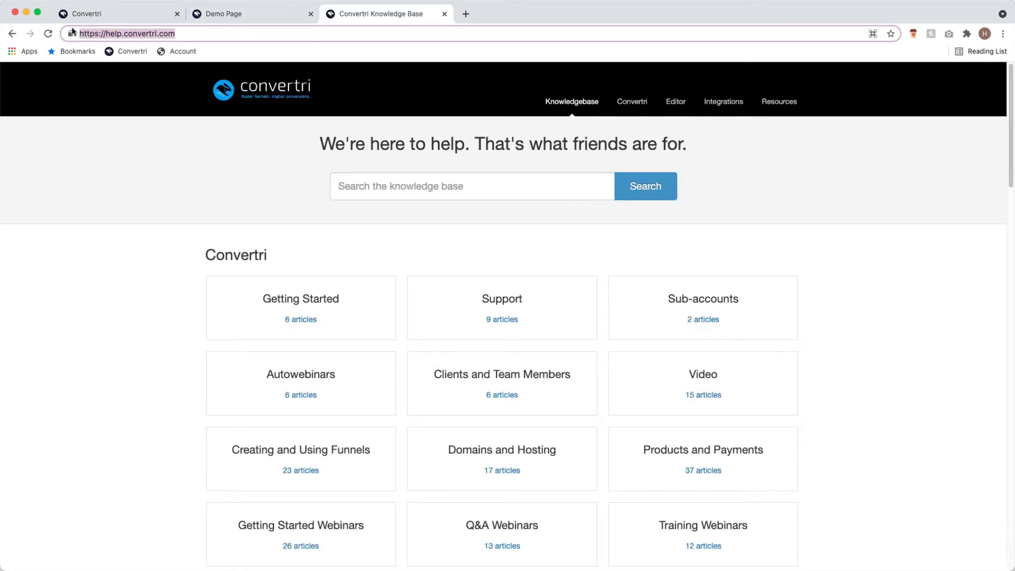
{"action": "scroll", "coordinate": [474, 247], "scroll_direction": "down", "scroll_amount": 3}
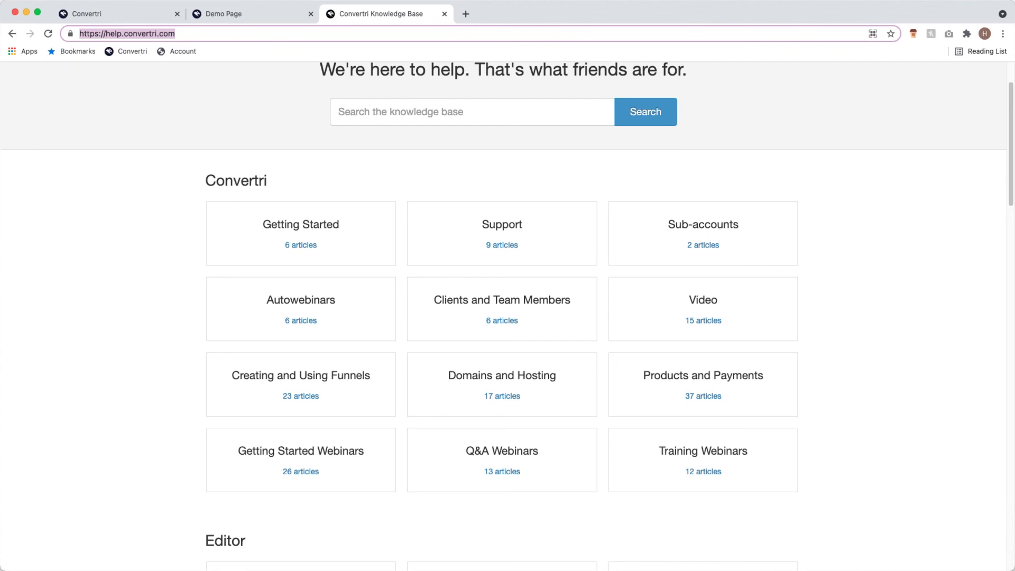
{"action": "scroll", "coordinate": [715, 318], "scroll_direction": "up", "scroll_amount": 3}
{"action": "scroll", "coordinate": [671, 392], "scroll_direction": "down", "scroll_amount": 3}
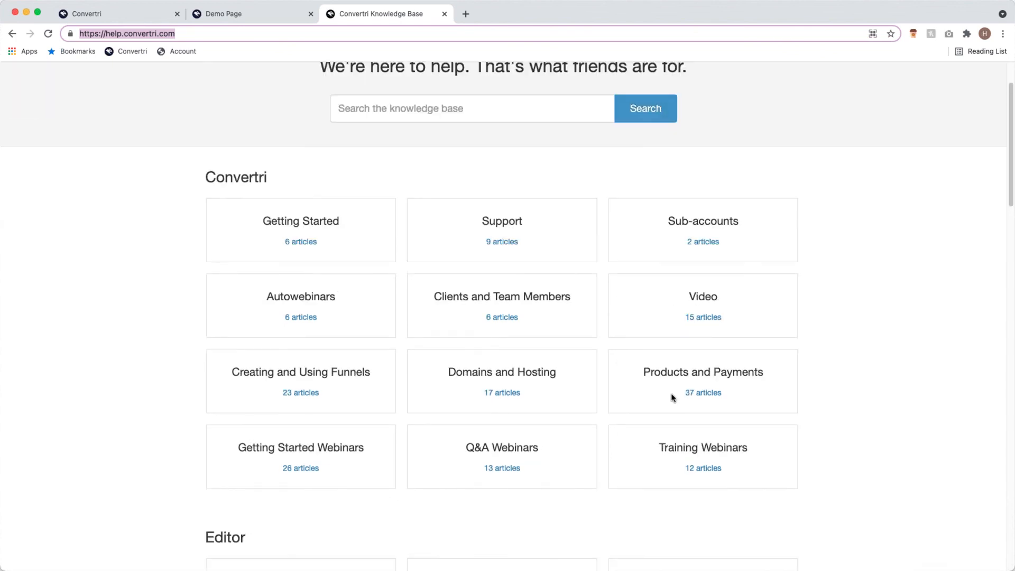
- Search the knowledge base for 'checkout', then switch back to the Convertri funnel's pages
{"action": "left_click", "coordinate": [495, 109]}
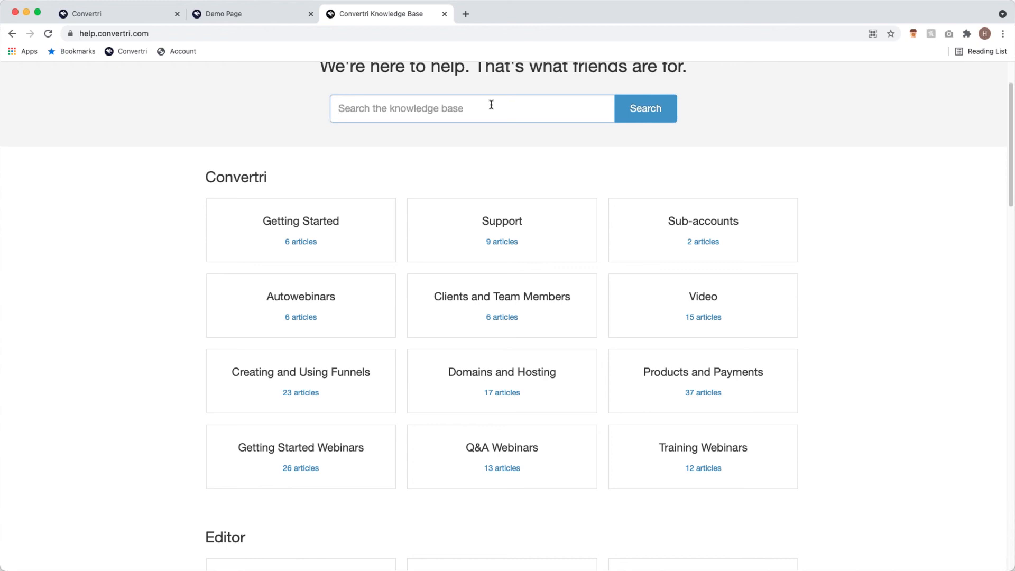
{"action": "type", "text": "checkout"}
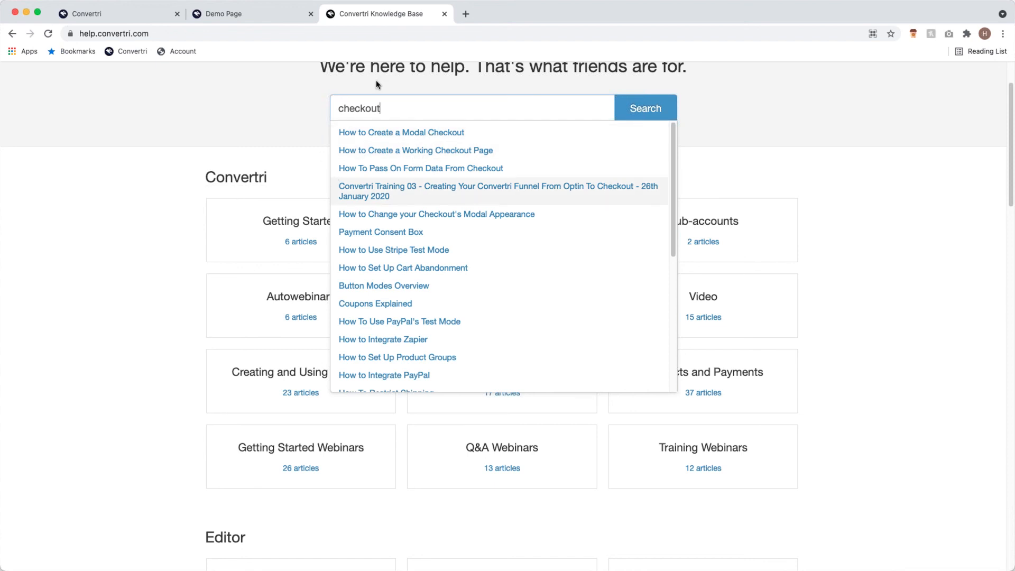
{"action": "left_click", "coordinate": [165, 22]}
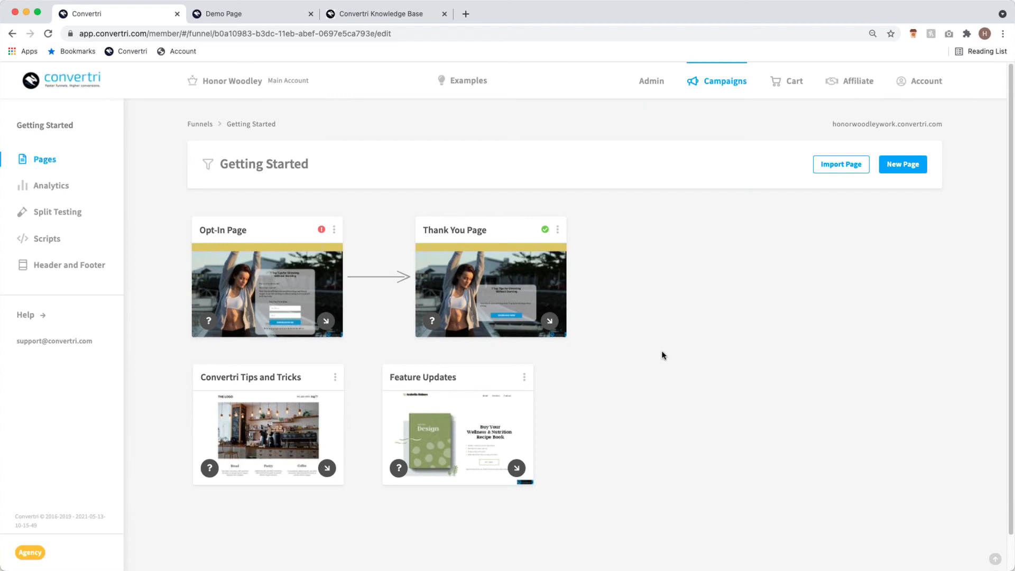
{"action": "mouse_move", "coordinate": [323, 230]}
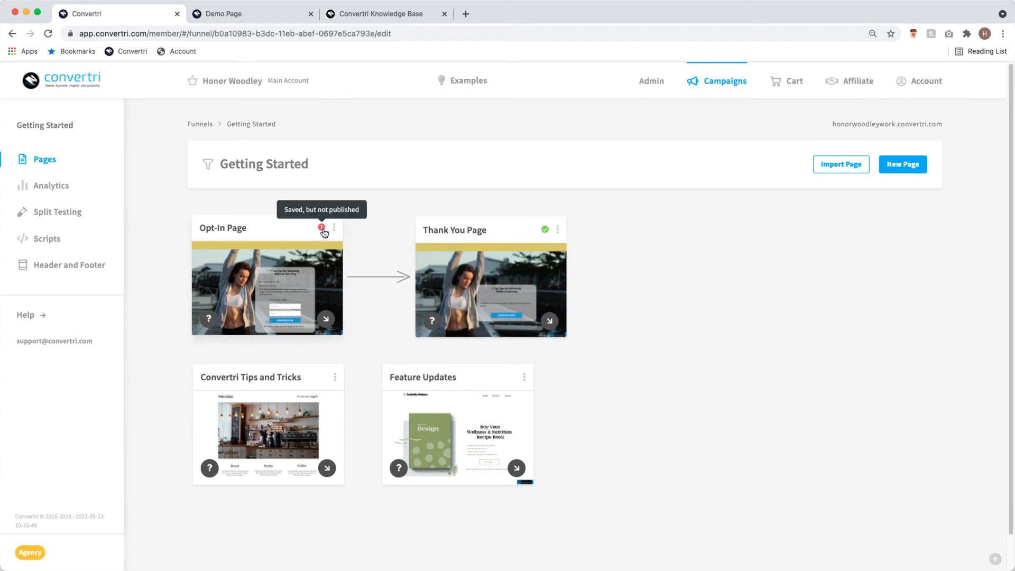
{"action": "mouse_move", "coordinate": [543, 230]}
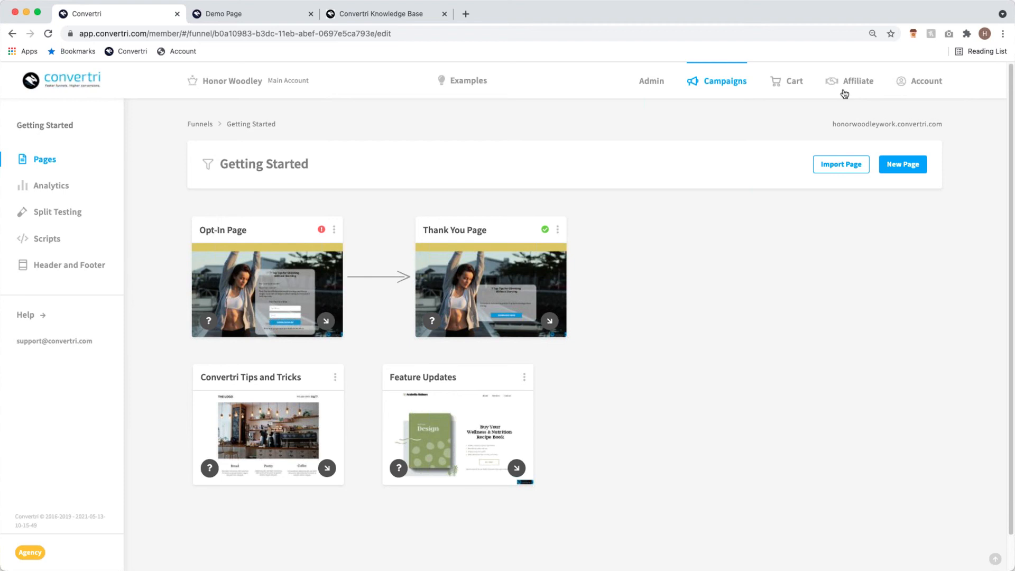
{"action": "left_click", "coordinate": [842, 164]}
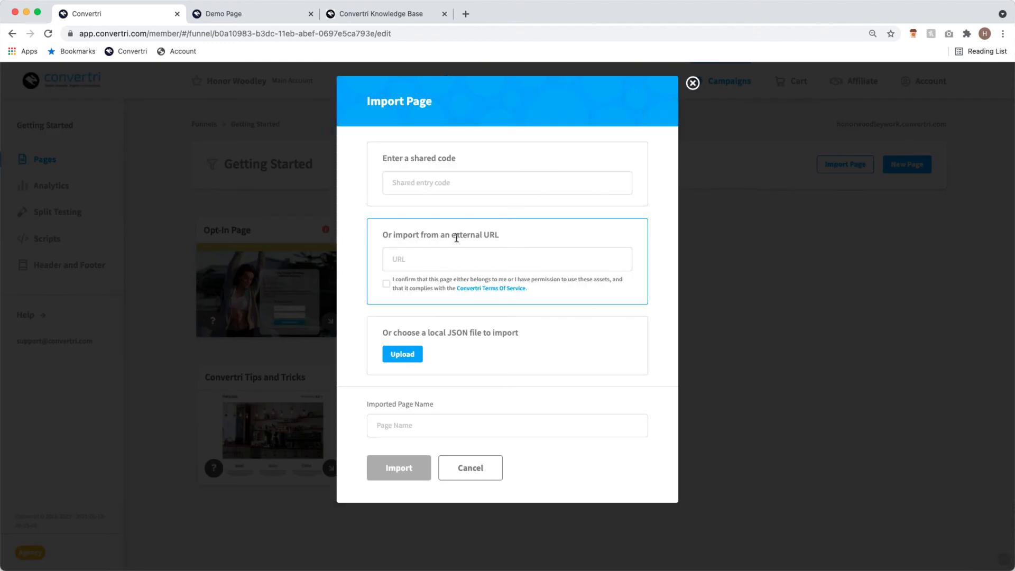
{"action": "left_click", "coordinate": [447, 262]}
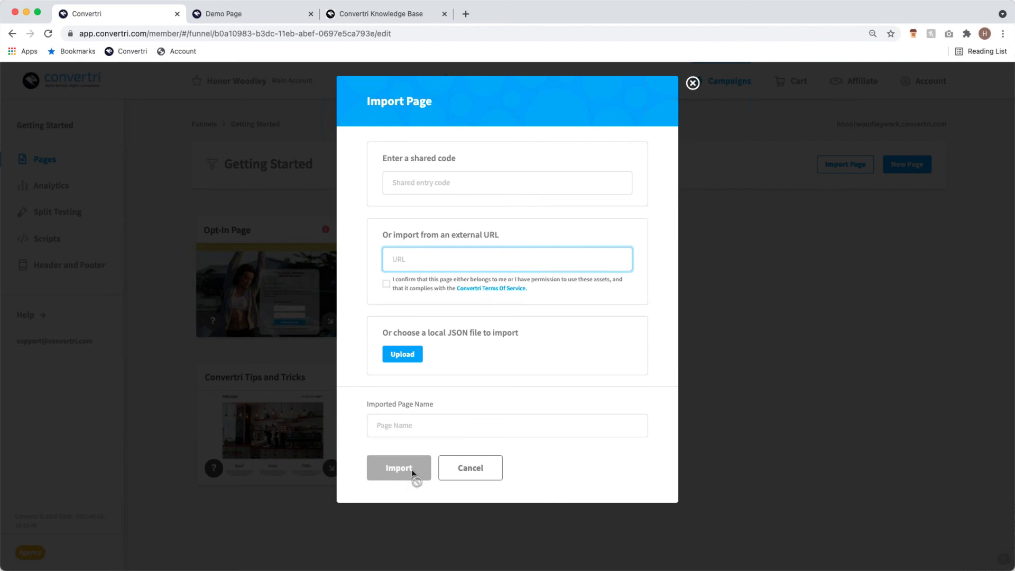
{"action": "left_click", "coordinate": [692, 84]}
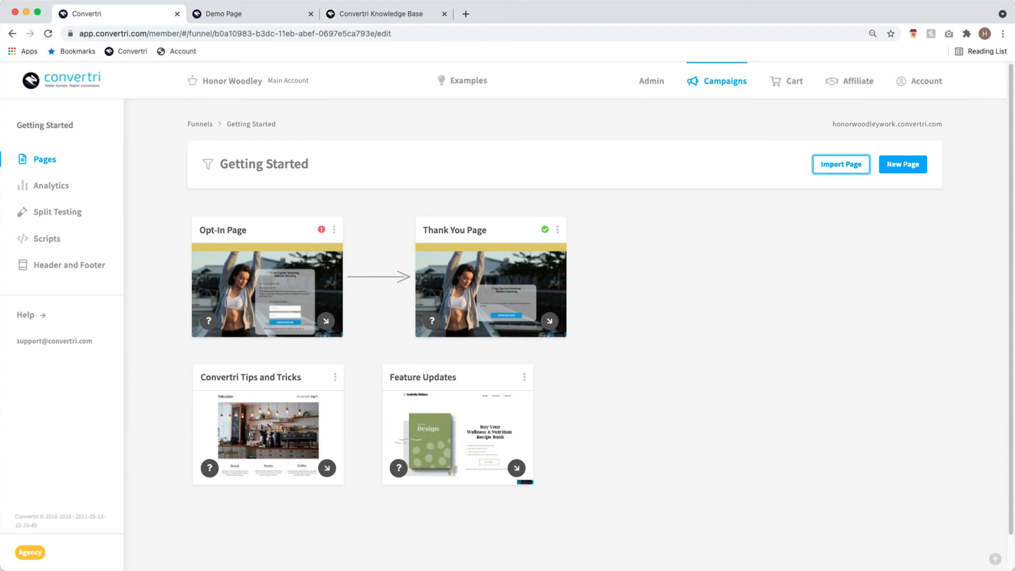
- Replace the 'checkout' search with 'pop-up' and browse the Layers help category
{"action": "left_click", "coordinate": [375, 13]}
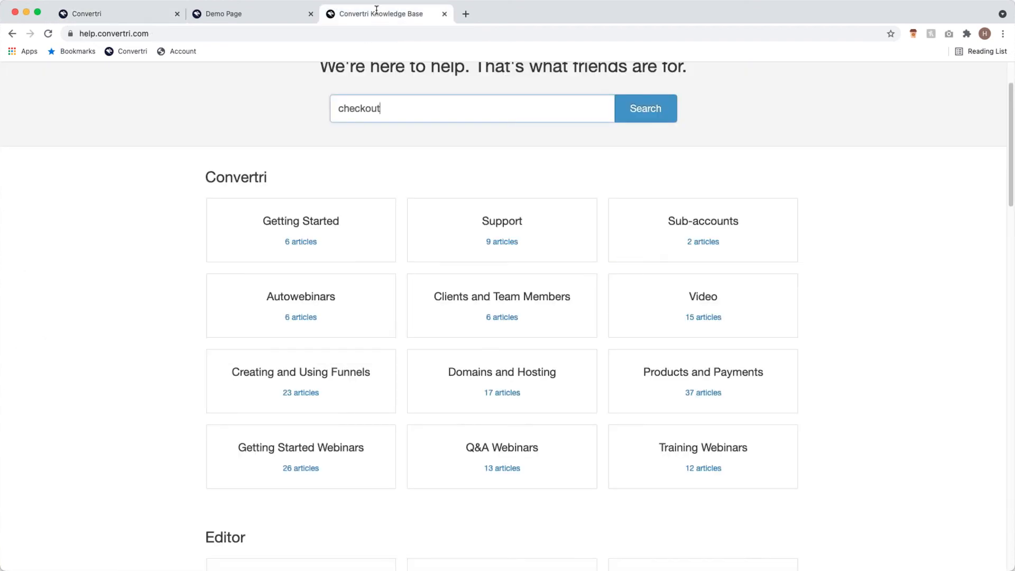
{"action": "double_click", "coordinate": [339, 110]}
{"action": "type", "text": "pop-up"}
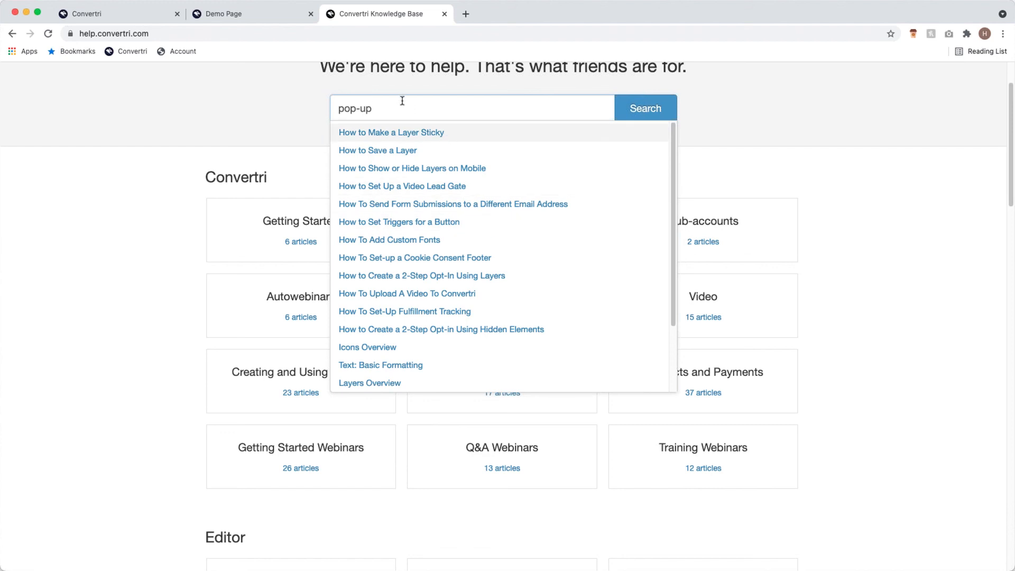
{"action": "key", "text": "Return"}
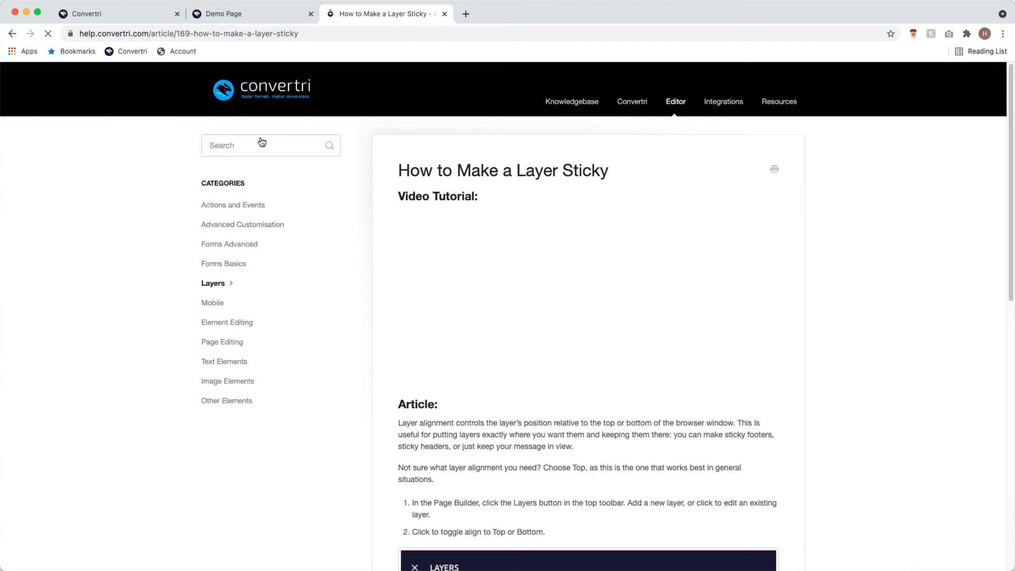
{"action": "left_click", "coordinate": [226, 284]}
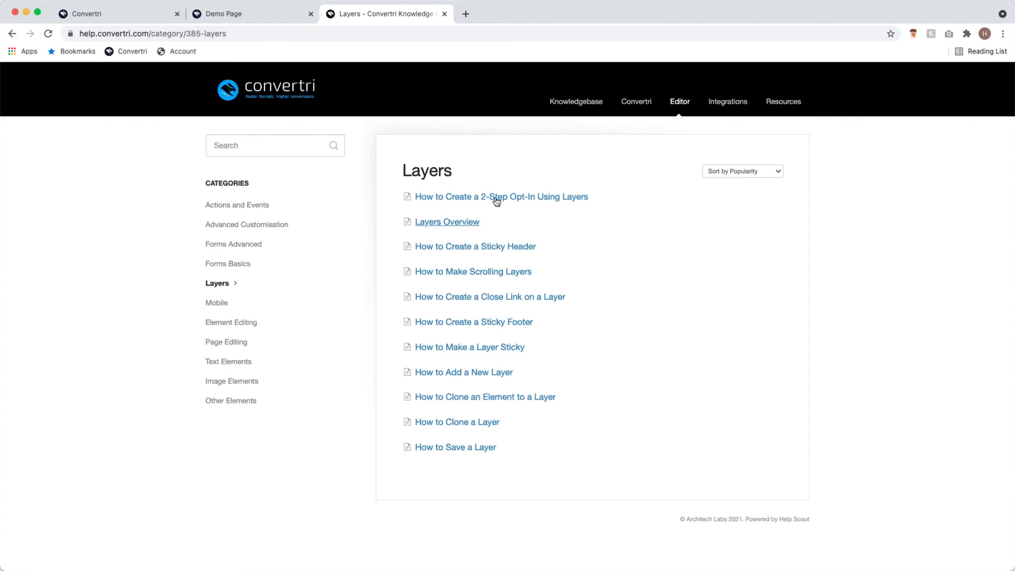
- Check the live Demo Page, then read the 2-Step Opt-In Using Layers article
{"action": "left_click", "coordinate": [254, 14]}
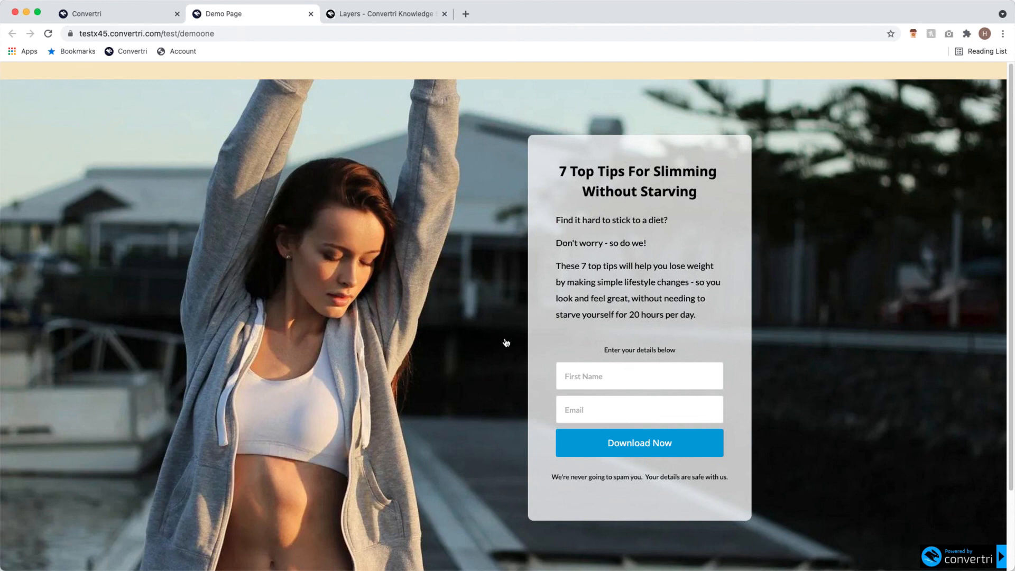
{"action": "left_click", "coordinate": [113, 13]}
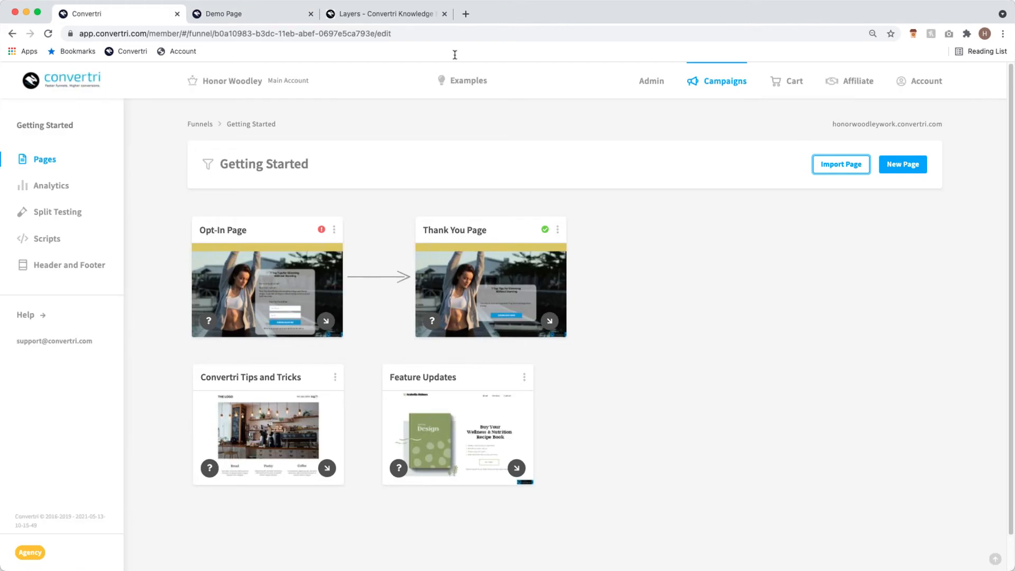
{"action": "left_click", "coordinate": [394, 14]}
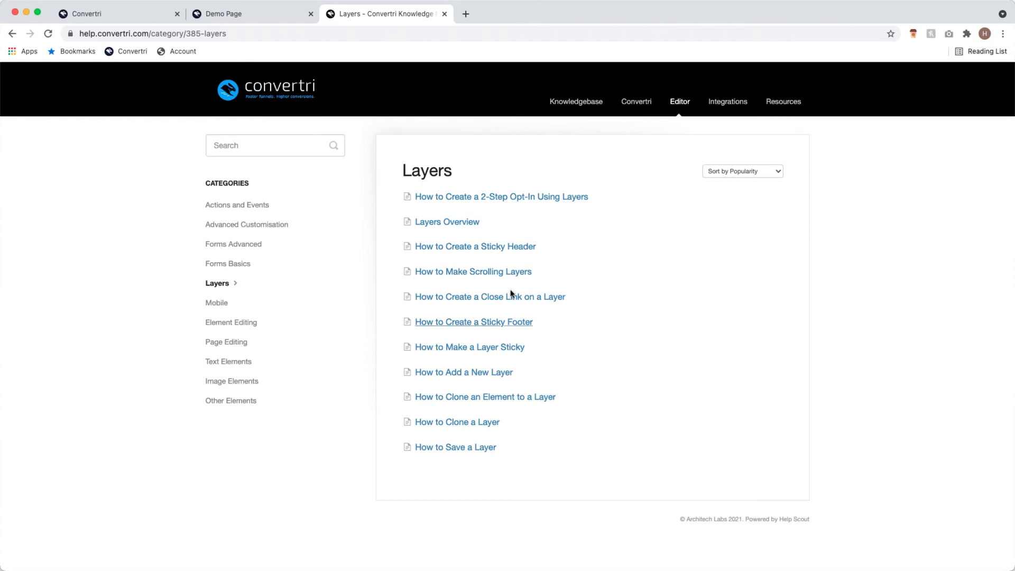
{"action": "left_click", "coordinate": [496, 202]}
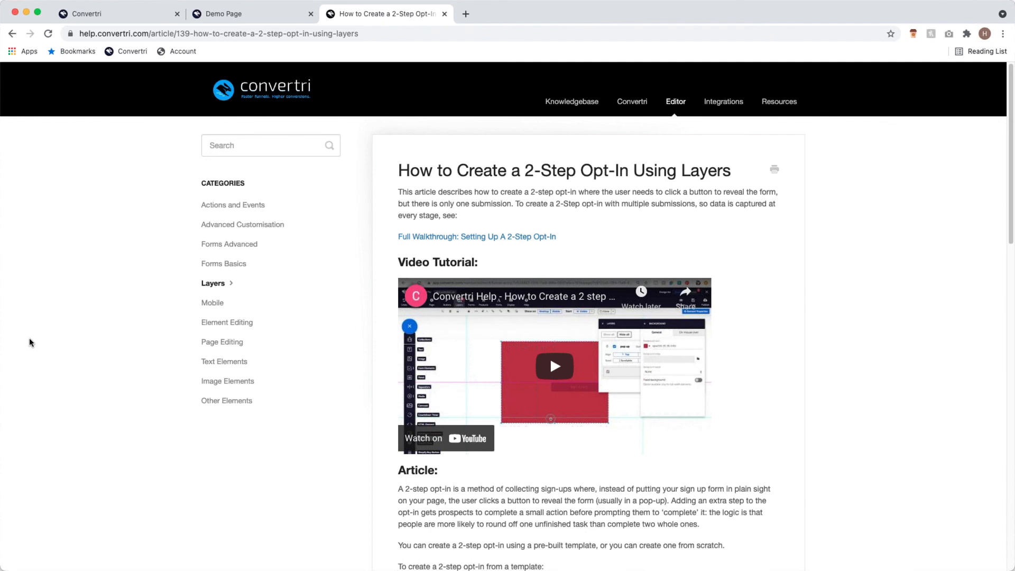
{"action": "left_click", "coordinate": [214, 284]}
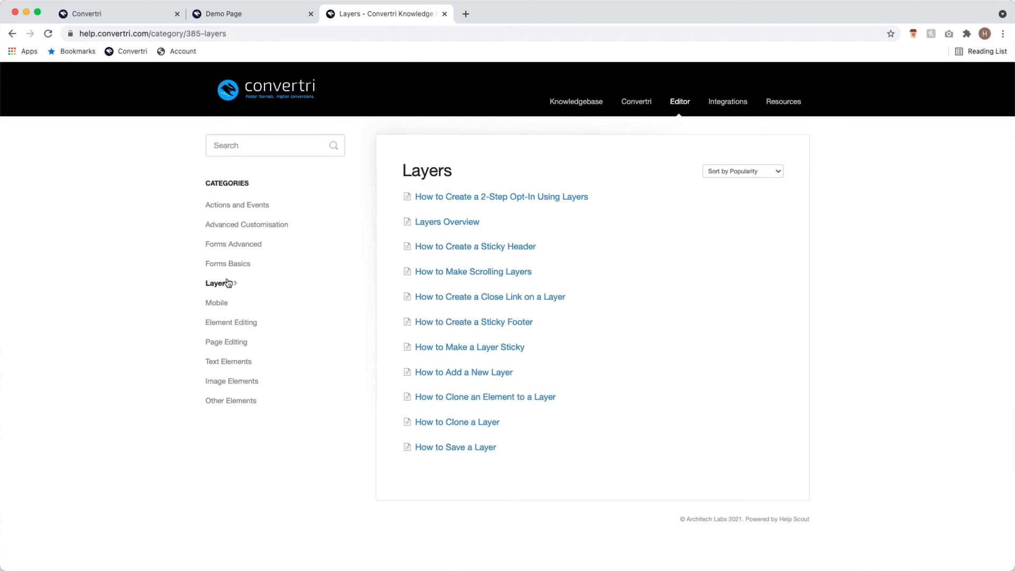
- Read 'How to Create a Pop Up' under Actions and Events, then return to the funnel's pages
{"action": "left_click", "coordinate": [258, 206]}
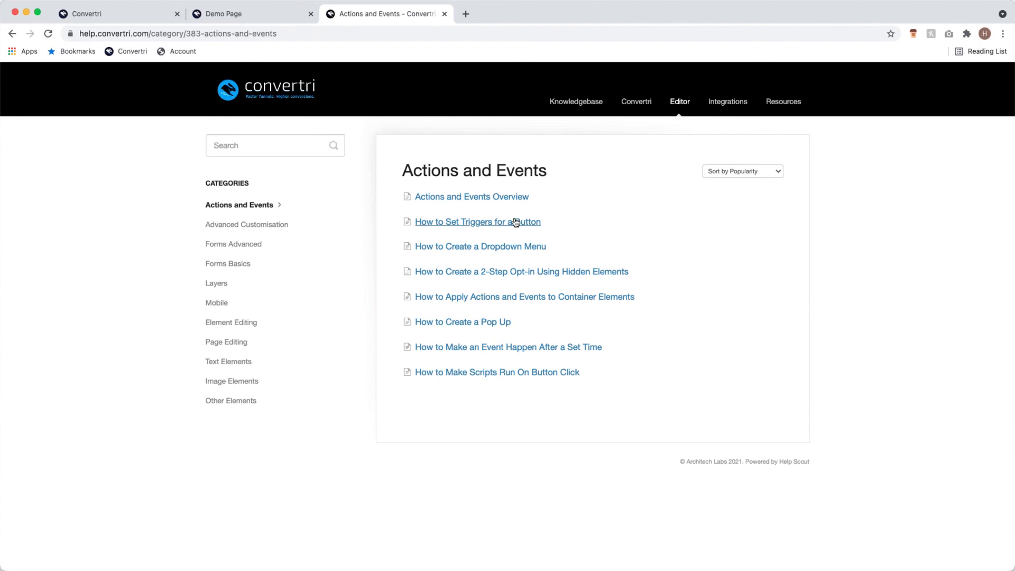
{"action": "left_click", "coordinate": [480, 323]}
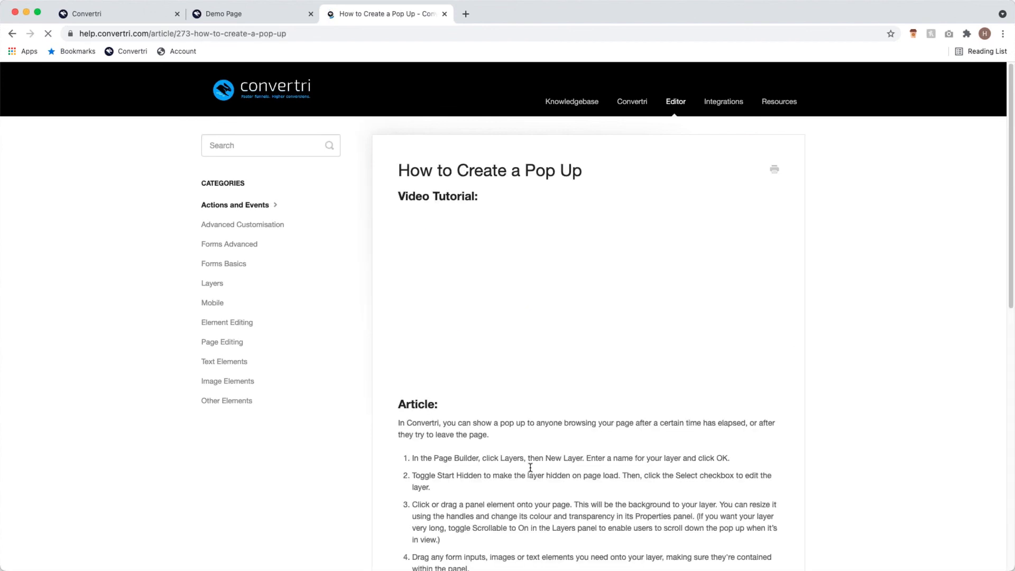
{"action": "scroll", "coordinate": [474, 380], "scroll_direction": "down", "scroll_amount": 4}
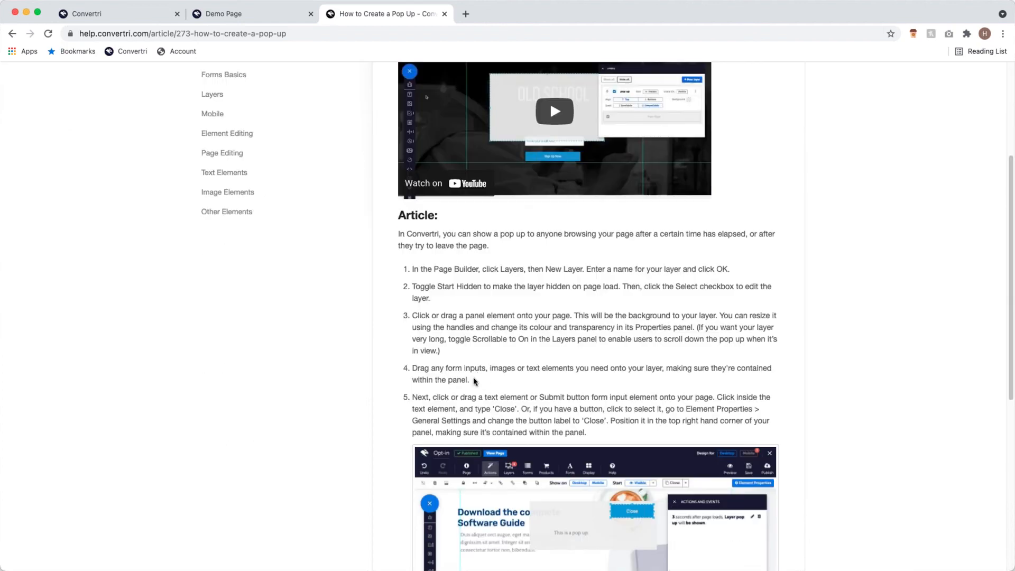
{"action": "scroll", "coordinate": [358, 389], "scroll_direction": "down", "scroll_amount": 2}
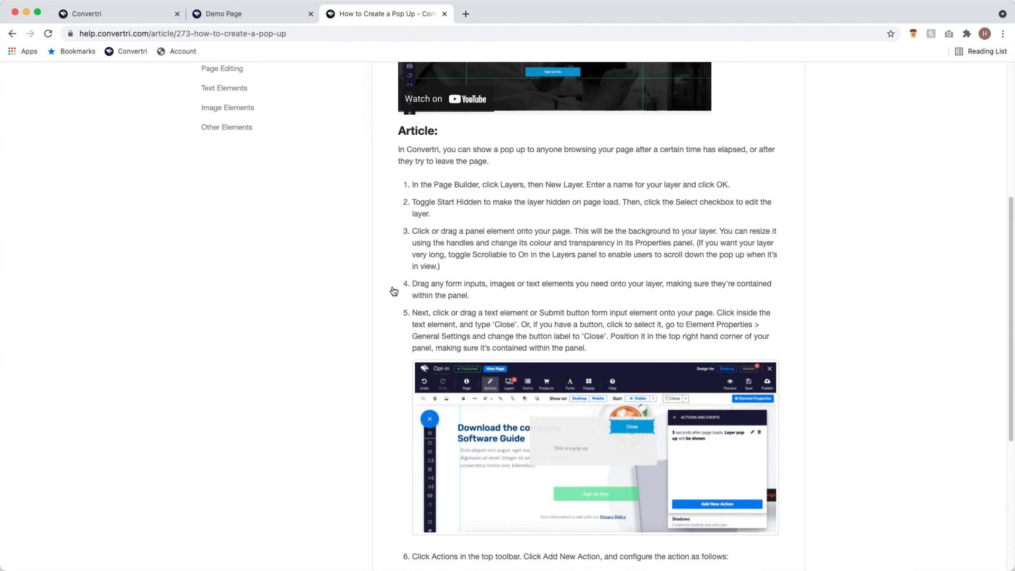
{"action": "scroll", "coordinate": [389, 290], "scroll_direction": "up", "scroll_amount": 6}
{"action": "left_click", "coordinate": [254, 208]}
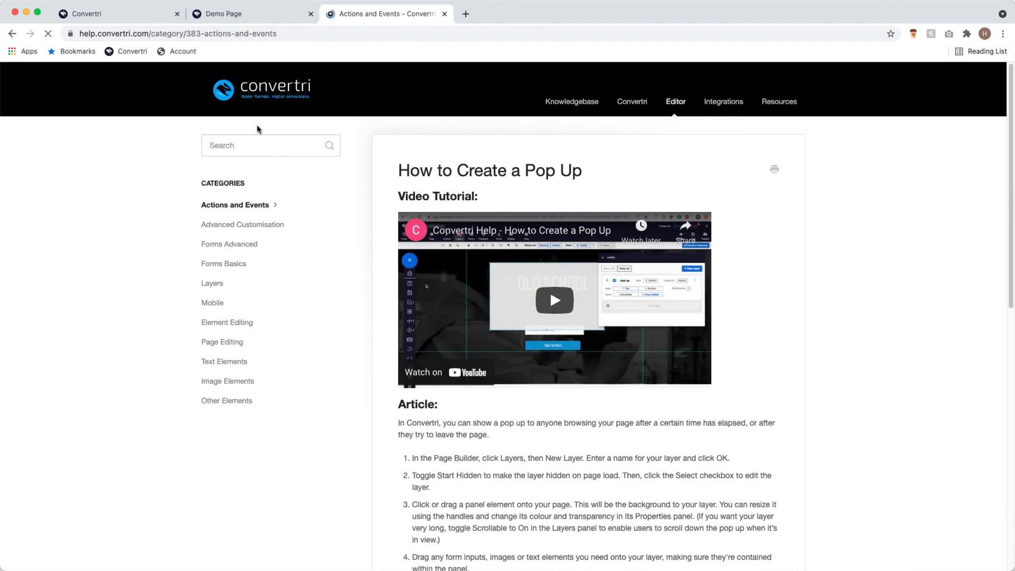
{"action": "left_click", "coordinate": [144, 23]}
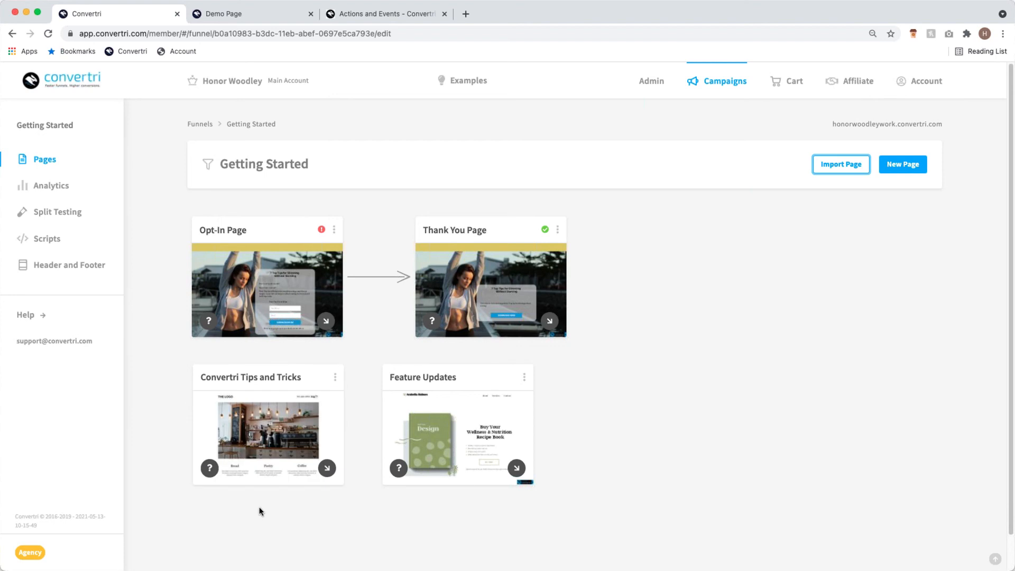
- Choose Edit Page on the Convertri Tips and Tricks card to open the café page
{"action": "mouse_move", "coordinate": [272, 451]}
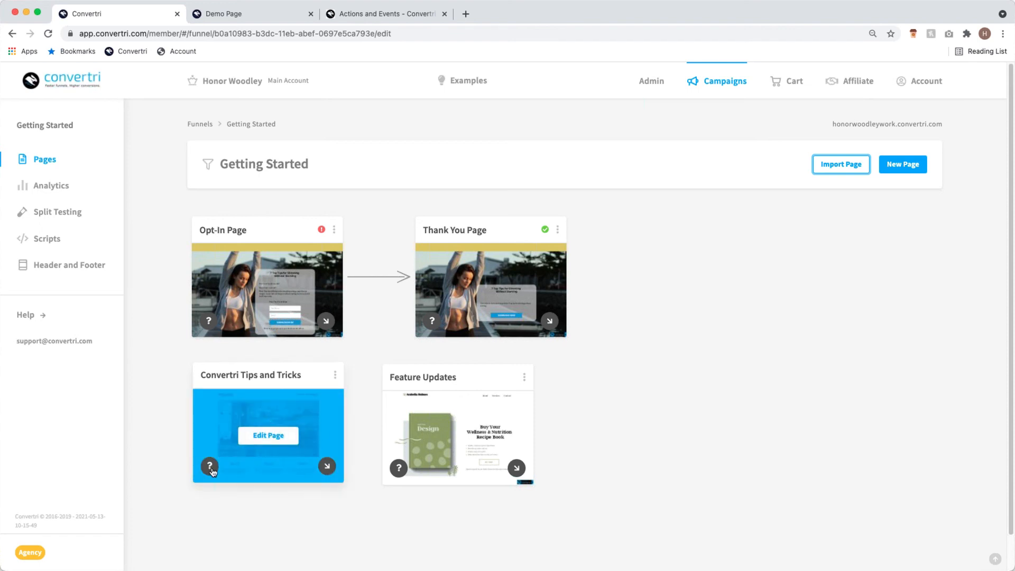
{"action": "left_click", "coordinate": [263, 440]}
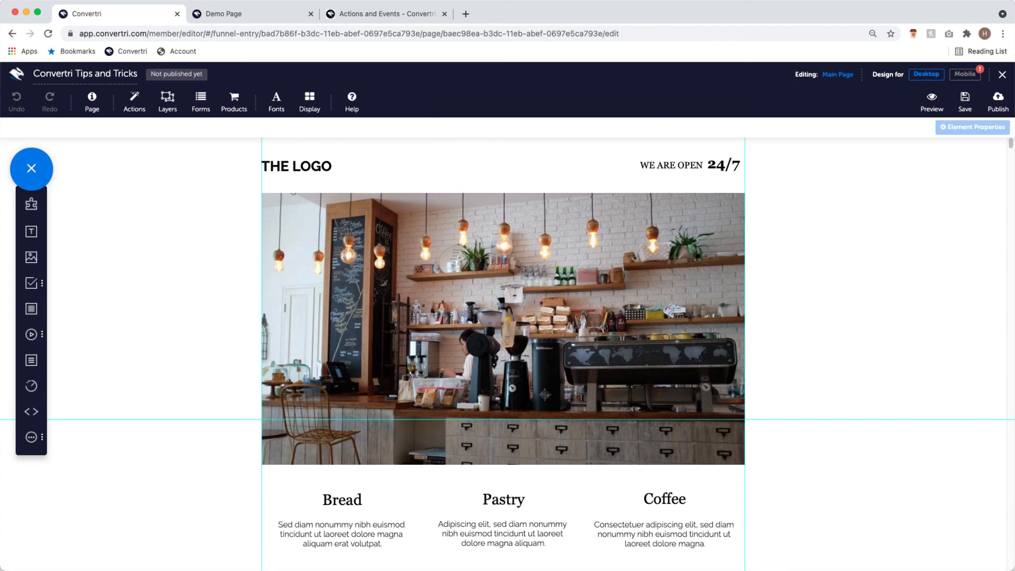
{"action": "left_click", "coordinate": [220, 228]}
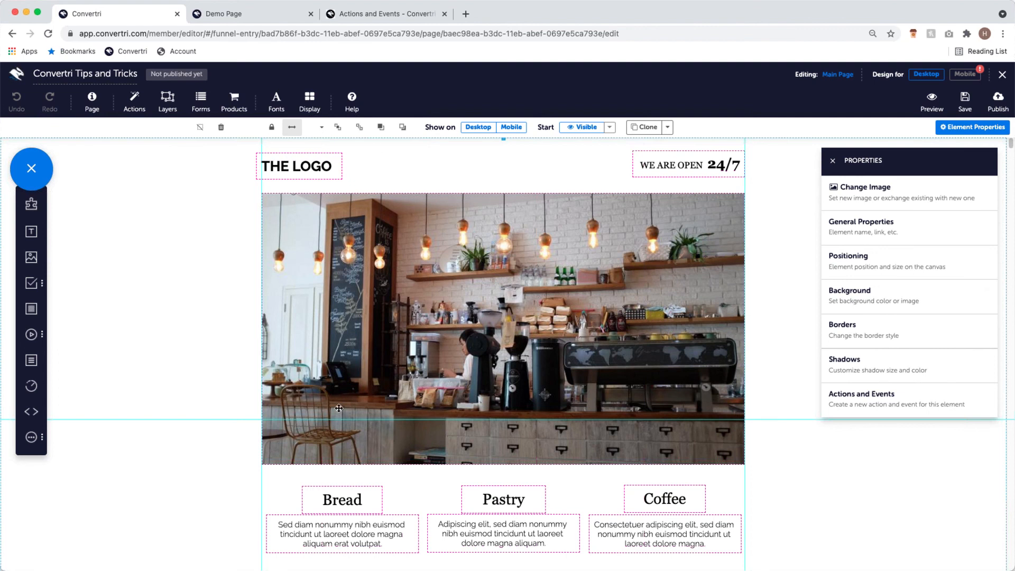
{"action": "scroll", "coordinate": [378, 432], "scroll_direction": "down", "scroll_amount": 3}
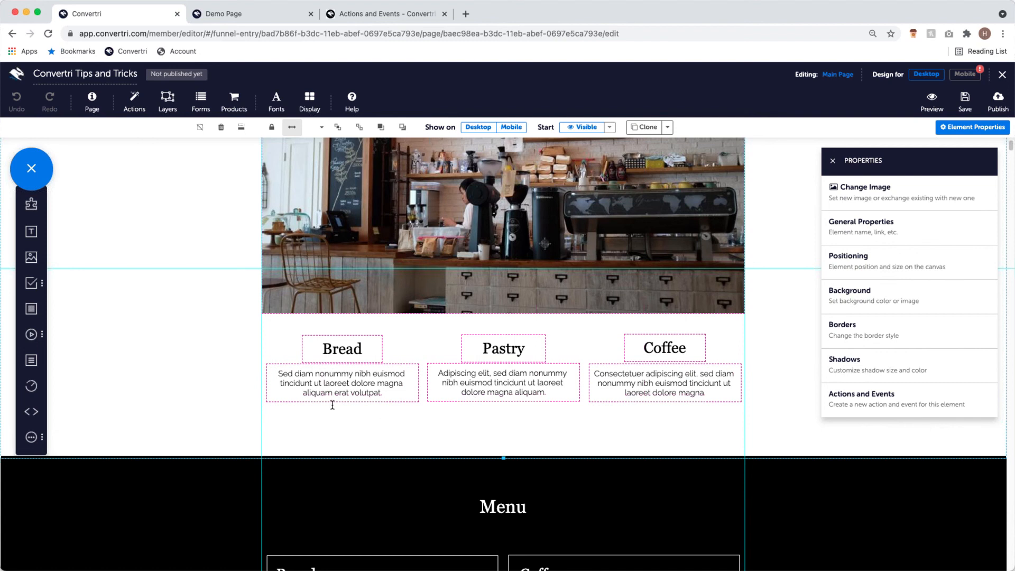
{"action": "scroll", "coordinate": [417, 341], "scroll_direction": "down", "scroll_amount": 7}
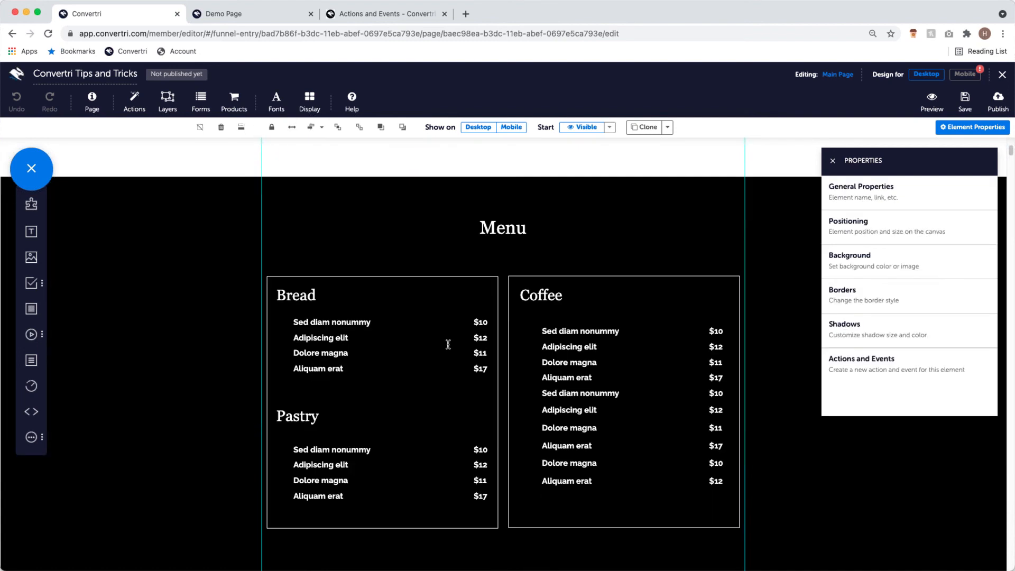
{"action": "scroll", "coordinate": [448, 344], "scroll_direction": "down", "scroll_amount": 15}
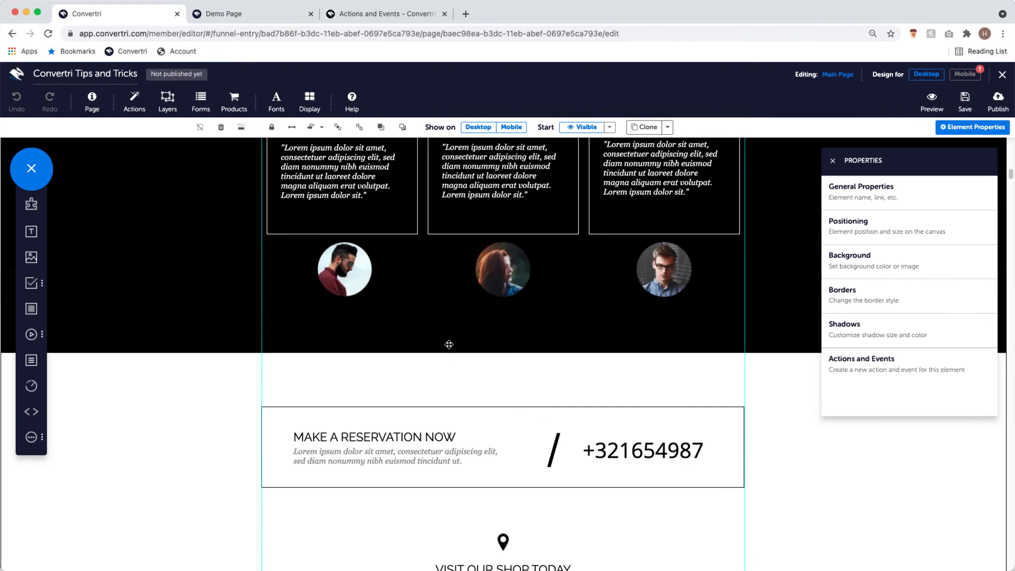
{"action": "scroll", "coordinate": [455, 342], "scroll_direction": "up", "scroll_amount": 3}
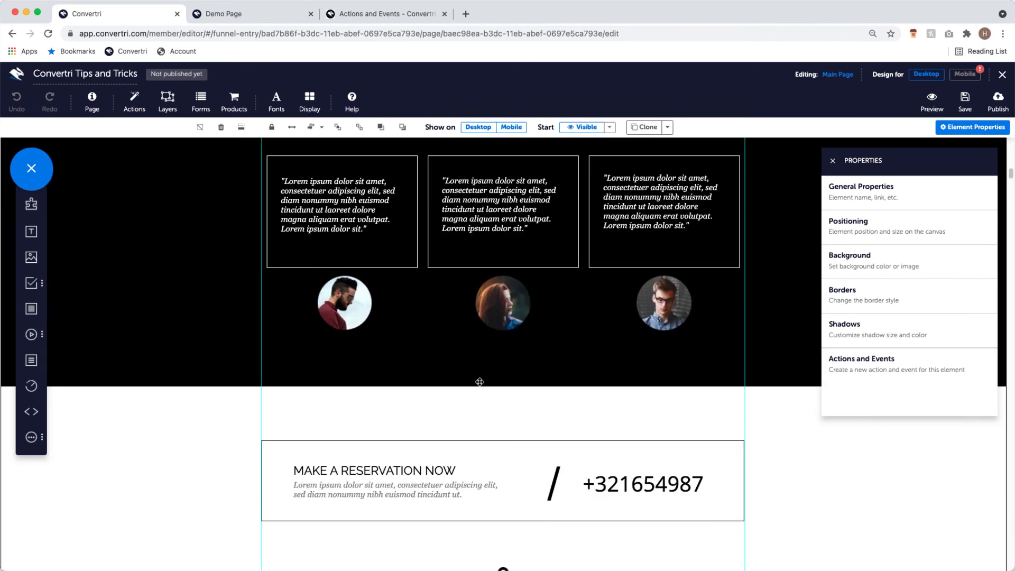
{"action": "scroll", "coordinate": [480, 376], "scroll_direction": "down", "scroll_amount": 3}
{"action": "scroll", "coordinate": [482, 378], "scroll_direction": "up", "scroll_amount": 10}
{"action": "scroll", "coordinate": [482, 380], "scroll_direction": "up", "scroll_amount": 15}
{"action": "scroll", "coordinate": [468, 400], "scroll_direction": "down", "scroll_amount": 8}
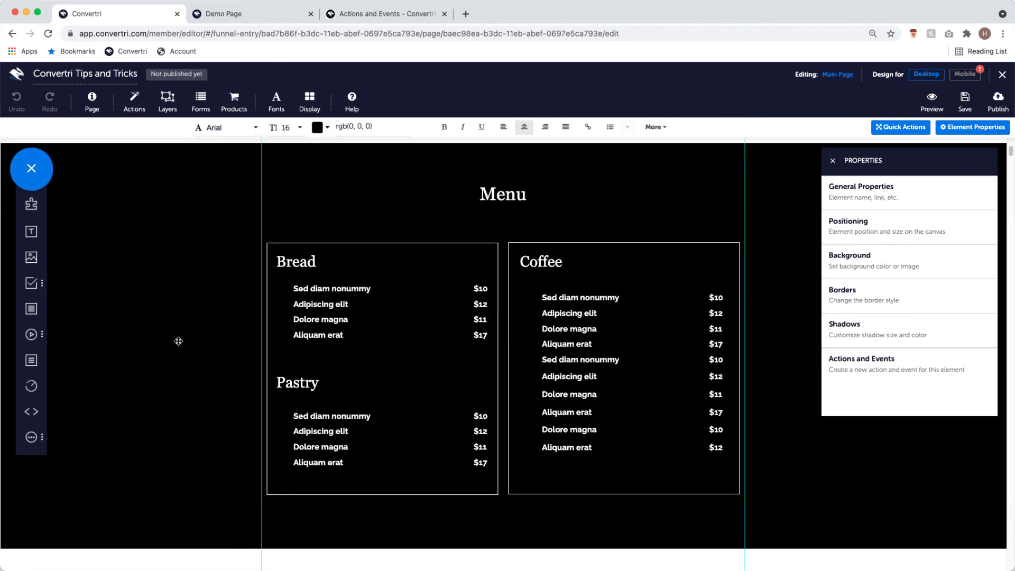
{"action": "scroll", "coordinate": [185, 346], "scroll_direction": "down", "scroll_amount": 5}
{"action": "scroll", "coordinate": [188, 349], "scroll_direction": "up", "scroll_amount": 7}
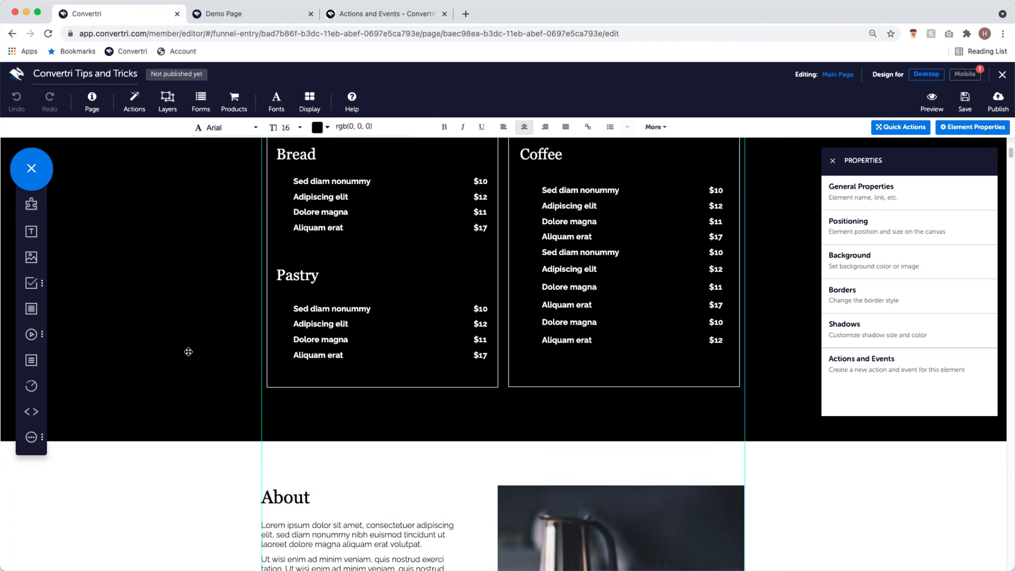
{"action": "left_click", "coordinate": [832, 160]}
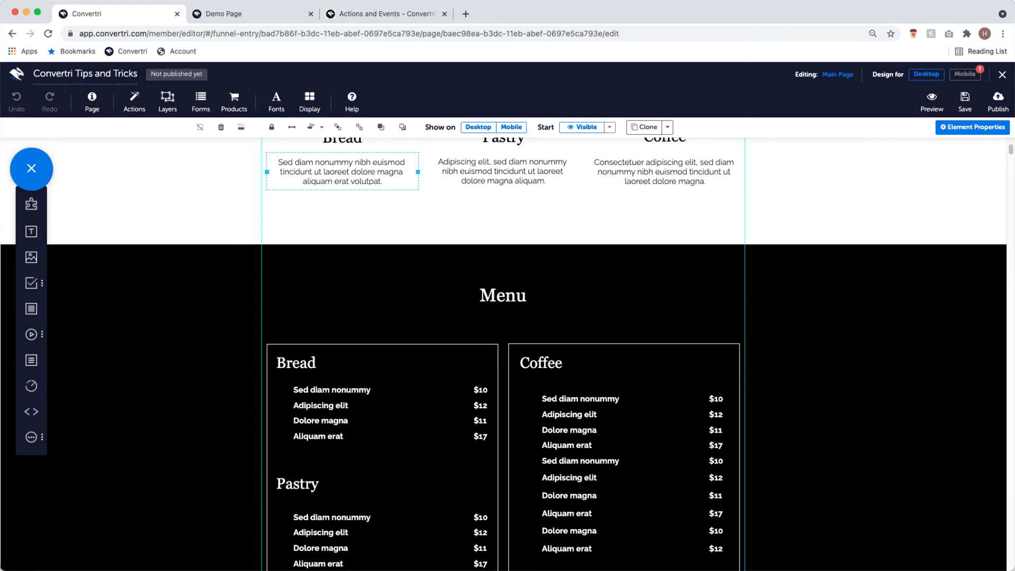
{"action": "left_click", "coordinate": [234, 284]}
{"action": "scroll", "coordinate": [234, 284], "scroll_direction": "down", "scroll_amount": 3}
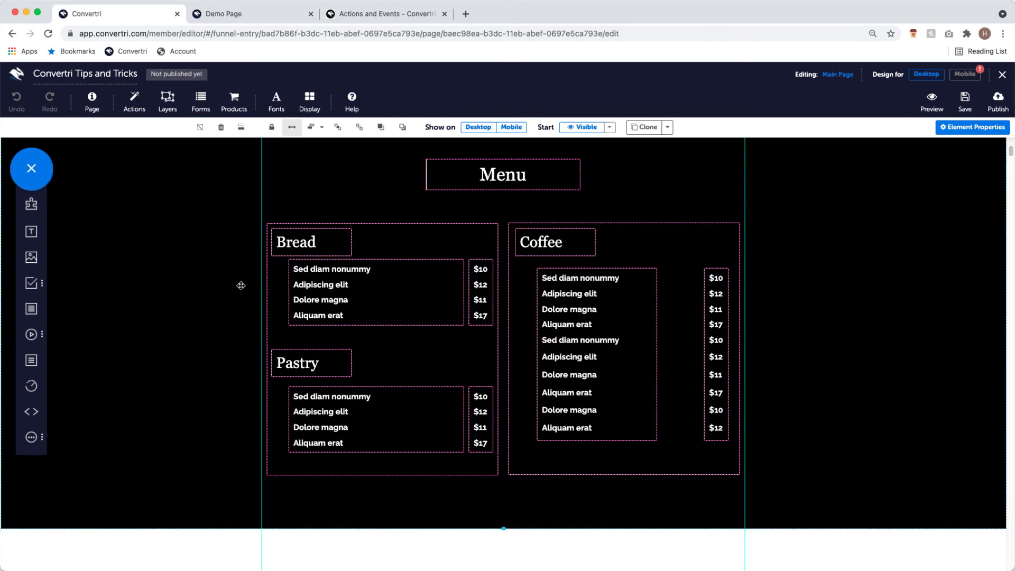
{"action": "left_click_drag", "start_coordinate": [401, 254], "coordinate": [400, 255]}
{"action": "left_click", "coordinate": [398, 261]}
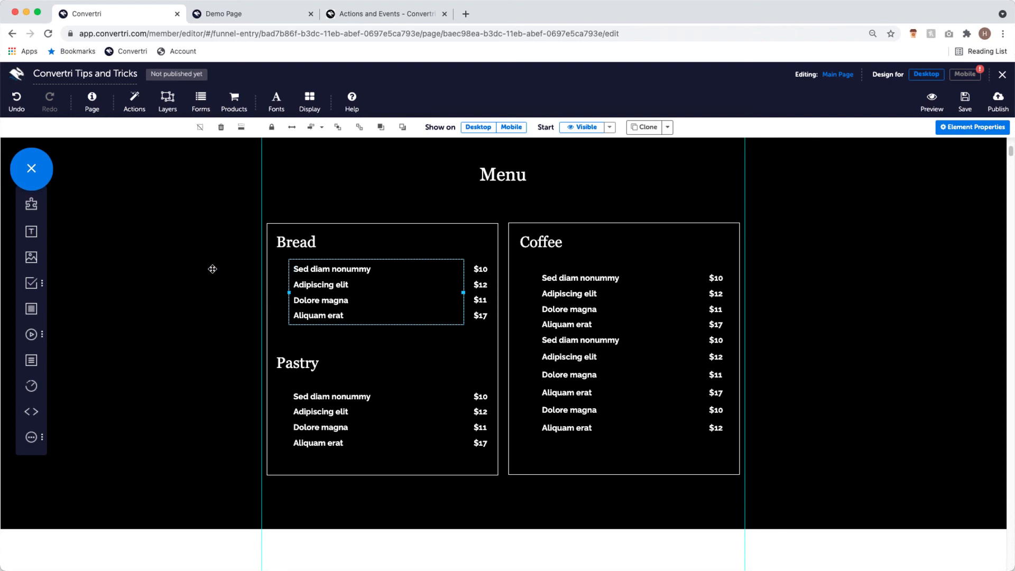
{"action": "scroll", "coordinate": [212, 269], "scroll_direction": "up", "scroll_amount": 2}
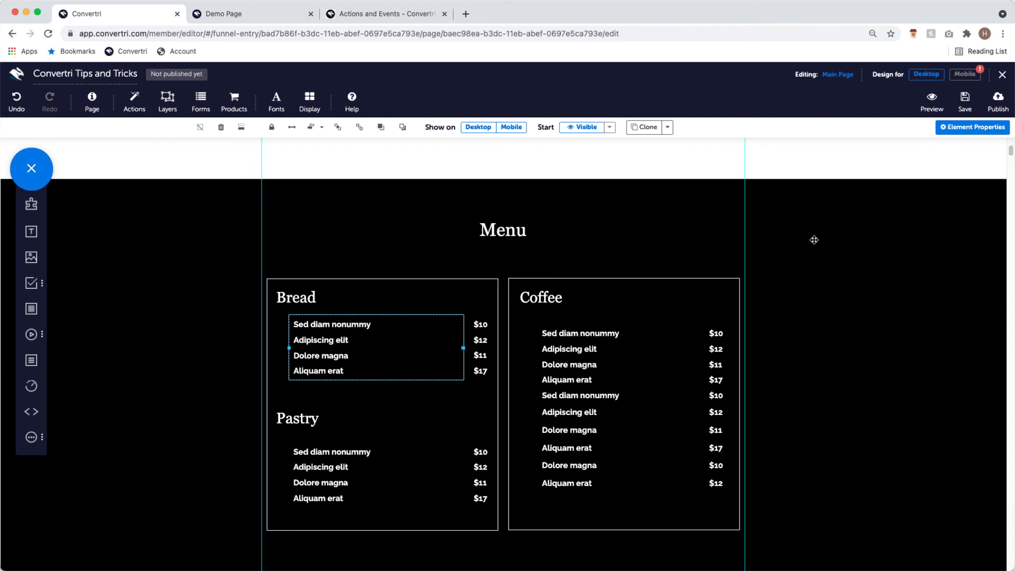
{"action": "left_click", "coordinate": [814, 240]}
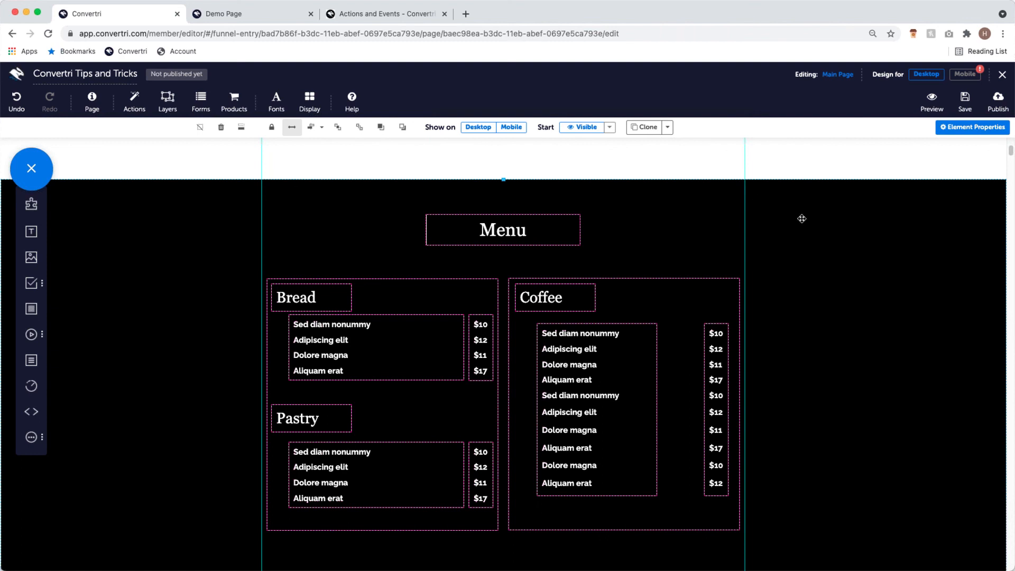
{"action": "scroll", "coordinate": [693, 292], "scroll_direction": "down", "scroll_amount": 2}
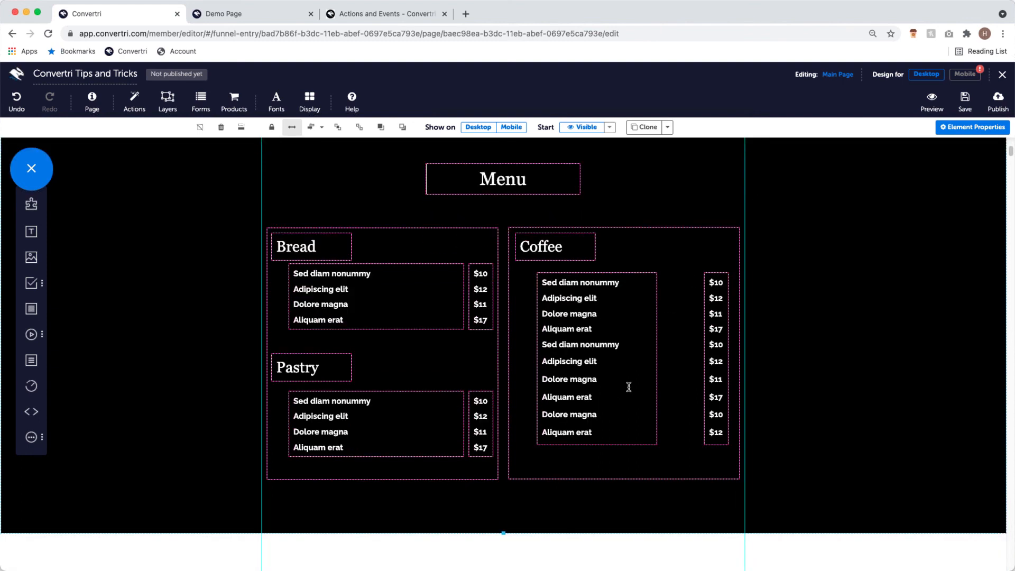
{"action": "scroll", "coordinate": [363, 276], "scroll_direction": "up", "scroll_amount": 1}
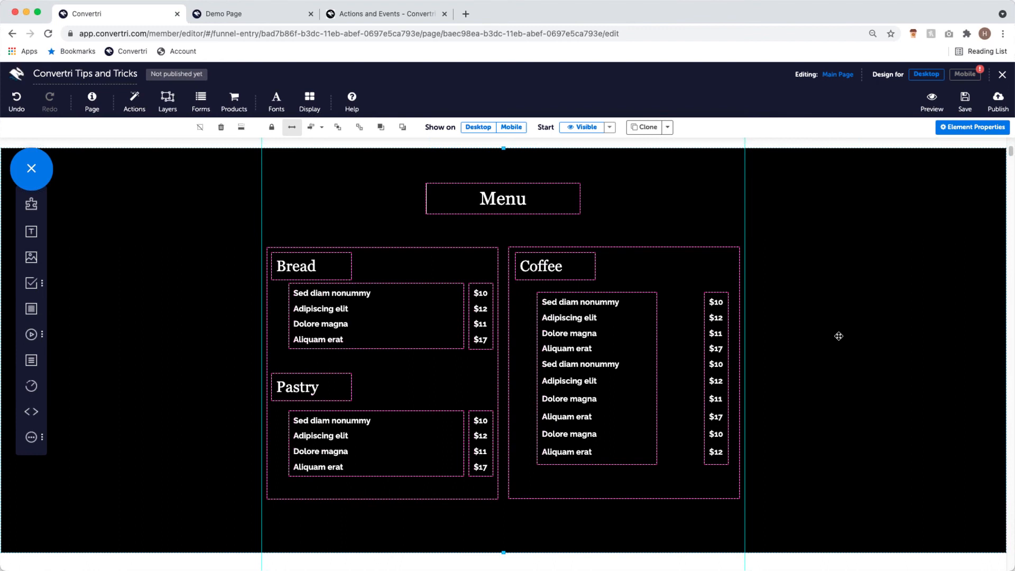
{"action": "scroll", "coordinate": [836, 313], "scroll_direction": "up", "scroll_amount": 5}
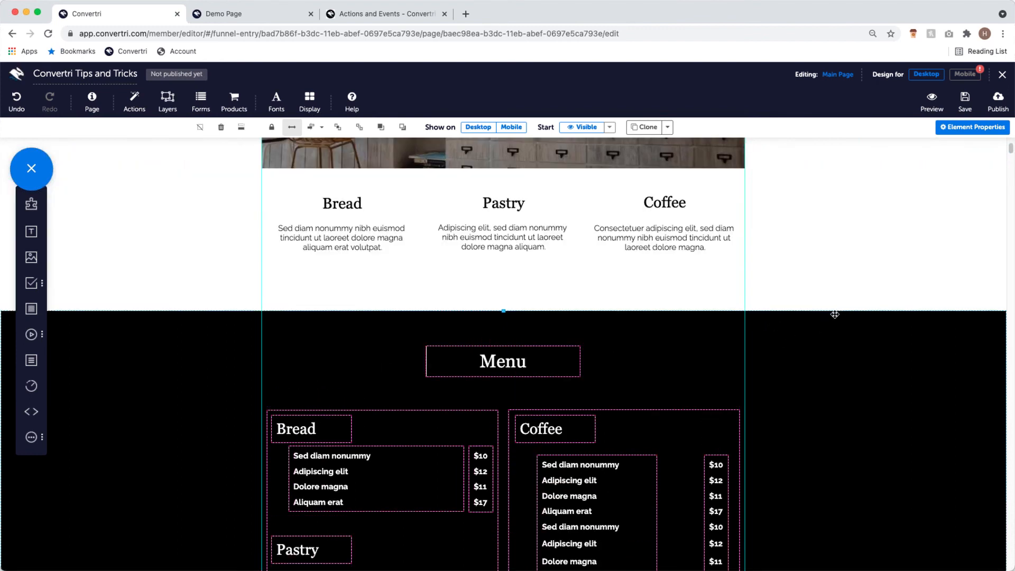
{"action": "scroll", "coordinate": [835, 312], "scroll_direction": "up", "scroll_amount": 9}
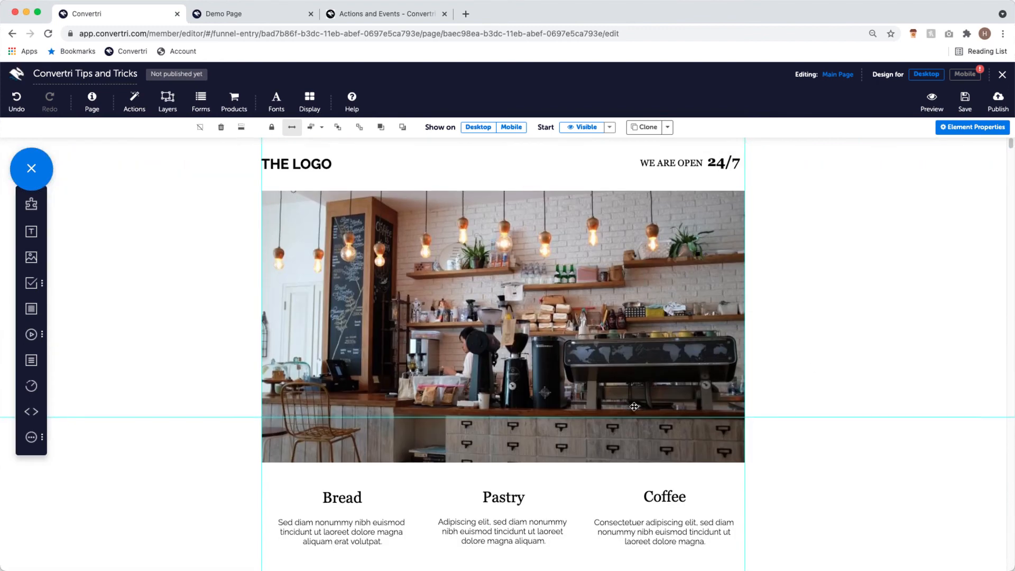
{"action": "scroll", "coordinate": [634, 407], "scroll_direction": "down", "scroll_amount": 15}
- Delete the selected black Menu section and check the gap it leaves above About
{"action": "scroll", "coordinate": [812, 415], "scroll_direction": "down", "scroll_amount": 2}
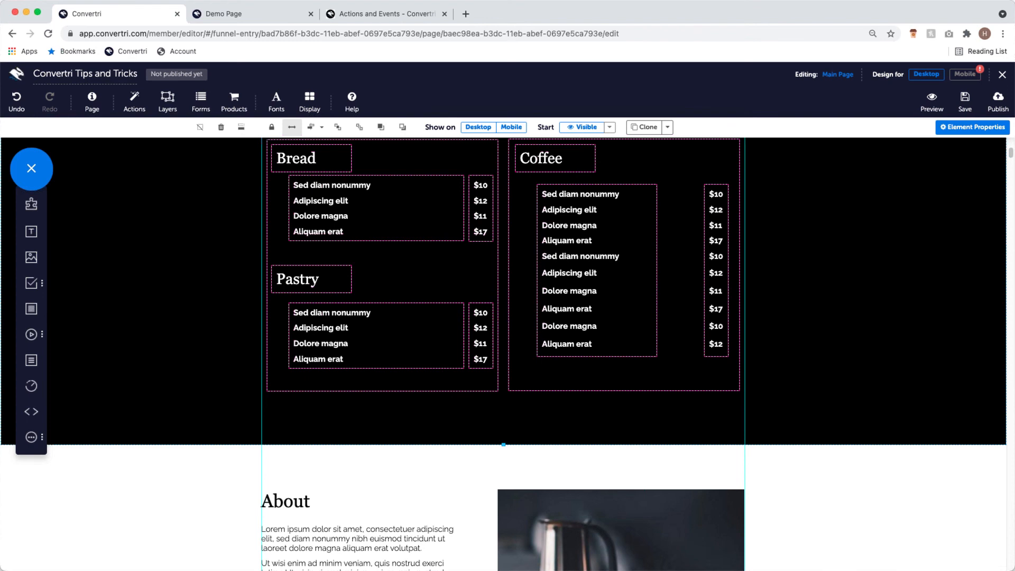
{"action": "scroll", "coordinate": [214, 387], "scroll_direction": "up", "scroll_amount": 3}
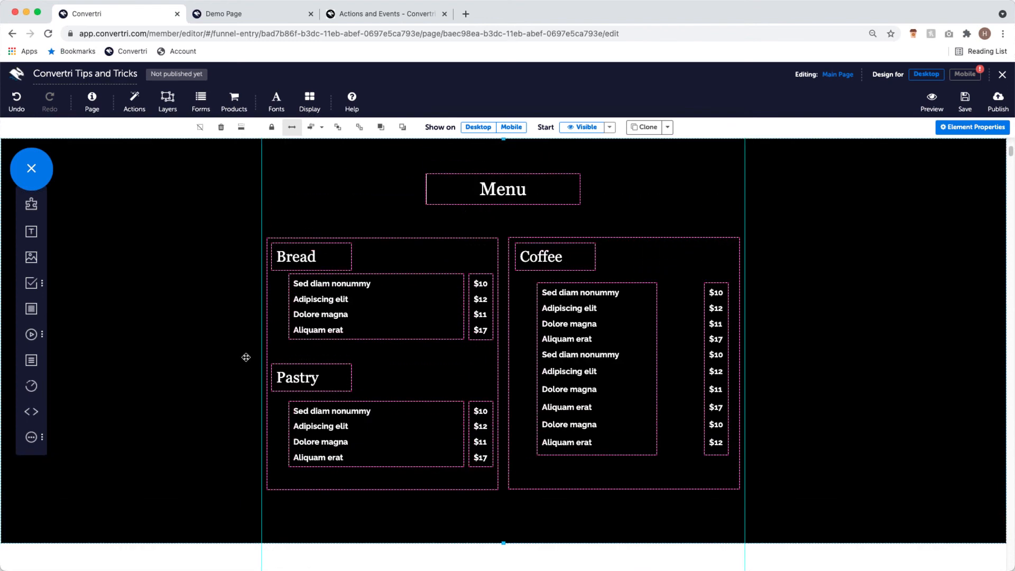
{"action": "scroll", "coordinate": [201, 340], "scroll_direction": "up", "scroll_amount": 1}
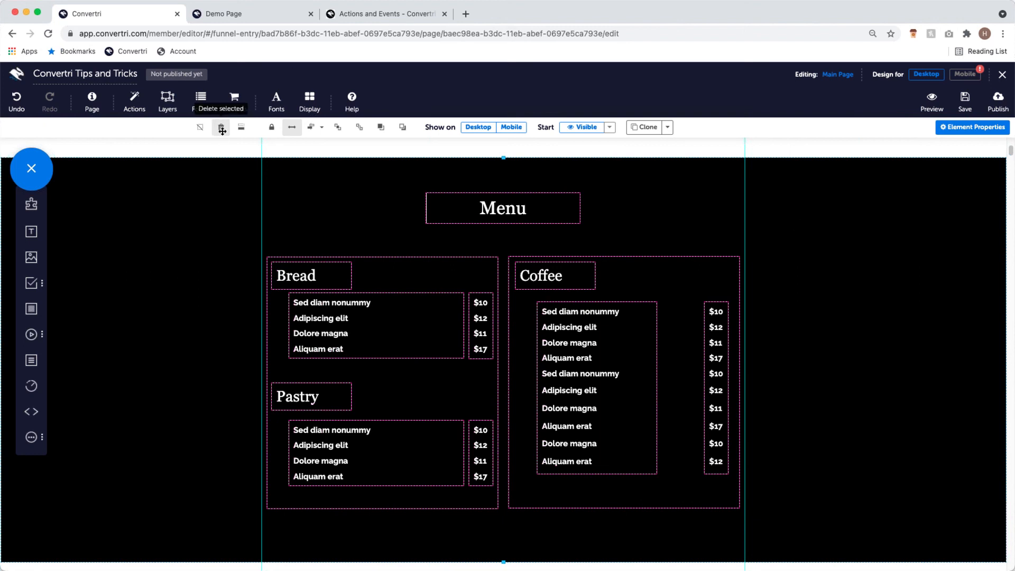
{"action": "key", "text": "Delete"}
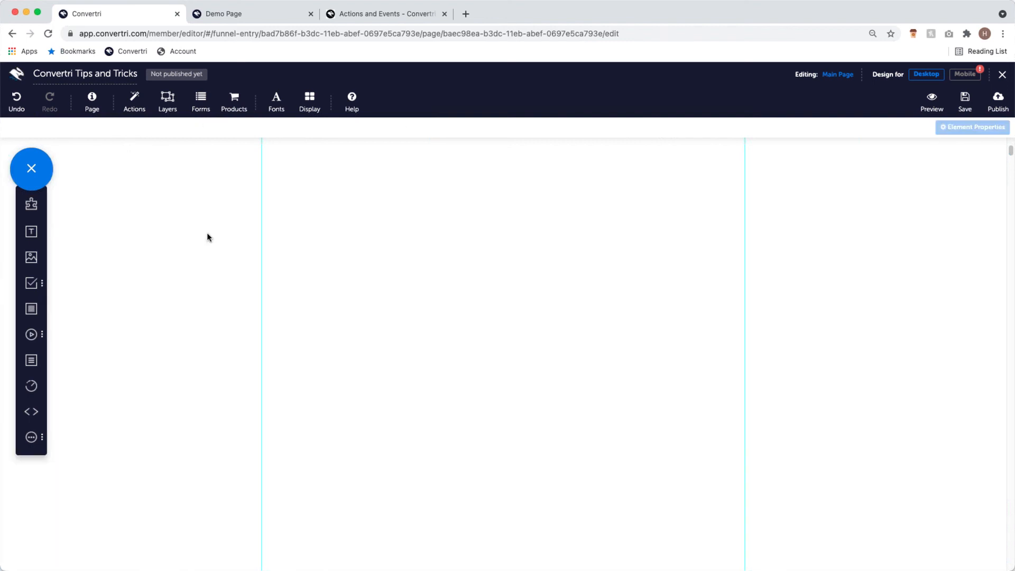
{"action": "scroll", "coordinate": [364, 319], "scroll_direction": "up", "scroll_amount": 3}
{"action": "scroll", "coordinate": [428, 338], "scroll_direction": "down", "scroll_amount": 3}
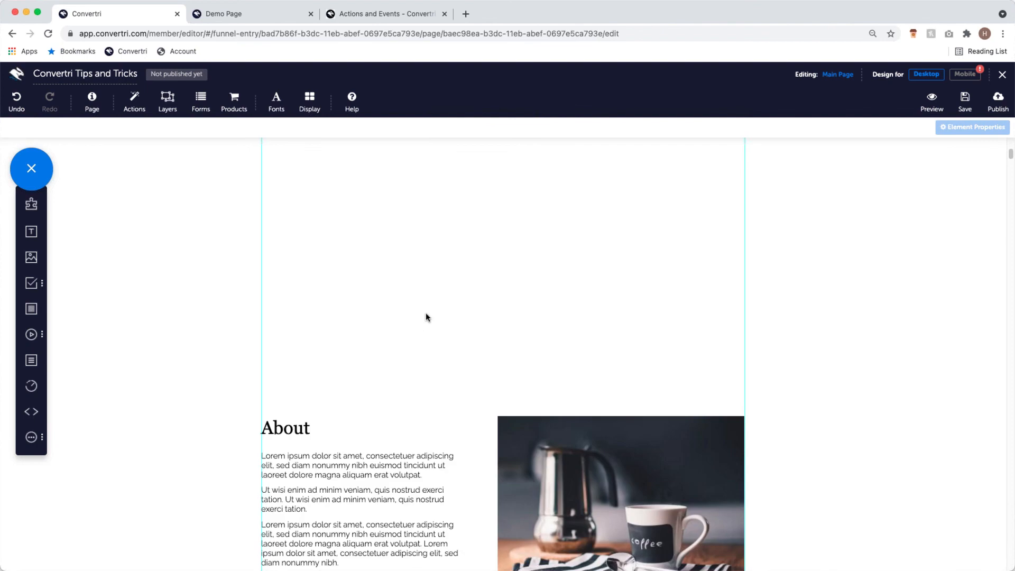
{"action": "scroll", "coordinate": [465, 402], "scroll_direction": "up", "scroll_amount": 5}
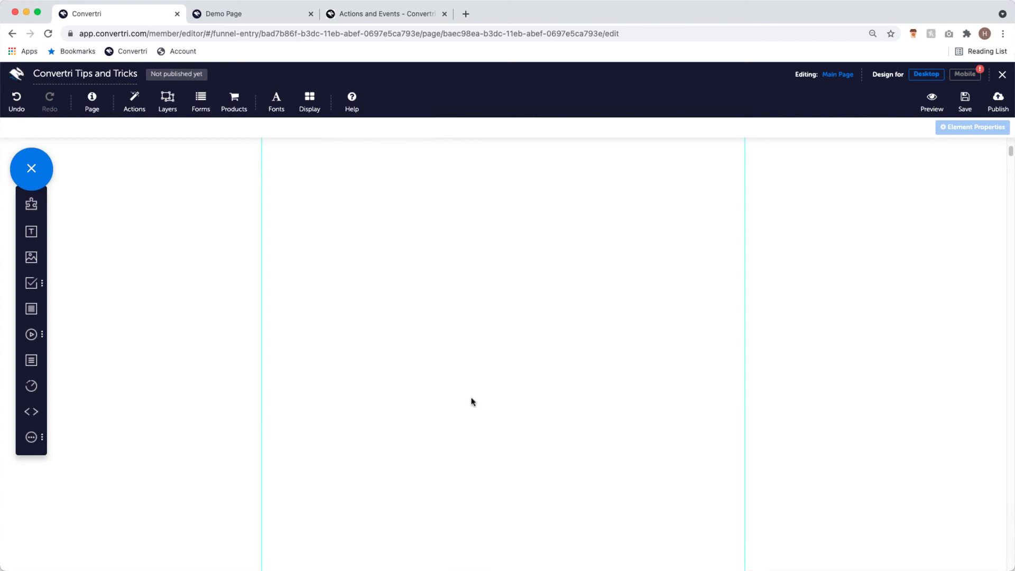
{"action": "scroll", "coordinate": [428, 392], "scroll_direction": "down", "scroll_amount": 10}
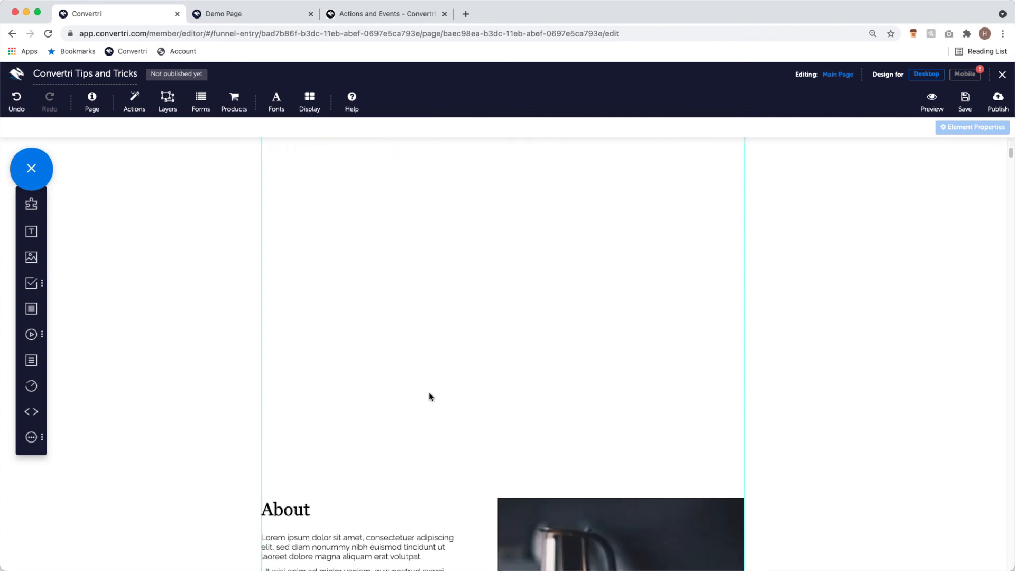
{"action": "scroll", "coordinate": [438, 394], "scroll_direction": "down", "scroll_amount": 5}
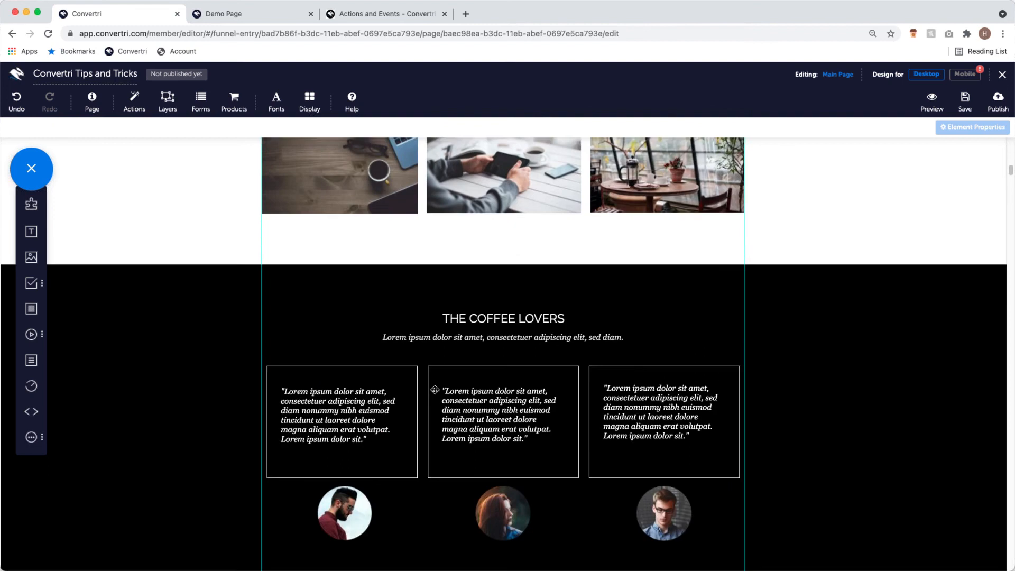
{"action": "scroll", "coordinate": [436, 390], "scroll_direction": "up", "scroll_amount": 10}
{"action": "scroll", "coordinate": [433, 389], "scroll_direction": "up", "scroll_amount": 5}
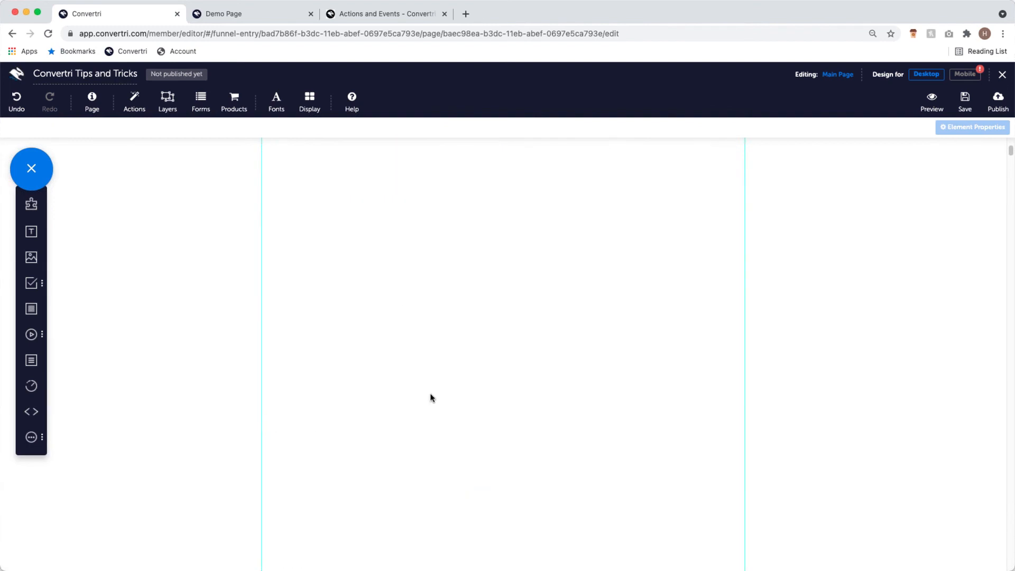
{"action": "scroll", "coordinate": [431, 396], "scroll_direction": "down", "scroll_amount": 5}
- Apply 'Remove whitespace above' to the About section so it follows Bread, Pastry and Coffee
{"action": "left_click", "coordinate": [257, 365]}
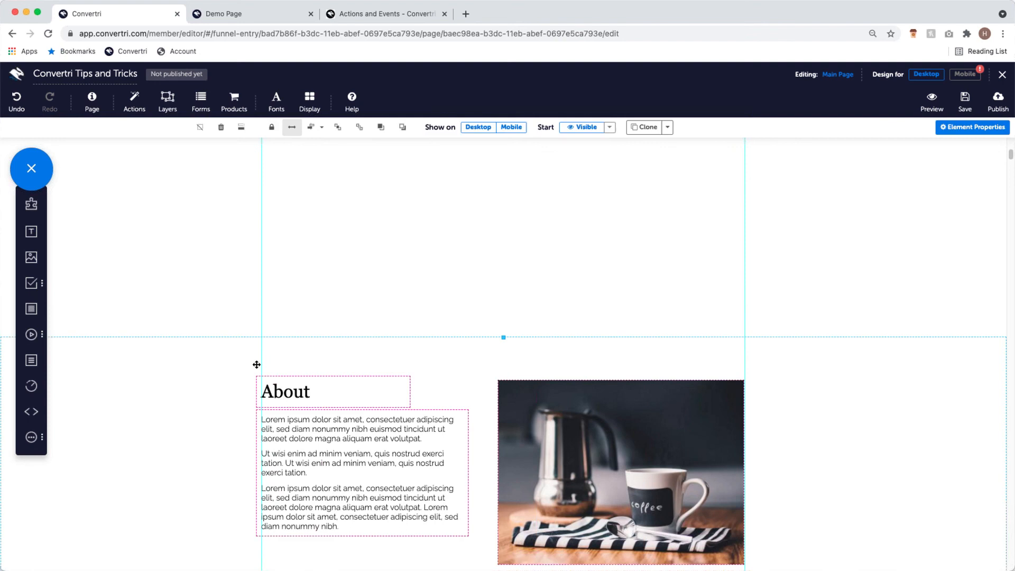
{"action": "scroll", "coordinate": [414, 360], "scroll_direction": "up", "scroll_amount": 5}
{"action": "scroll", "coordinate": [584, 369], "scroll_direction": "down", "scroll_amount": 2}
{"action": "scroll", "coordinate": [587, 433], "scroll_direction": "down", "scroll_amount": 3}
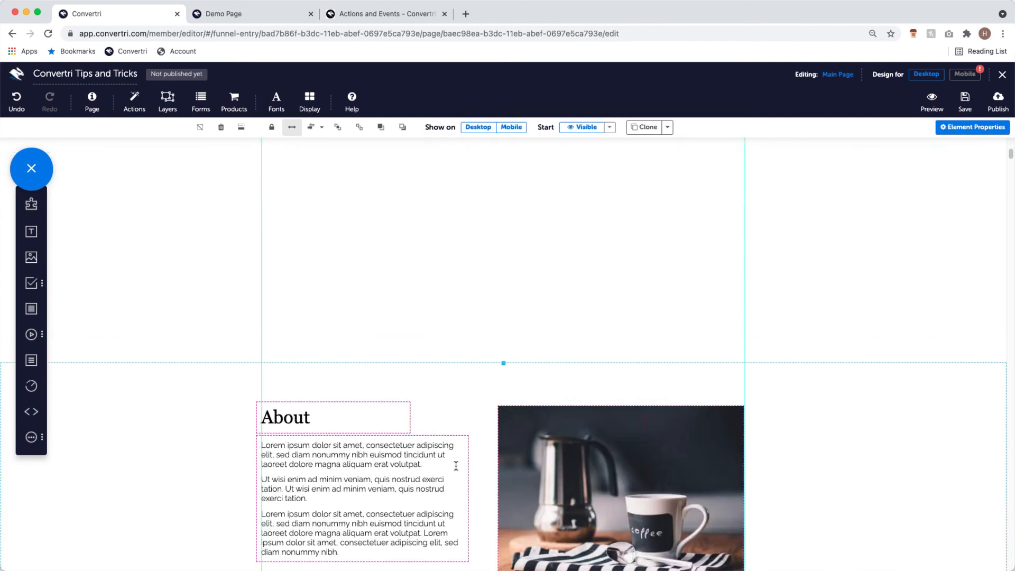
{"action": "scroll", "coordinate": [407, 430], "scroll_direction": "up", "scroll_amount": 5}
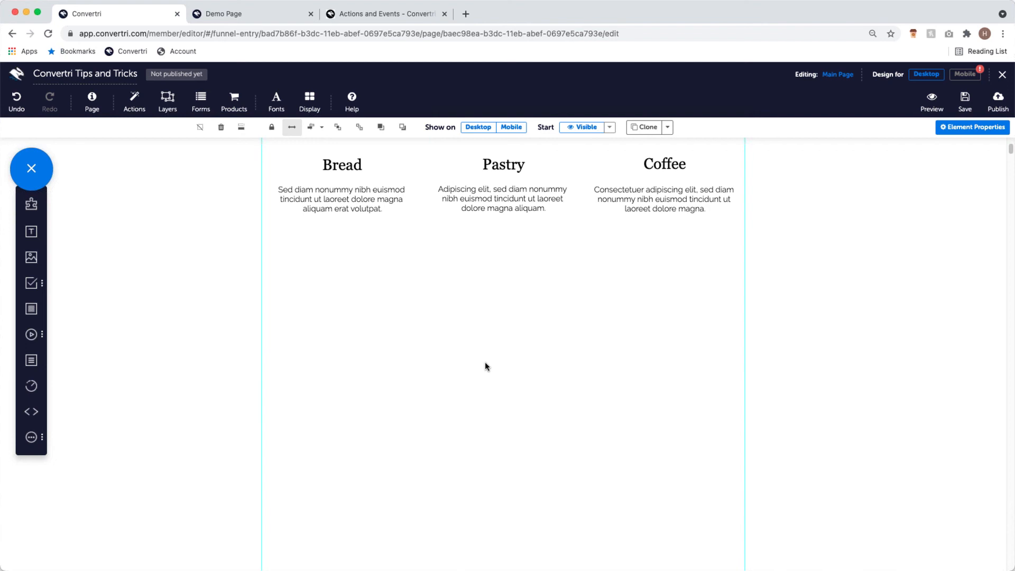
{"action": "scroll", "coordinate": [510, 379], "scroll_direction": "down", "scroll_amount": 5}
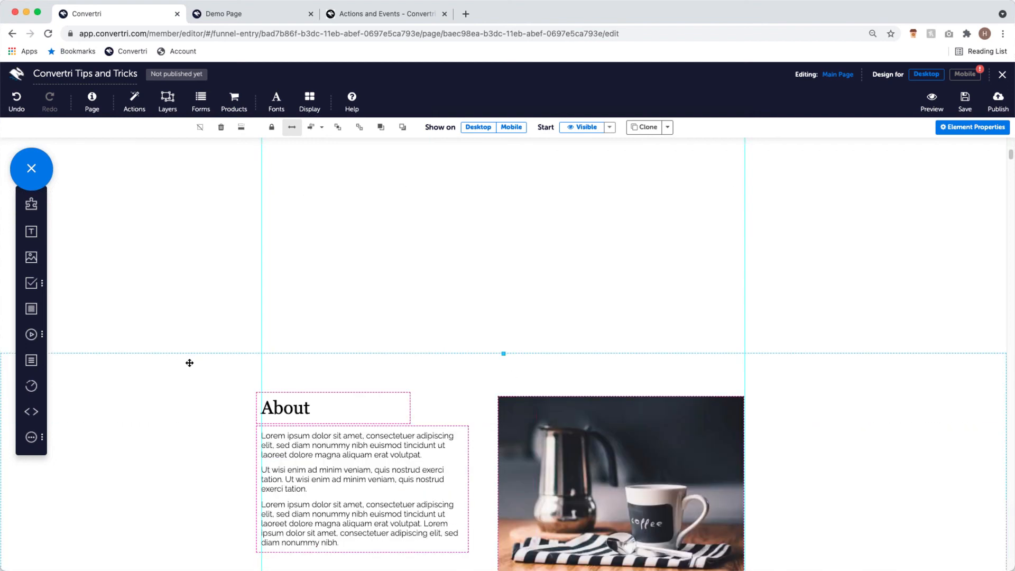
{"action": "scroll", "coordinate": [569, 380], "scroll_direction": "down", "scroll_amount": 1}
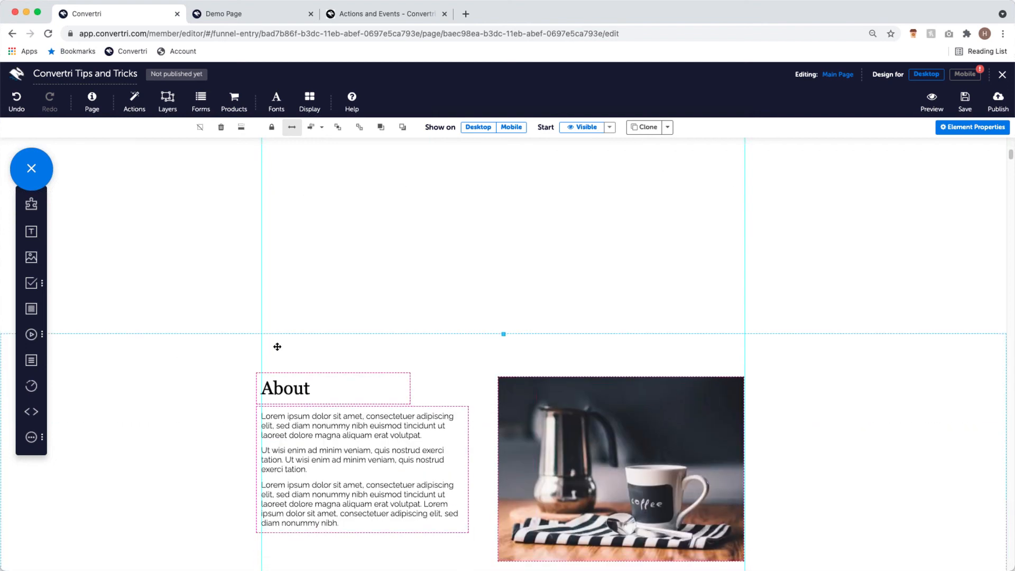
{"action": "scroll", "coordinate": [772, 378], "scroll_direction": "down", "scroll_amount": 3}
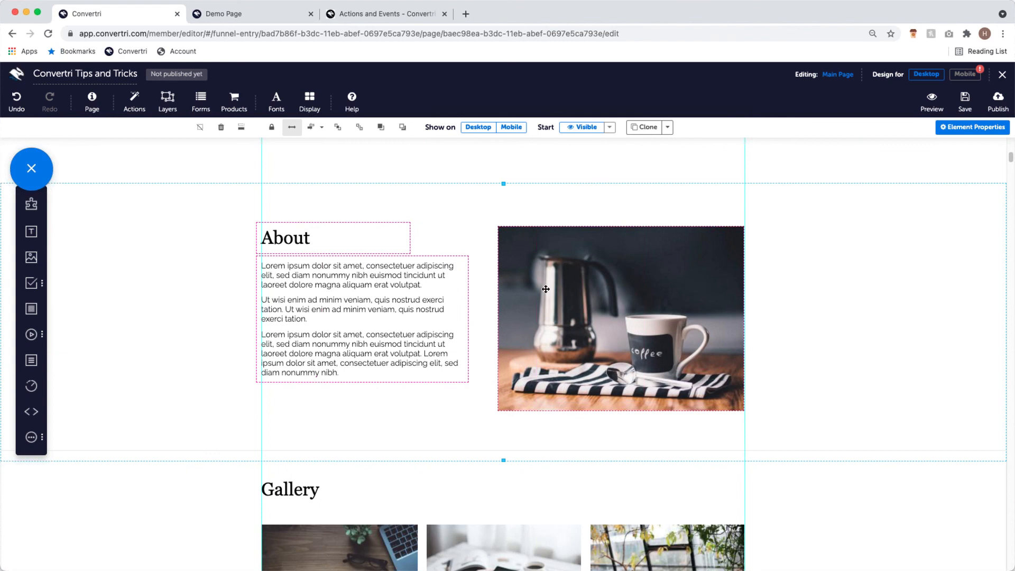
{"action": "left_click", "coordinate": [241, 128]}
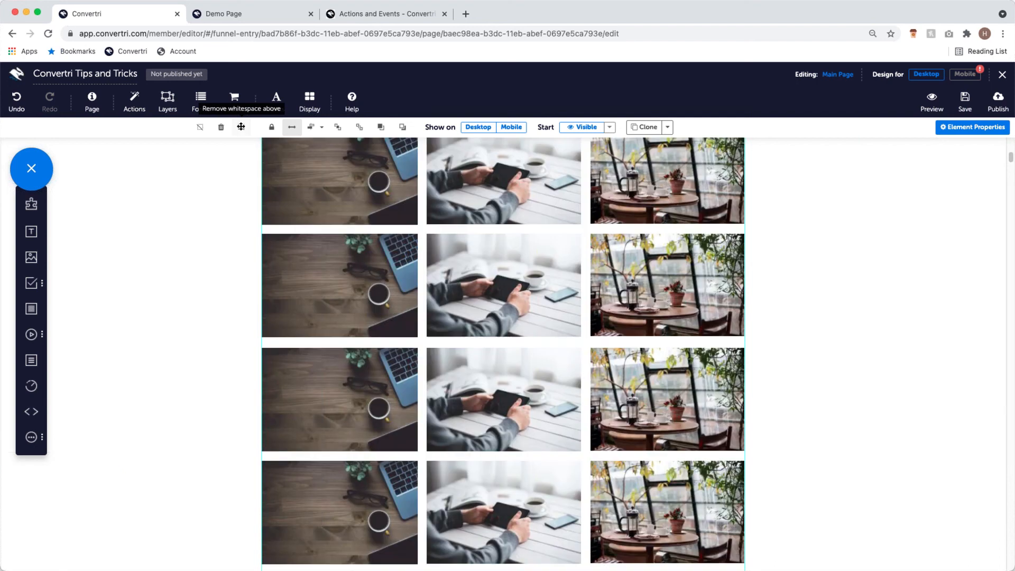
{"action": "scroll", "coordinate": [287, 234], "scroll_direction": "down", "scroll_amount": 15}
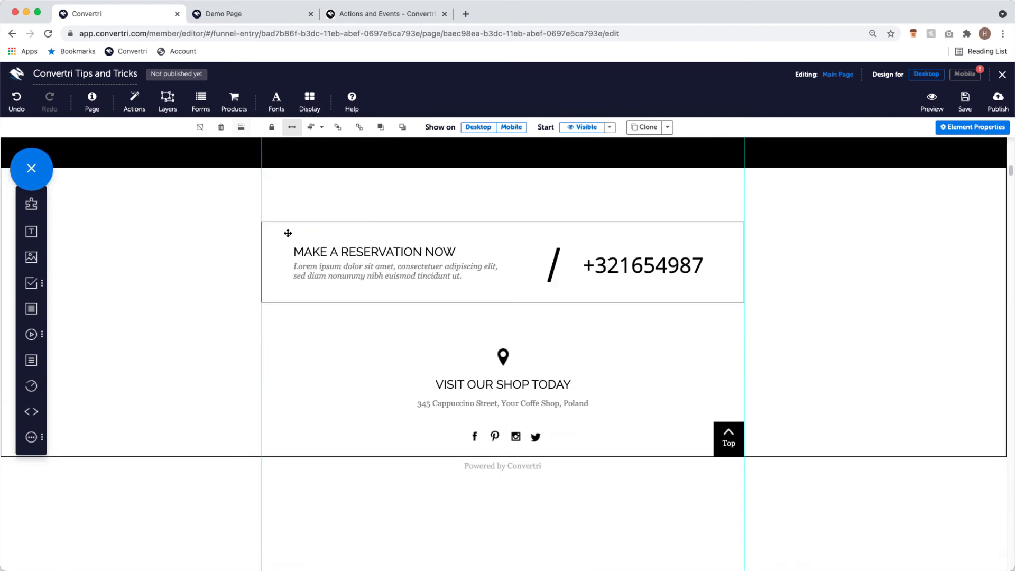
{"action": "scroll", "coordinate": [288, 233], "scroll_direction": "up", "scroll_amount": 15}
{"action": "scroll", "coordinate": [325, 237], "scroll_direction": "up", "scroll_amount": 6}
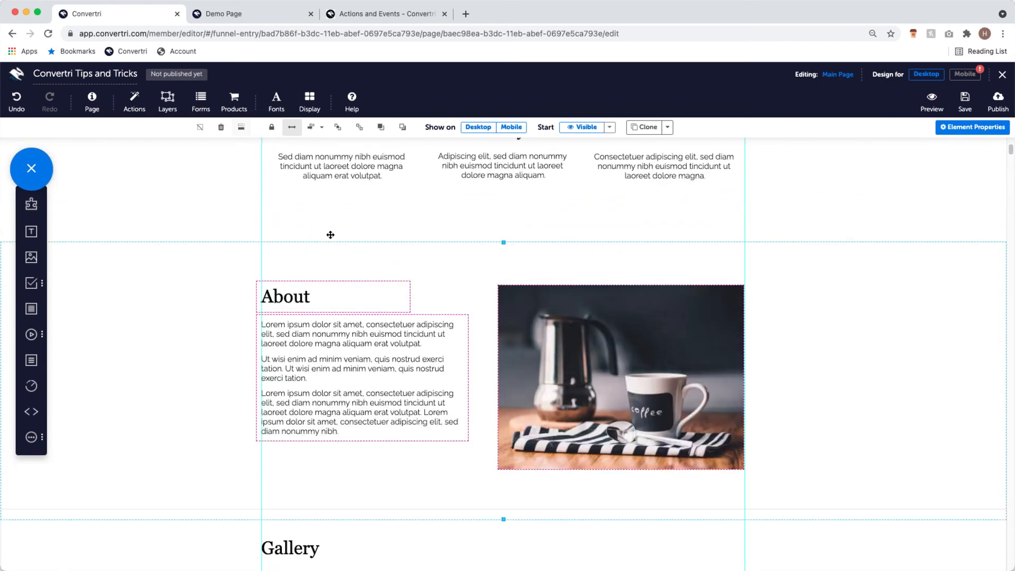
{"action": "scroll", "coordinate": [400, 220], "scroll_direction": "up", "scroll_amount": 5}
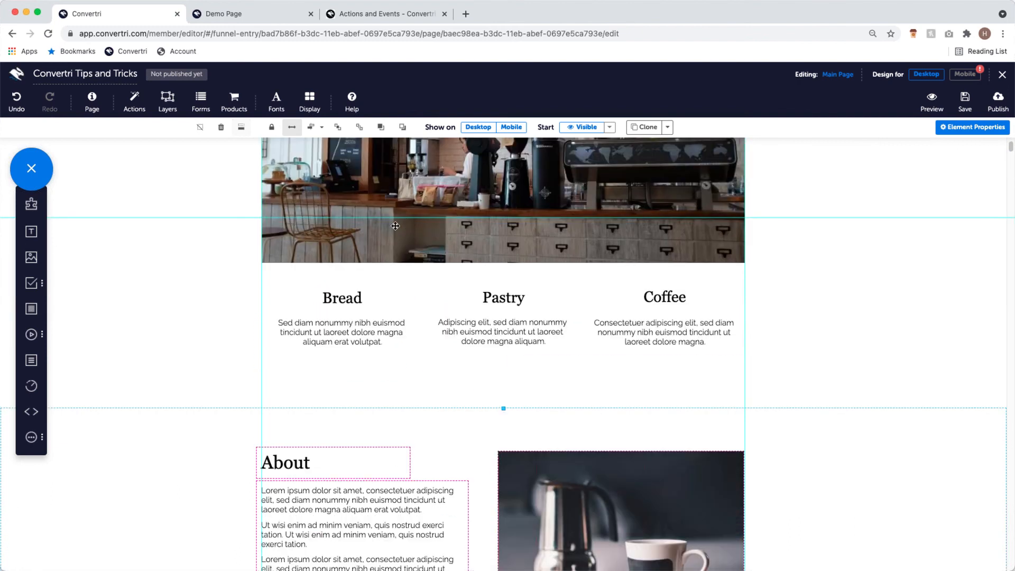
{"action": "scroll", "coordinate": [391, 228], "scroll_direction": "down", "scroll_amount": 6}
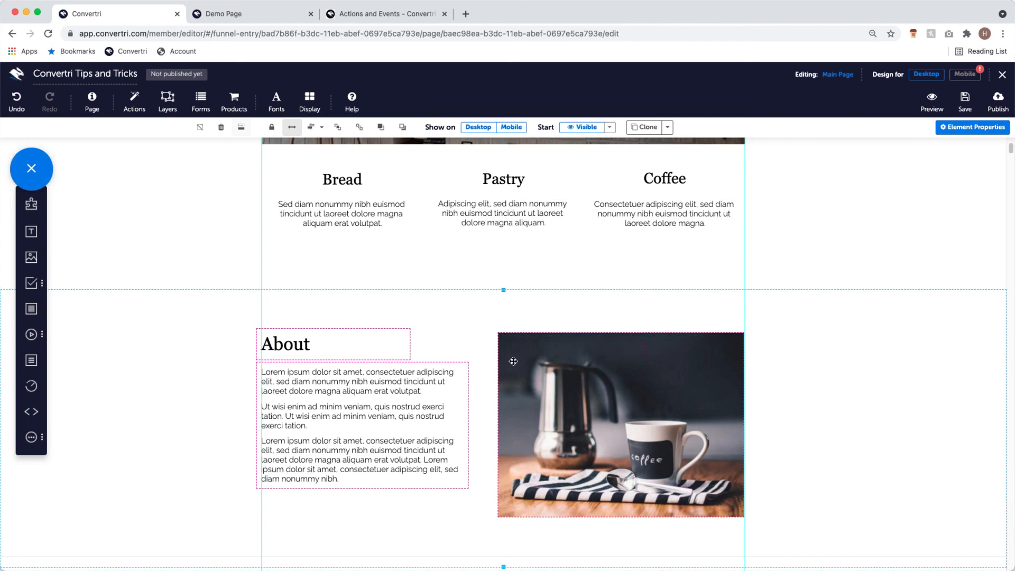
- Select the whole About section rather than its coffee photo
{"action": "left_click", "coordinate": [577, 354]}
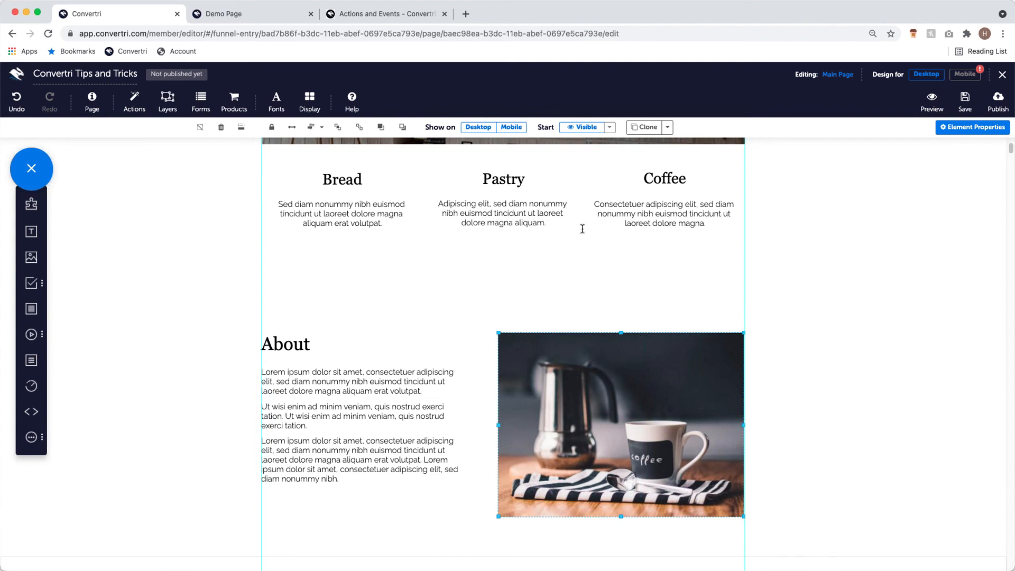
{"action": "left_click", "coordinate": [430, 326]}
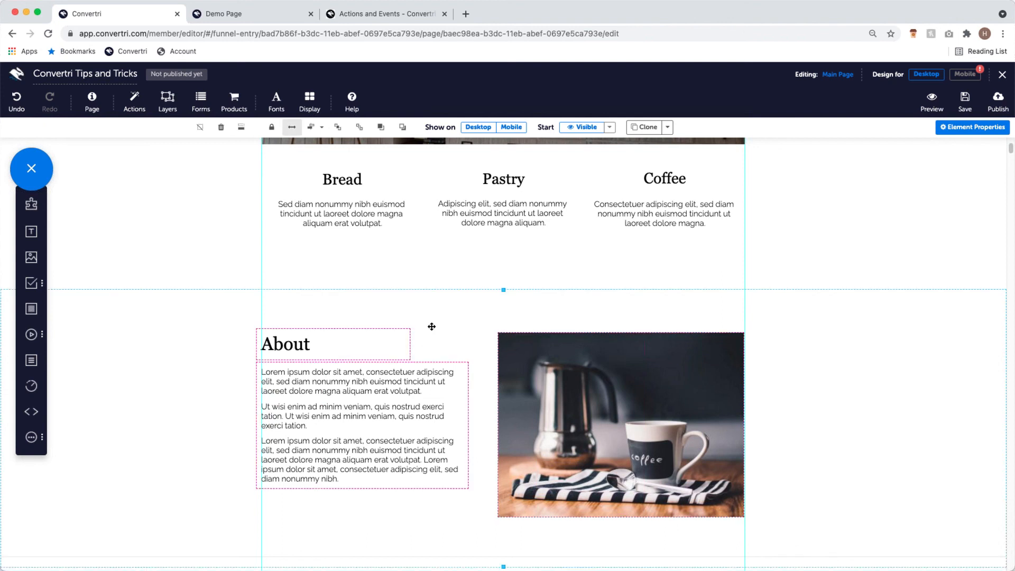
{"action": "scroll", "coordinate": [433, 326], "scroll_direction": "down", "scroll_amount": 2}
{"action": "scroll", "coordinate": [441, 324], "scroll_direction": "down", "scroll_amount": 4}
{"action": "scroll", "coordinate": [441, 324], "scroll_direction": "up", "scroll_amount": 10}
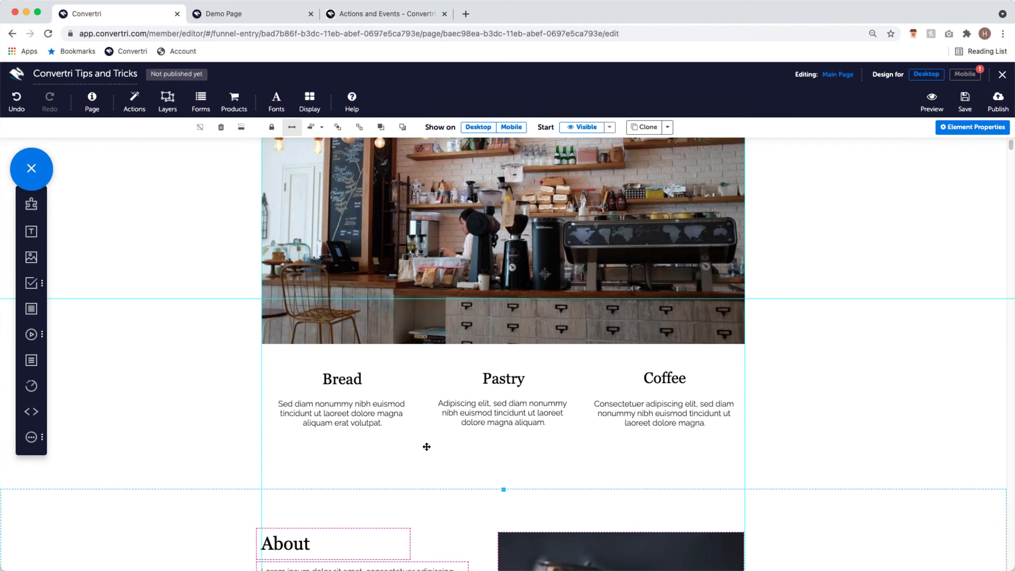
{"action": "scroll", "coordinate": [443, 476], "scroll_direction": "down", "scroll_amount": 1}
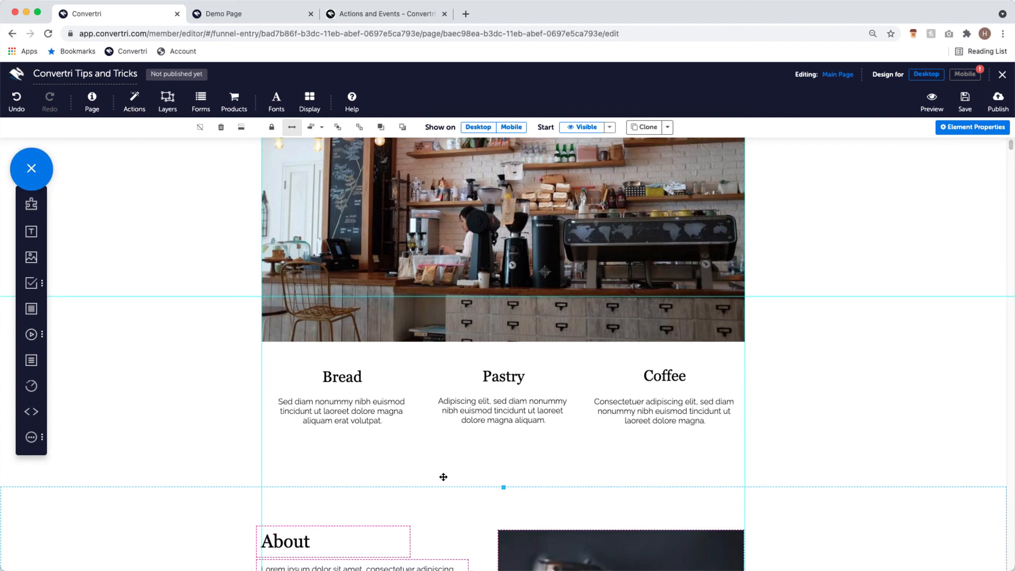
{"action": "scroll", "coordinate": [442, 477], "scroll_direction": "down", "scroll_amount": 2}
{"action": "scroll", "coordinate": [401, 455], "scroll_direction": "down", "scroll_amount": 3}
{"action": "scroll", "coordinate": [369, 454], "scroll_direction": "down", "scroll_amount": 3}
{"action": "scroll", "coordinate": [459, 430], "scroll_direction": "up", "scroll_amount": 6}
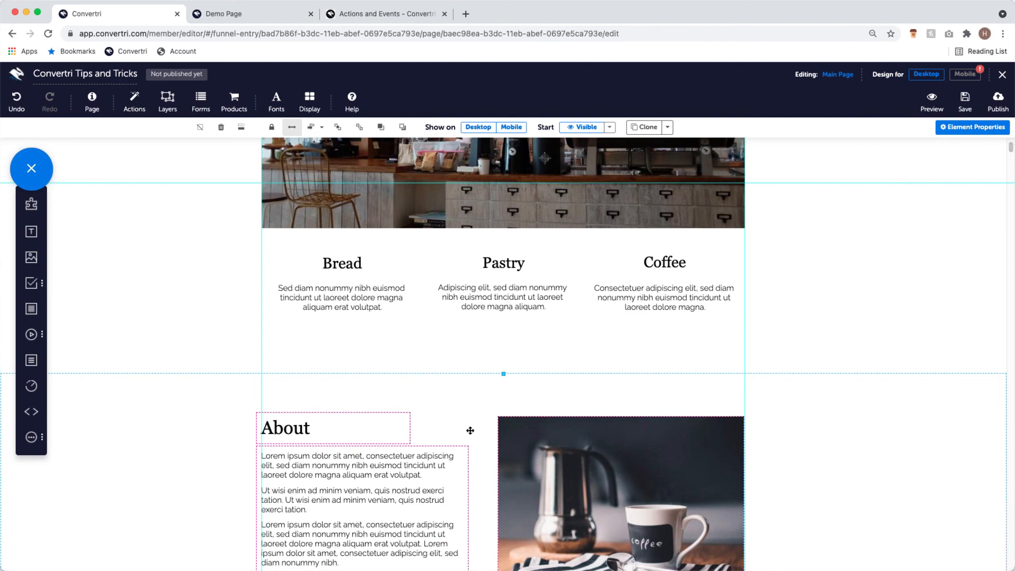
- Drag the About section slightly lower, then review the Gallery and testimonials below
{"action": "left_click_drag", "start_coordinate": [595, 400], "coordinate": [615, 433]}
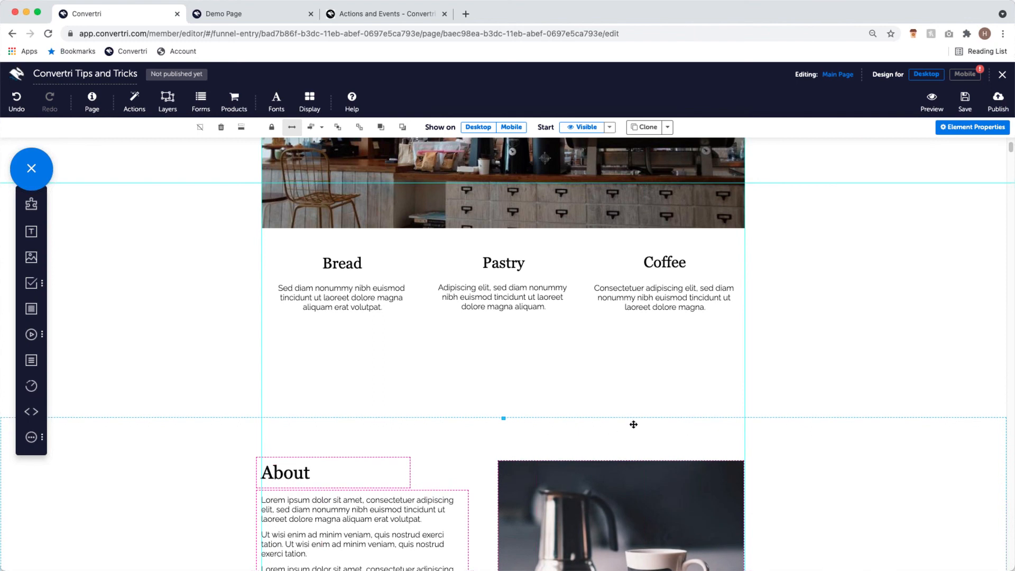
{"action": "scroll", "coordinate": [535, 333], "scroll_direction": "down", "scroll_amount": 3}
{"action": "scroll", "coordinate": [535, 333], "scroll_direction": "down", "scroll_amount": 15}
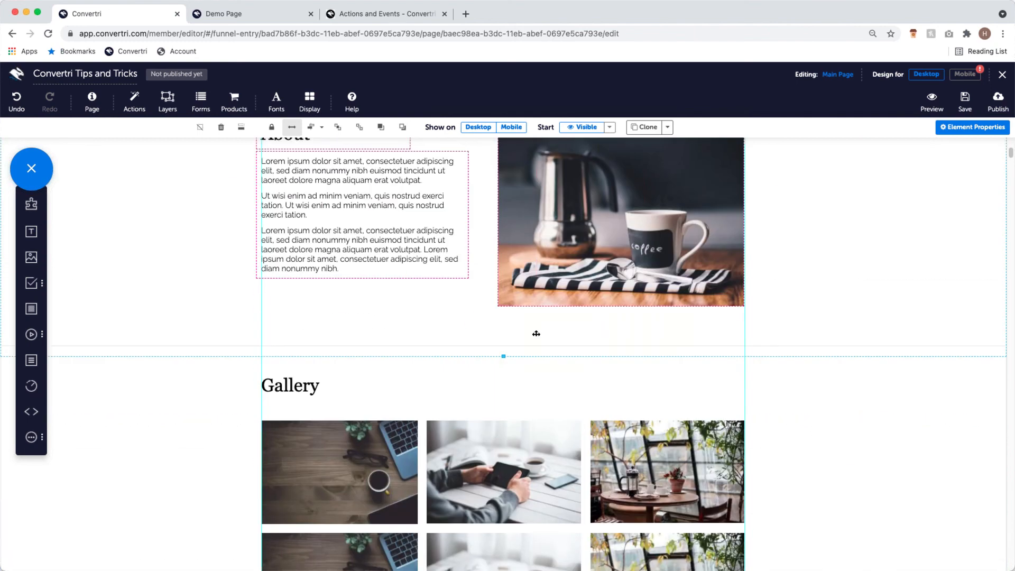
{"action": "scroll", "coordinate": [528, 320], "scroll_direction": "up", "scroll_amount": 5}
{"action": "scroll", "coordinate": [490, 350], "scroll_direction": "up", "scroll_amount": 10}
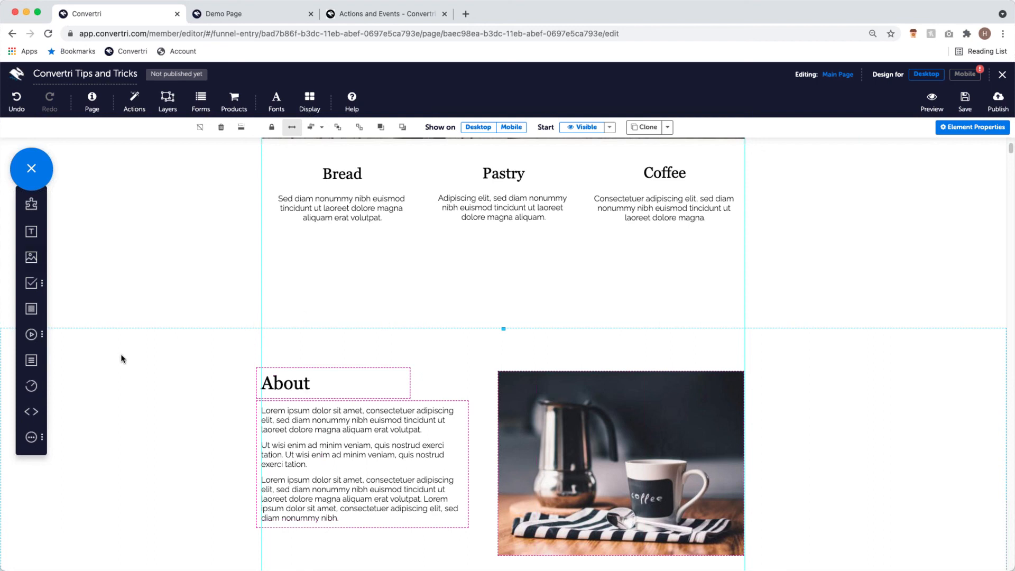
{"action": "scroll", "coordinate": [264, 370], "scroll_direction": "down", "scroll_amount": 1}
{"action": "scroll", "coordinate": [349, 370], "scroll_direction": "up", "scroll_amount": 3}
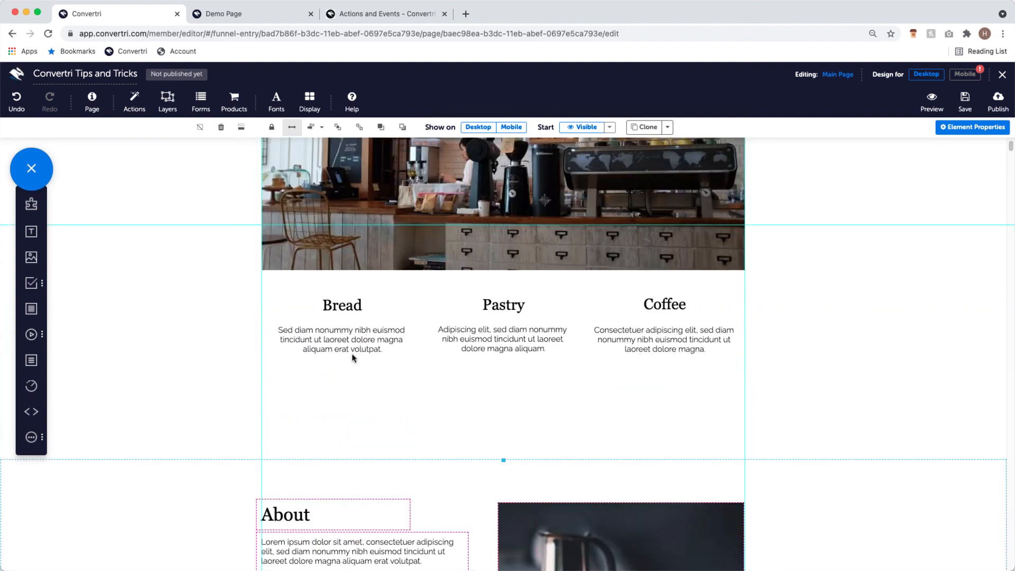
{"action": "scroll", "coordinate": [439, 383], "scroll_direction": "down", "scroll_amount": 4}
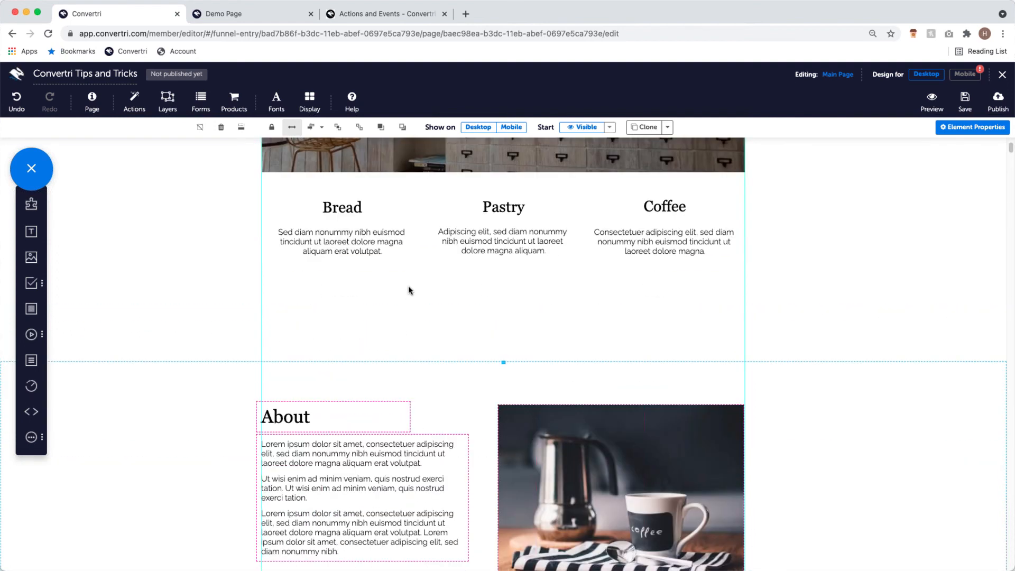
{"action": "scroll", "coordinate": [407, 294], "scroll_direction": "down", "scroll_amount": 10}
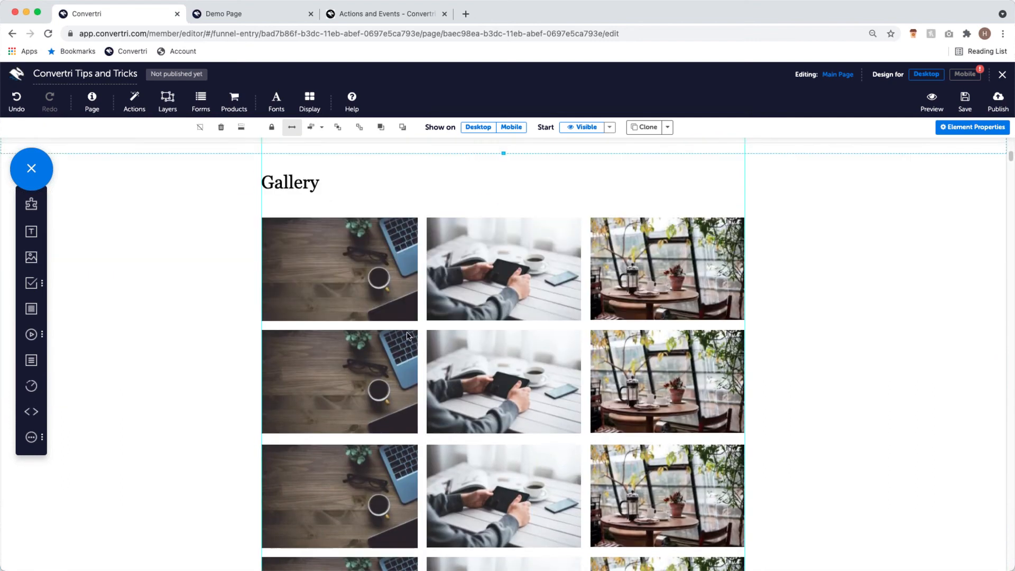
{"action": "scroll", "coordinate": [407, 370], "scroll_direction": "down", "scroll_amount": 2}
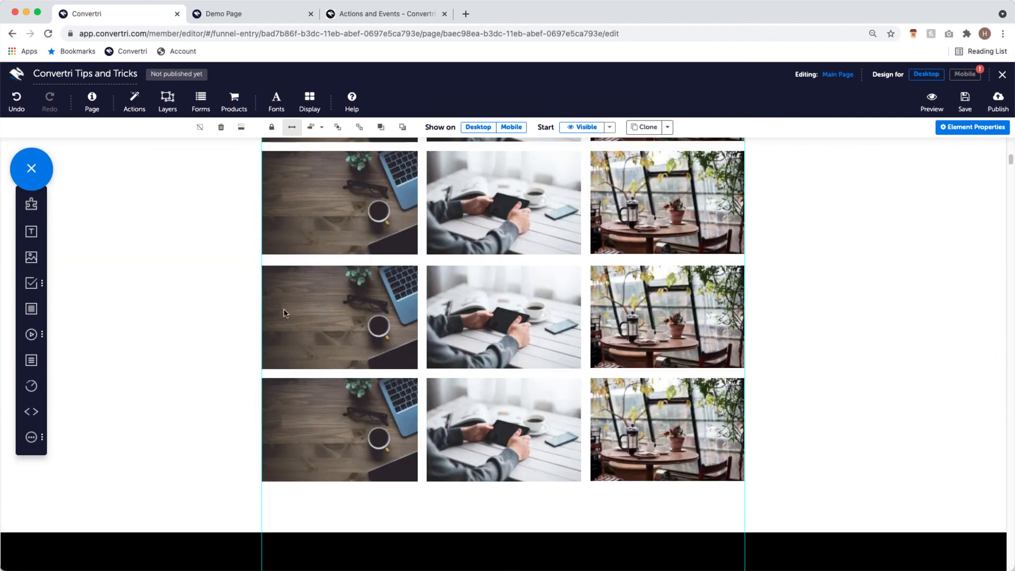
{"action": "scroll", "coordinate": [391, 316], "scroll_direction": "down", "scroll_amount": 5}
{"action": "scroll", "coordinate": [401, 308], "scroll_direction": "down", "scroll_amount": 5}
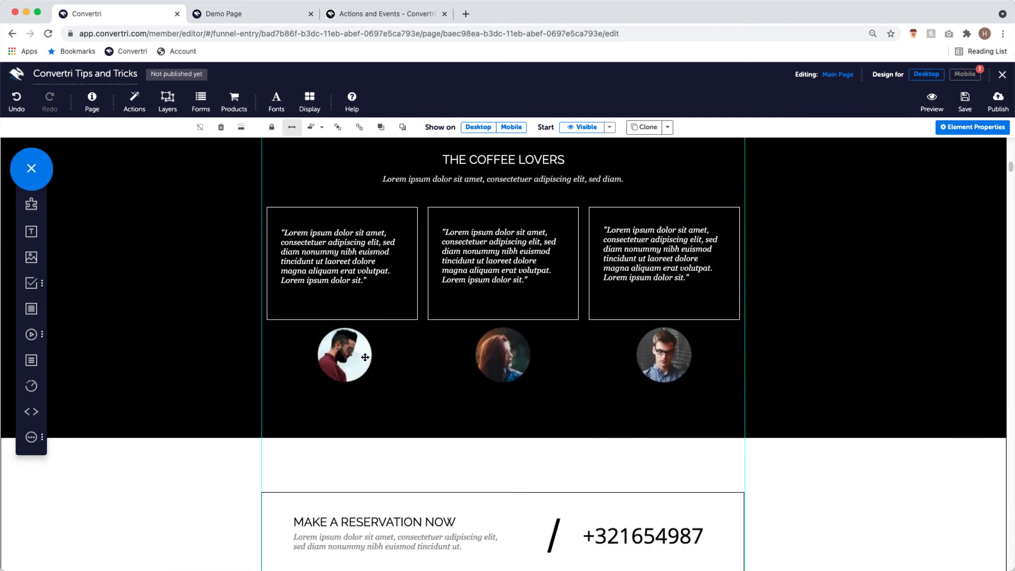
- Duplicate all three Coffee Lovers portraits, offsetting each copy down and to the right
{"action": "left_click", "coordinate": [361, 348]}
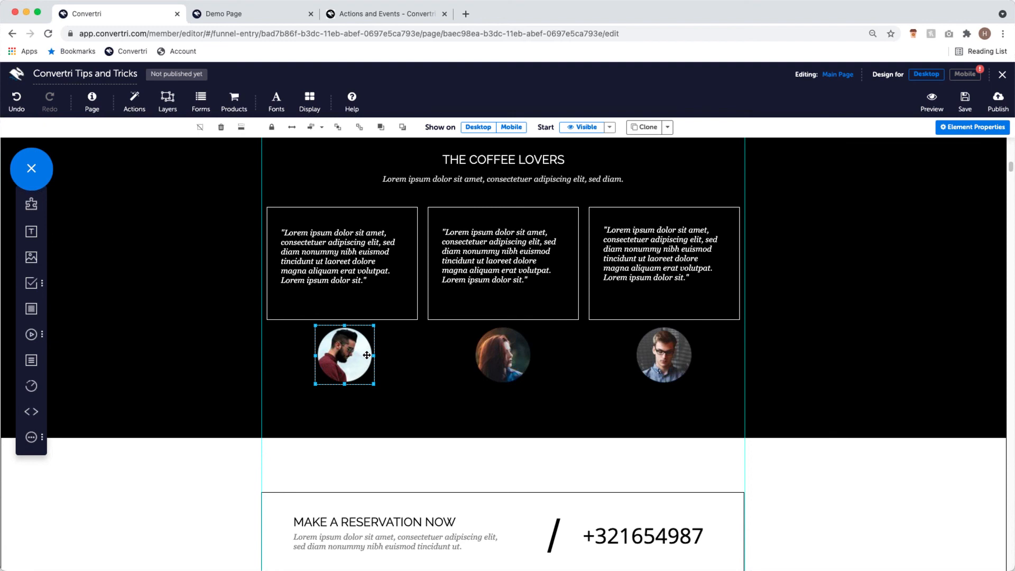
{"action": "left_click_drag", "start_coordinate": [337, 361], "coordinate": [380, 397]}
{"action": "left_click", "coordinate": [493, 365]}
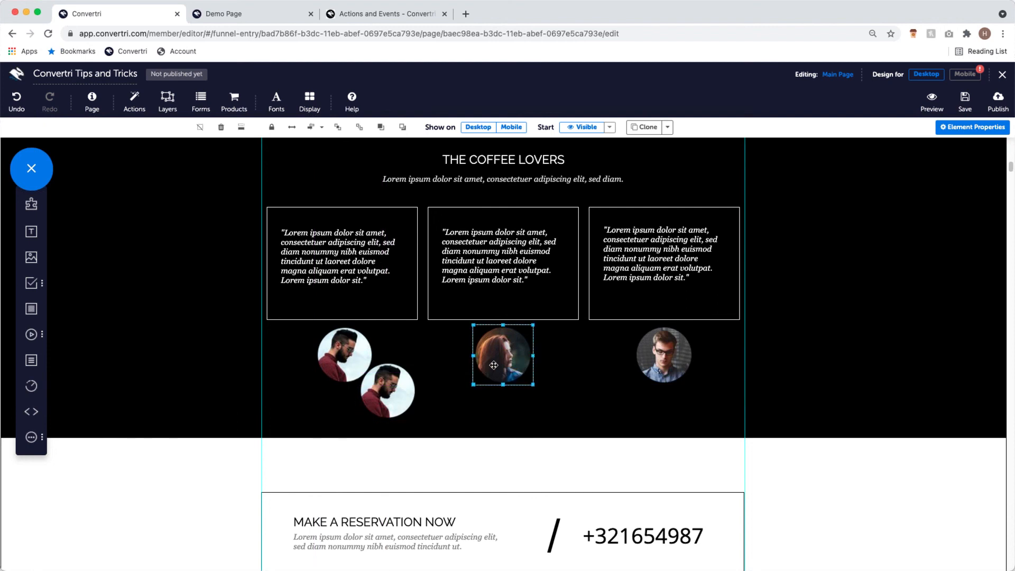
{"action": "left_click_drag", "start_coordinate": [493, 365], "coordinate": [555, 397]}
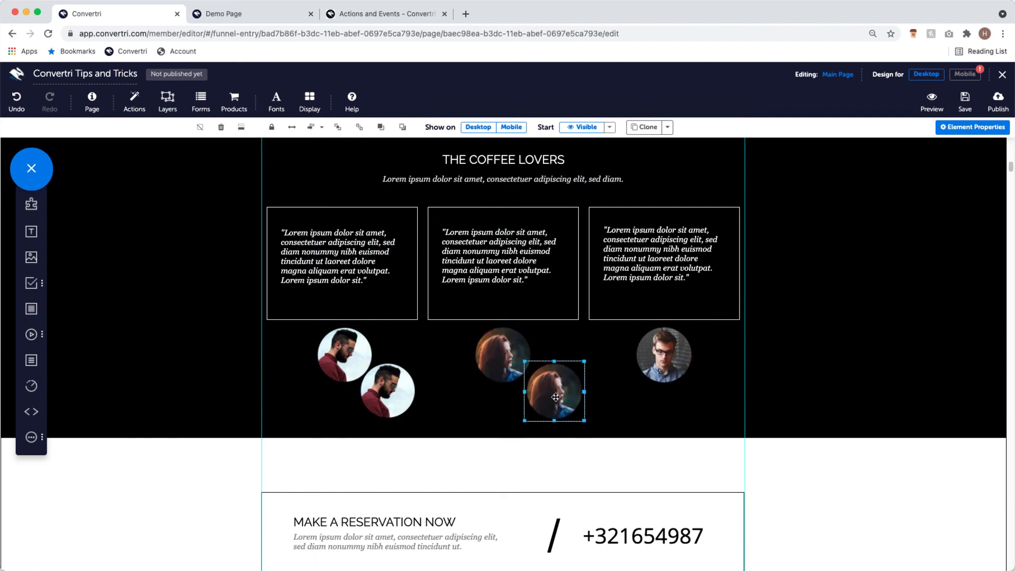
{"action": "left_click_drag", "start_coordinate": [663, 369], "coordinate": [700, 402]}
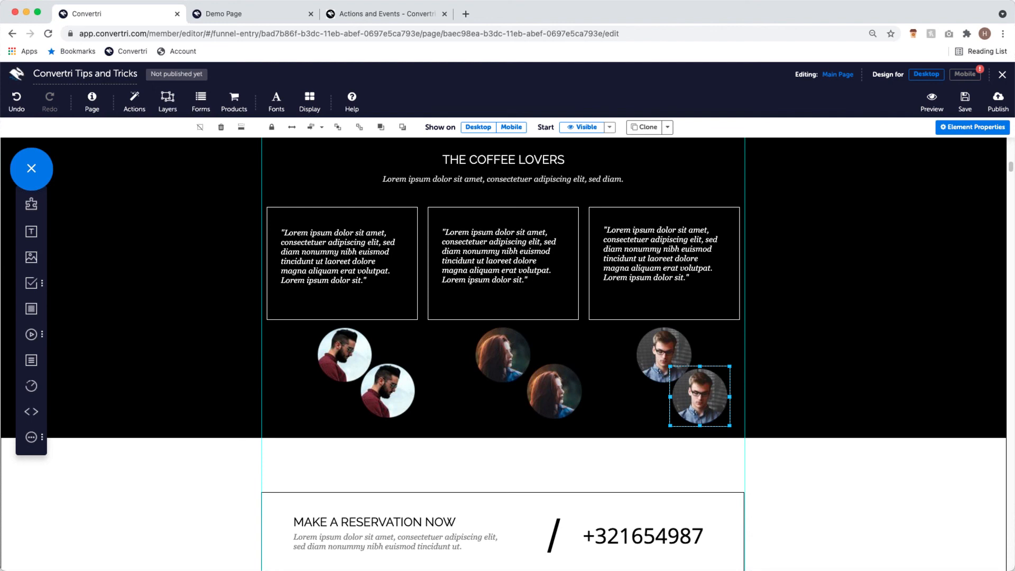
- On the help site, open the Editor articles collection, then go back to the knowledge base home
{"action": "left_click", "coordinate": [370, 13]}
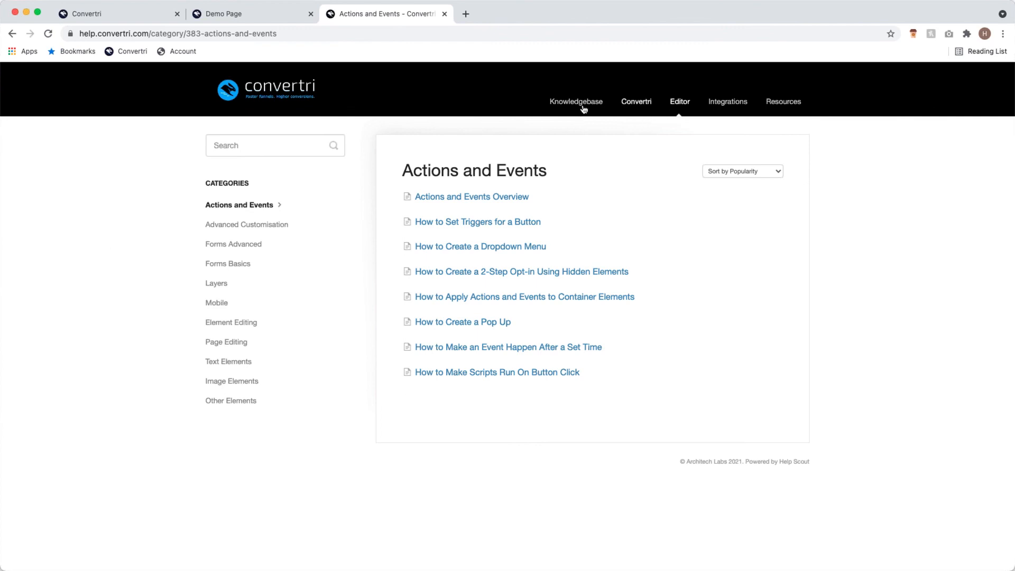
{"action": "left_click", "coordinate": [678, 102]}
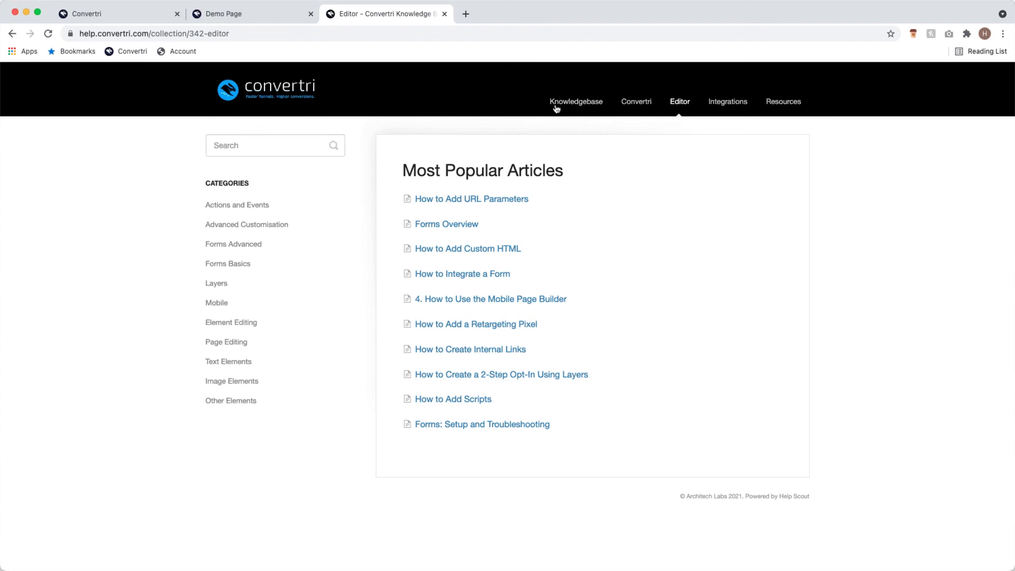
{"action": "left_click", "coordinate": [12, 33]}
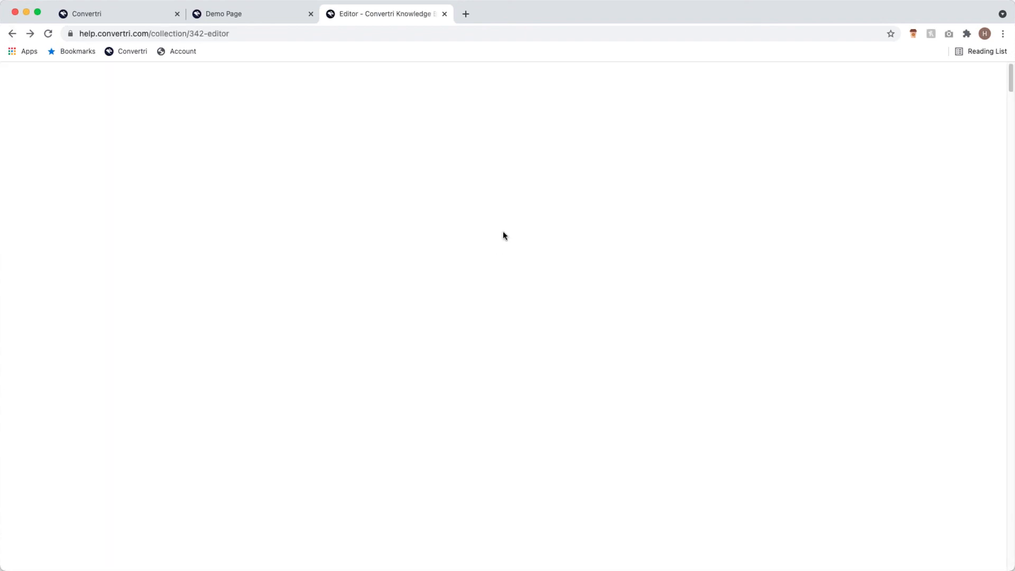
{"action": "left_click", "coordinate": [587, 102]}
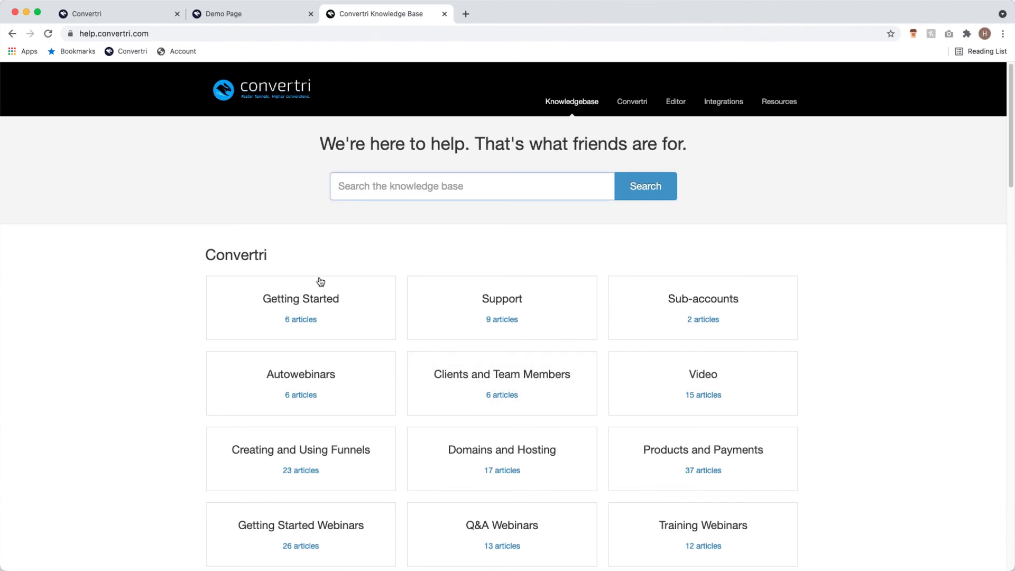
- Open Getting Started Webinars, view its second page of articles, and return to the café editor
{"action": "scroll", "coordinate": [686, 264], "scroll_direction": "down", "scroll_amount": 1}
{"action": "left_click", "coordinate": [365, 498]}
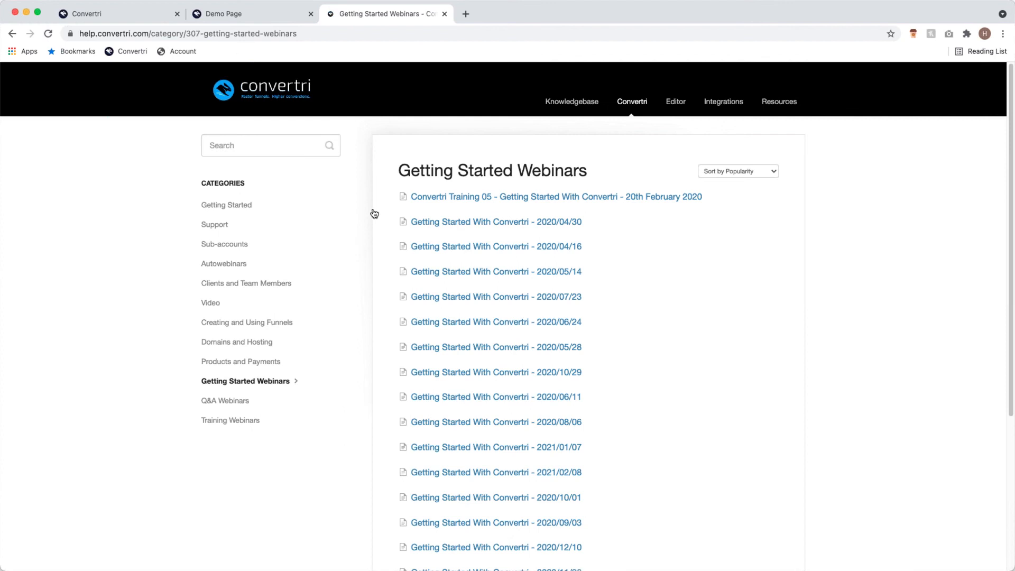
{"action": "scroll", "coordinate": [726, 459], "scroll_direction": "down", "scroll_amount": 5}
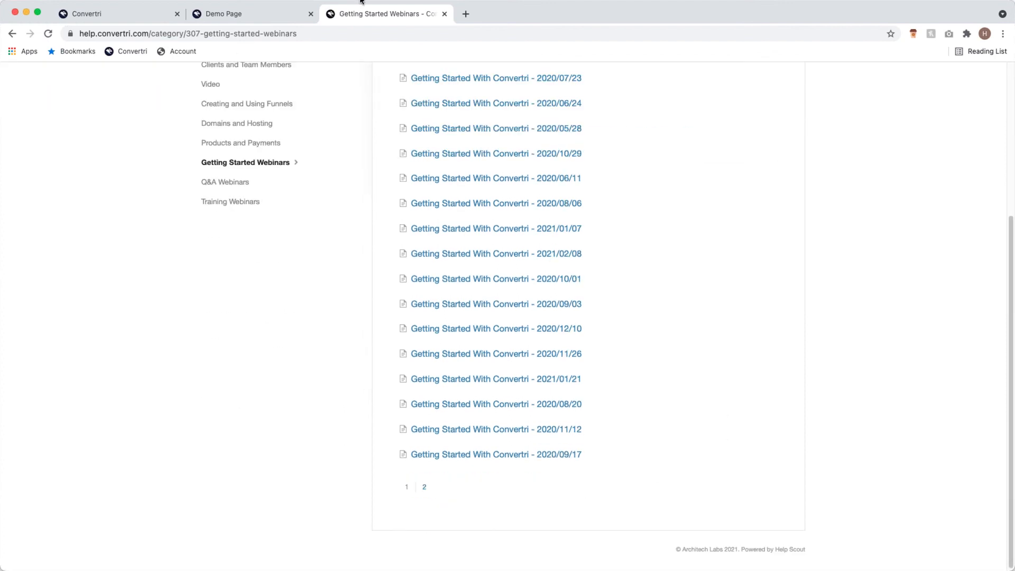
{"action": "scroll", "coordinate": [570, 476], "scroll_direction": "up", "scroll_amount": 5}
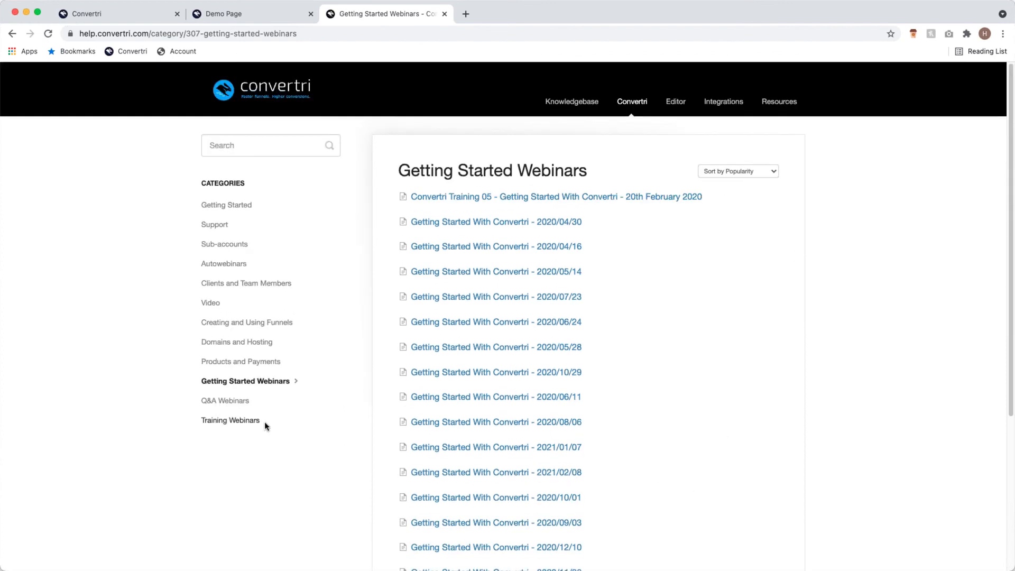
{"action": "scroll", "coordinate": [271, 416], "scroll_direction": "down", "scroll_amount": 1}
{"action": "scroll", "coordinate": [270, 416], "scroll_direction": "down", "scroll_amount": 5}
{"action": "left_click", "coordinate": [425, 486]}
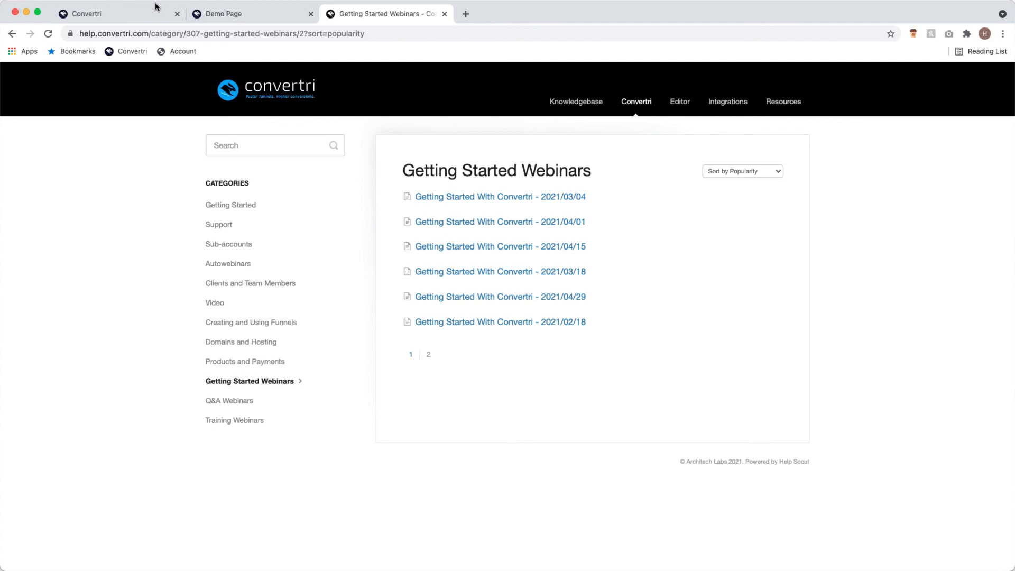
{"action": "left_click", "coordinate": [132, 20]}
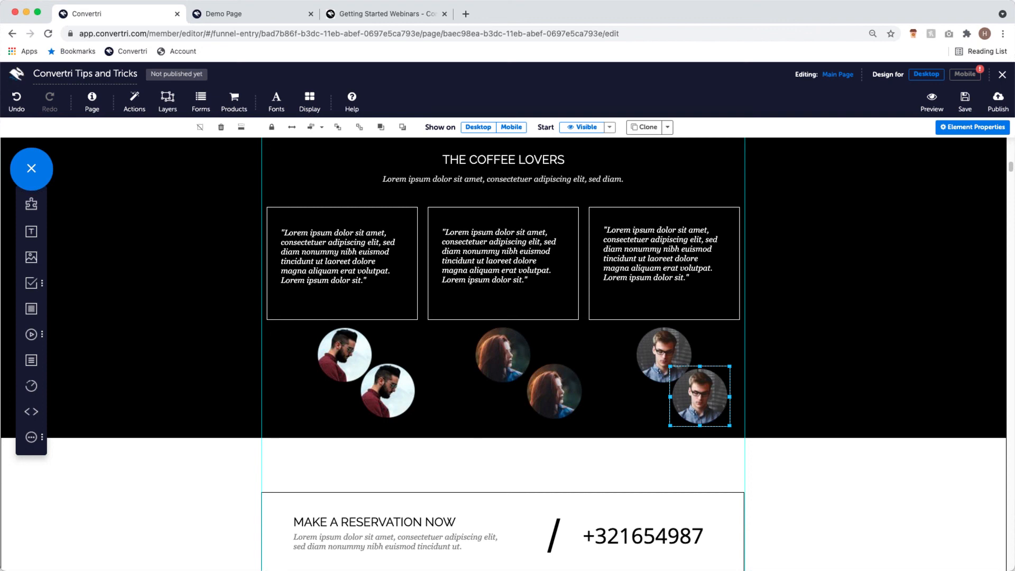
- Alt-drag a copy of the lower bearded-man portrait to the right, then drop a new Panel onto the portrait row
{"action": "left_click", "coordinate": [382, 390]}
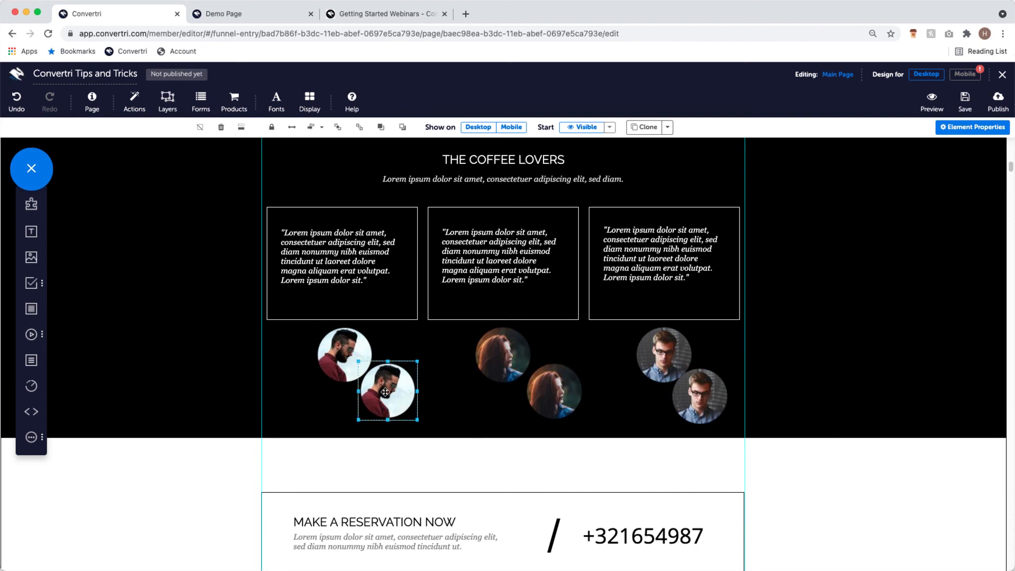
{"action": "left_click_drag", "start_coordinate": [400, 382], "coordinate": [431, 362]}
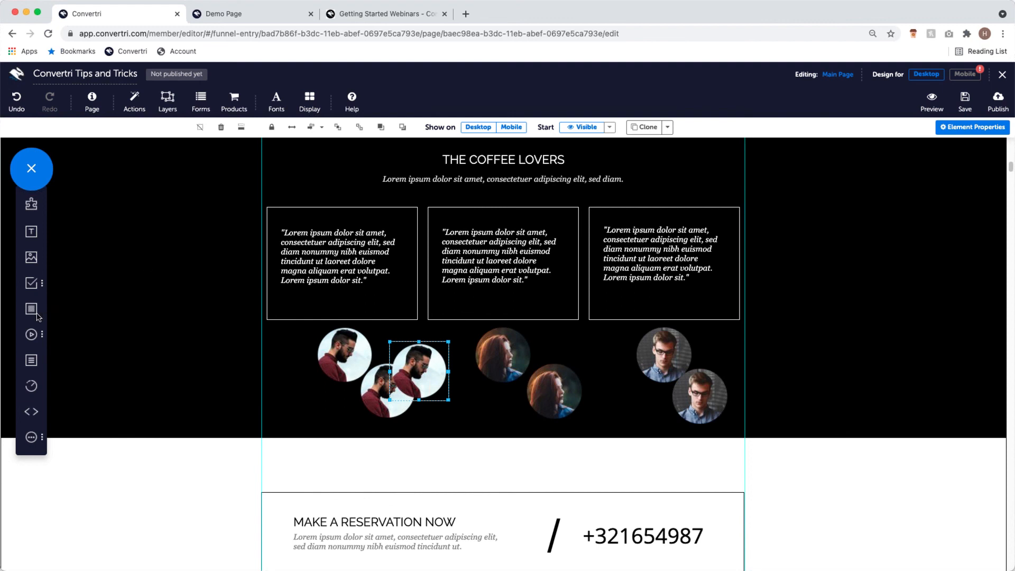
{"action": "left_click_drag", "start_coordinate": [32, 308], "coordinate": [310, 371]}
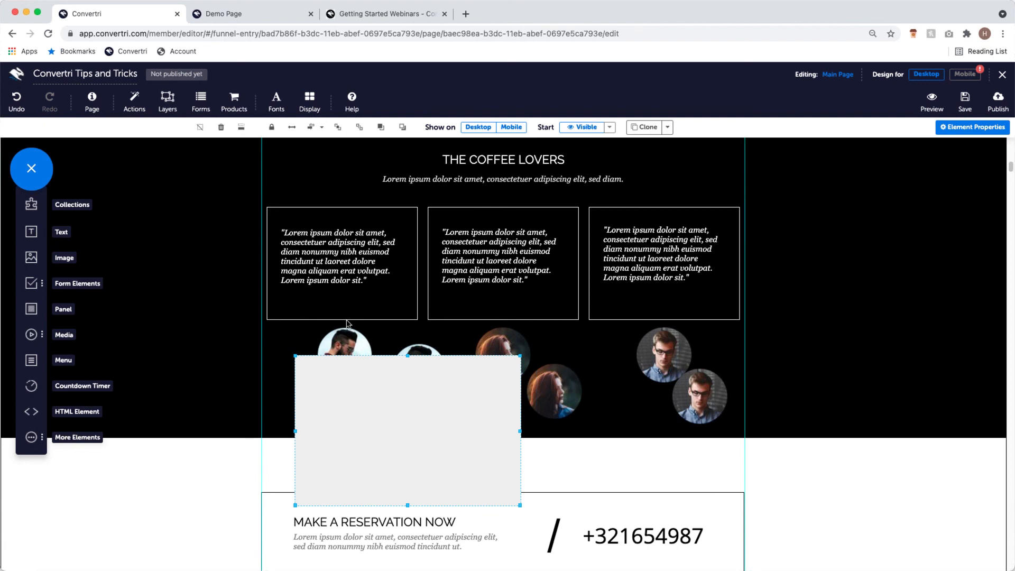
- Move the new panel up under the quote boxes and turn on Element Outlines
{"action": "left_click_drag", "start_coordinate": [450, 425], "coordinate": [446, 406]}
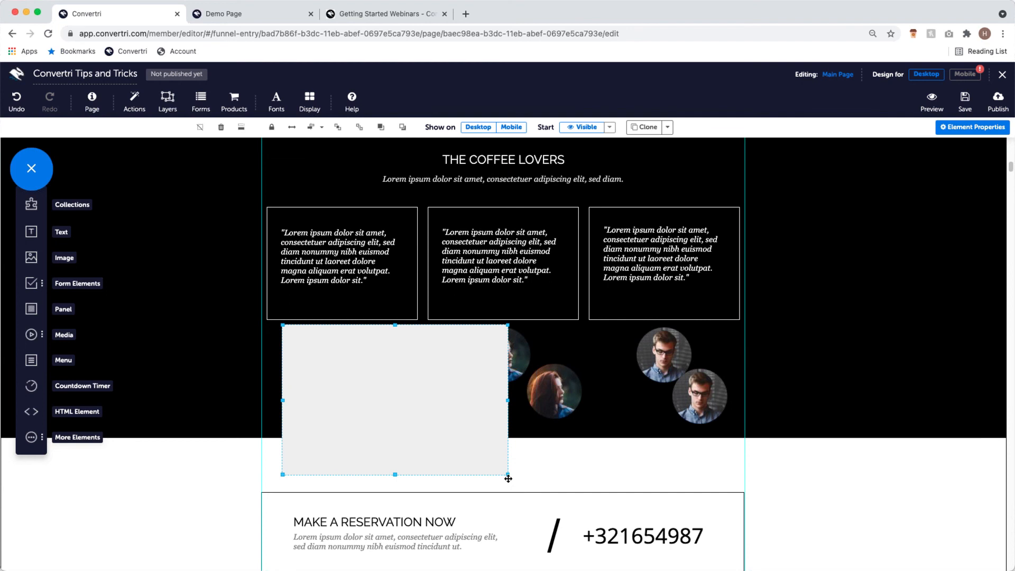
{"action": "left_click", "coordinate": [312, 98]}
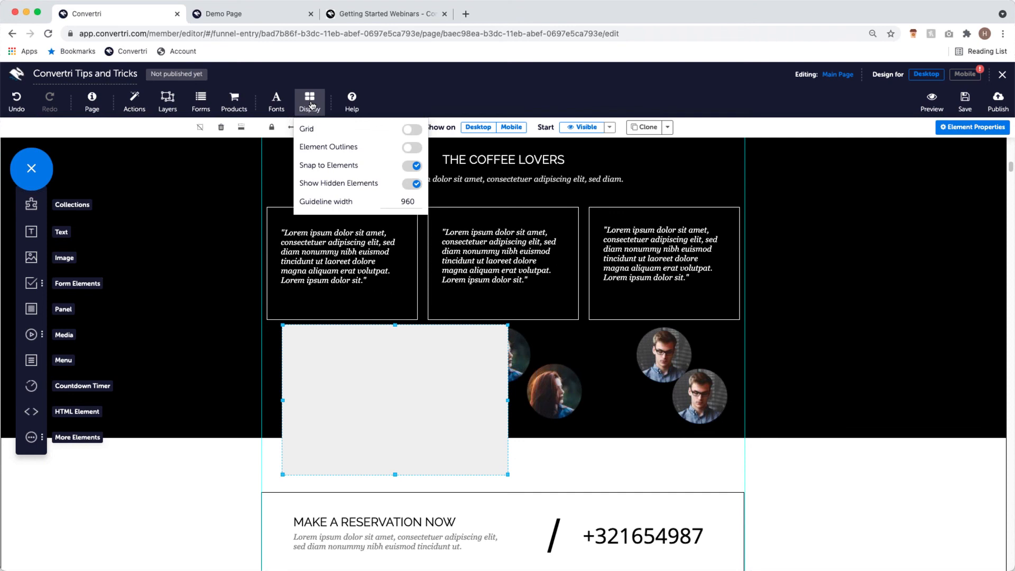
{"action": "left_click", "coordinate": [411, 148]}
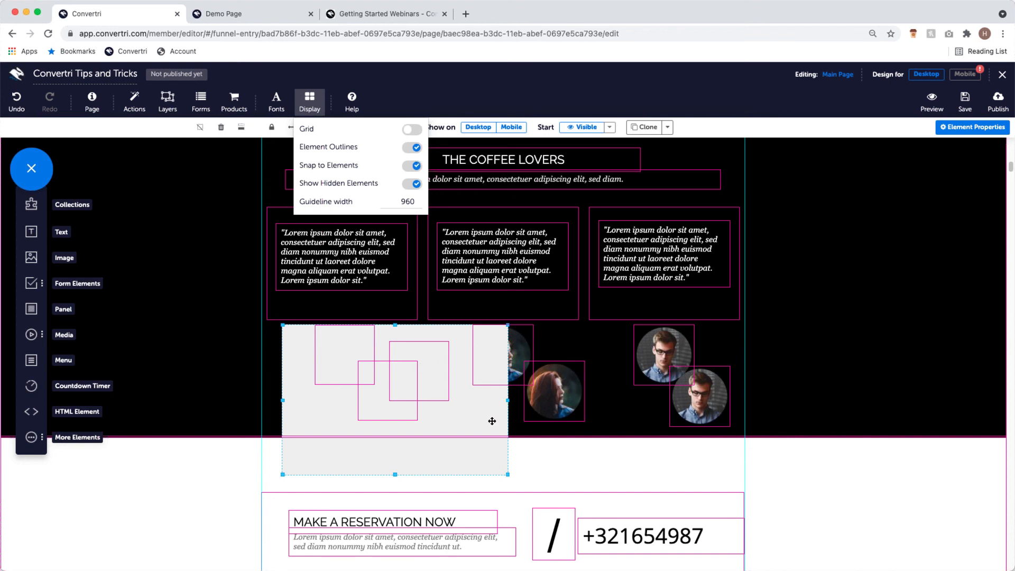
- Resize the panel to span all portrait groups, from the quote boxes down to the portrait row
{"action": "left_click_drag", "start_coordinate": [507, 400], "coordinate": [738, 401]}
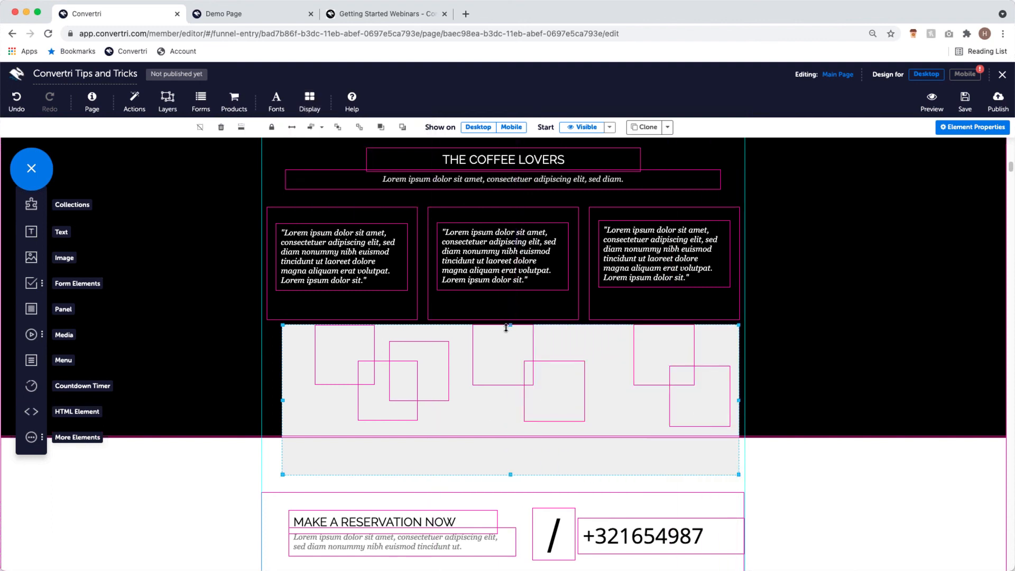
{"action": "left_click_drag", "start_coordinate": [511, 324], "coordinate": [511, 320]}
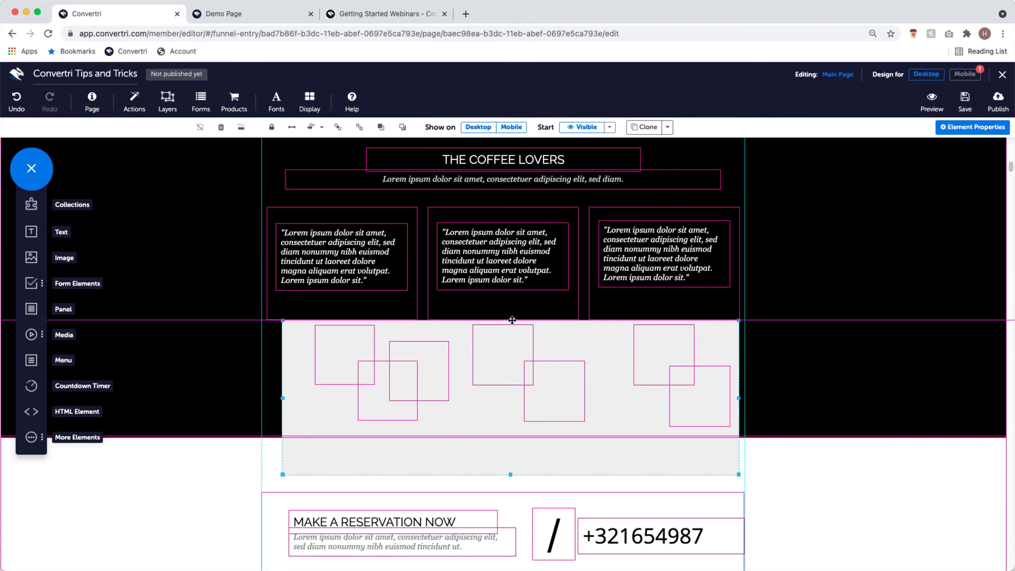
{"action": "left_click_drag", "start_coordinate": [511, 474], "coordinate": [511, 428]}
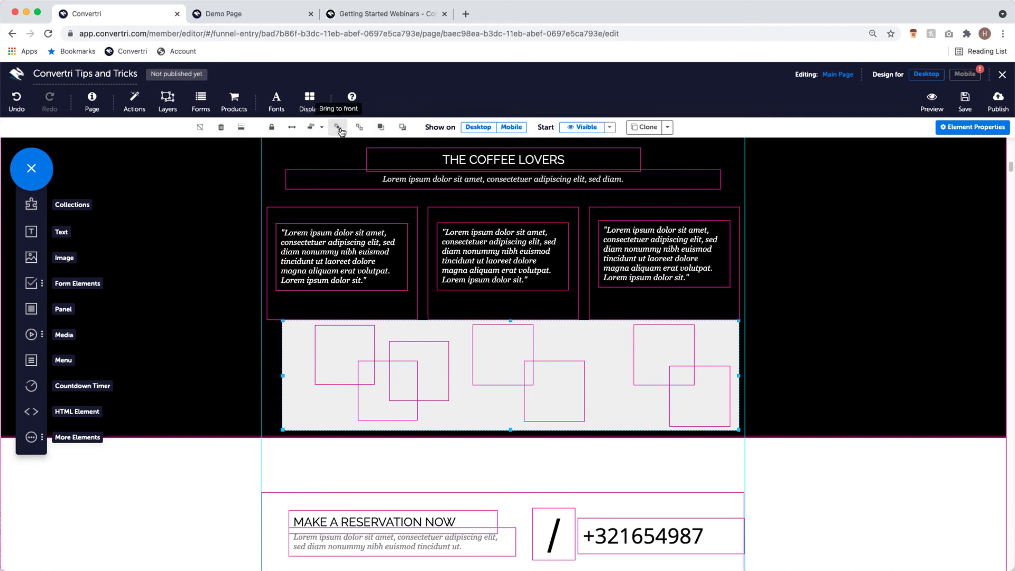
- Send the panel backward four times so it sits behind the portraits
{"action": "left_click", "coordinate": [403, 128]}
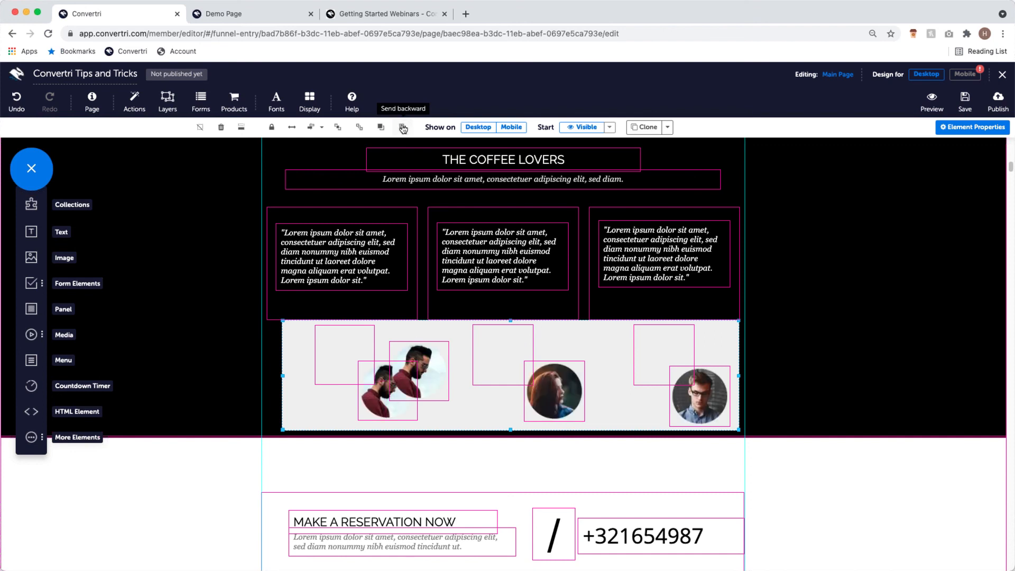
{"action": "left_click", "coordinate": [403, 128]}
{"action": "left_click", "coordinate": [402, 129]}
{"action": "left_click", "coordinate": [403, 128]}
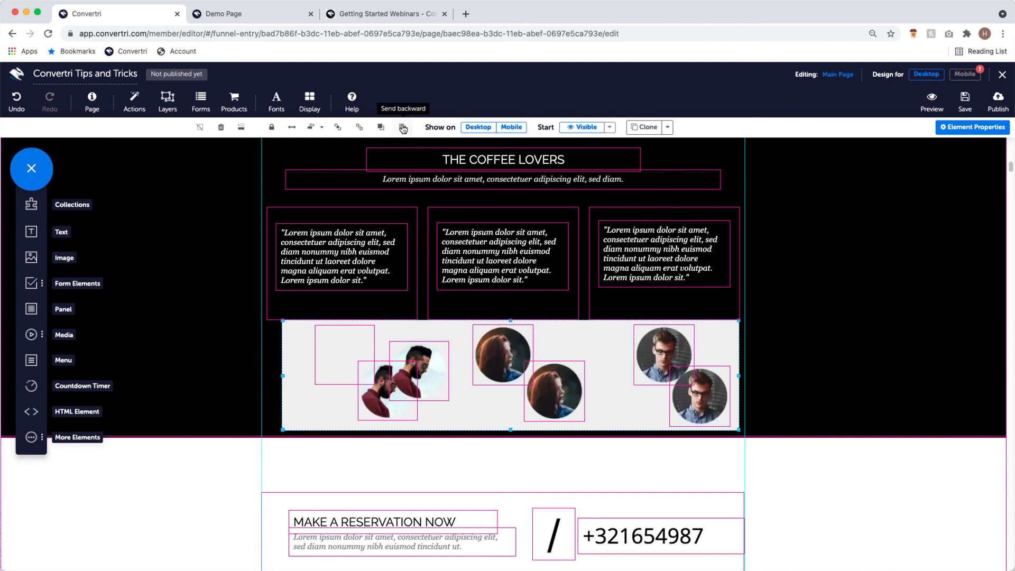
{"action": "left_click", "coordinate": [402, 128]}
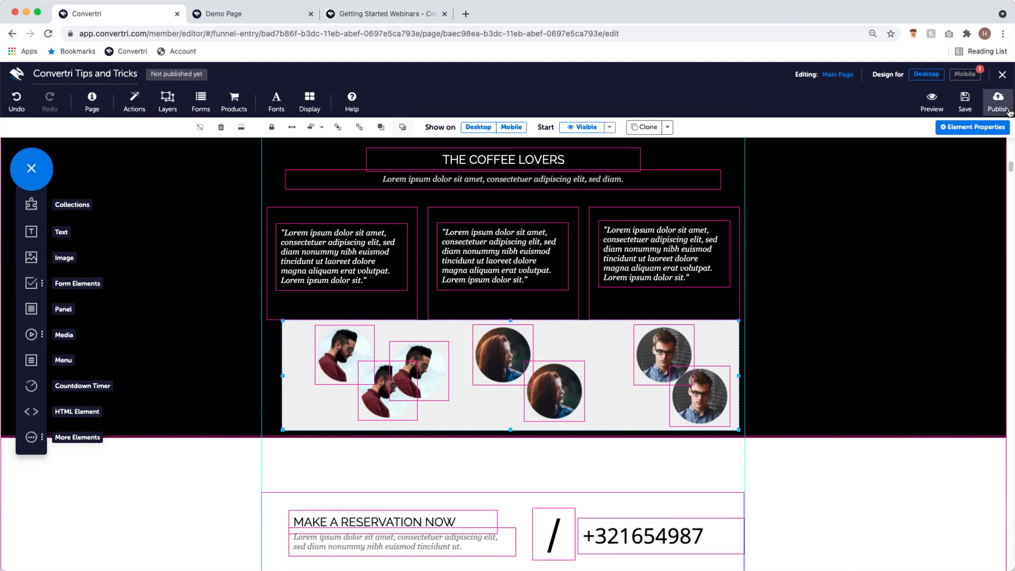
- Set the panel's background fill to nearly transparent, rgba(239, 239, 239, 0.04)
{"action": "left_click", "coordinate": [993, 131]}
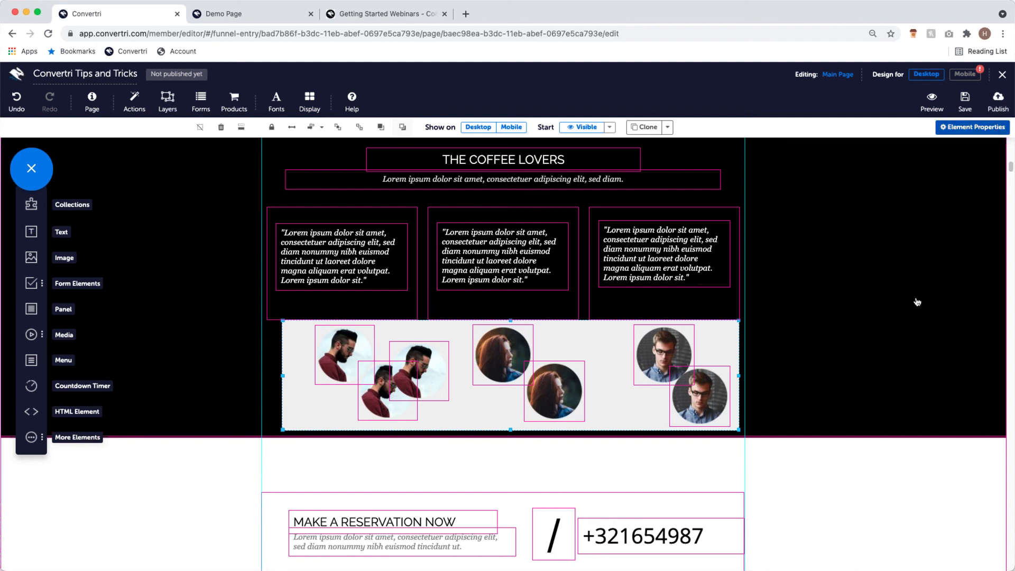
{"action": "left_click", "coordinate": [902, 302]}
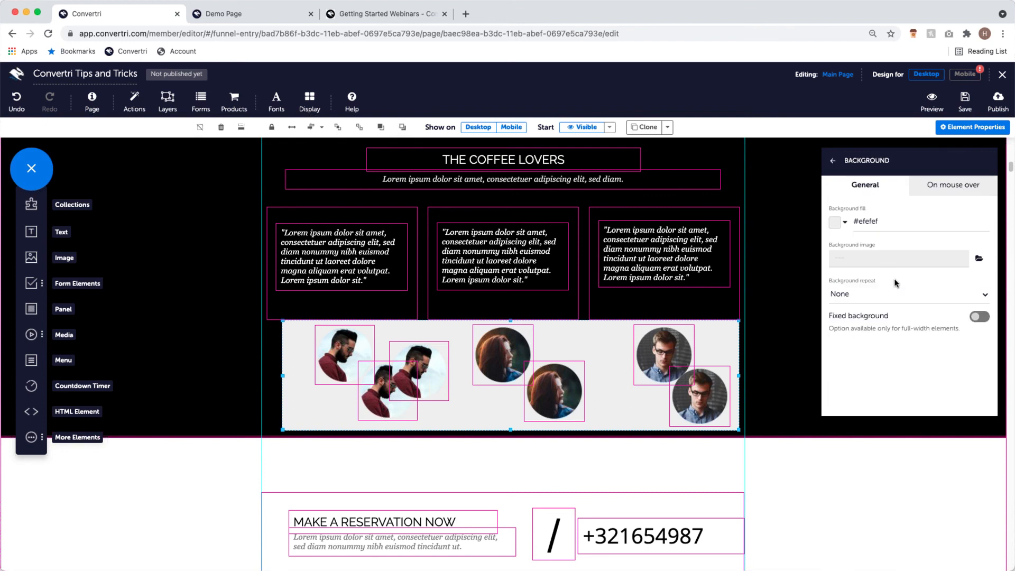
{"action": "left_click", "coordinate": [830, 222]}
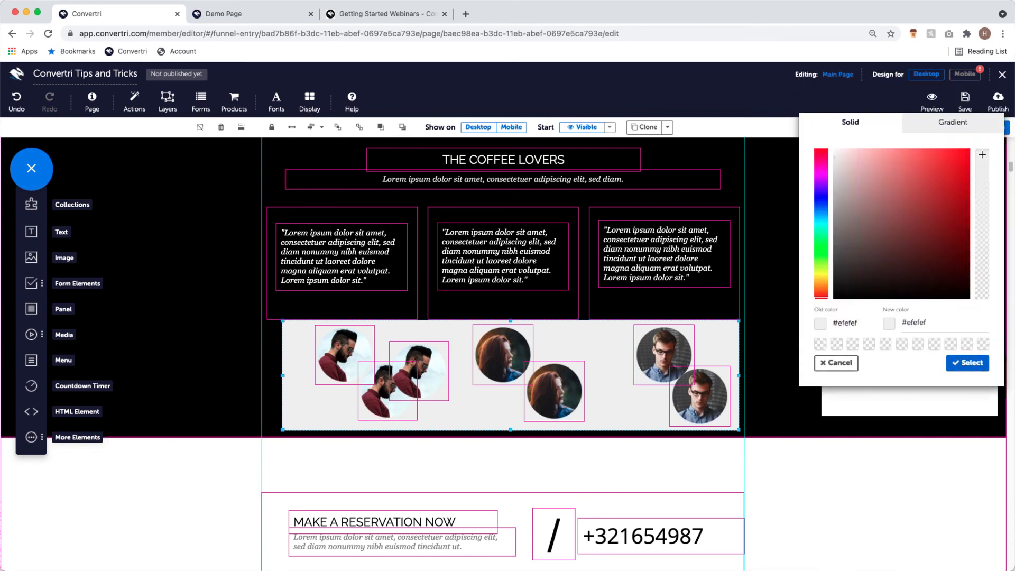
{"action": "left_click_drag", "start_coordinate": [982, 154], "coordinate": [984, 298]}
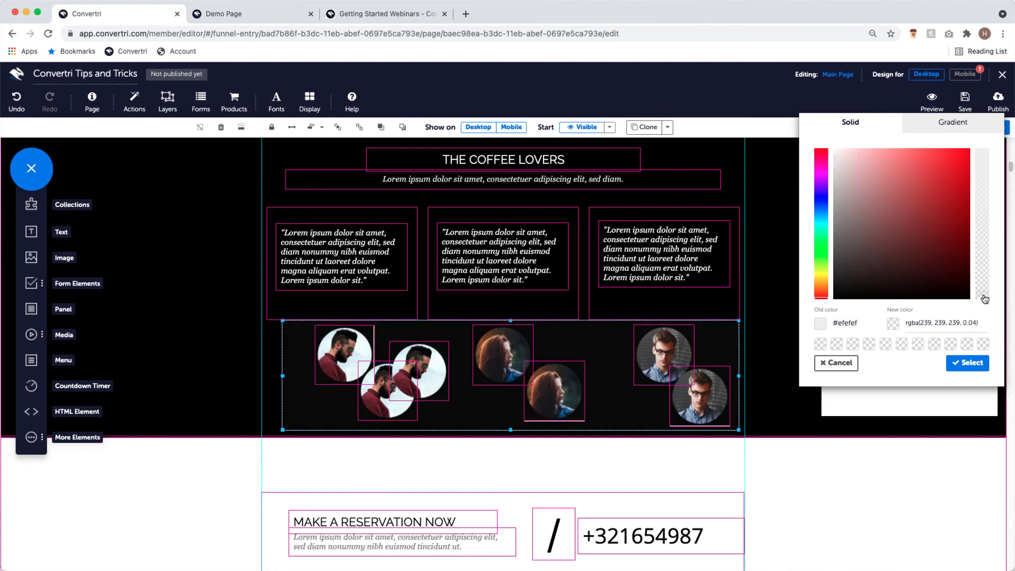
{"action": "left_click", "coordinate": [971, 365]}
{"action": "left_click", "coordinate": [833, 161]}
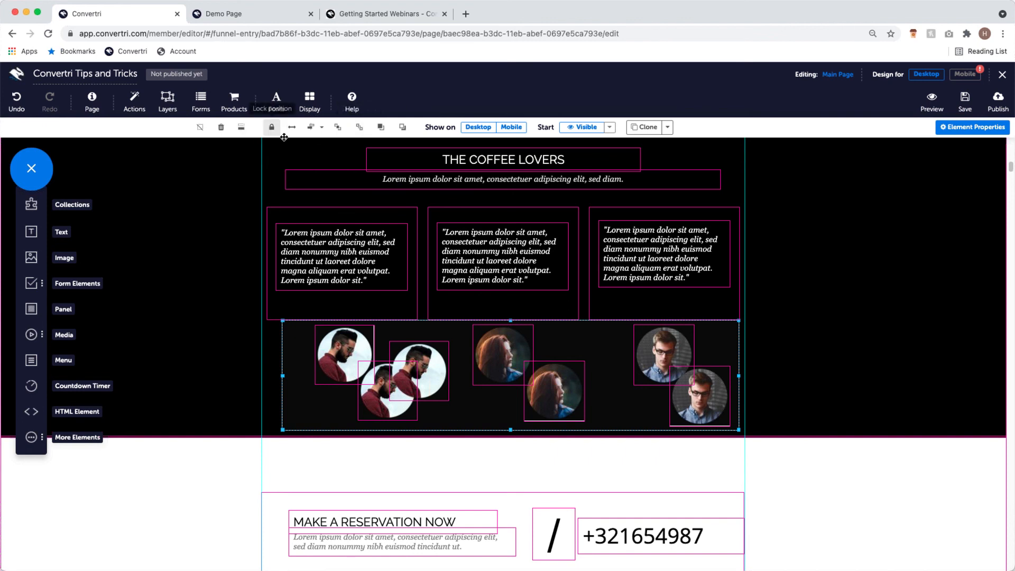
- Middle-align the portraits inside the panel and spread them evenly across it
{"action": "left_click", "coordinate": [323, 129]}
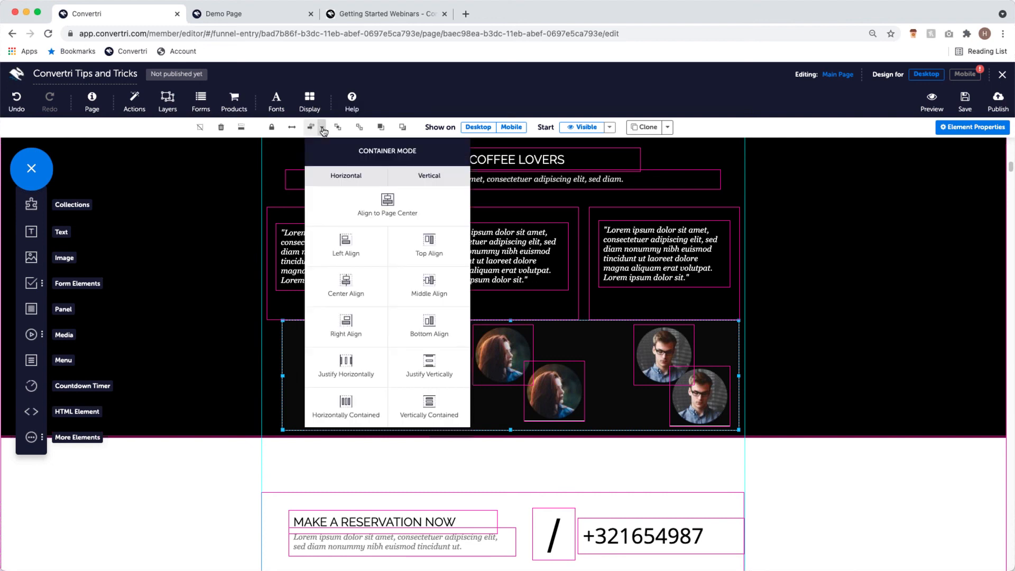
{"action": "left_click", "coordinate": [436, 284]}
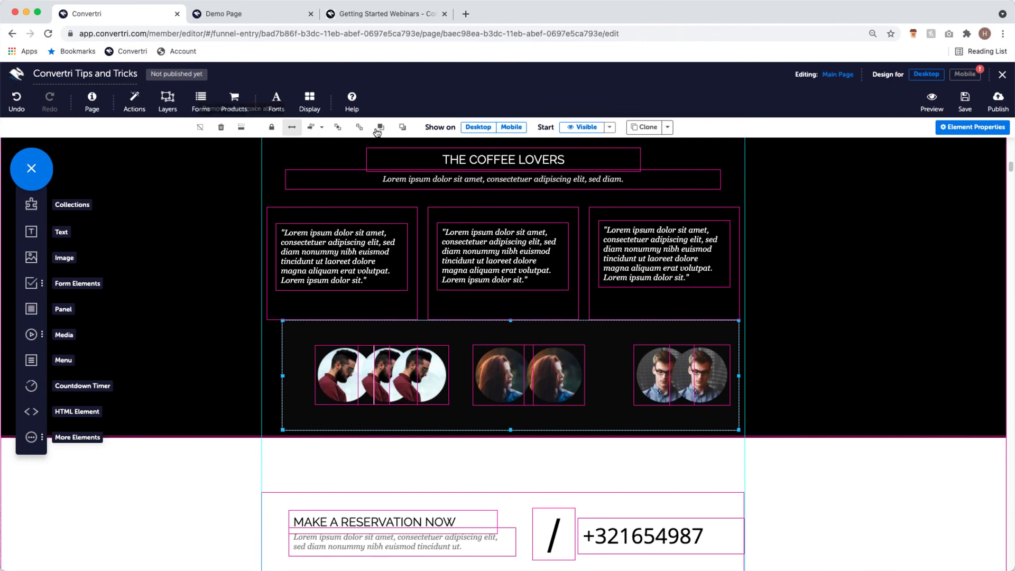
{"action": "left_click", "coordinate": [323, 129]}
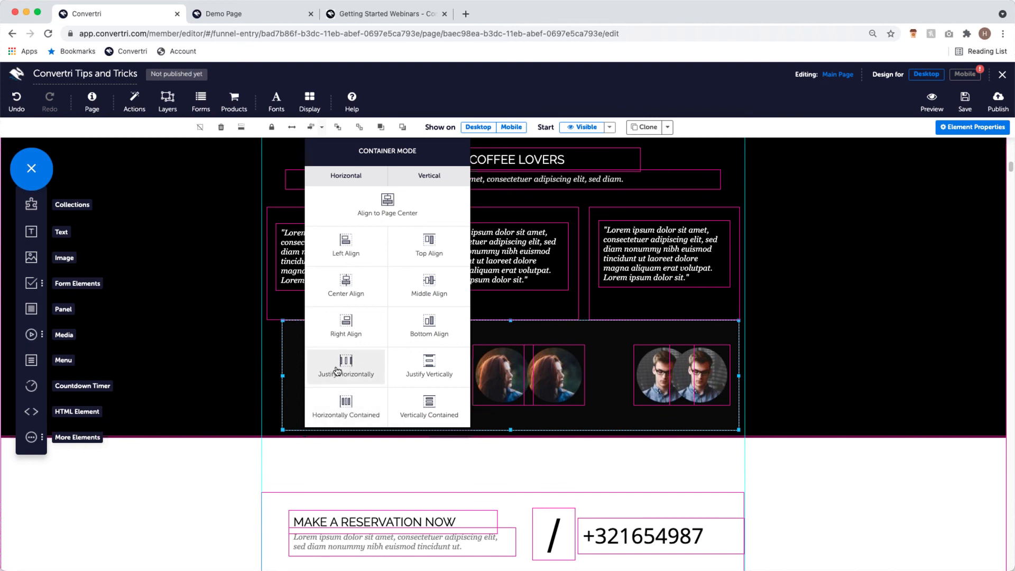
{"action": "left_click", "coordinate": [363, 400]}
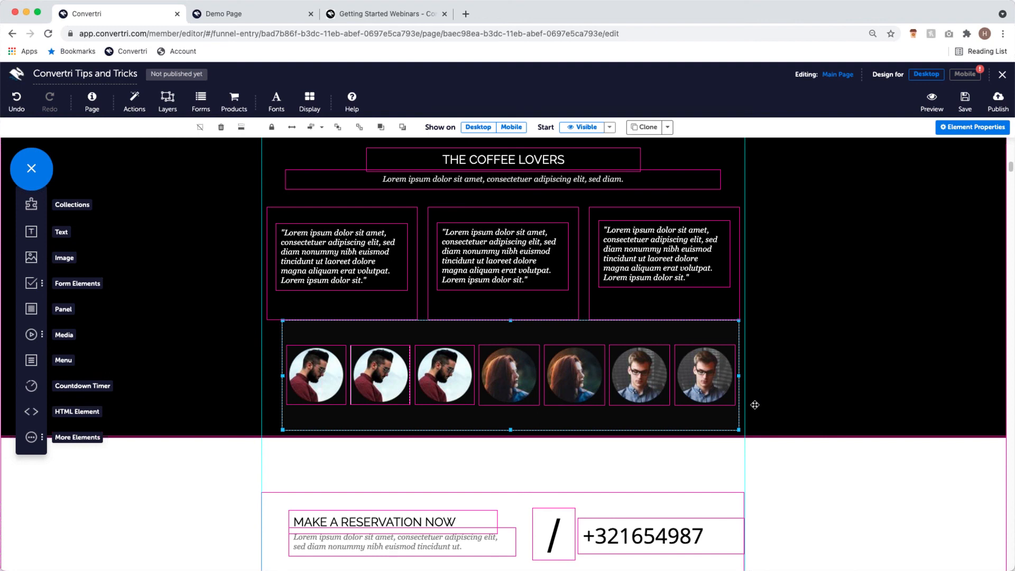
- Select the white section and turn off Element Outlines
{"action": "left_click", "coordinate": [685, 461]}
{"action": "left_click", "coordinate": [310, 101]}
{"action": "left_click", "coordinate": [411, 147]}
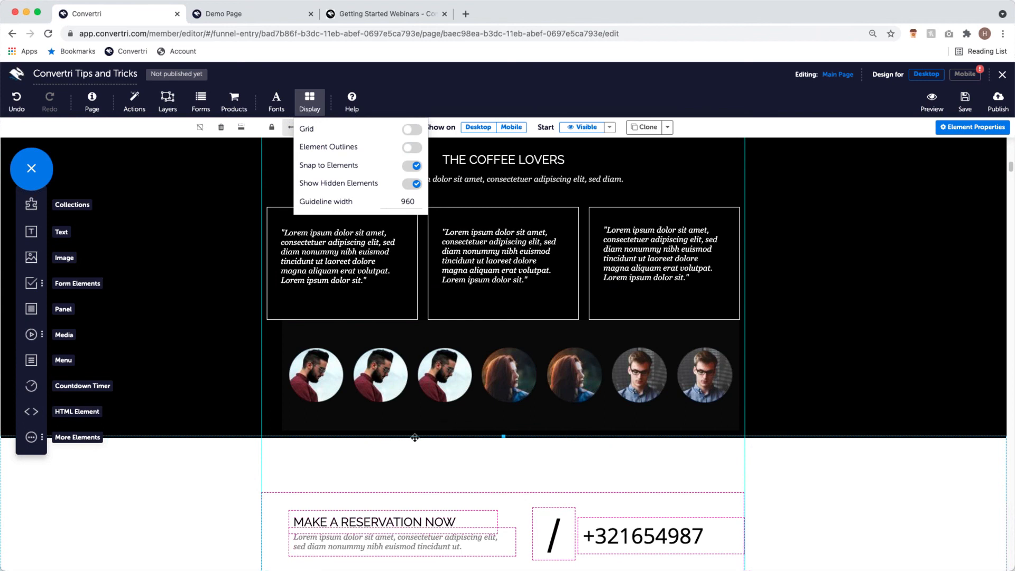
- Turn Element Outlines back on, then bring the Getting Started Webinars help page to the front
{"action": "left_click", "coordinate": [411, 147]}
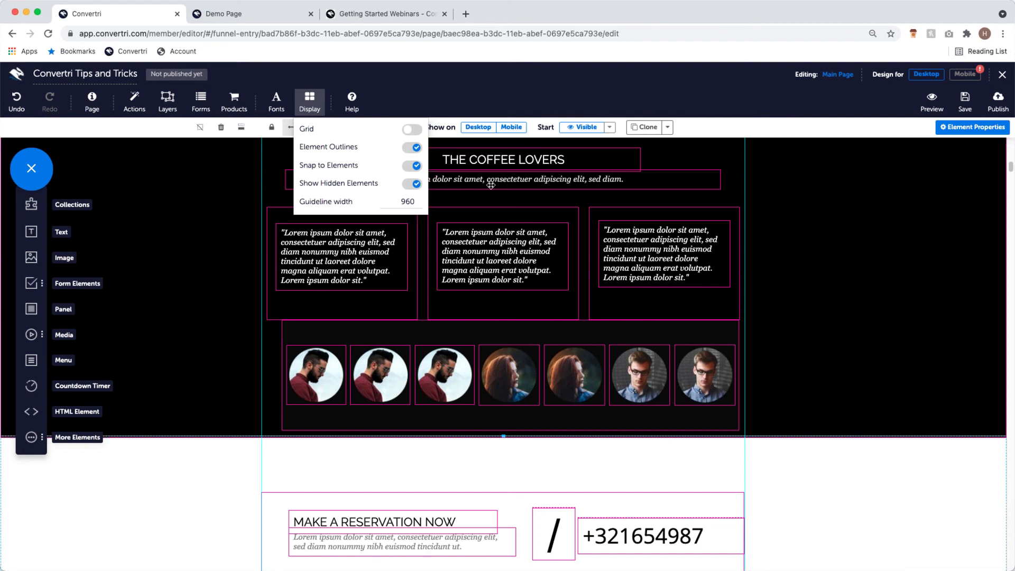
{"action": "left_click", "coordinate": [314, 110]}
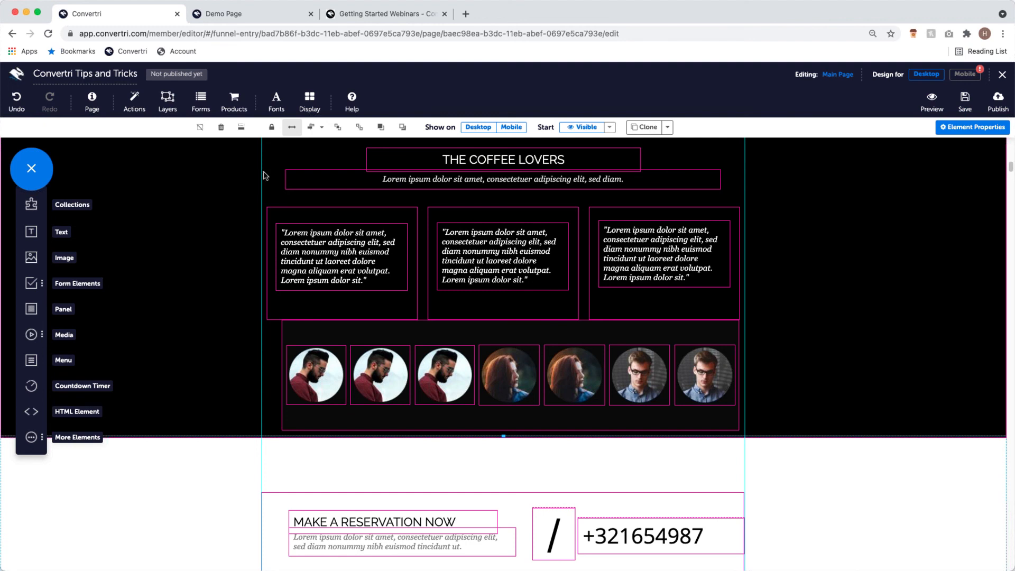
{"action": "left_click", "coordinate": [394, 11]}
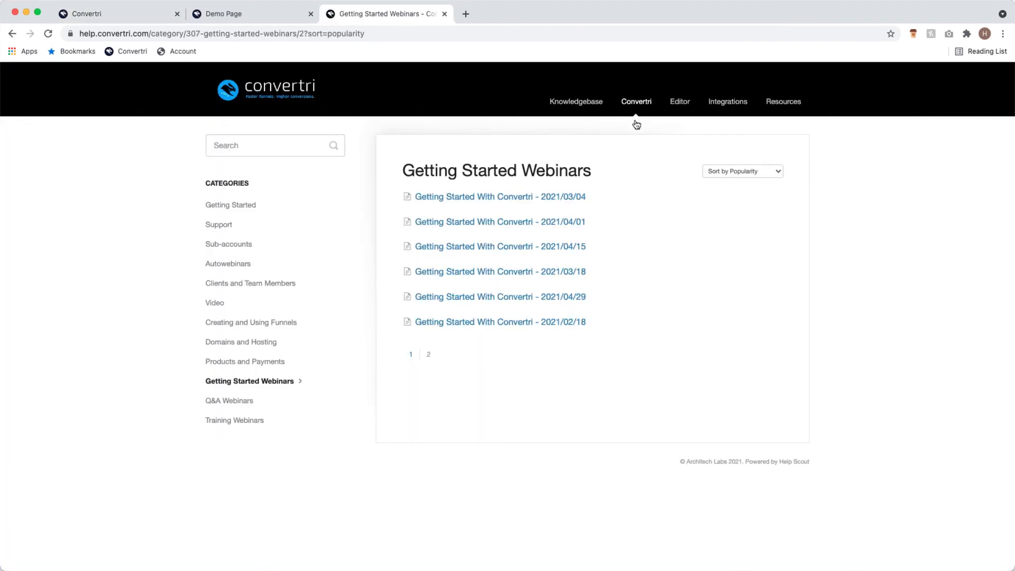
- Browse the knowledge base home and Getting Started category, then return to the page editor
{"action": "left_click", "coordinate": [637, 103]}
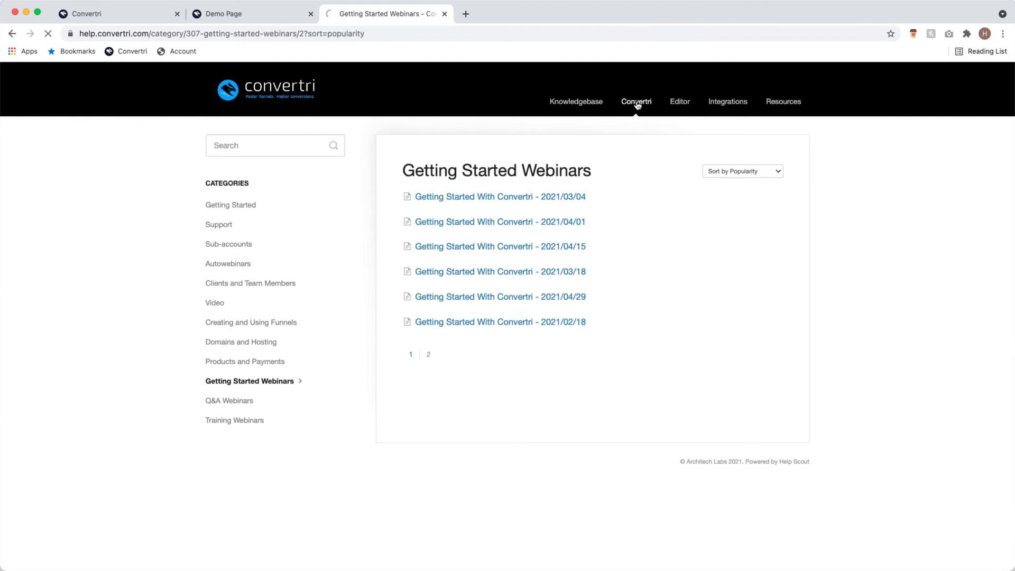
{"action": "left_click", "coordinate": [590, 107]}
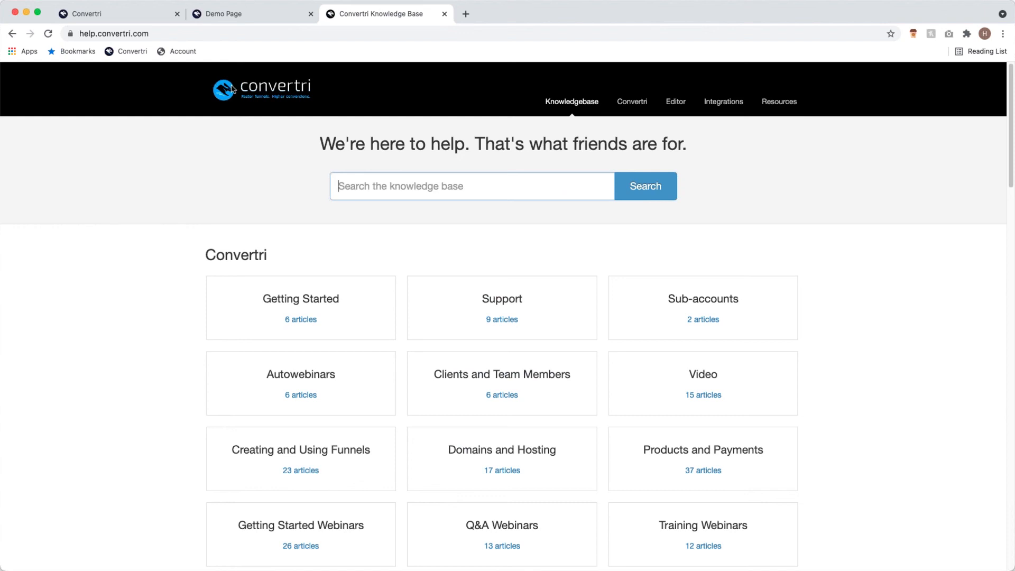
{"action": "scroll", "coordinate": [223, 189], "scroll_direction": "down", "scroll_amount": 1}
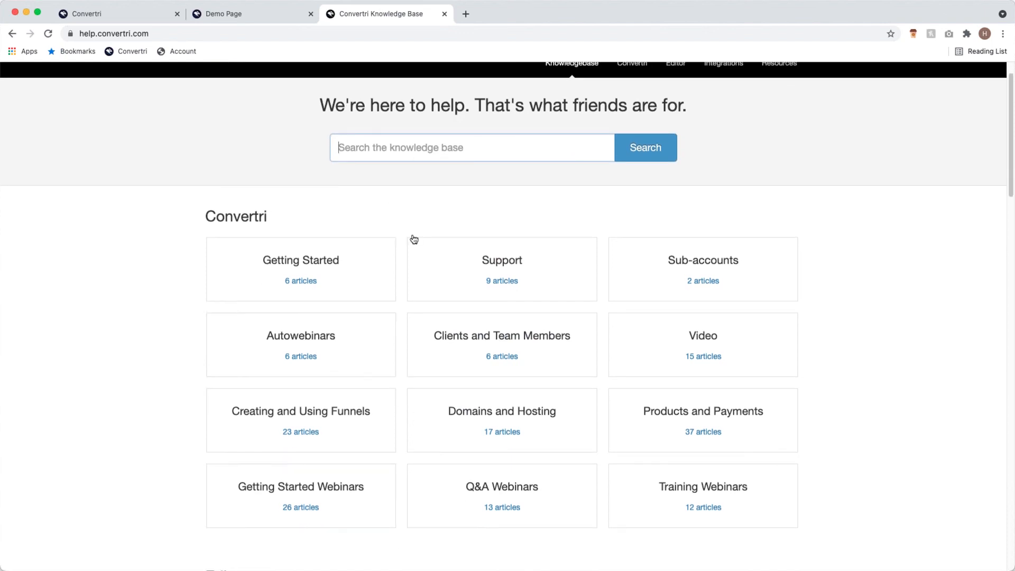
{"action": "left_click", "coordinate": [357, 285]}
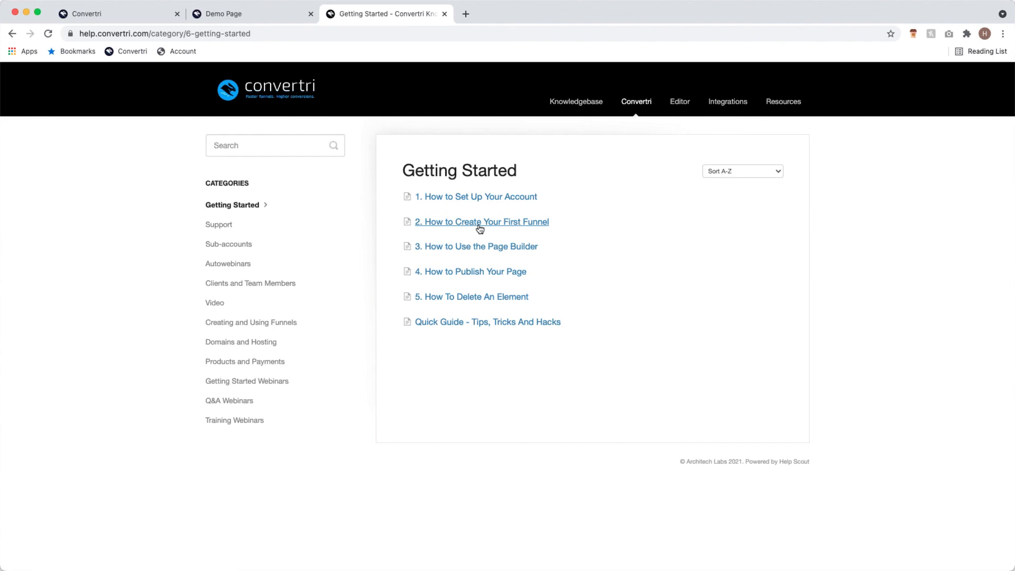
{"action": "left_click", "coordinate": [631, 108]}
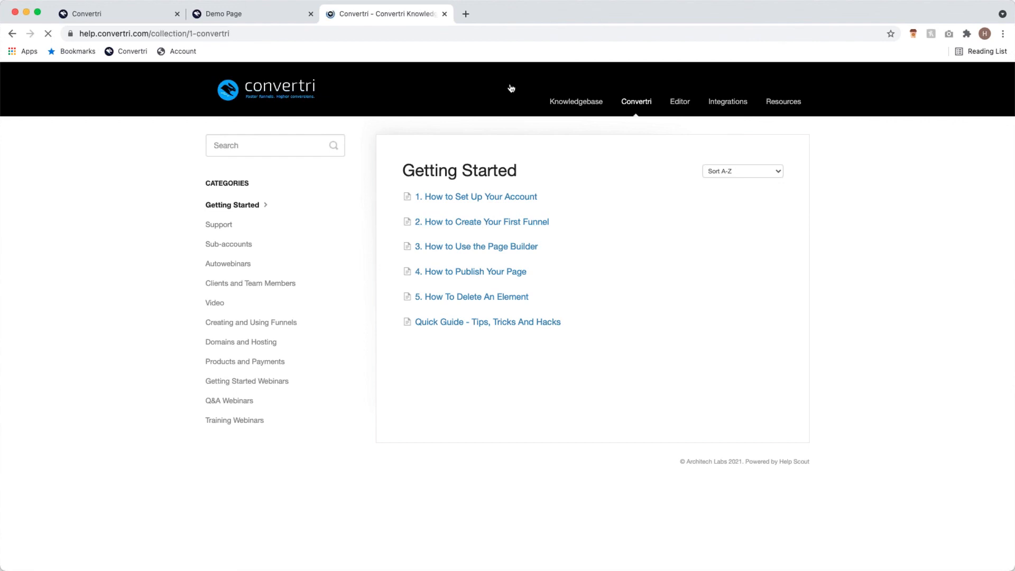
{"action": "left_click", "coordinate": [115, 14]}
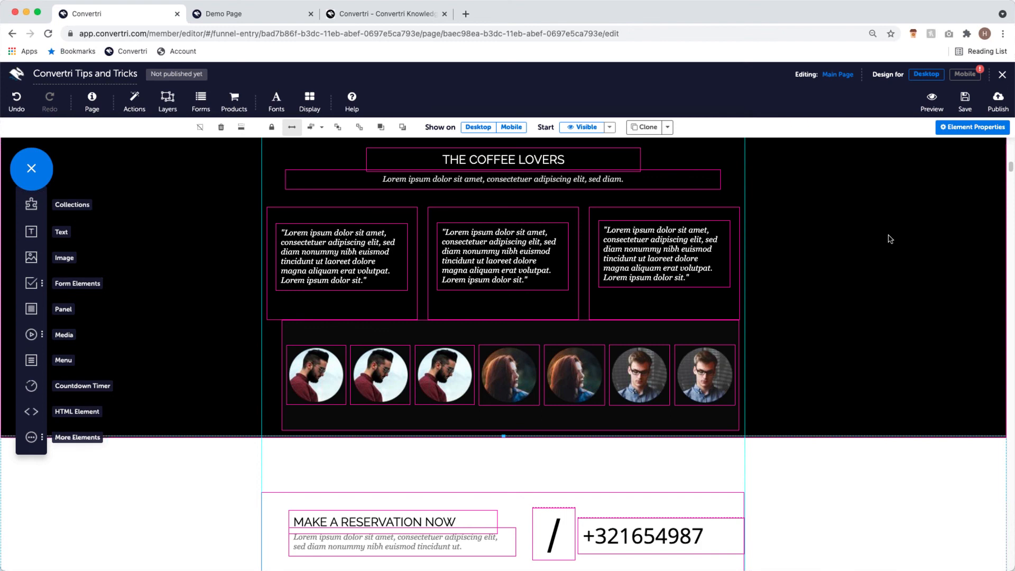
- Switch to the Mobile layout and run Remobilize all to restack the café page
{"action": "scroll", "coordinate": [772, 260], "scroll_direction": "down", "scroll_amount": 1}
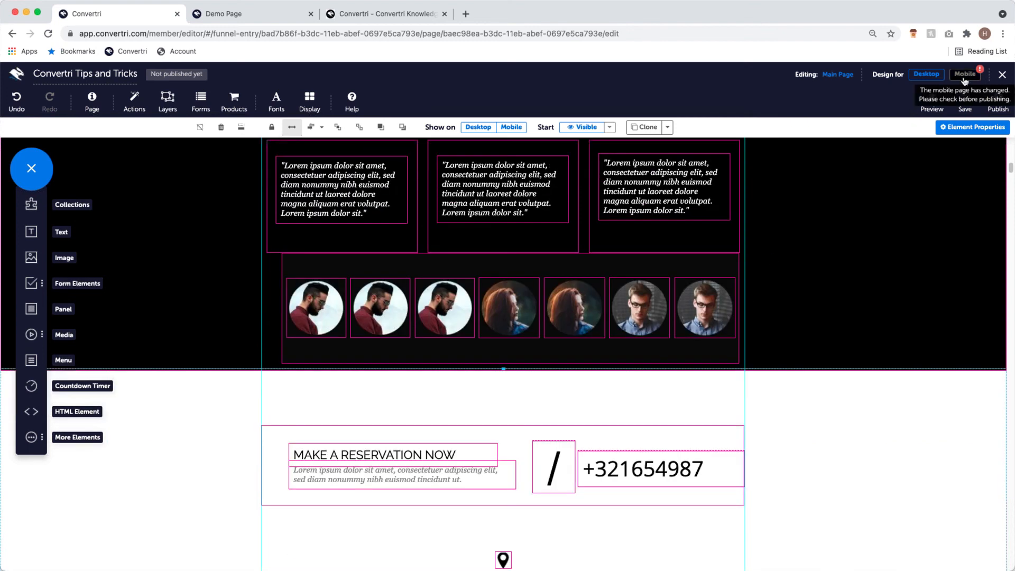
{"action": "left_click", "coordinate": [965, 75]}
{"action": "left_click_drag", "start_coordinate": [1011, 227], "coordinate": [996, 139]}
{"action": "left_click", "coordinate": [357, 106]}
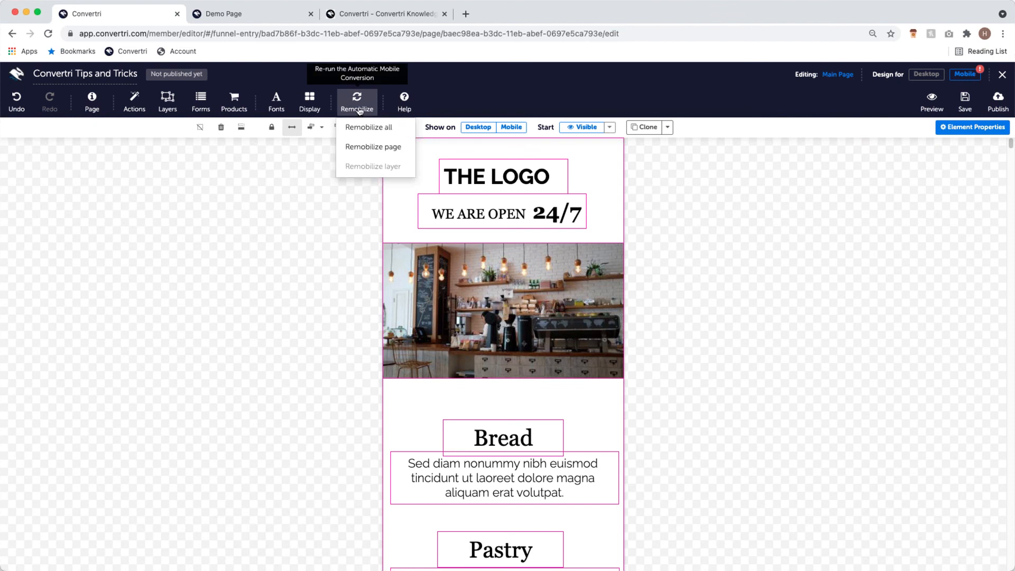
{"action": "left_click", "coordinate": [371, 128]}
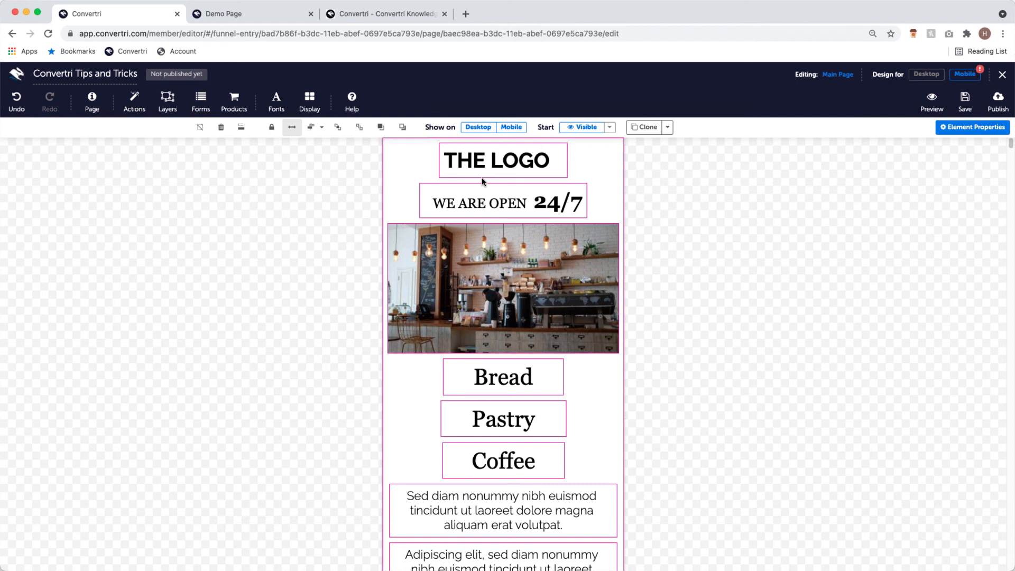
{"action": "left_click", "coordinate": [236, 99]}
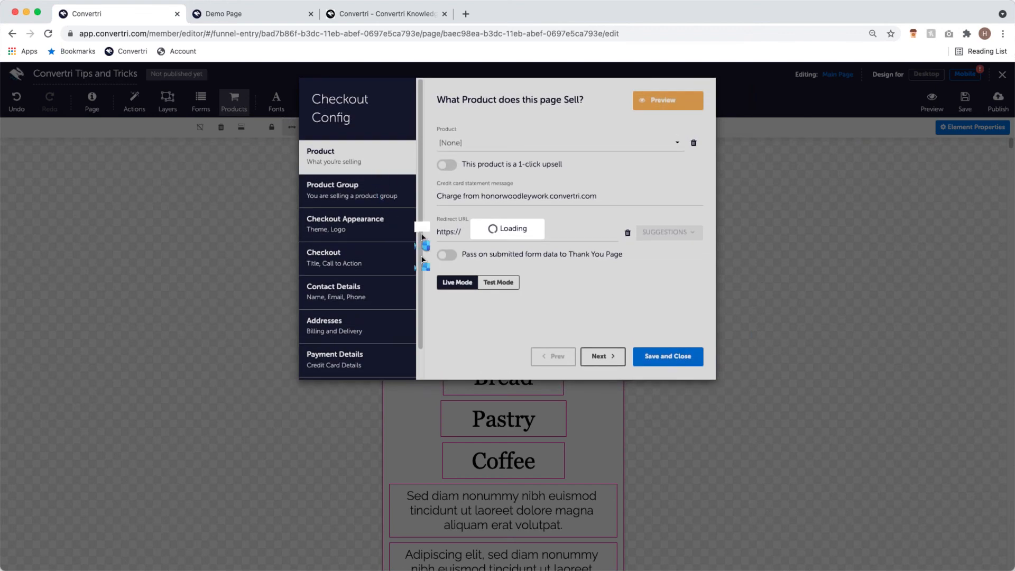
{"action": "left_click", "coordinate": [397, 234]}
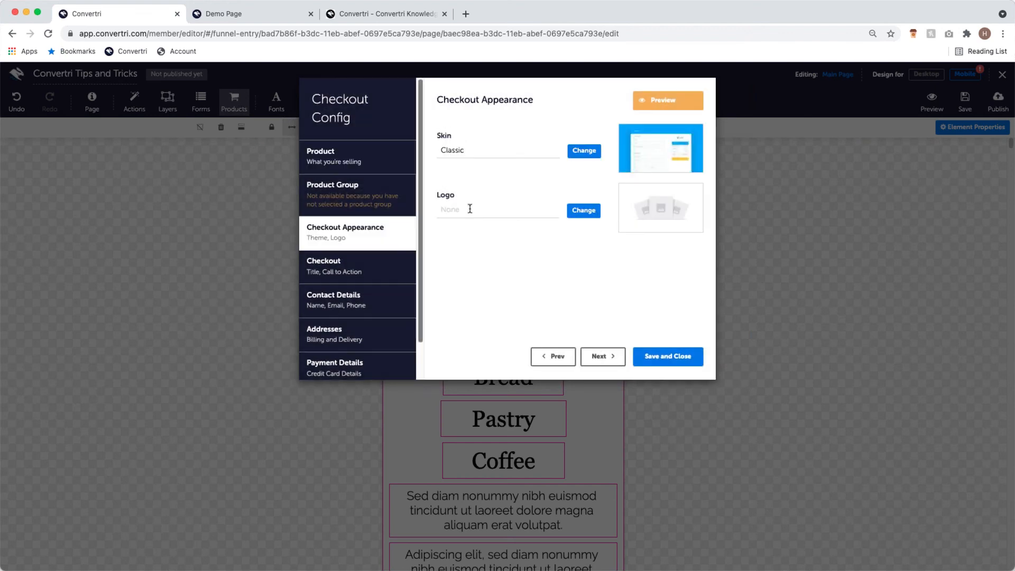
{"action": "left_click", "coordinate": [676, 358]}
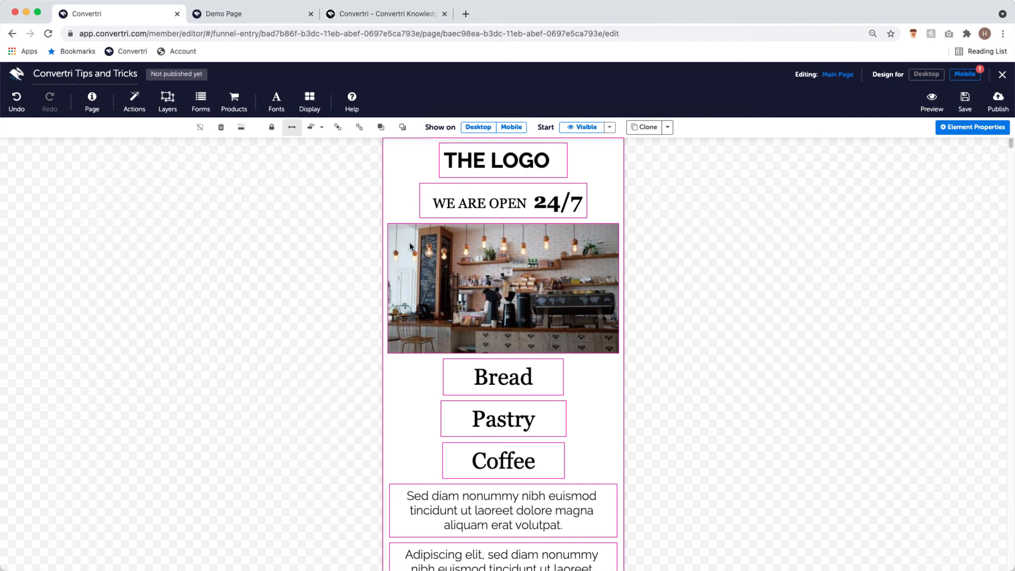
{"action": "left_click", "coordinate": [99, 110]}
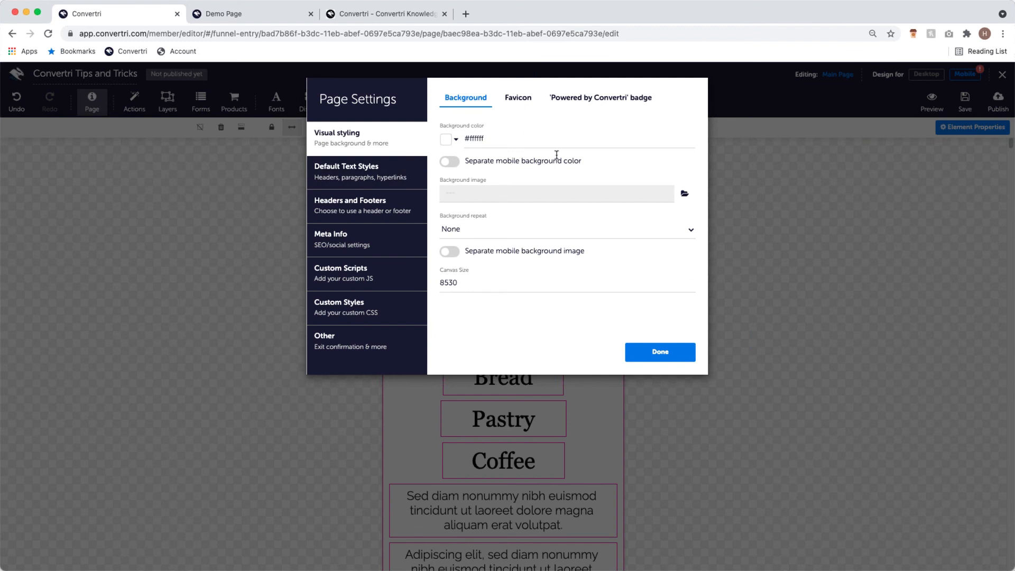
{"action": "left_click", "coordinate": [386, 179]}
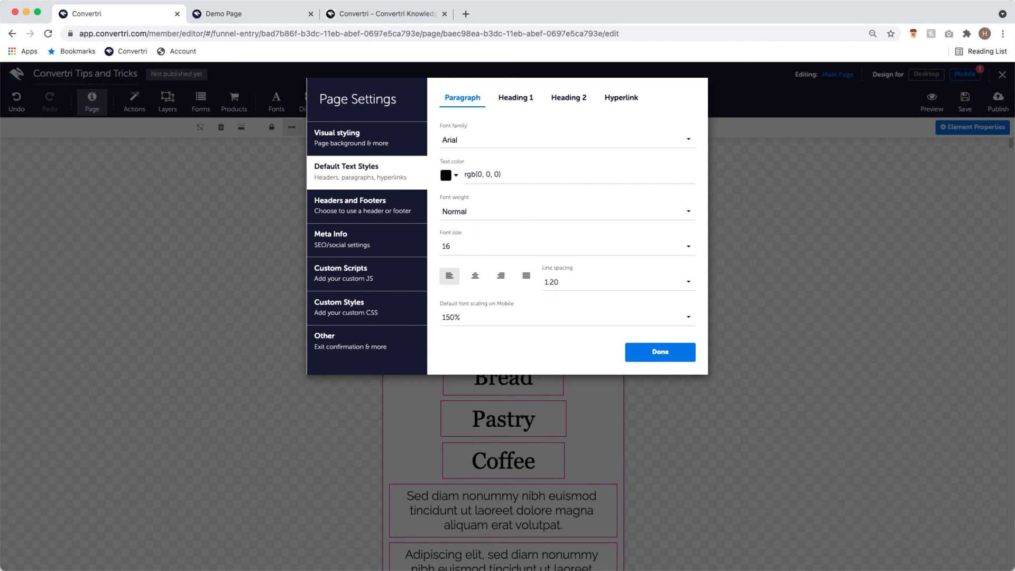
{"action": "left_click", "coordinate": [659, 351]}
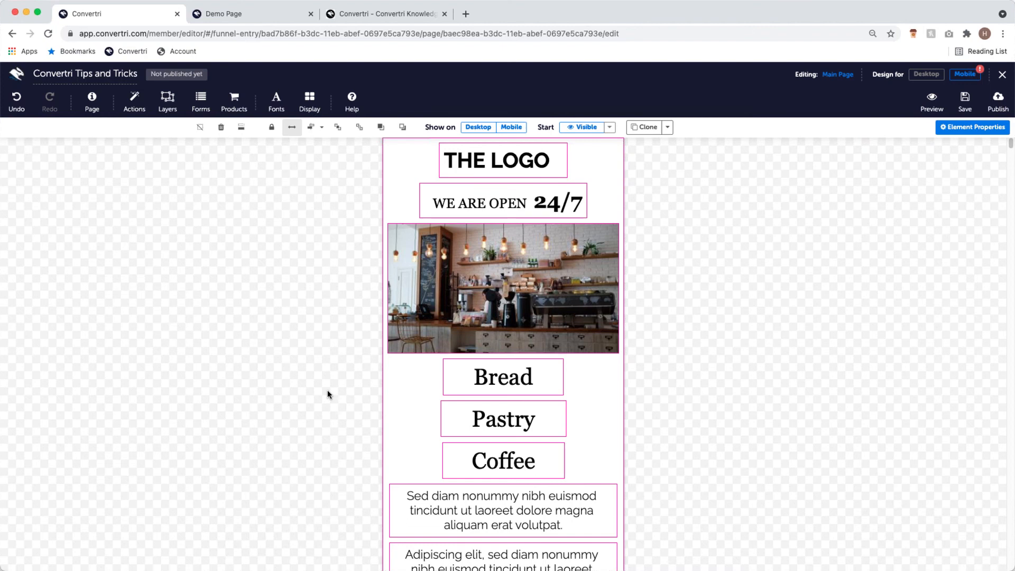
- Switch to the Mobile layout and scroll through the café page's stacked mobile design
{"action": "scroll", "coordinate": [351, 373], "scroll_direction": "down", "scroll_amount": 3}
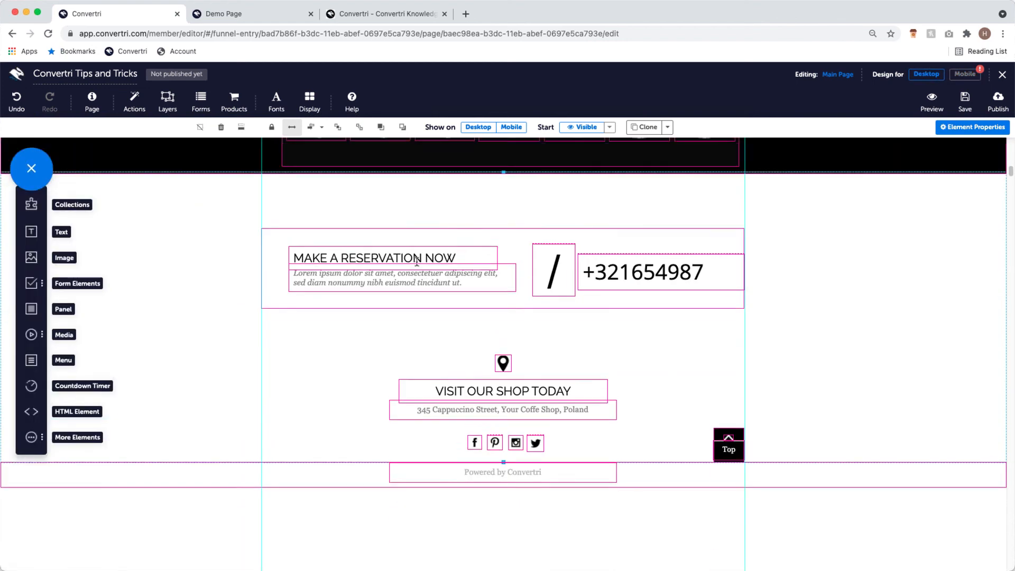
{"action": "scroll", "coordinate": [494, 318], "scroll_direction": "down", "scroll_amount": 1}
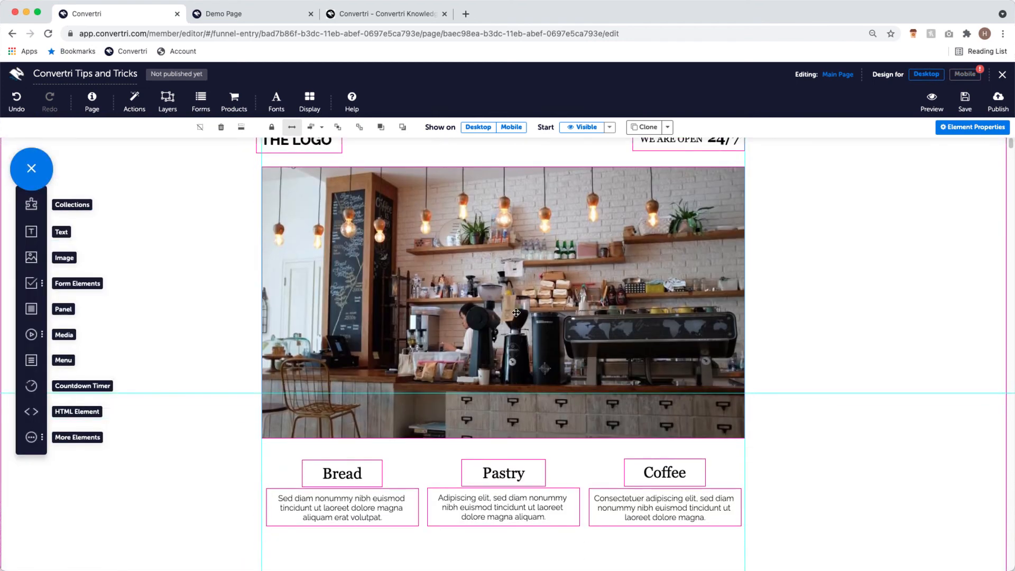
{"action": "left_click", "coordinate": [965, 74]}
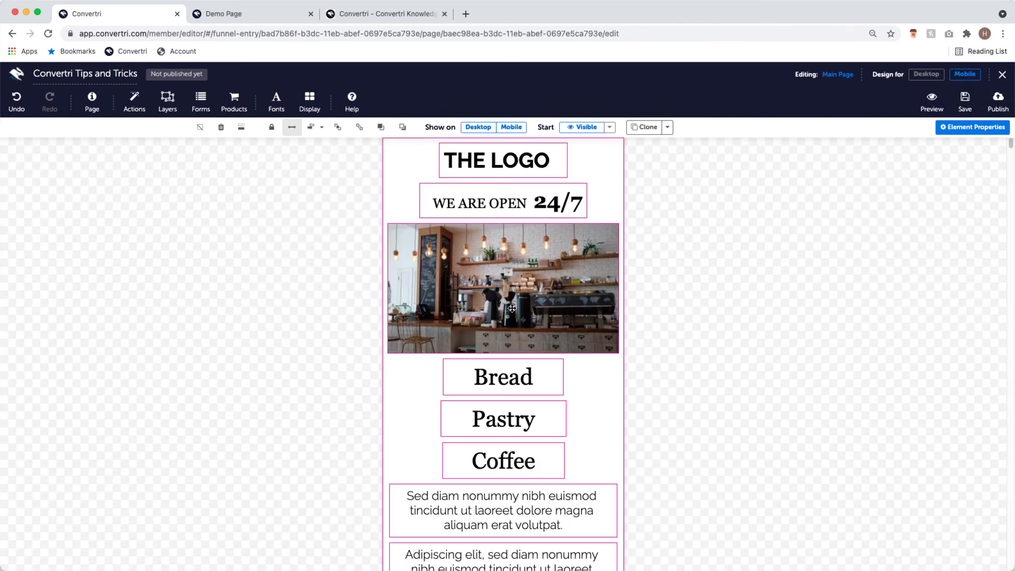
{"action": "scroll", "coordinate": [579, 397], "scroll_direction": "down", "scroll_amount": 20}
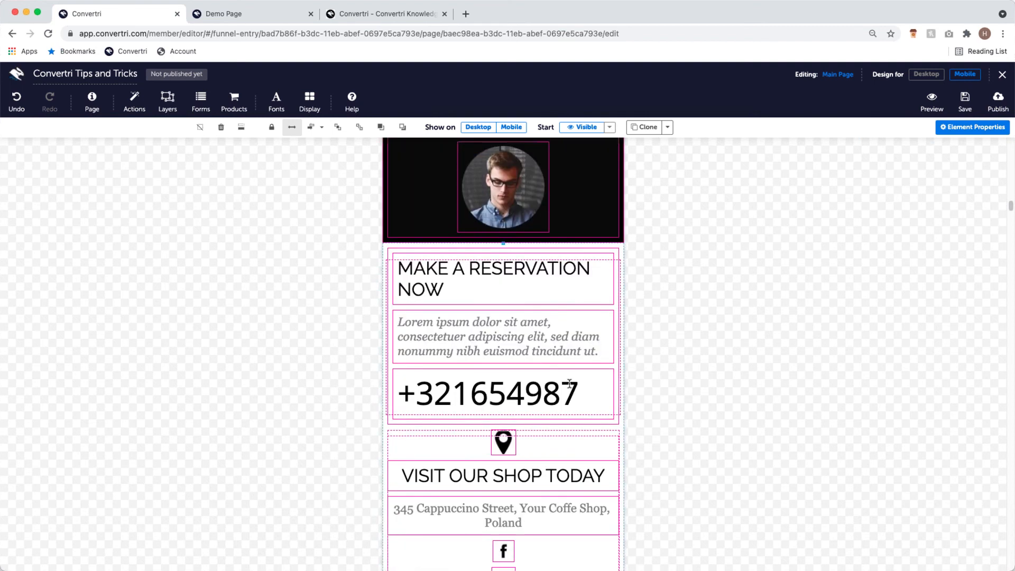
{"action": "left_click_drag", "start_coordinate": [1010, 181], "coordinate": [971, 89]}
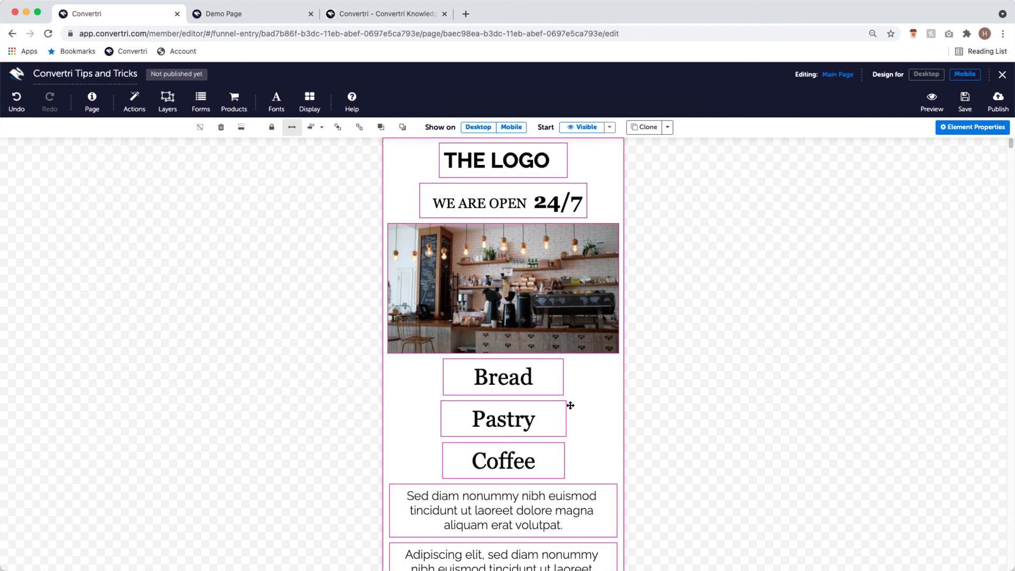
{"action": "scroll", "coordinate": [540, 371], "scroll_direction": "down", "scroll_amount": 1}
{"action": "scroll", "coordinate": [540, 370], "scroll_direction": "down", "scroll_amount": 3}
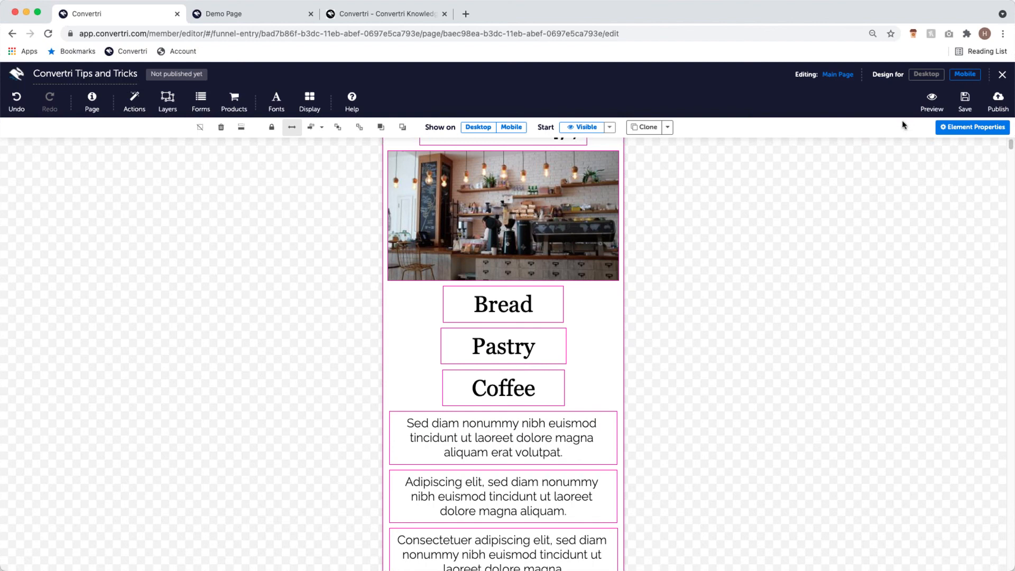
- Return to the Desktop layout and scroll back to the top of the page
{"action": "left_click", "coordinate": [926, 75]}
{"action": "scroll", "coordinate": [951, 147], "scroll_direction": "down", "scroll_amount": 20}
{"action": "scroll", "coordinate": [983, 177], "scroll_direction": "up", "scroll_amount": 20}
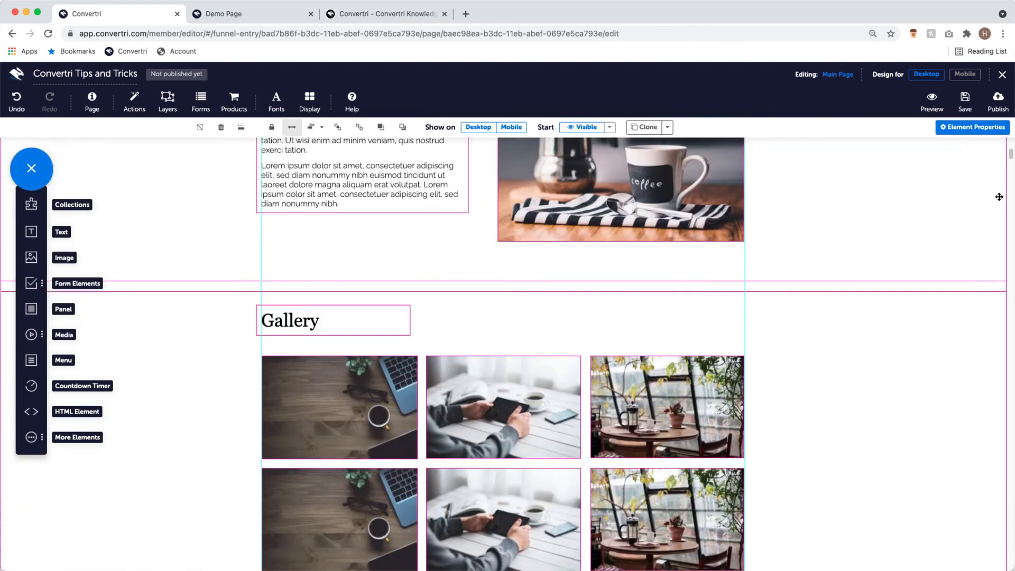
{"action": "scroll", "coordinate": [980, 212], "scroll_direction": "up", "scroll_amount": 2}
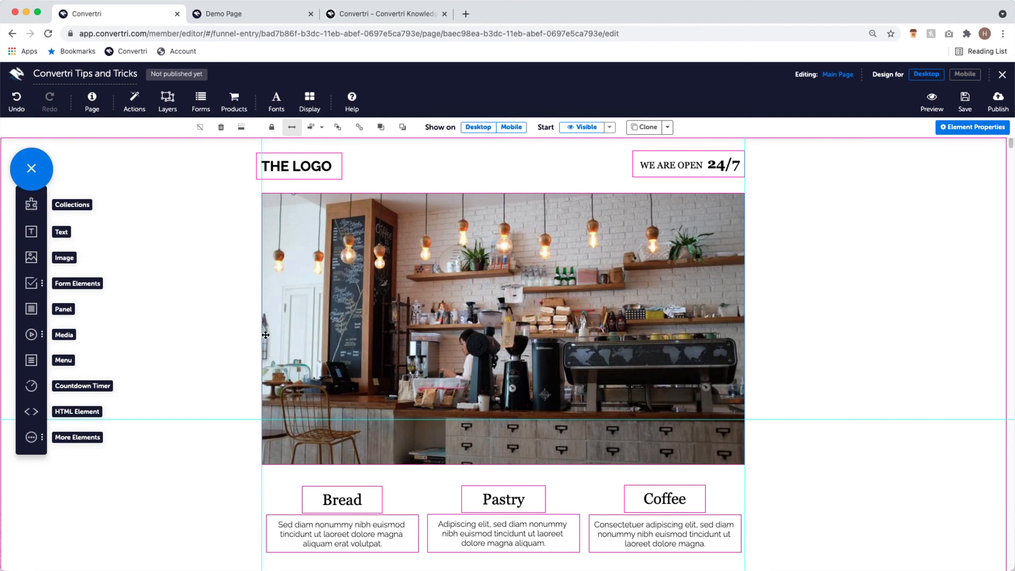
{"action": "scroll", "coordinate": [402, 291], "scroll_direction": "down", "scroll_amount": 3}
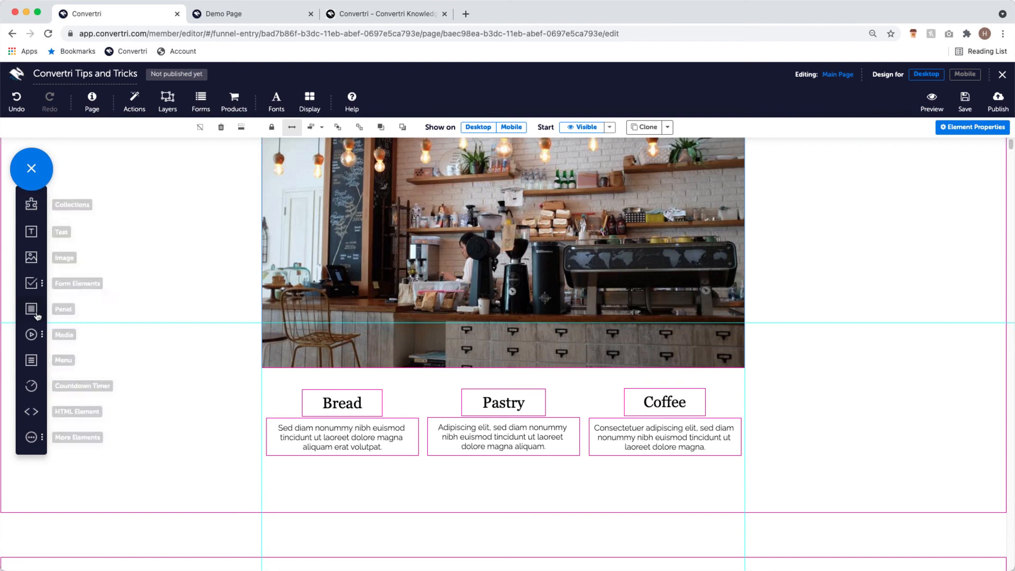
- Add a panel over the Bread column, resize it to frame the card, and send it backward
{"action": "left_click_drag", "start_coordinate": [32, 310], "coordinate": [207, 403]}
{"action": "left_click_drag", "start_coordinate": [328, 501], "coordinate": [344, 490]}
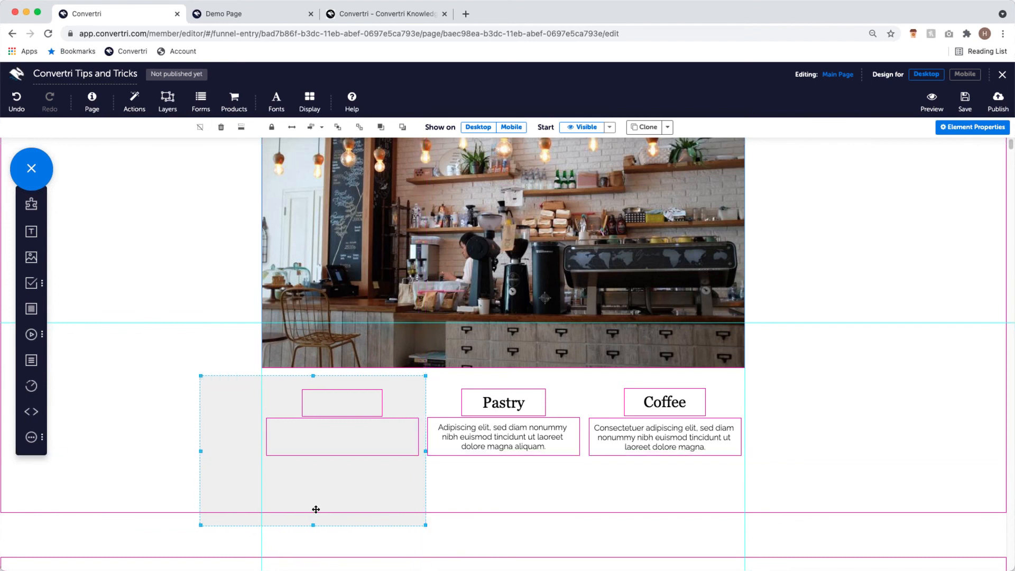
{"action": "left_click_drag", "start_coordinate": [201, 524], "coordinate": [257, 476]}
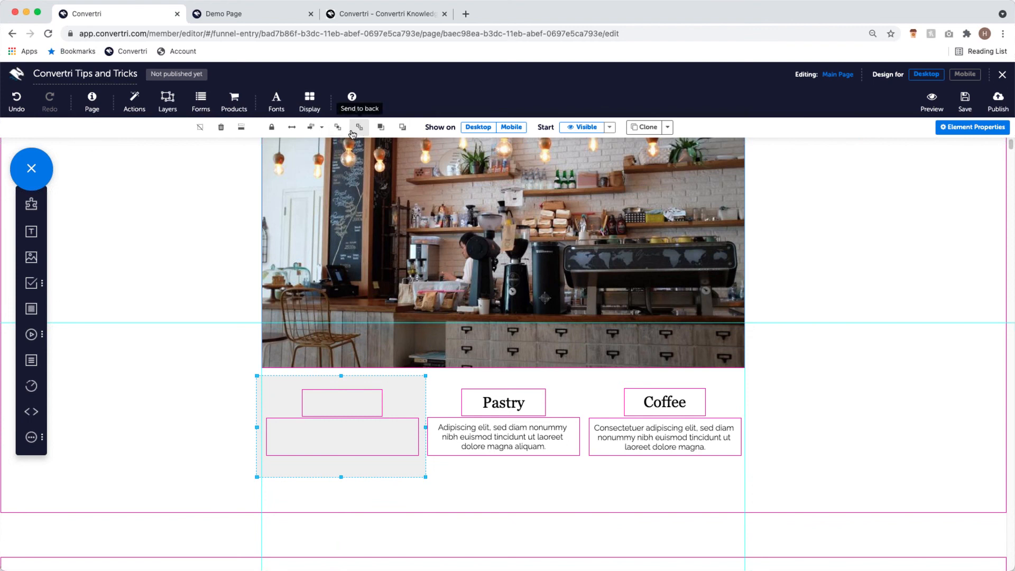
{"action": "left_click", "coordinate": [402, 127]}
- Make the Bread panel's background fill nearly transparent, then check it on mobile and desktop
{"action": "left_click", "coordinate": [972, 127]}
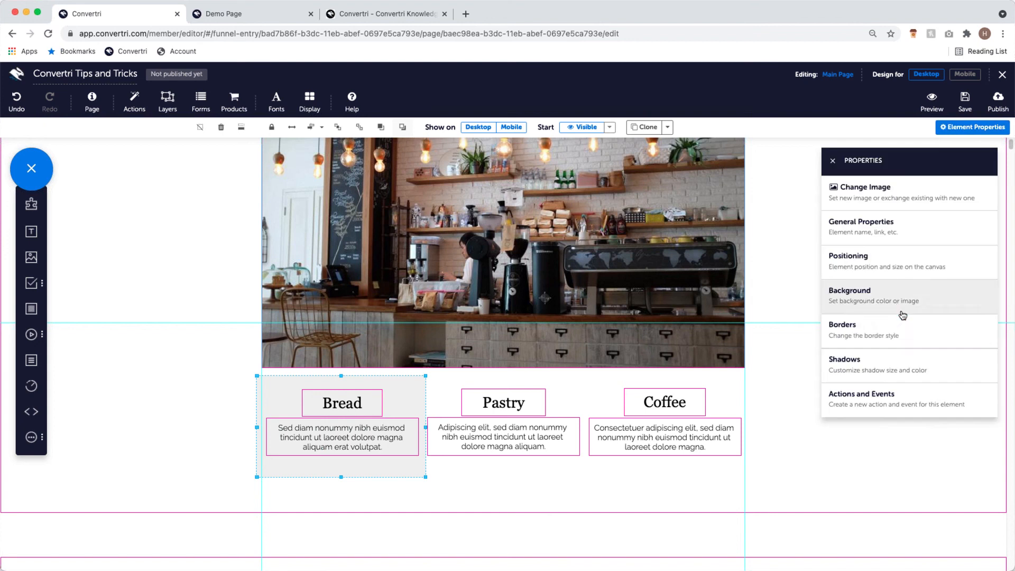
{"action": "left_click", "coordinate": [862, 292]}
{"action": "left_click", "coordinate": [836, 222]}
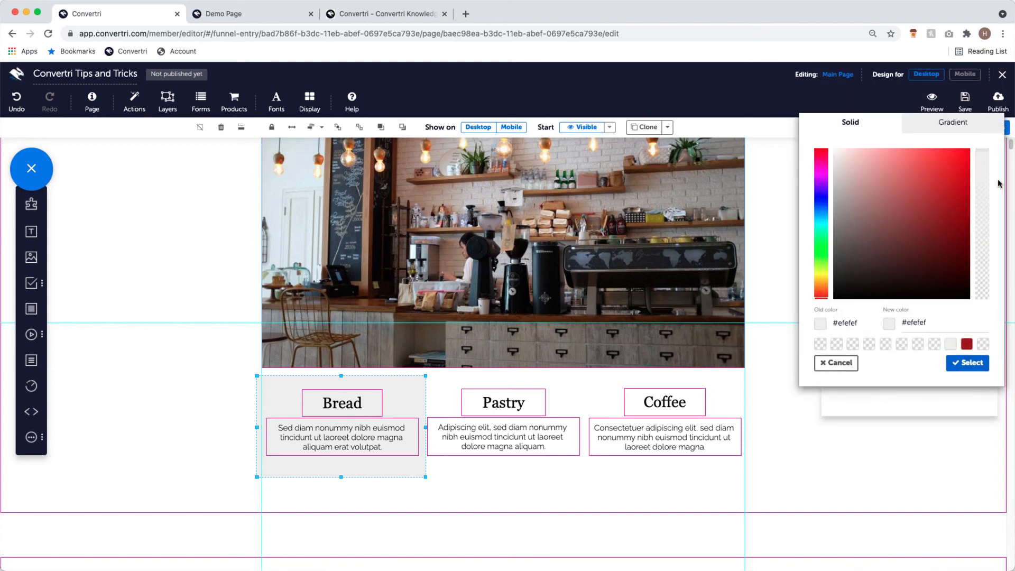
{"action": "left_click_drag", "start_coordinate": [982, 153], "coordinate": [981, 301]}
{"action": "left_click", "coordinate": [980, 362]}
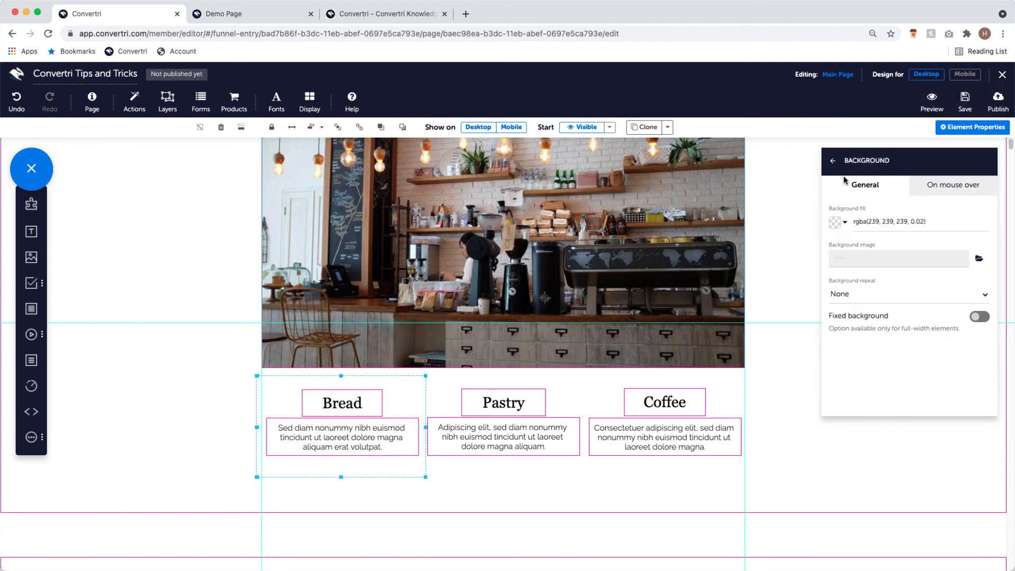
{"action": "left_click", "coordinate": [836, 162]}
{"action": "left_click", "coordinate": [964, 74]}
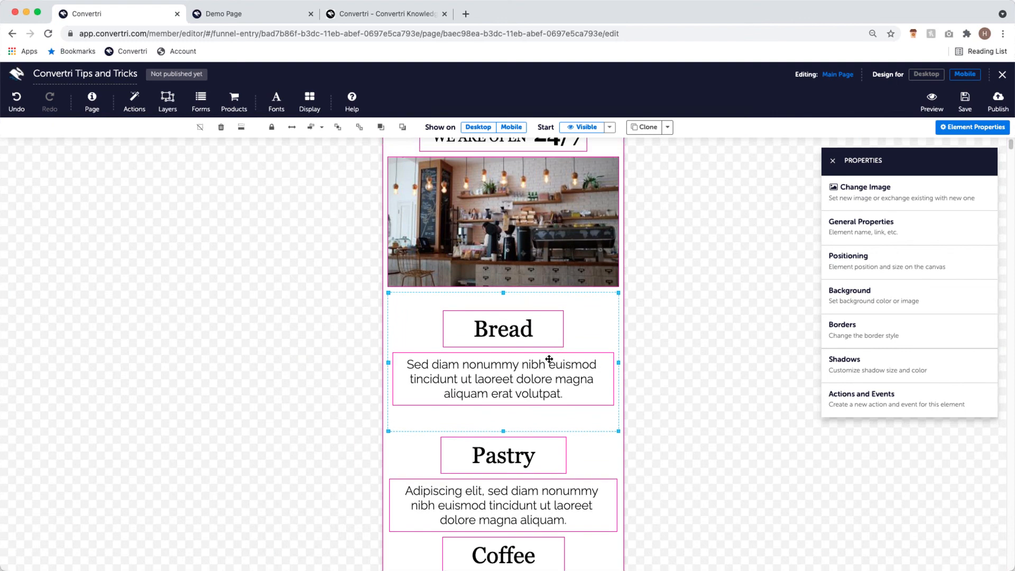
{"action": "left_click", "coordinate": [925, 74]}
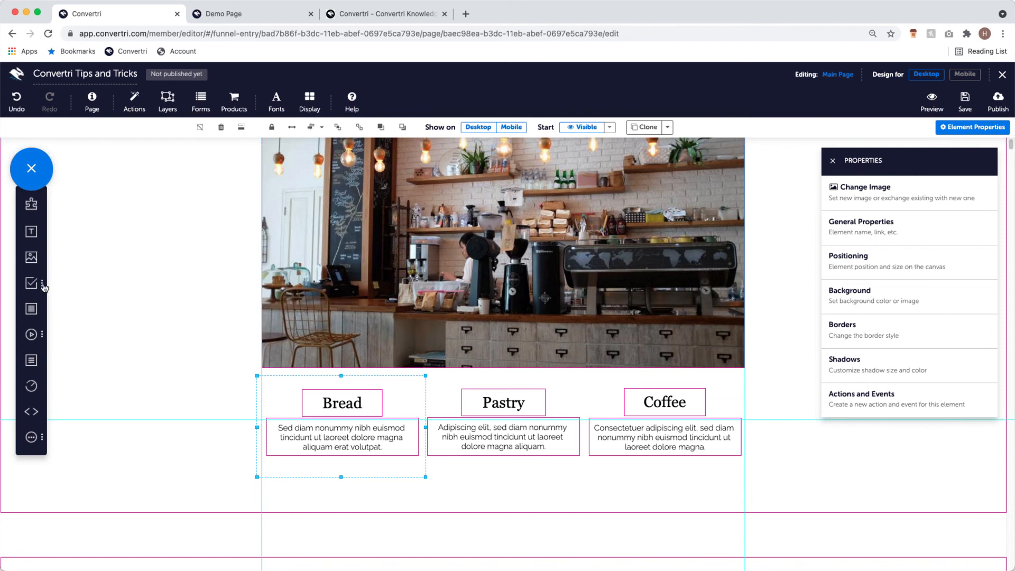
- Add a panel behind the Pastry column and make its background nearly transparent
{"action": "left_click_drag", "start_coordinate": [31, 308], "coordinate": [199, 392]}
{"action": "left_click_drag", "start_coordinate": [251, 341], "coordinate": [513, 443]}
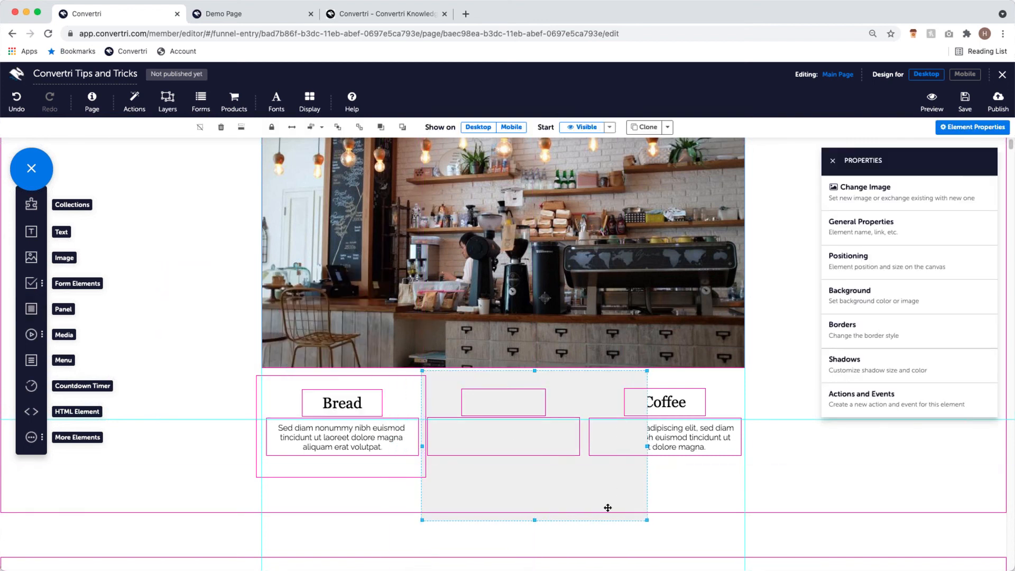
{"action": "left_click_drag", "start_coordinate": [647, 520], "coordinate": [585, 477]}
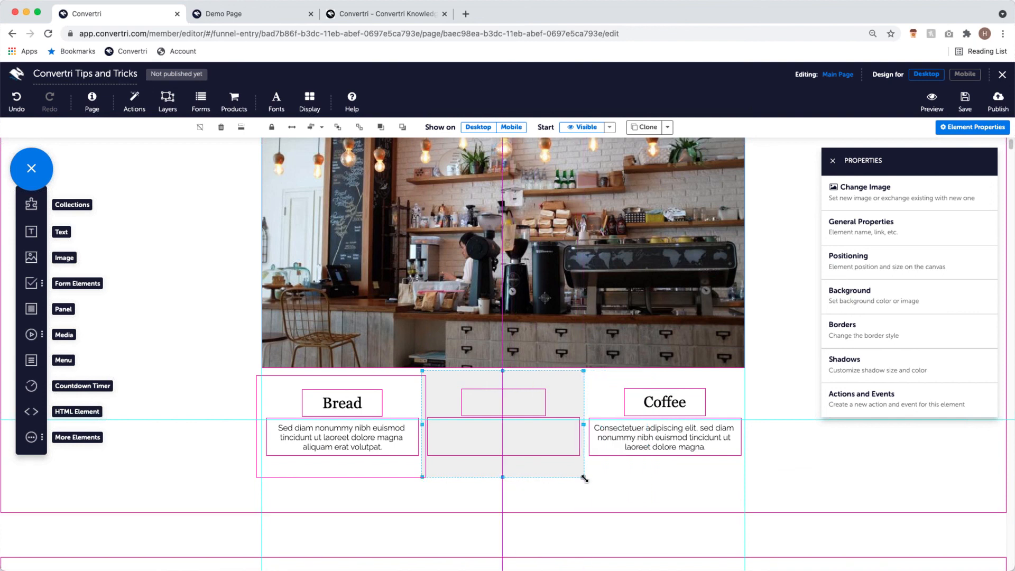
{"action": "left_click", "coordinate": [381, 128]}
{"action": "left_click", "coordinate": [893, 307]}
{"action": "left_click", "coordinate": [835, 224]}
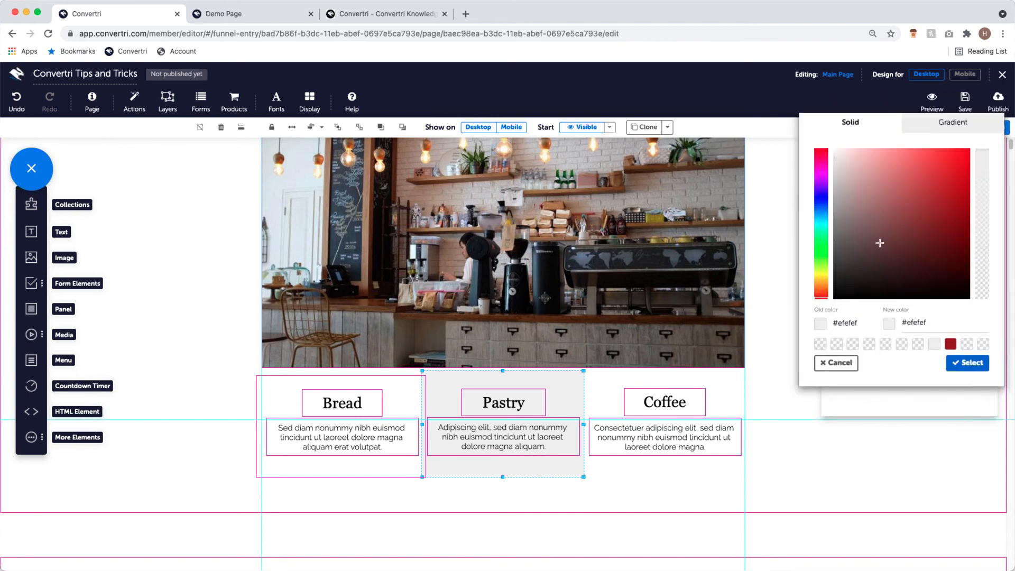
{"action": "left_click", "coordinate": [984, 293]}
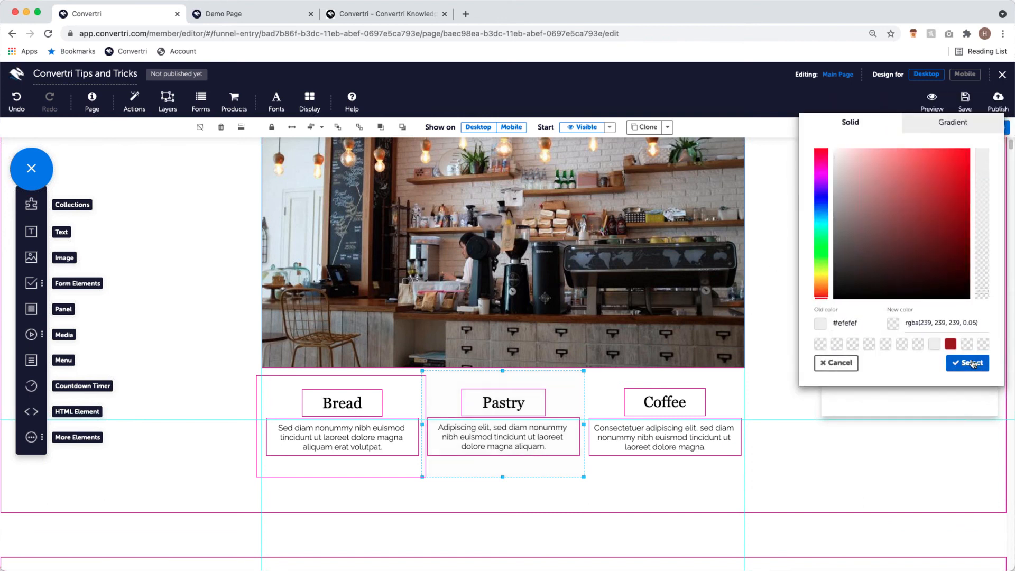
{"action": "left_click", "coordinate": [971, 362]}
- Add a panel fitted over the Coffee column and make its background nearly transparent
{"action": "left_click_drag", "start_coordinate": [31, 309], "coordinate": [685, 445]}
{"action": "left_click_drag", "start_coordinate": [795, 454], "coordinate": [746, 491]}
{"action": "left_click_drag", "start_coordinate": [813, 519], "coordinate": [756, 485]}
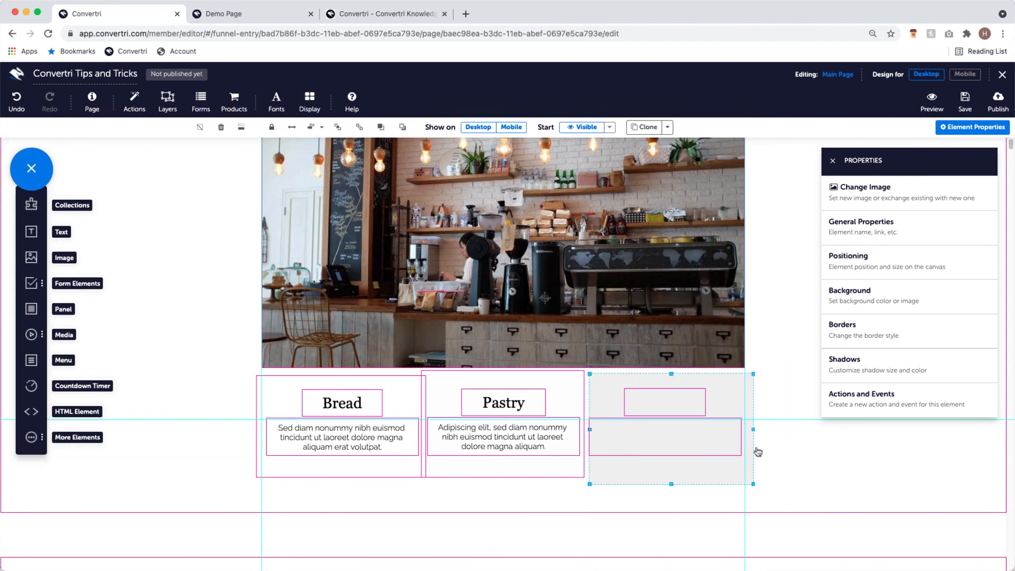
{"action": "left_click_drag", "start_coordinate": [706, 470], "coordinate": [703, 469]}
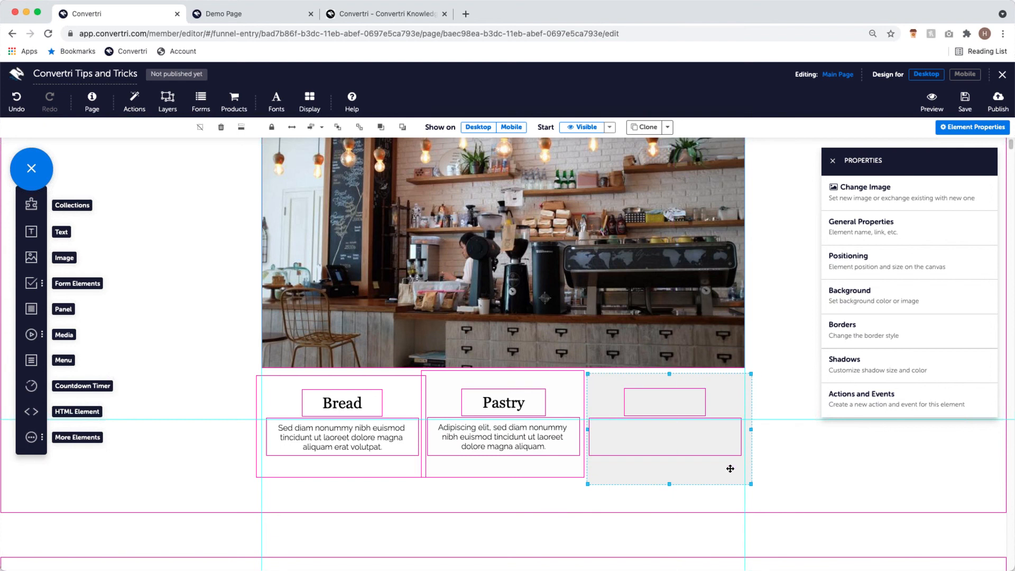
{"action": "left_click", "coordinate": [869, 296]}
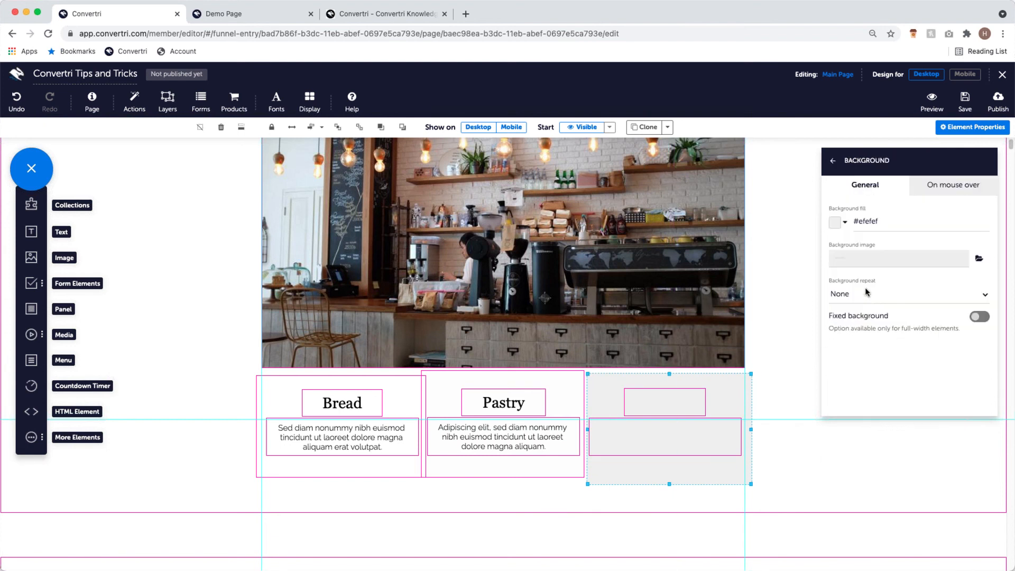
{"action": "left_click", "coordinate": [838, 226]}
{"action": "left_click_drag", "start_coordinate": [983, 226], "coordinate": [981, 299]}
{"action": "left_click", "coordinate": [970, 362]}
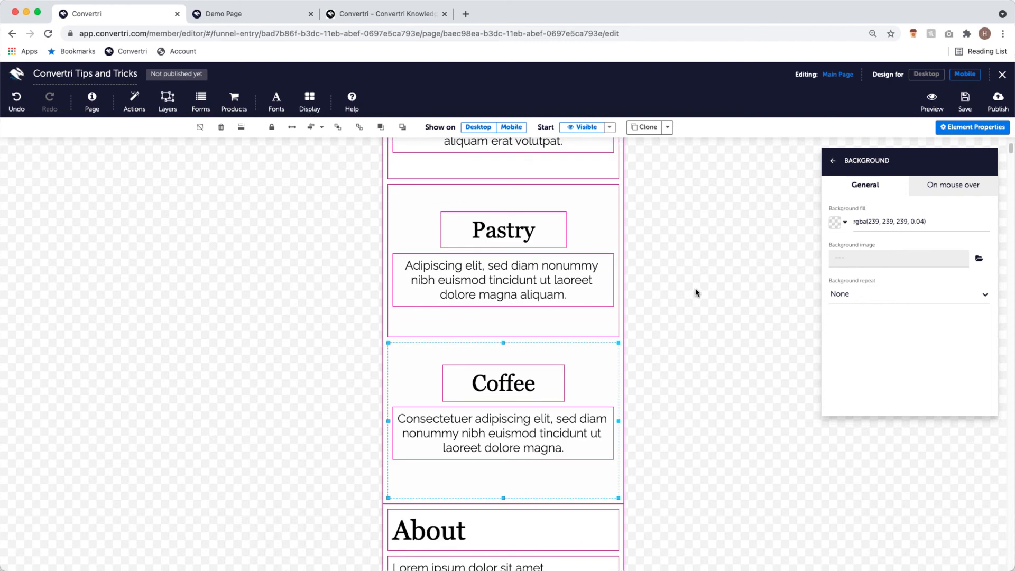
- Scroll through the whole page in the mobile layout, then return to desktop
{"action": "scroll", "coordinate": [682, 312], "scroll_direction": "up", "scroll_amount": 6}
{"action": "scroll", "coordinate": [681, 296], "scroll_direction": "down", "scroll_amount": 8}
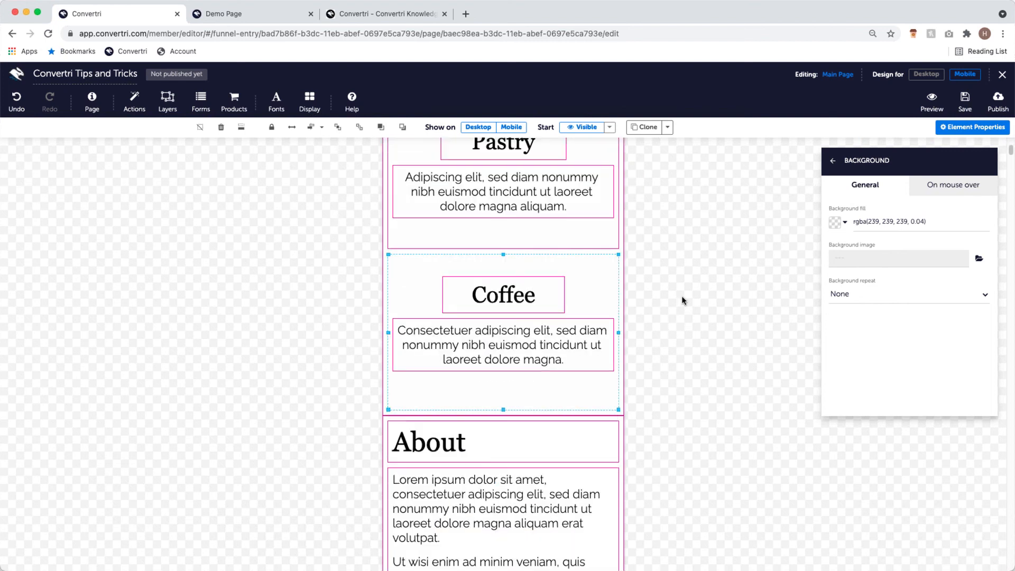
{"action": "scroll", "coordinate": [682, 303], "scroll_direction": "up", "scroll_amount": 2}
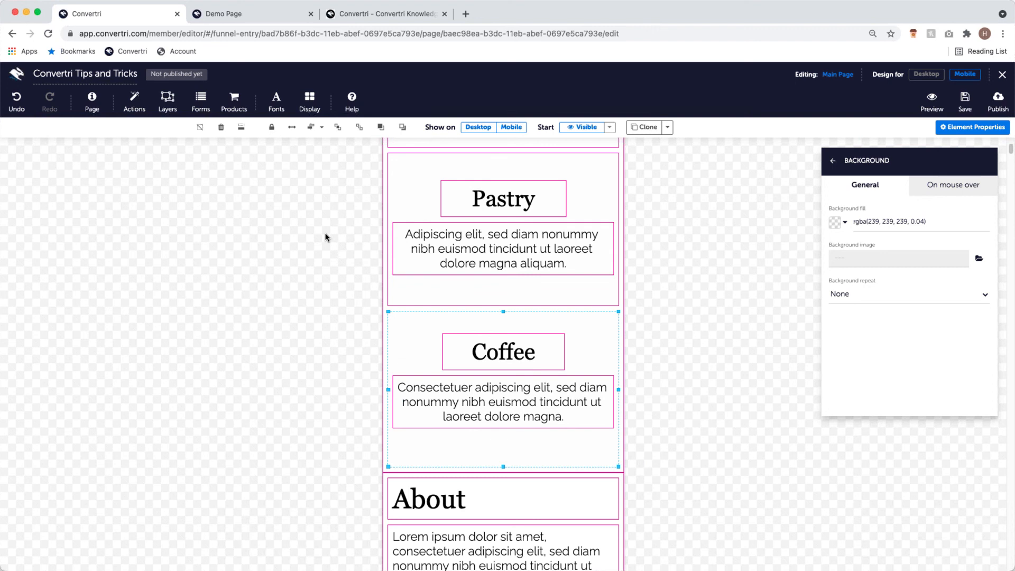
{"action": "scroll", "coordinate": [325, 237], "scroll_direction": "up", "scroll_amount": 7}
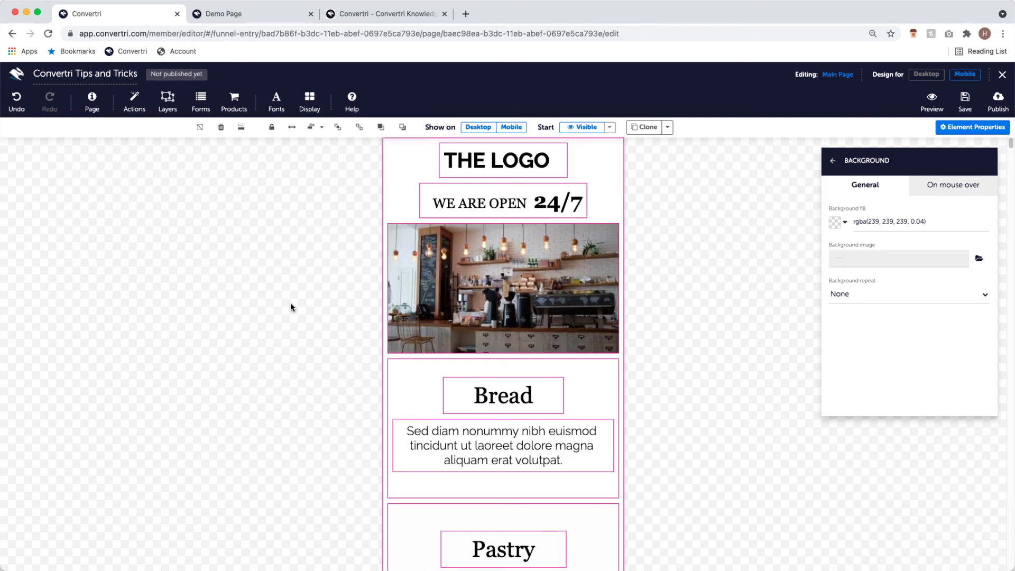
{"action": "scroll", "coordinate": [347, 343], "scroll_direction": "down", "scroll_amount": 20}
{"action": "scroll", "coordinate": [376, 363], "scroll_direction": "down", "scroll_amount": 15}
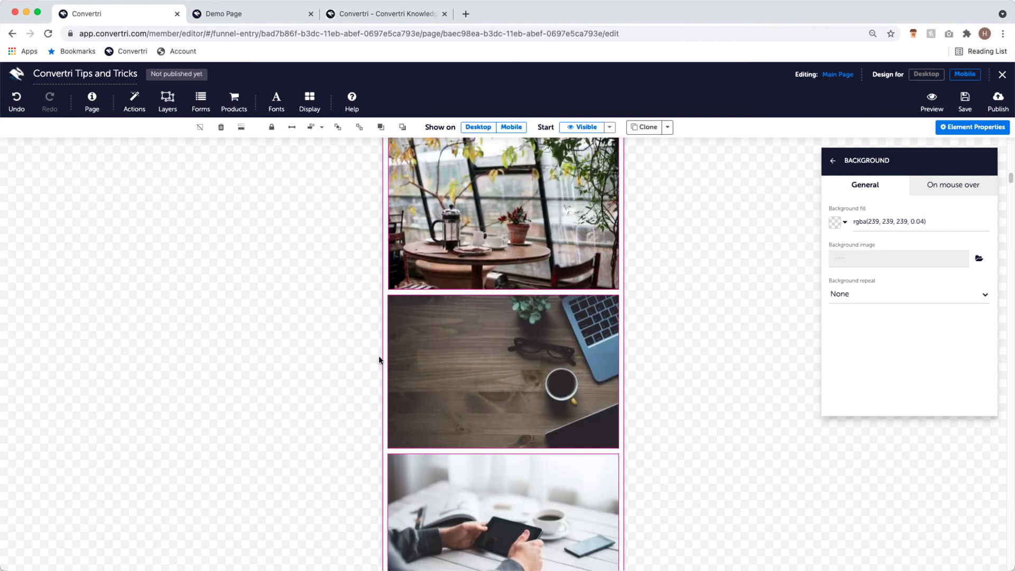
{"action": "scroll", "coordinate": [359, 351], "scroll_direction": "down", "scroll_amount": 6}
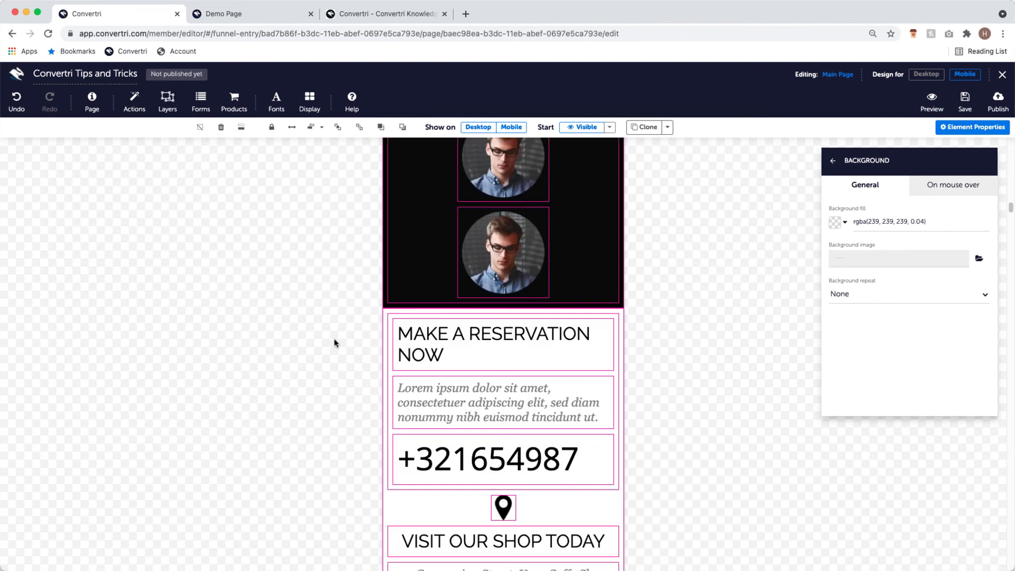
{"action": "scroll", "coordinate": [323, 334], "scroll_direction": "down", "scroll_amount": 6}
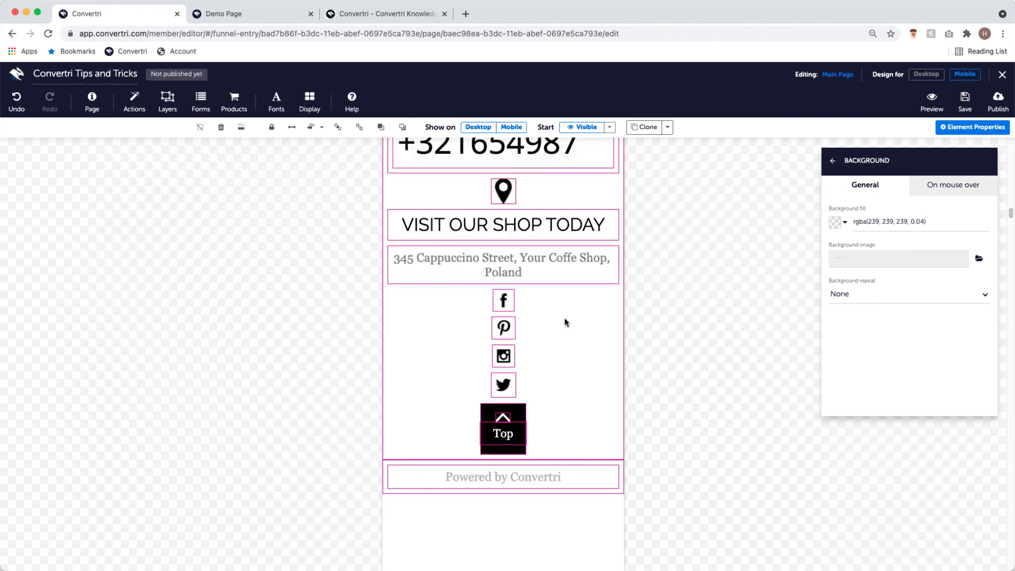
{"action": "left_click", "coordinate": [924, 75]}
{"action": "scroll", "coordinate": [666, 229], "scroll_direction": "down", "scroll_amount": 20}
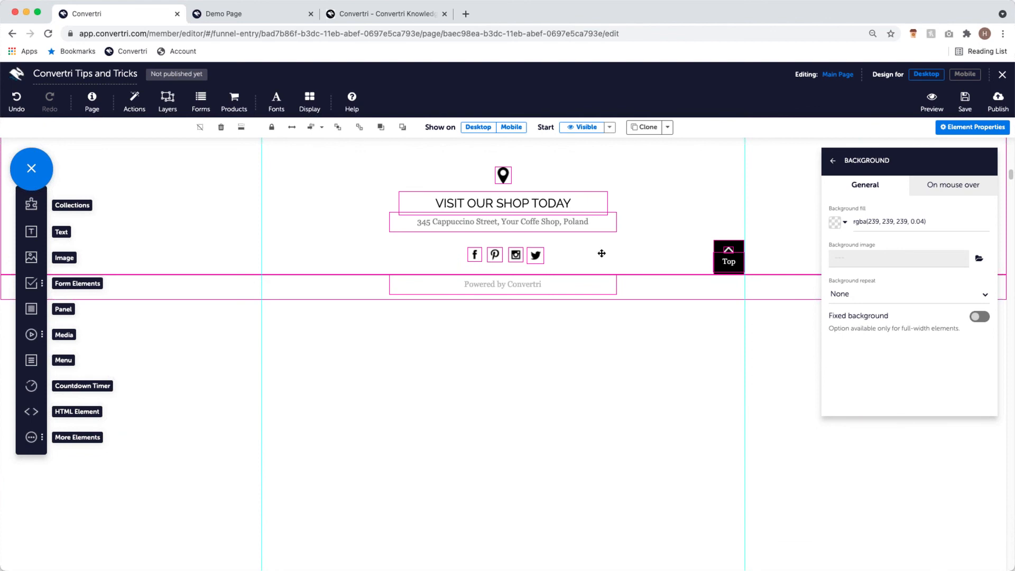
- Place a panel behind the four footer social icons with fill rgba(239, 239, 239, 0.06)
{"action": "left_click_drag", "start_coordinate": [31, 308], "coordinate": [525, 259]}
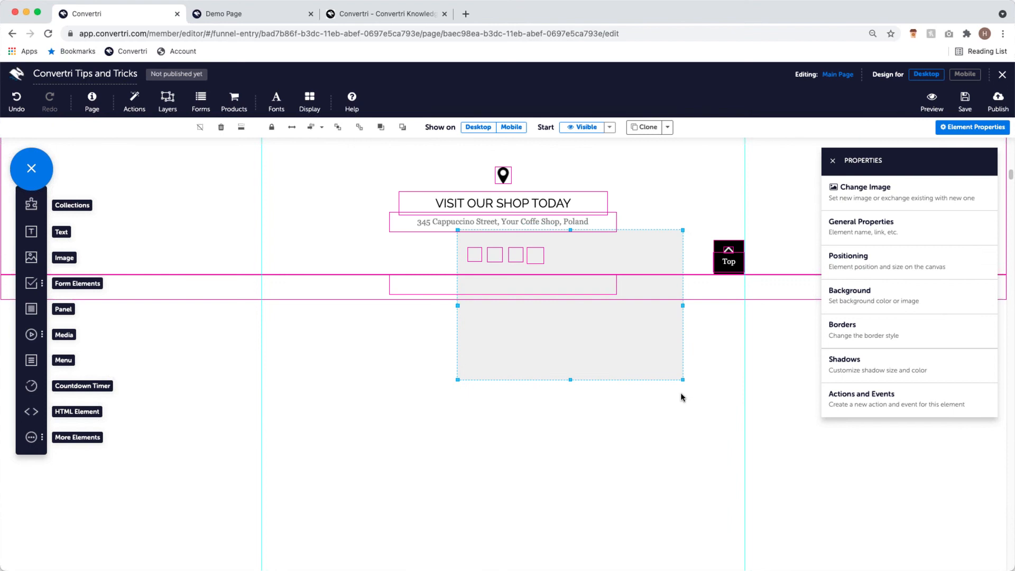
{"action": "left_click_drag", "start_coordinate": [682, 379], "coordinate": [547, 263]}
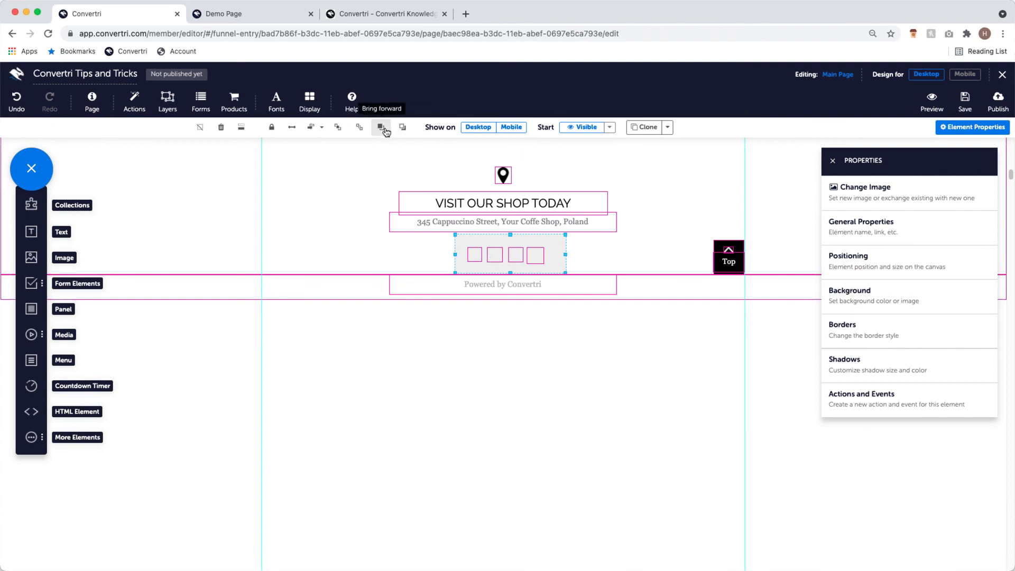
{"action": "left_click", "coordinate": [402, 130]}
{"action": "left_click", "coordinate": [399, 129]}
{"action": "left_click", "coordinate": [396, 129]}
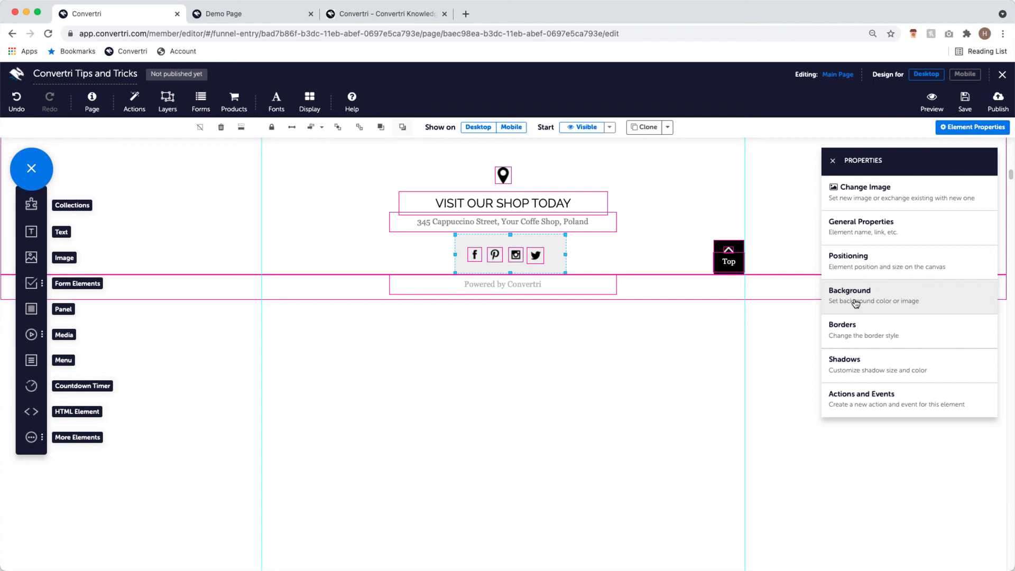
{"action": "left_click", "coordinate": [908, 299]}
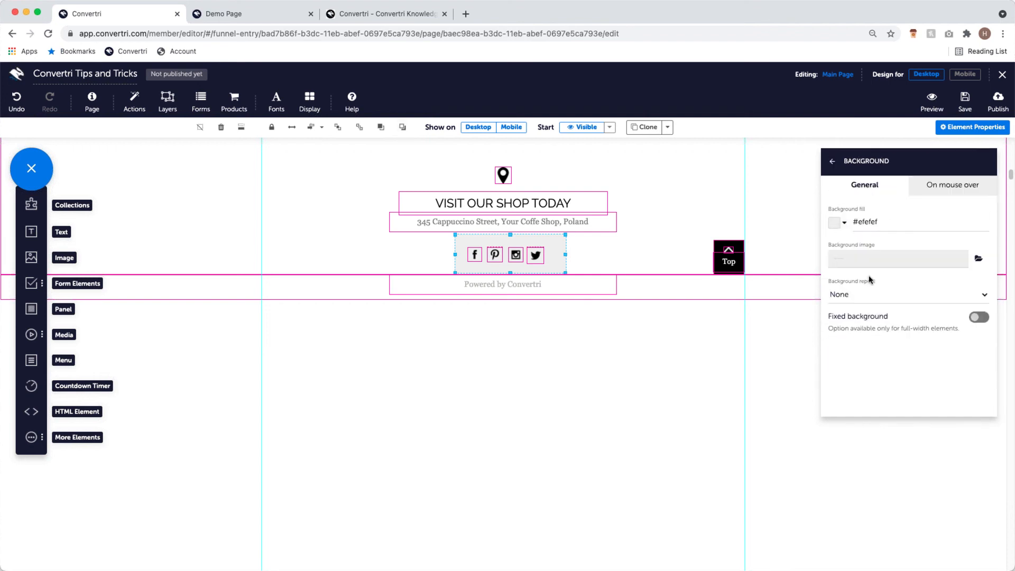
{"action": "left_click", "coordinate": [840, 222]}
{"action": "left_click_drag", "start_coordinate": [984, 152], "coordinate": [981, 291]}
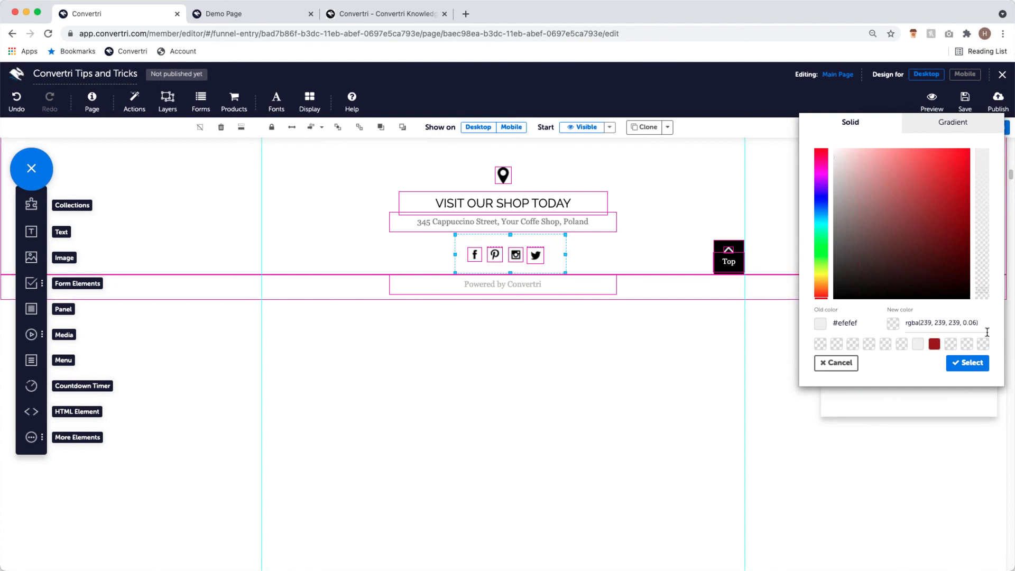
{"action": "left_click", "coordinate": [976, 363]}
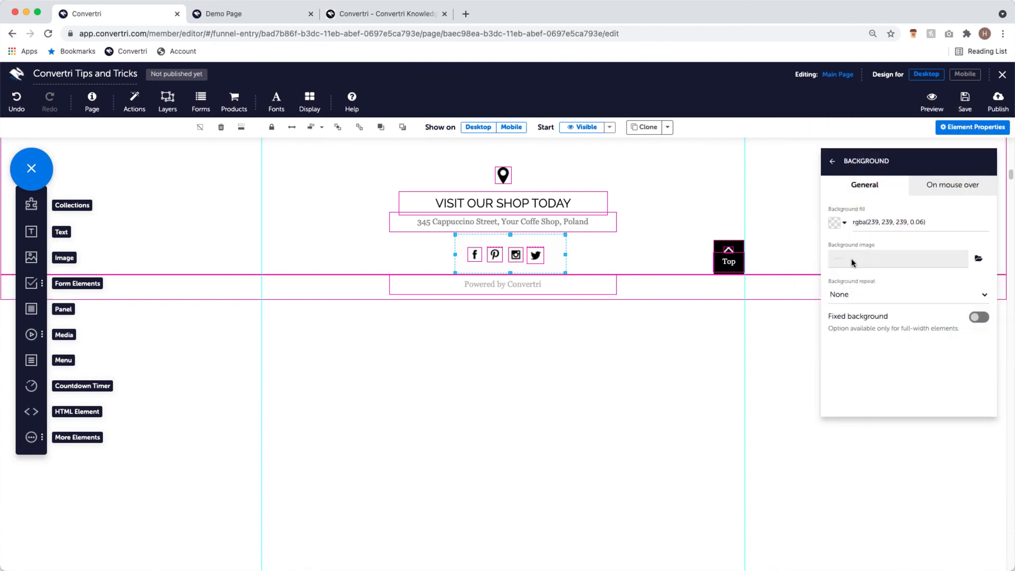
- Check the footer in the mobile layout, then return to desktop
{"action": "left_click", "coordinate": [971, 78]}
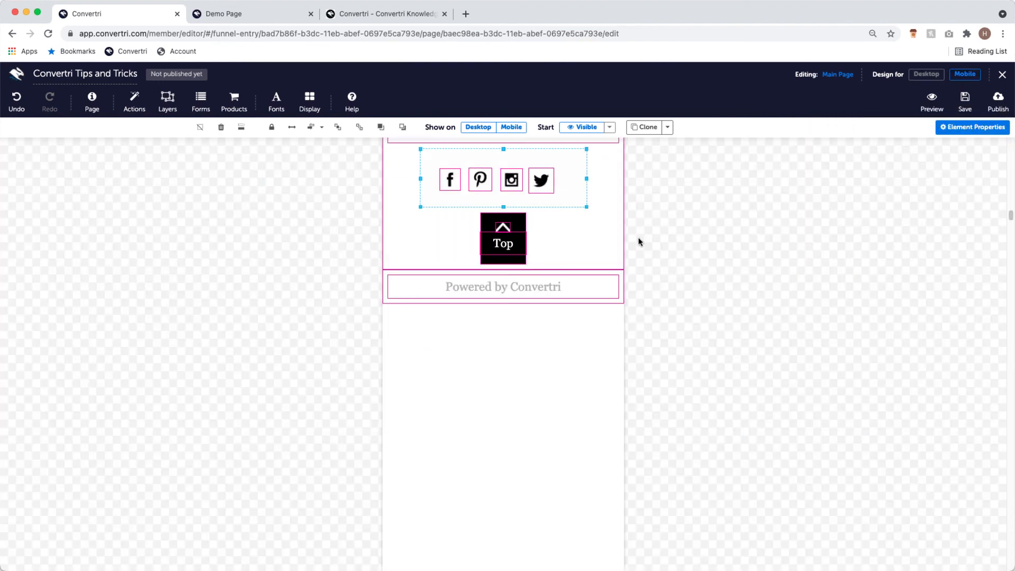
{"action": "left_click", "coordinate": [926, 74]}
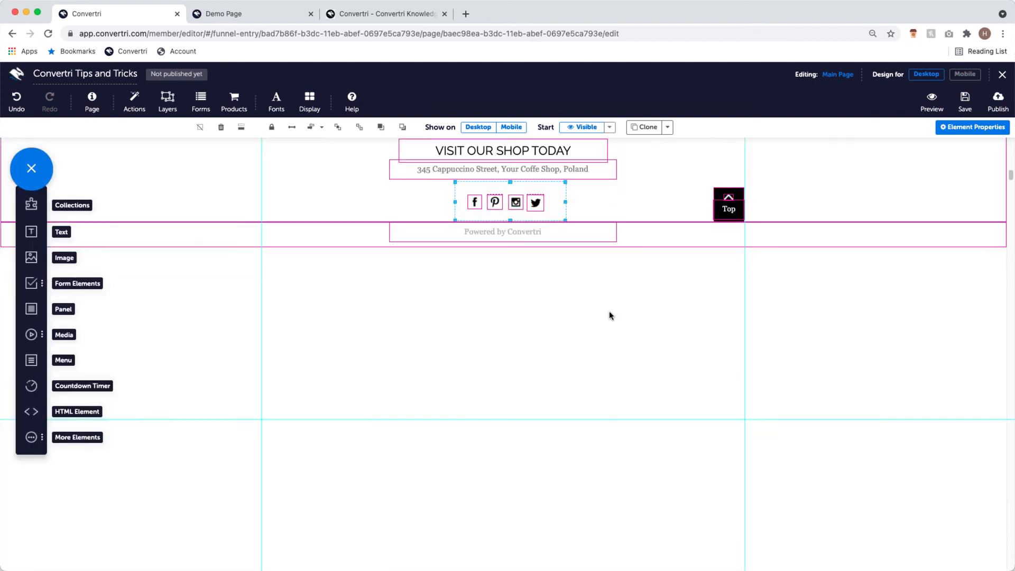
{"action": "scroll", "coordinate": [612, 306], "scroll_direction": "up", "scroll_amount": 2}
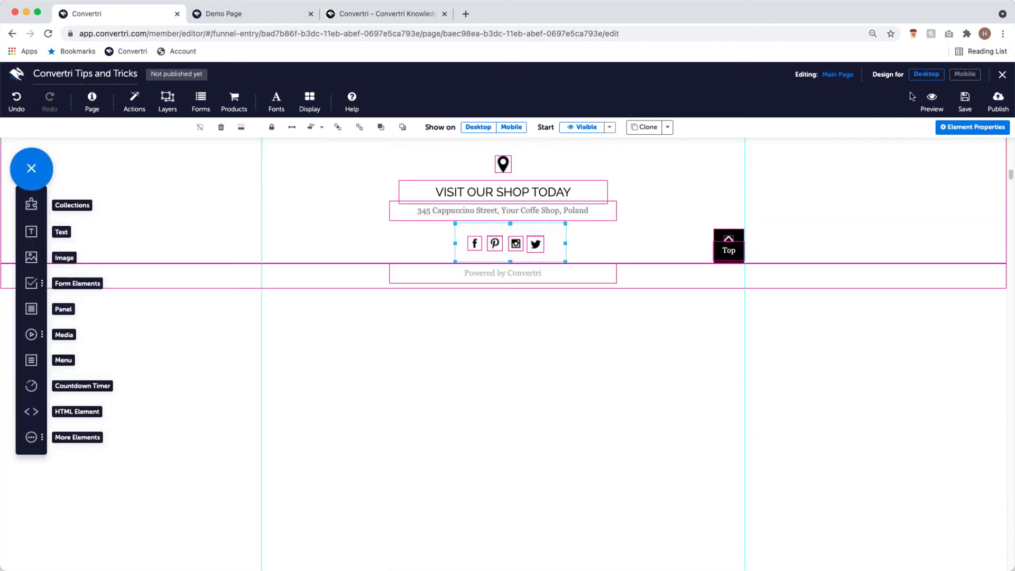
- Widen the desktop social-icons box leftward to 310 wide, then switch to the mobile layout
{"action": "left_click", "coordinate": [946, 129]}
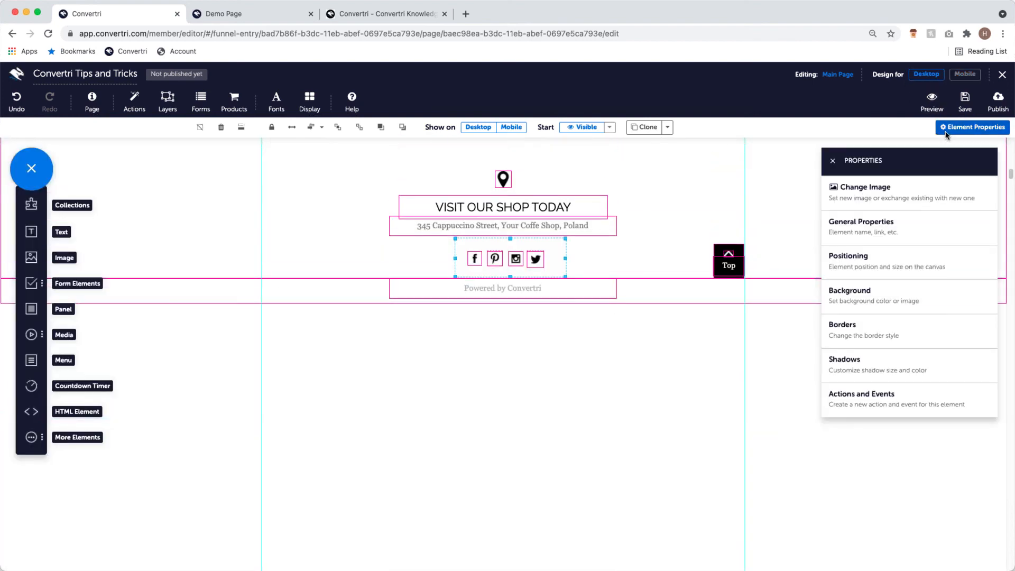
{"action": "left_click", "coordinate": [911, 327]}
{"action": "left_click", "coordinate": [832, 164]}
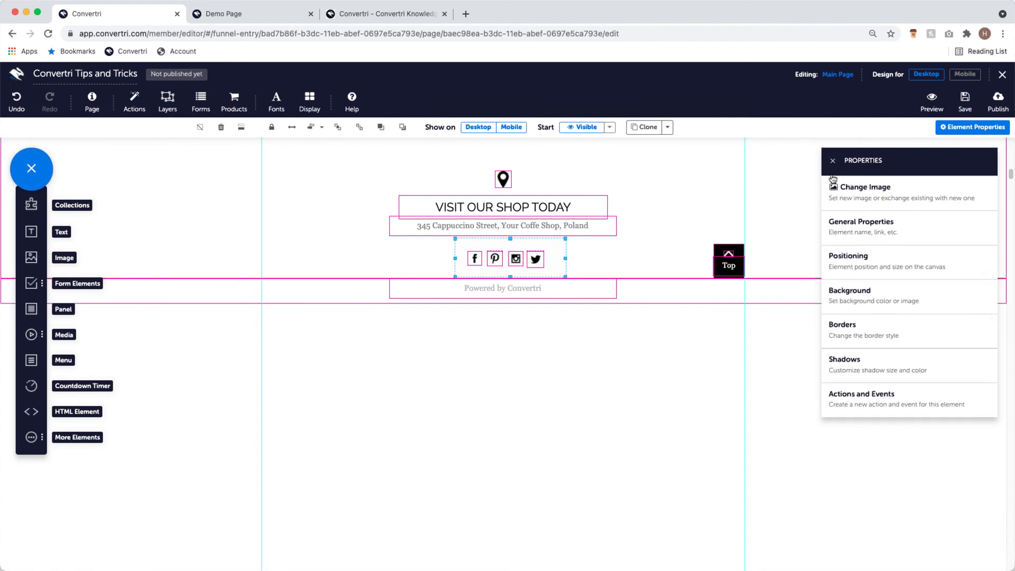
{"action": "left_click", "coordinate": [889, 264]}
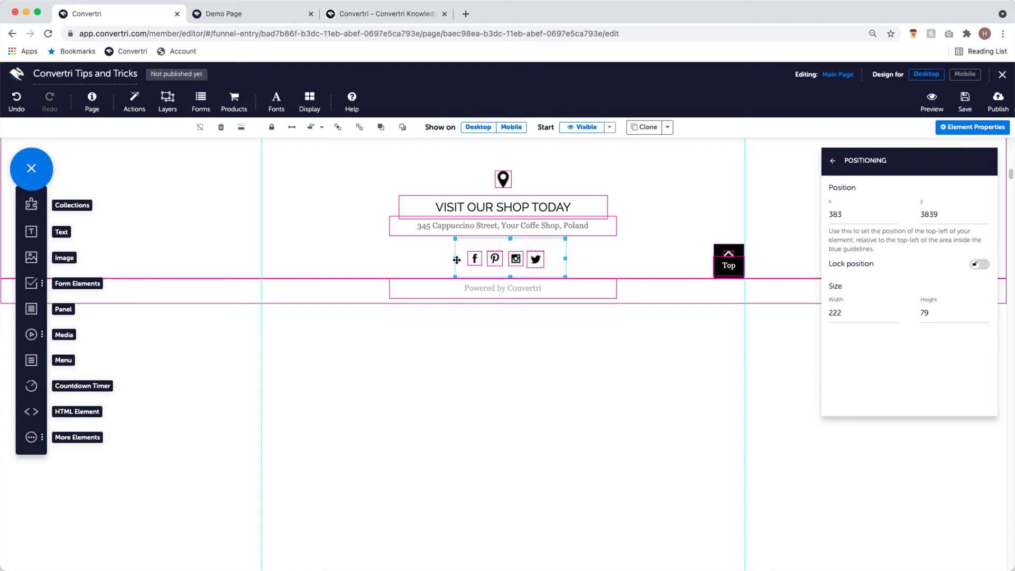
{"action": "left_click_drag", "start_coordinate": [455, 259], "coordinate": [411, 258]}
{"action": "left_click", "coordinate": [964, 74]}
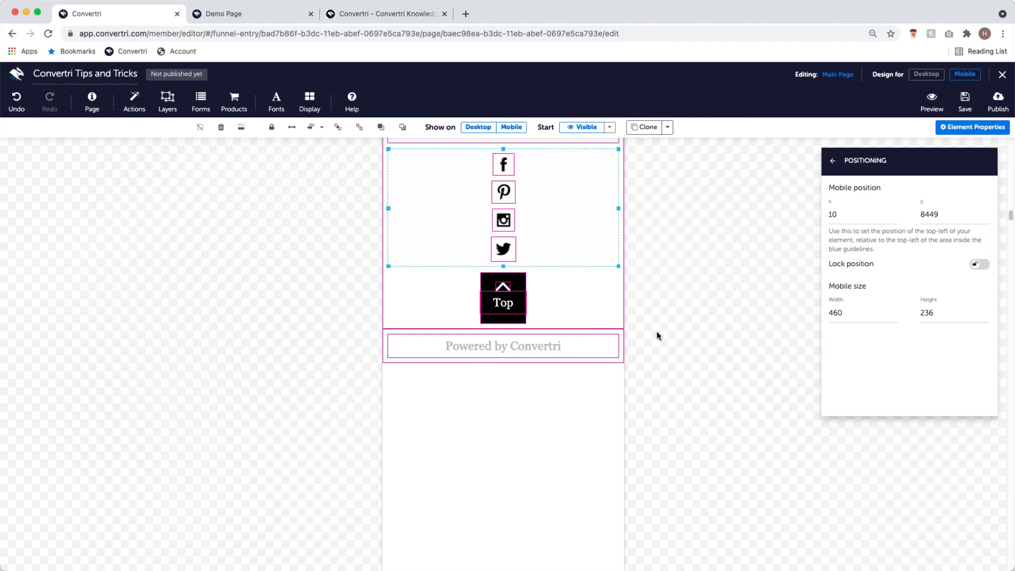
- Set the social-icons box width to 290 on both mobile and desktop
{"action": "left_click", "coordinate": [871, 314]}
{"action": "key", "text": "BackSpace"}
{"action": "key", "text": "BackSpace"}
{"action": "key", "text": "BackSpace"}
{"action": "type", "text": "290"}
{"action": "left_click", "coordinate": [925, 74]}
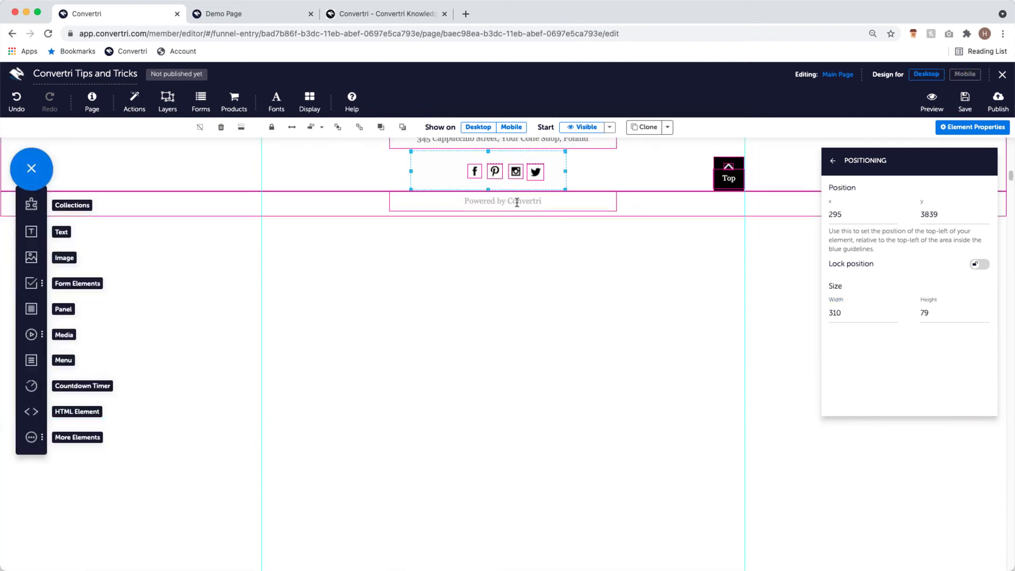
{"action": "left_click", "coordinate": [859, 313]}
{"action": "key", "text": "BackSpace"}
{"action": "key", "text": "BackSpace"}
{"action": "key", "text": "BackSpace"}
{"action": "type", "text": "290"}
- Narrow the desktop social-icons box from its left edge to 212 wide
{"action": "left_click", "coordinate": [964, 73]}
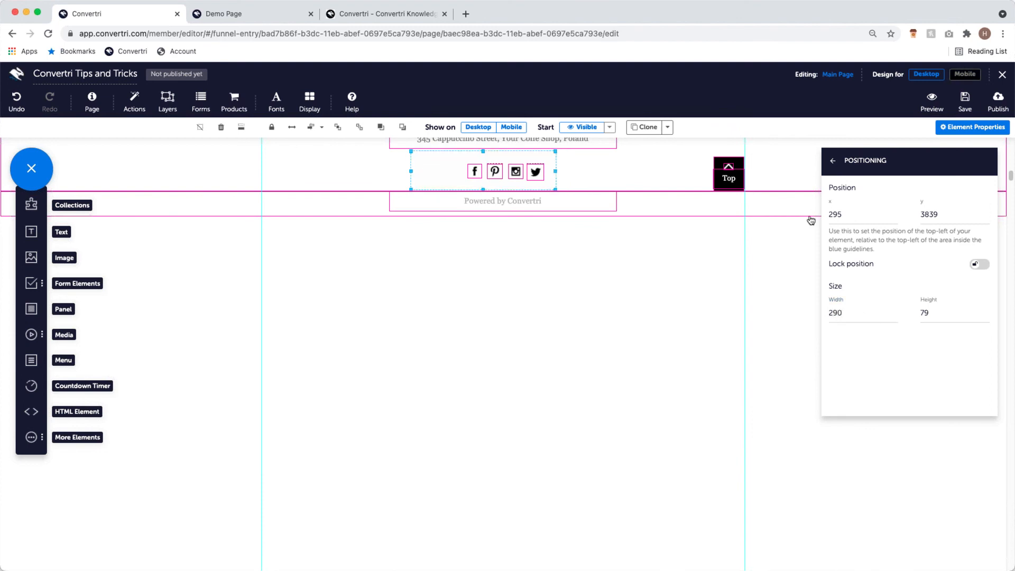
{"action": "left_click", "coordinate": [926, 75]}
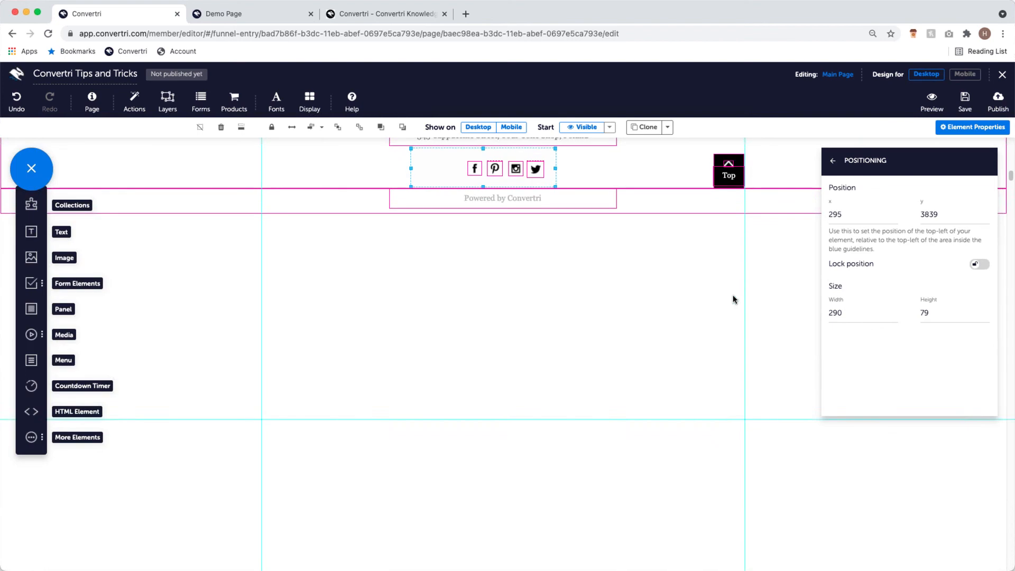
{"action": "scroll", "coordinate": [518, 182], "scroll_direction": "up", "scroll_amount": 1}
{"action": "left_click", "coordinate": [517, 182]}
{"action": "left_click", "coordinate": [555, 188]}
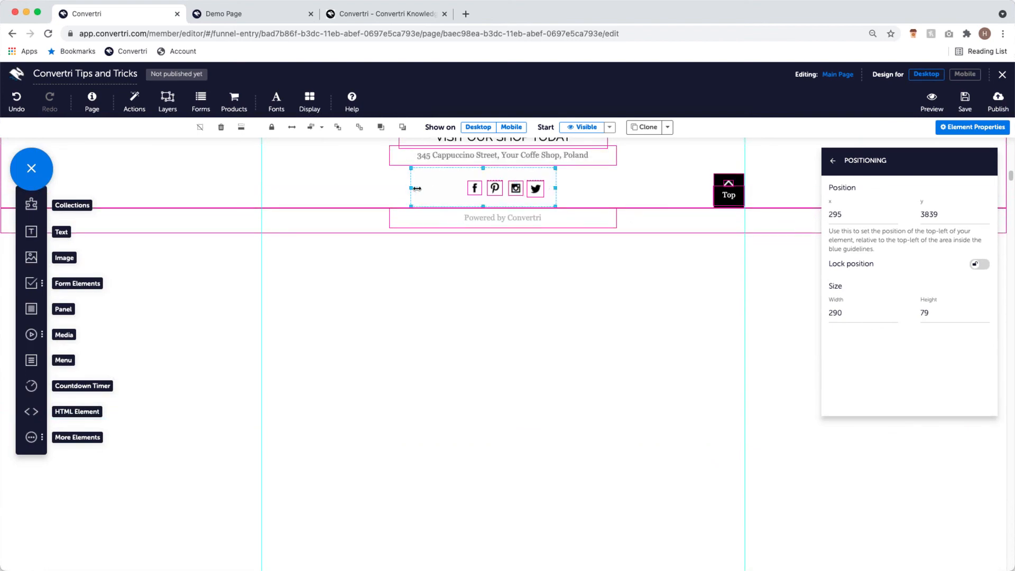
{"action": "left_click_drag", "start_coordinate": [411, 188], "coordinate": [447, 189]}
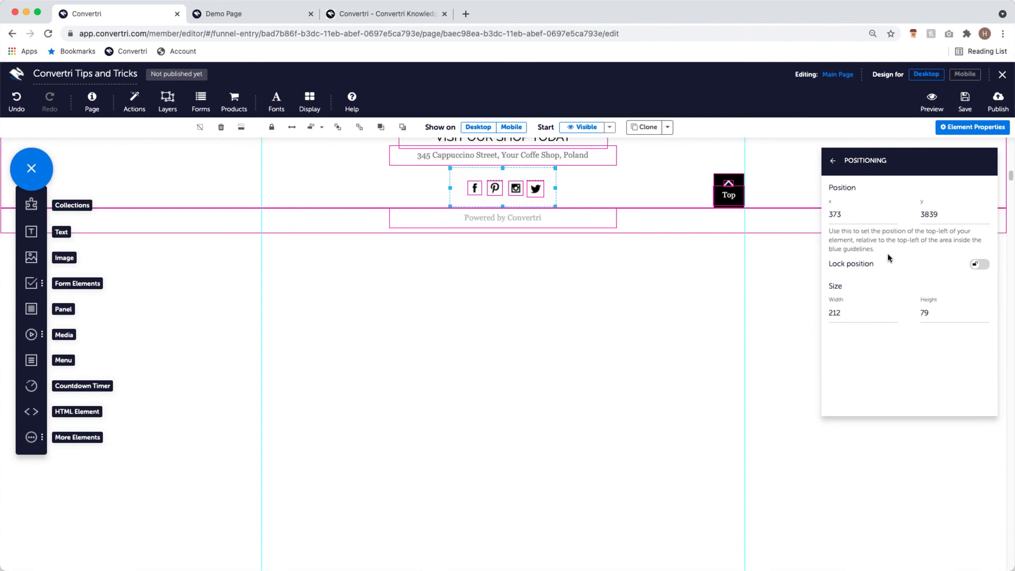
- Drag the mobile social-icons box edges, then undo those three resize changes
{"action": "left_click", "coordinate": [964, 74]}
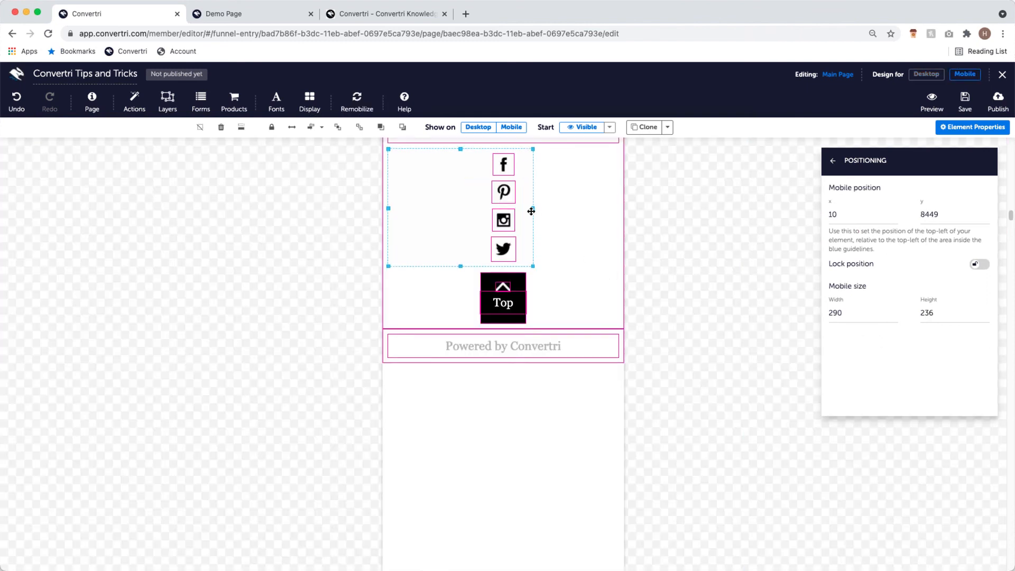
{"action": "left_click_drag", "start_coordinate": [532, 207], "coordinate": [558, 207]}
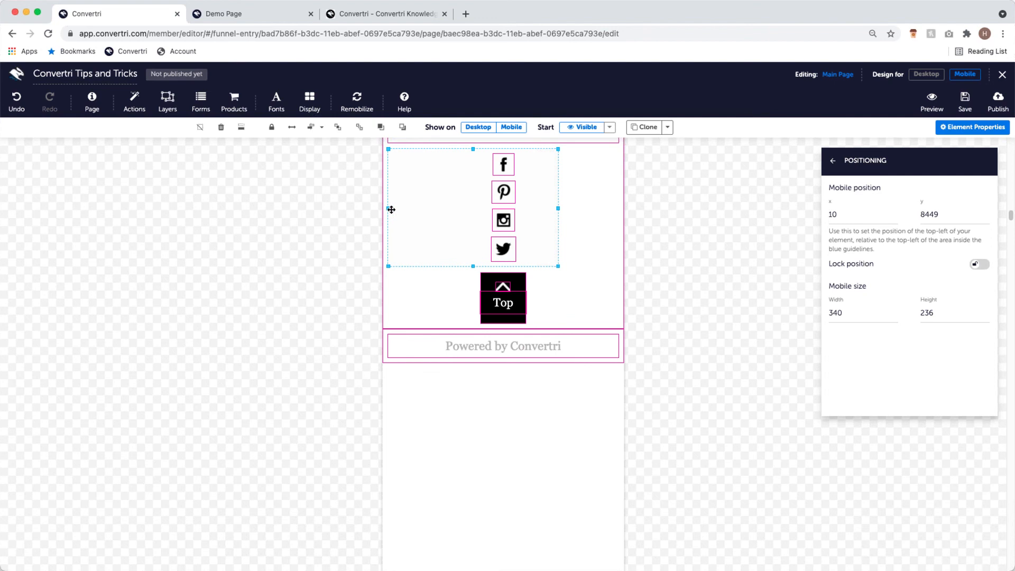
{"action": "left_click_drag", "start_coordinate": [389, 209], "coordinate": [464, 211]}
{"action": "left_click", "coordinate": [763, 336]}
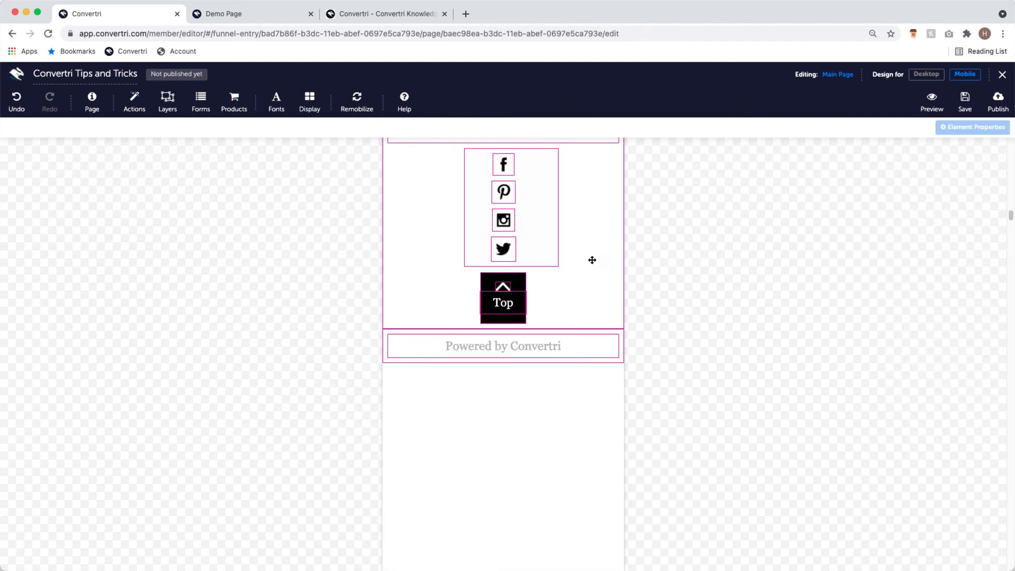
{"action": "left_click", "coordinate": [535, 220]}
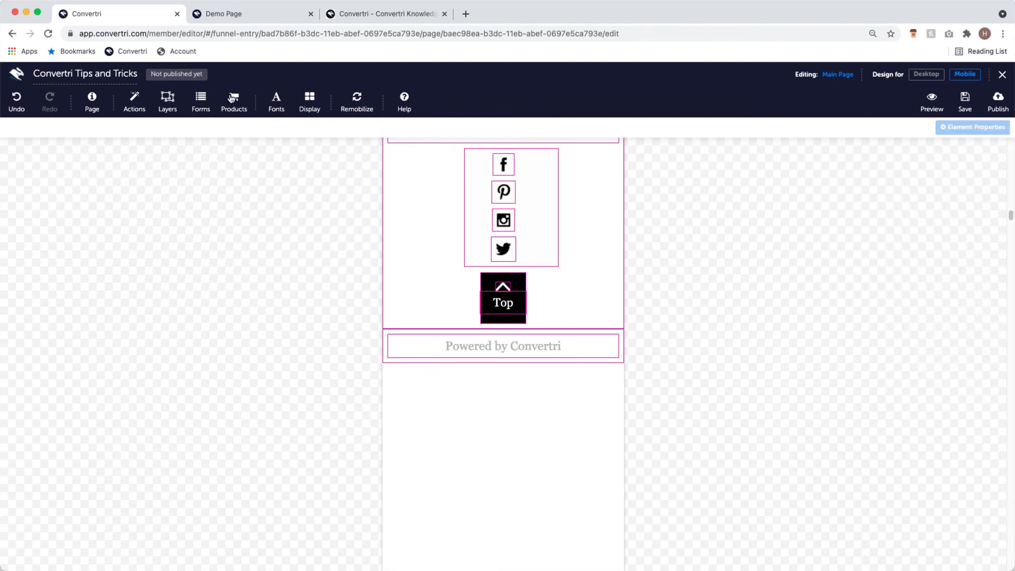
{"action": "left_click", "coordinate": [16, 103]}
{"action": "left_click", "coordinate": [17, 103]}
{"action": "left_click", "coordinate": [17, 103]}
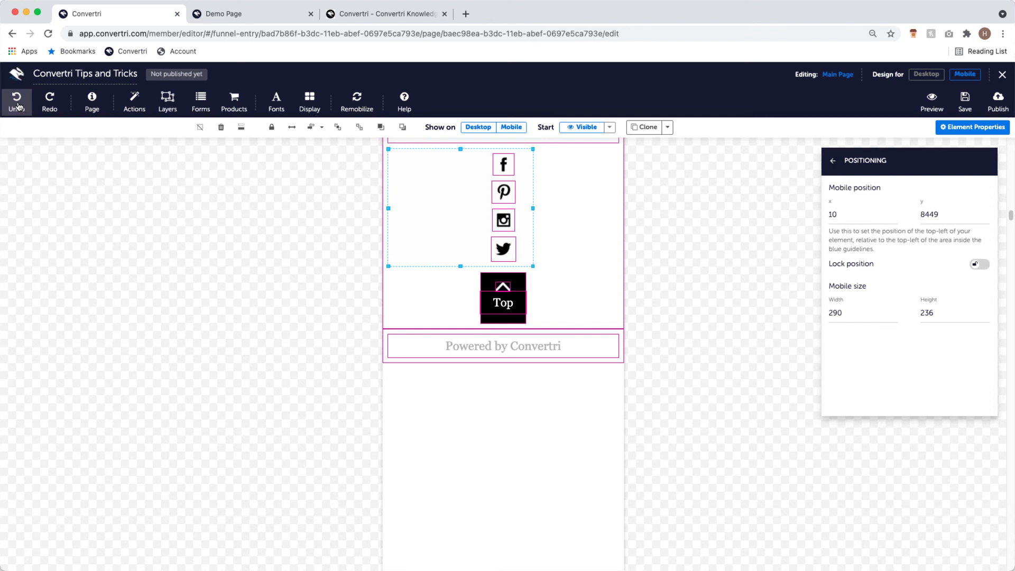
{"action": "left_click", "coordinate": [16, 103]}
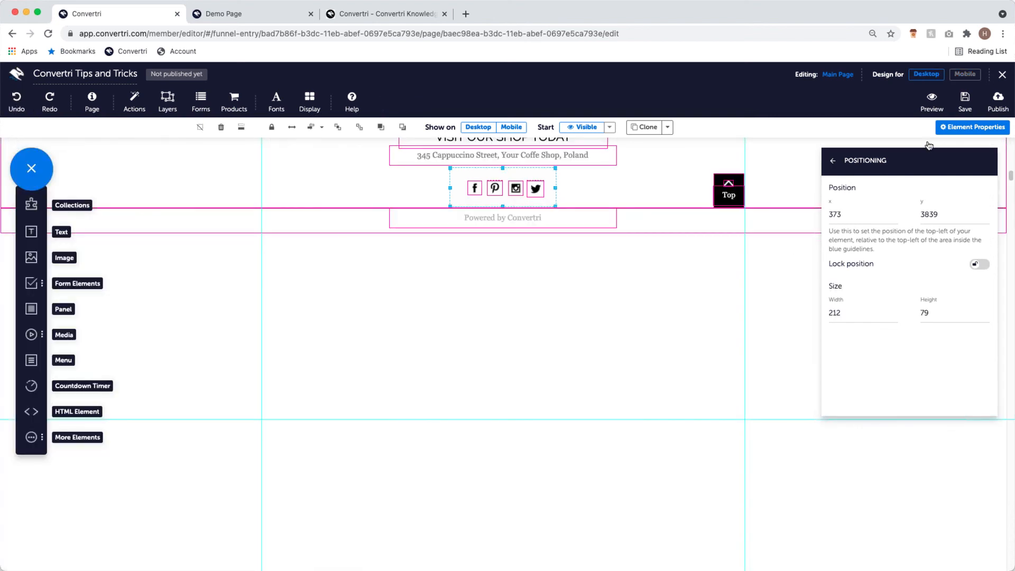
{"action": "left_click", "coordinate": [964, 76]}
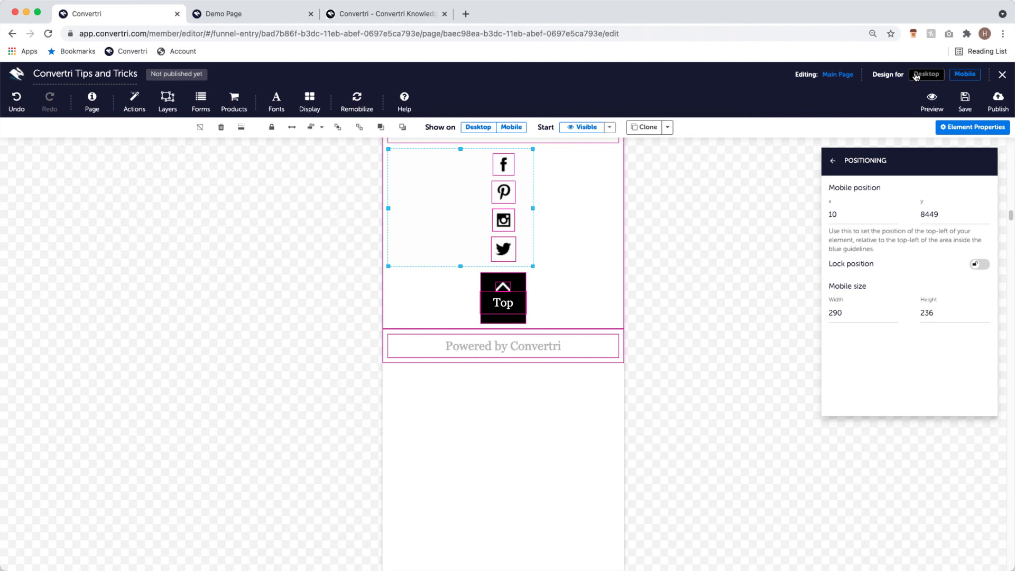
- Undo seven changes so the mobile social-icons box returns to 460 wide
{"action": "left_click", "coordinate": [20, 104]}
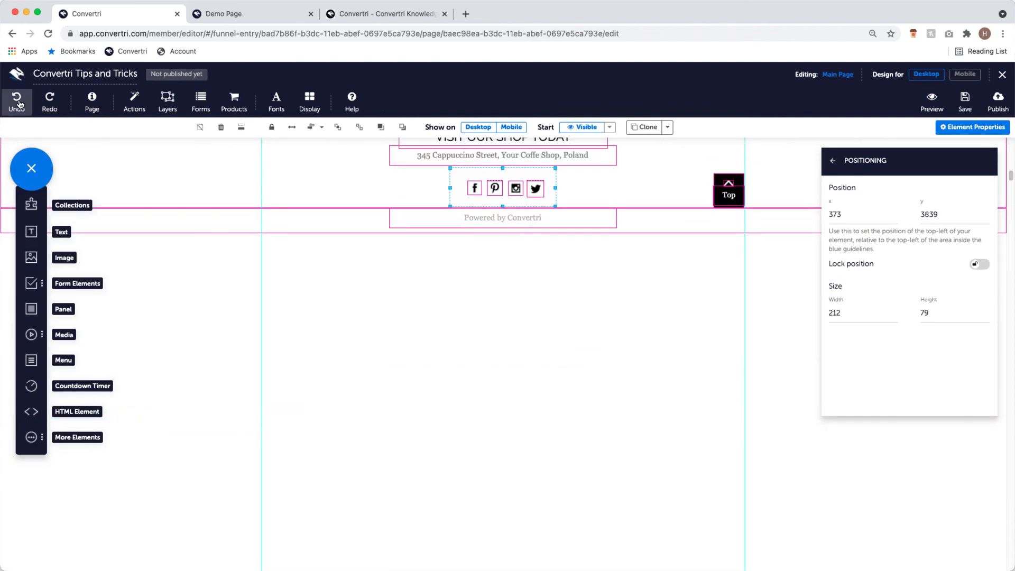
{"action": "left_click", "coordinate": [20, 105]}
{"action": "left_click", "coordinate": [19, 104]}
{"action": "left_click", "coordinate": [20, 104]}
{"action": "left_click", "coordinate": [20, 104]}
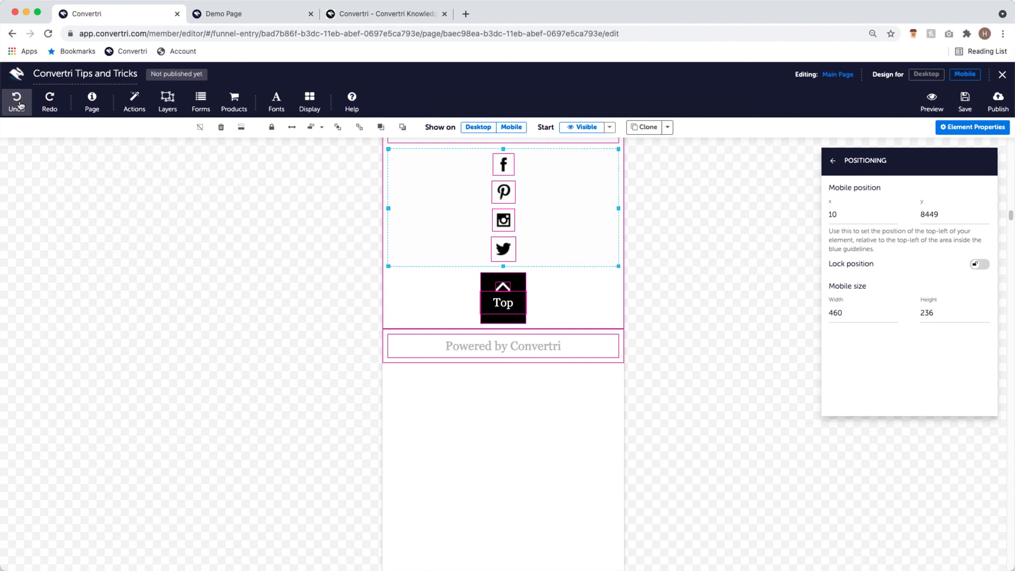
{"action": "left_click", "coordinate": [19, 104]}
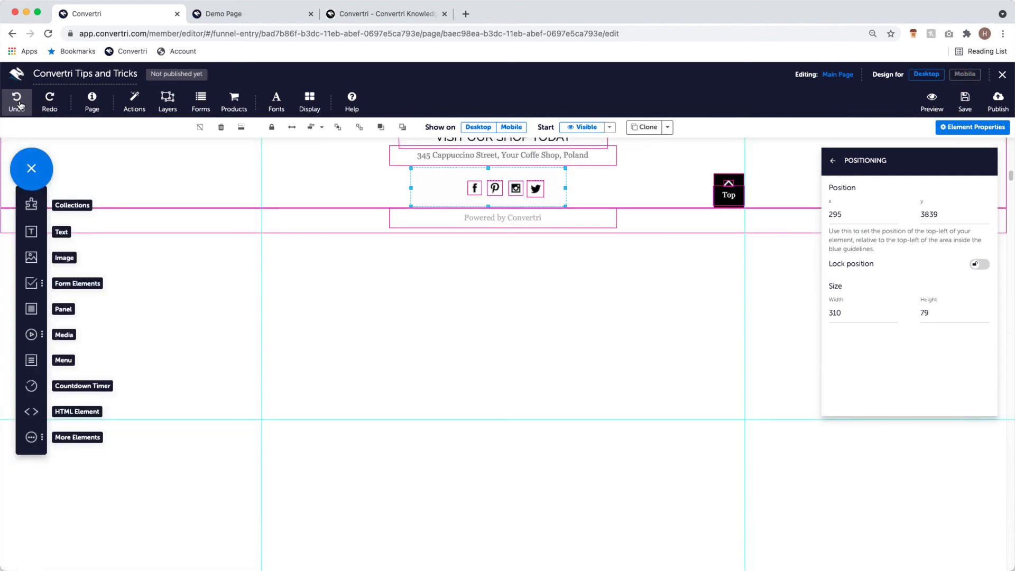
{"action": "left_click", "coordinate": [19, 104]}
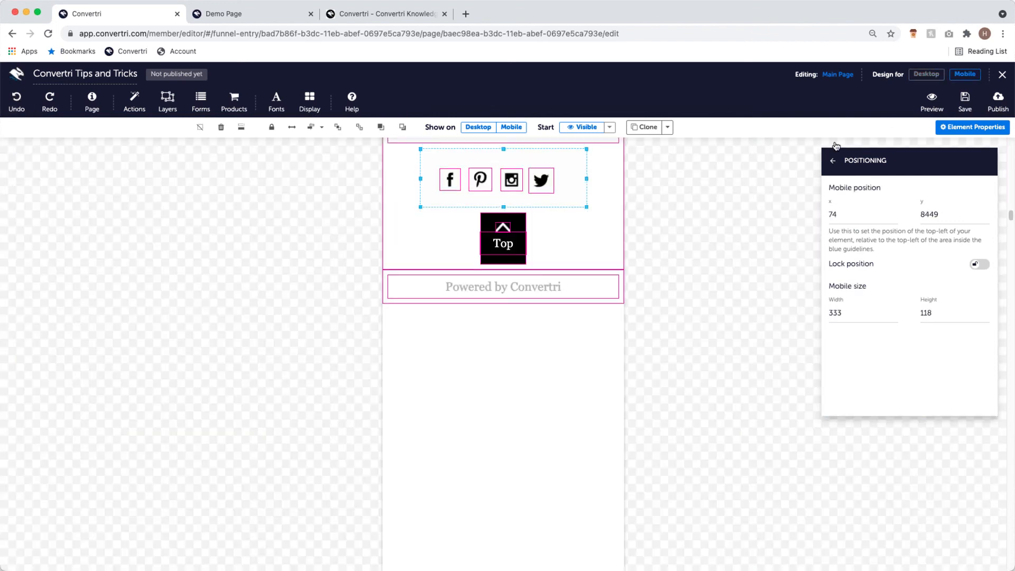
- Confirm the desktop social-icons box is back at 222 by 79 and save the café page
{"action": "left_click", "coordinate": [925, 74]}
{"action": "scroll", "coordinate": [579, 270], "scroll_direction": "up", "scroll_amount": 3}
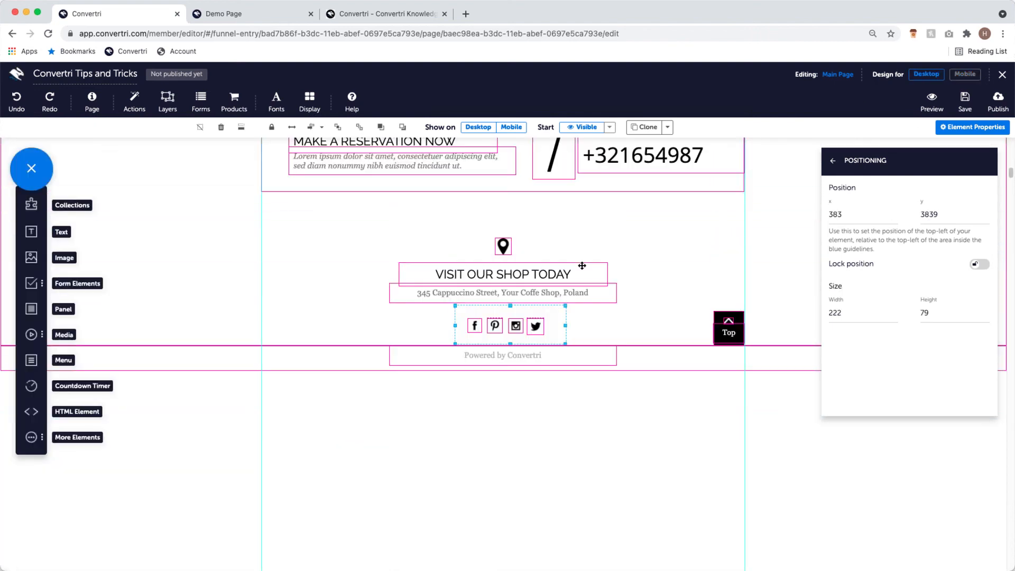
{"action": "left_click", "coordinate": [876, 312]}
{"action": "left_click", "coordinate": [961, 109]}
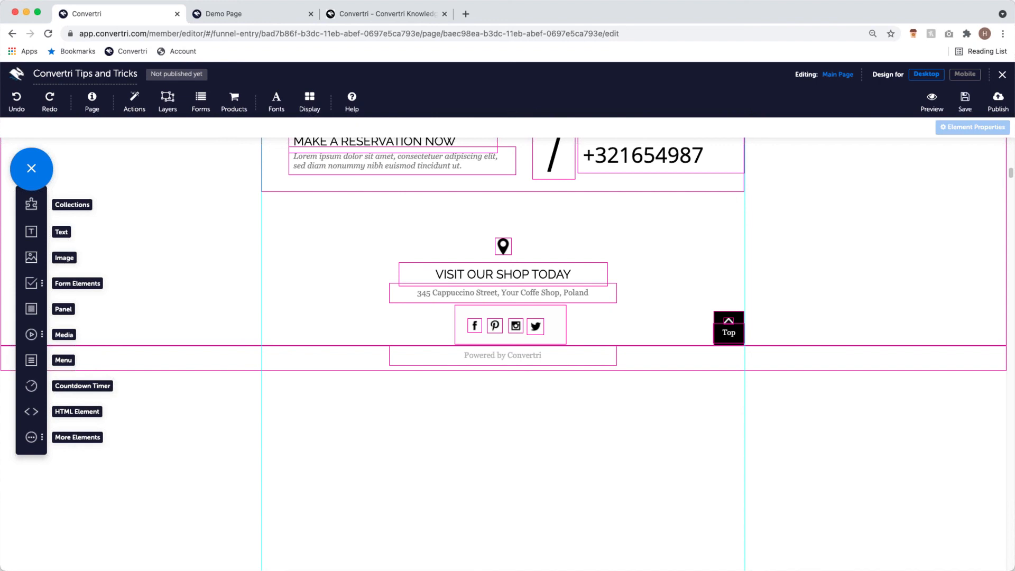
- Close the café page editor to return to the funnel's pages
{"action": "left_click", "coordinate": [1002, 76]}
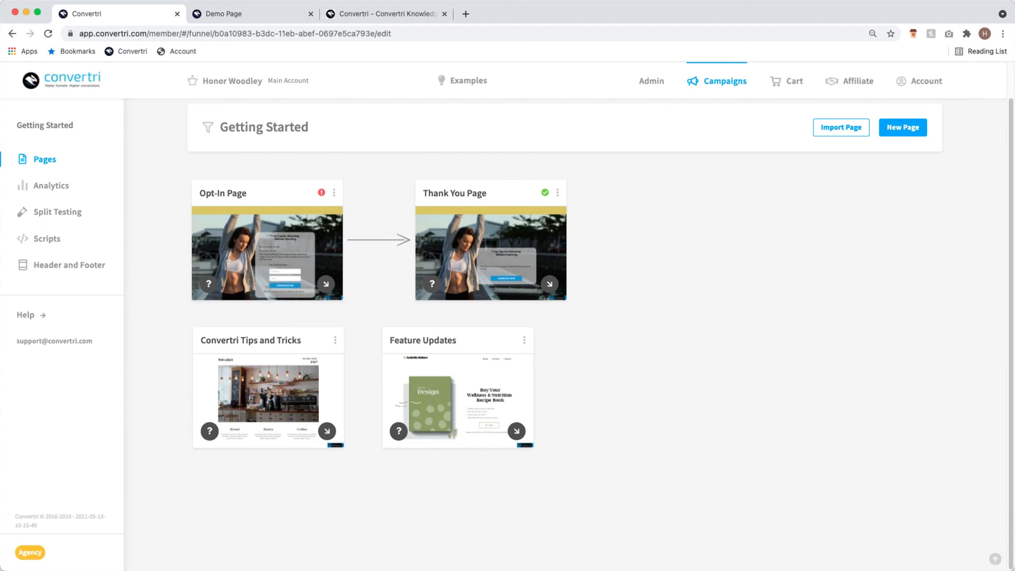
- Edit the Feature Updates page and open its BUY NOW button's product checkout configuration
{"action": "mouse_move", "coordinate": [473, 447]}
{"action": "left_click", "coordinate": [465, 401]}
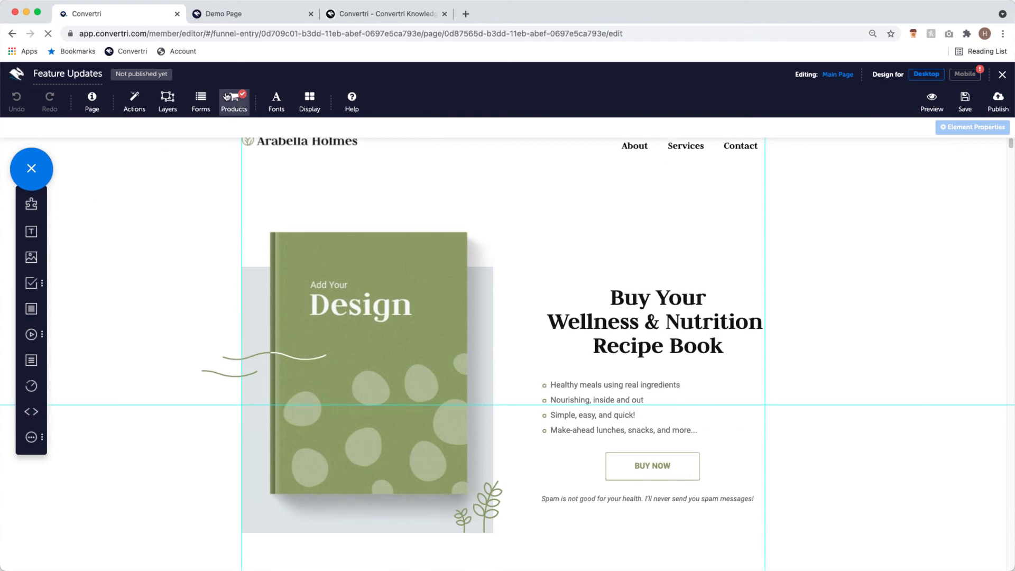
{"action": "left_click", "coordinate": [645, 466]}
{"action": "left_click", "coordinate": [864, 193]}
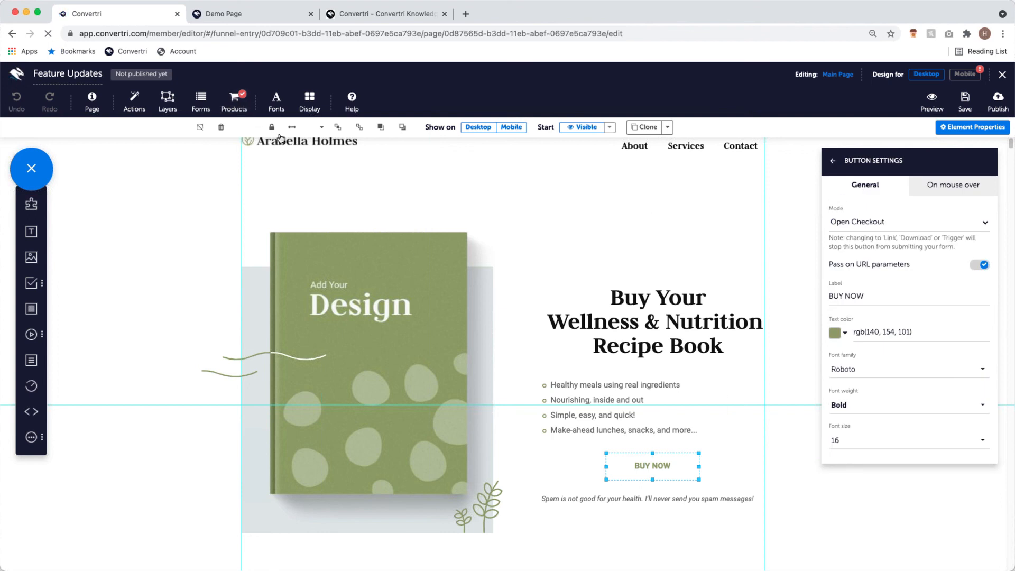
{"action": "left_click", "coordinate": [243, 108]}
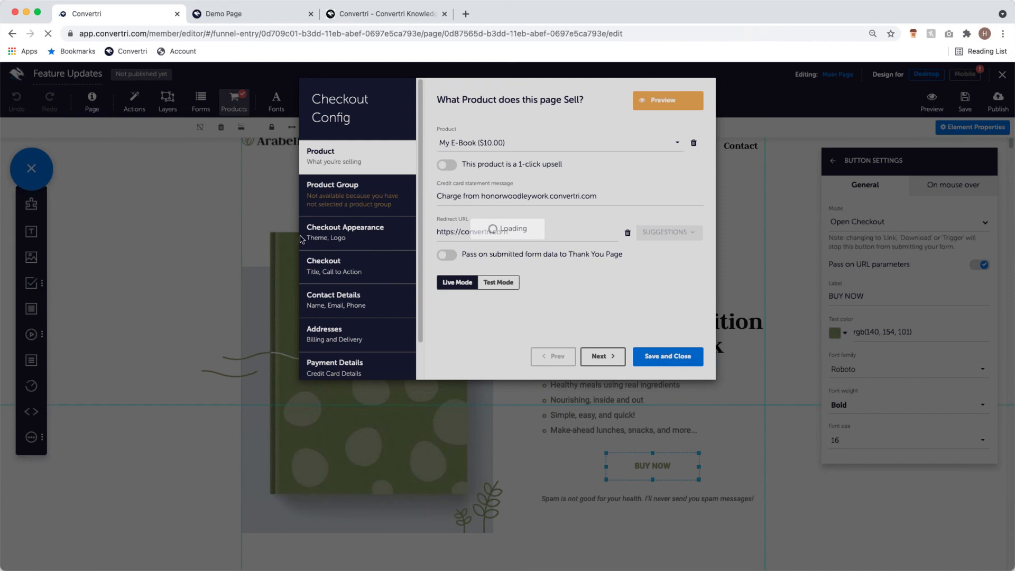
- Change the checkout skin to Fresh
{"action": "left_click", "coordinate": [397, 234]}
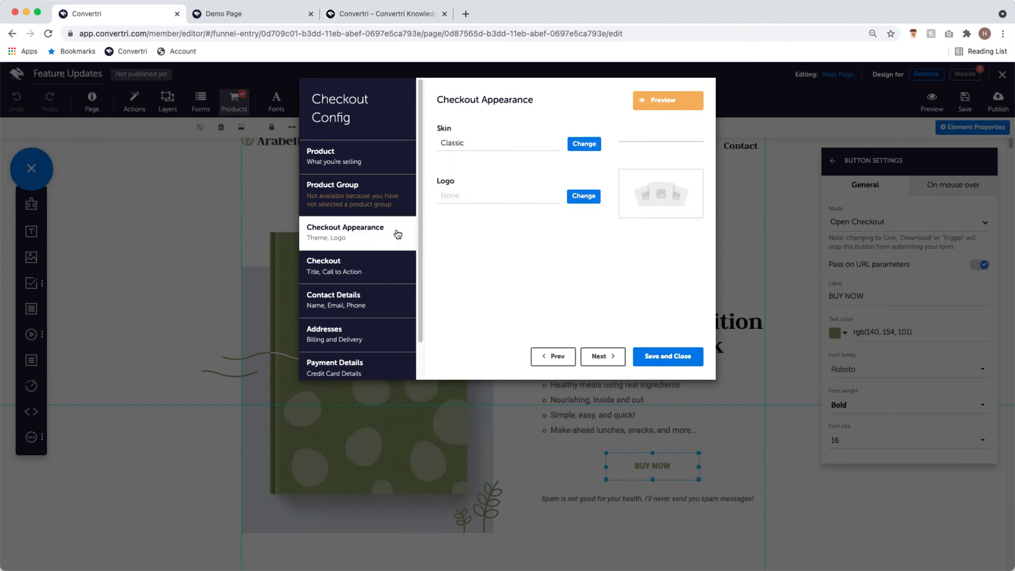
{"action": "left_click", "coordinate": [584, 152]}
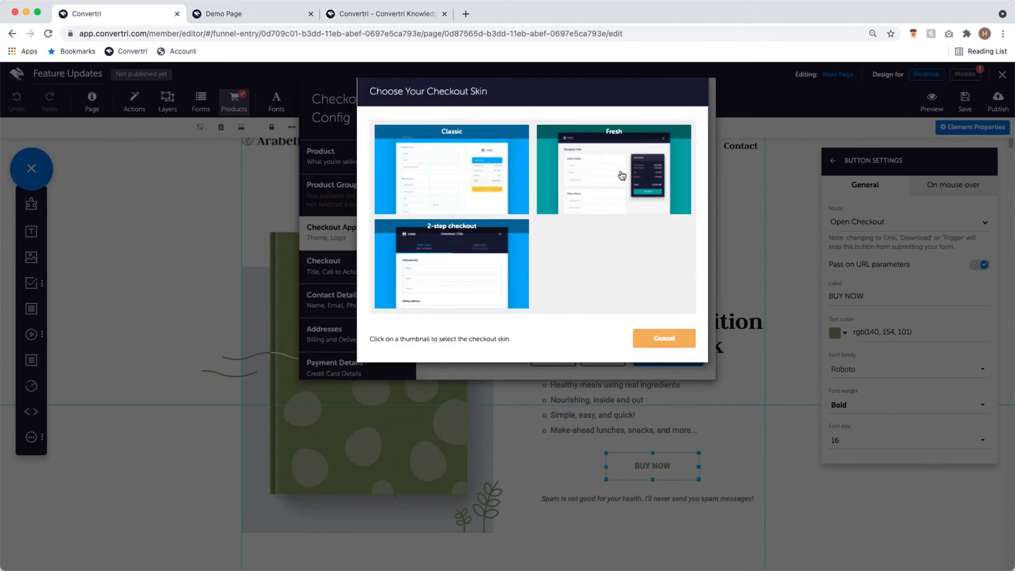
{"action": "left_click", "coordinate": [621, 176]}
{"action": "left_click", "coordinate": [595, 433]}
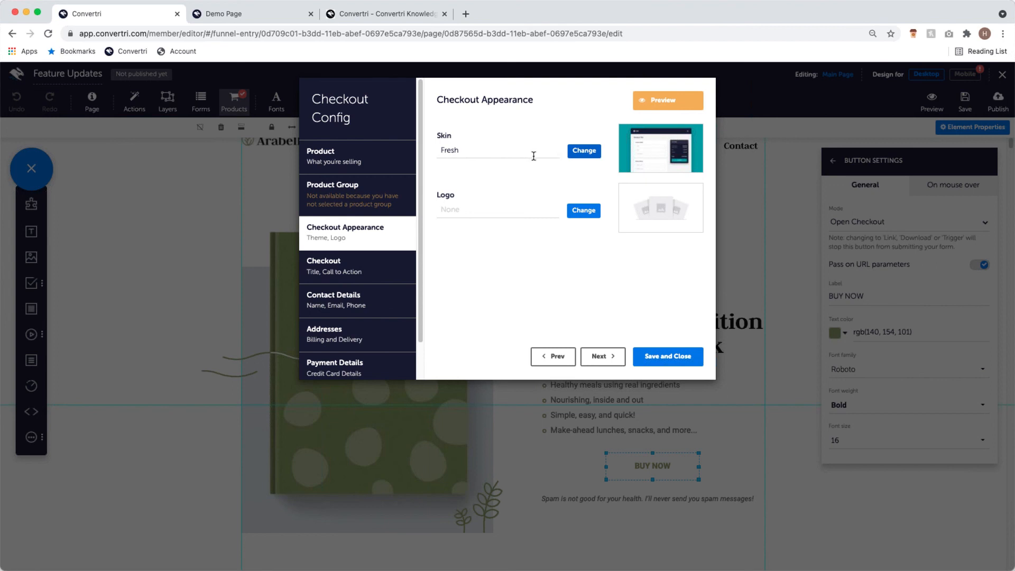
- Preview the Fresh checkout, then replace the skin with the 2-step checkout
{"action": "left_click", "coordinate": [650, 102]}
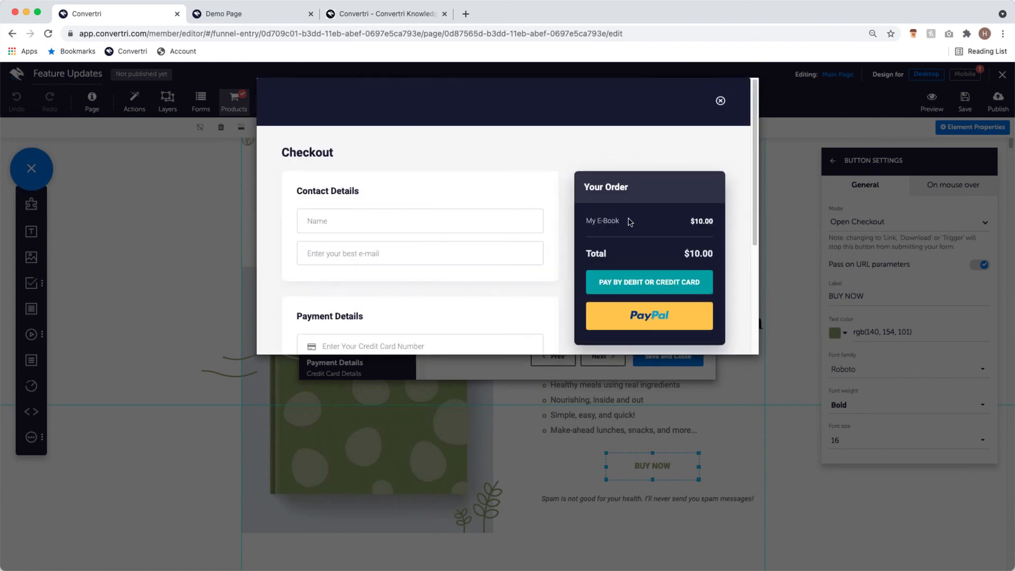
{"action": "scroll", "coordinate": [519, 213], "scroll_direction": "down", "scroll_amount": 1}
{"action": "scroll", "coordinate": [465, 218], "scroll_direction": "down", "scroll_amount": 5}
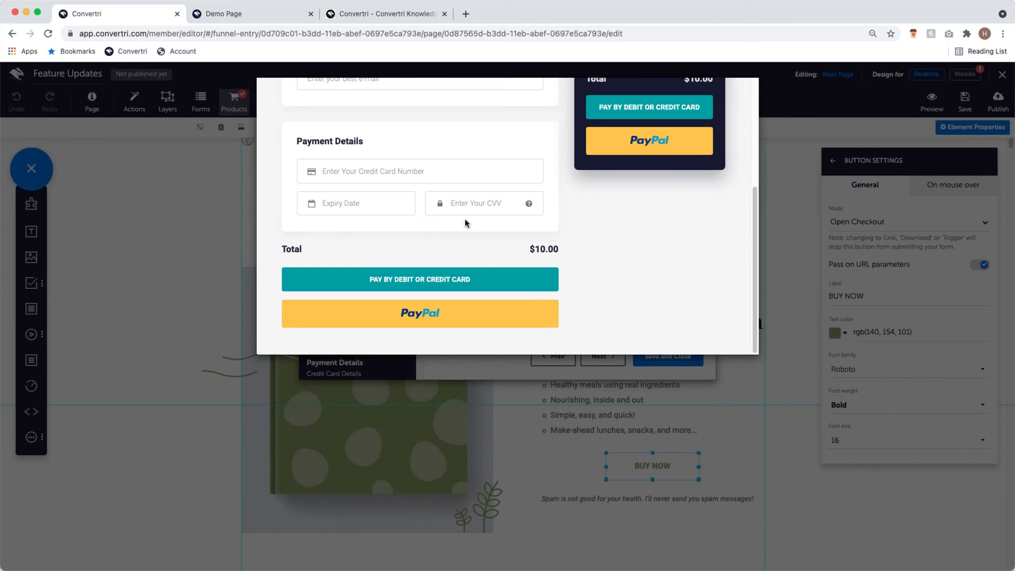
{"action": "scroll", "coordinate": [491, 211], "scroll_direction": "up", "scroll_amount": 5}
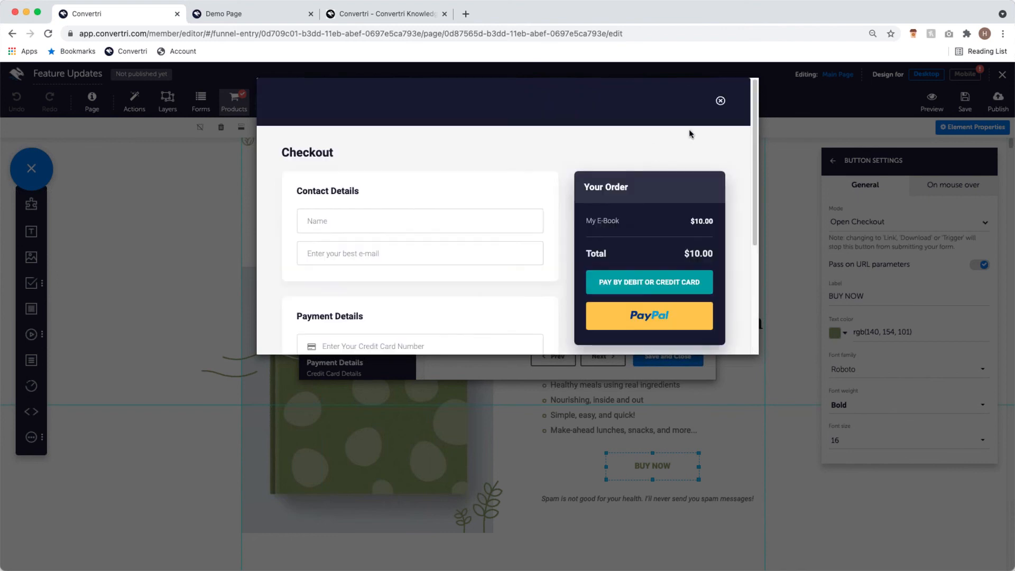
{"action": "left_click", "coordinate": [719, 101]}
{"action": "left_click", "coordinate": [584, 152]}
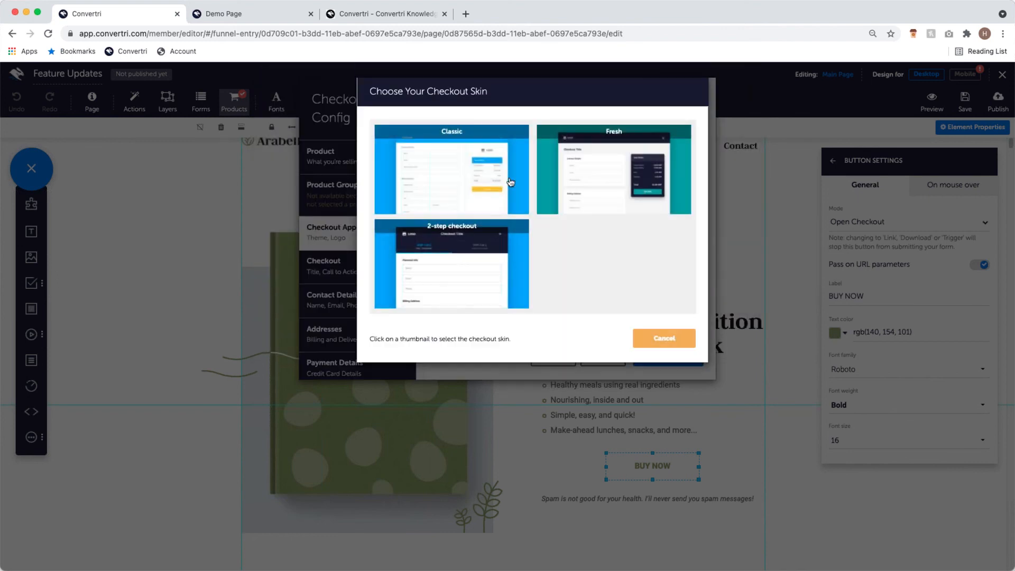
{"action": "left_click", "coordinate": [455, 254]}
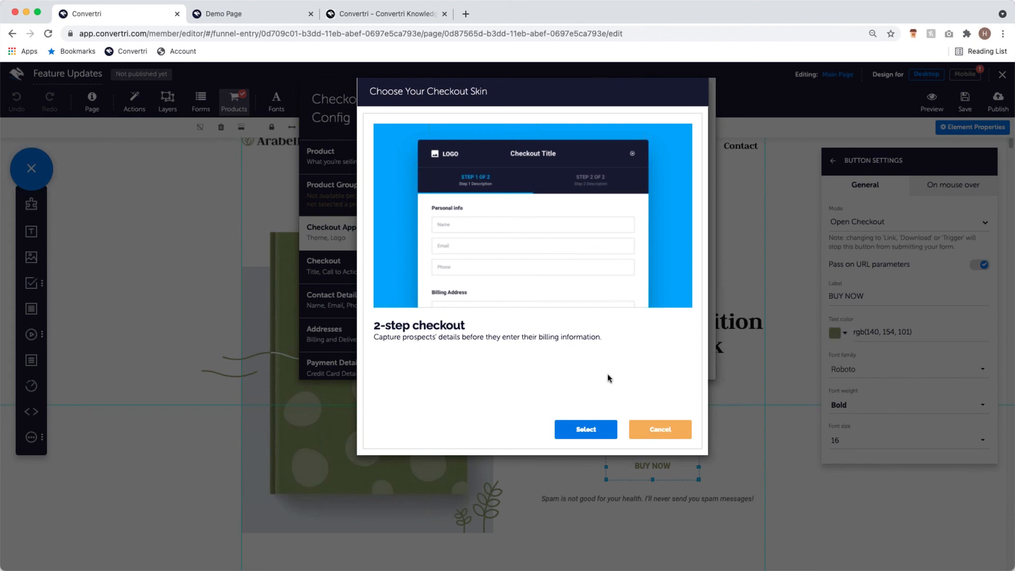
{"action": "left_click", "coordinate": [592, 429]}
- Preview the 2-step checkout and test its name field, then save and close Checkout Config
{"action": "left_click", "coordinate": [659, 101]}
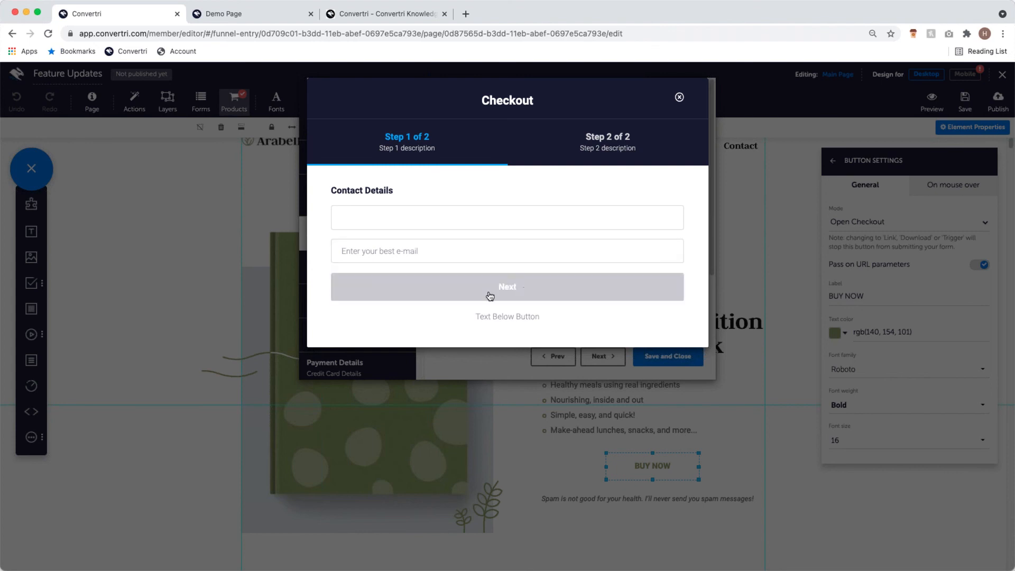
{"action": "left_click", "coordinate": [549, 225]}
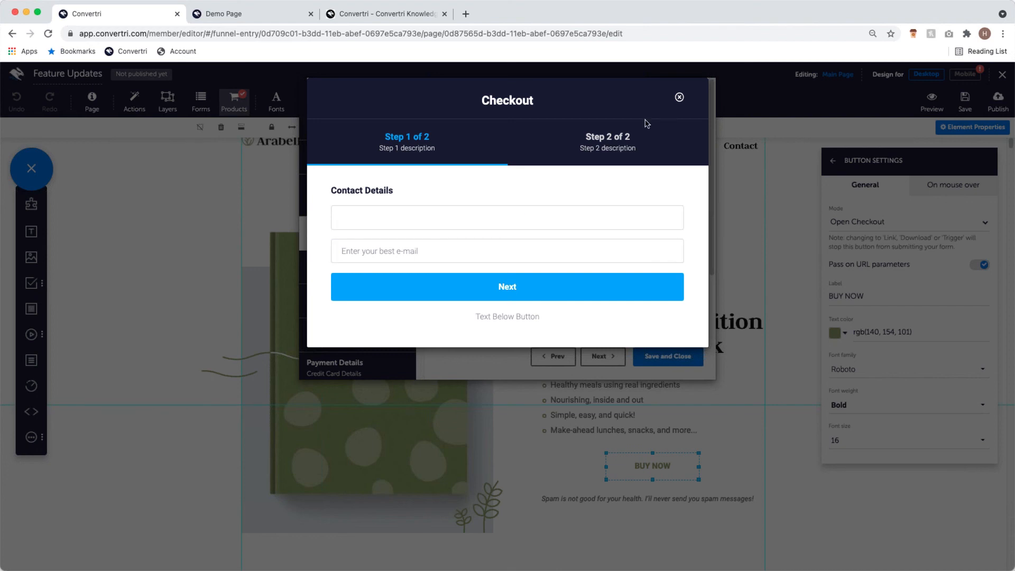
{"action": "left_click", "coordinate": [678, 97]}
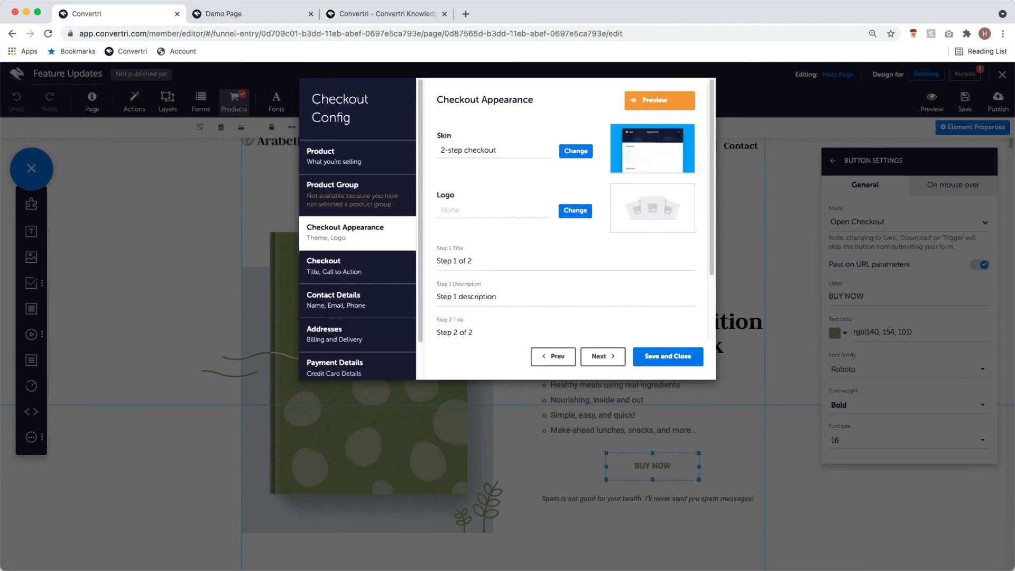
{"action": "left_click", "coordinate": [687, 358]}
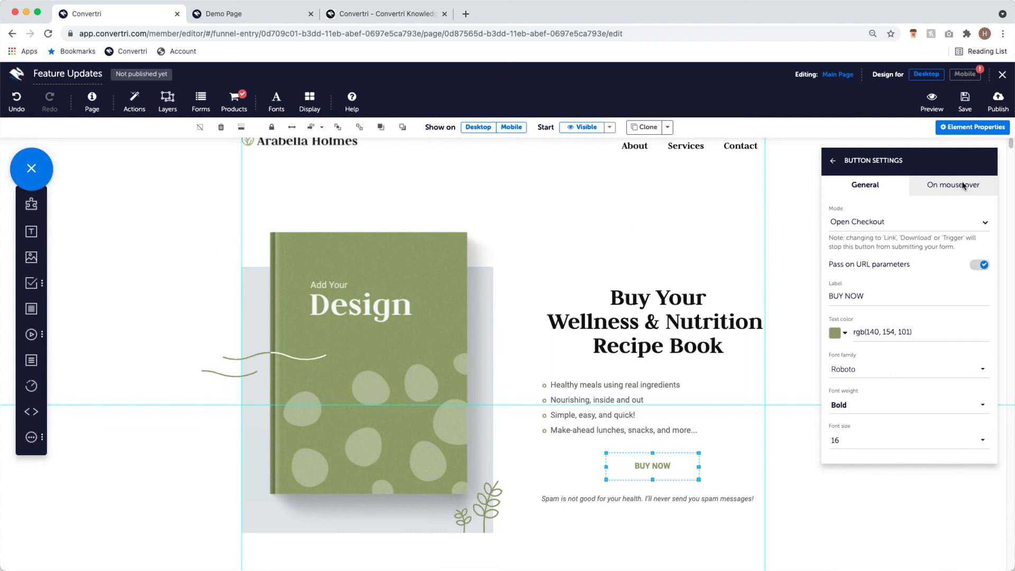
- Save the Feature Updates page and close the editor to return to the Getting Started funnel
{"action": "left_click", "coordinate": [964, 101]}
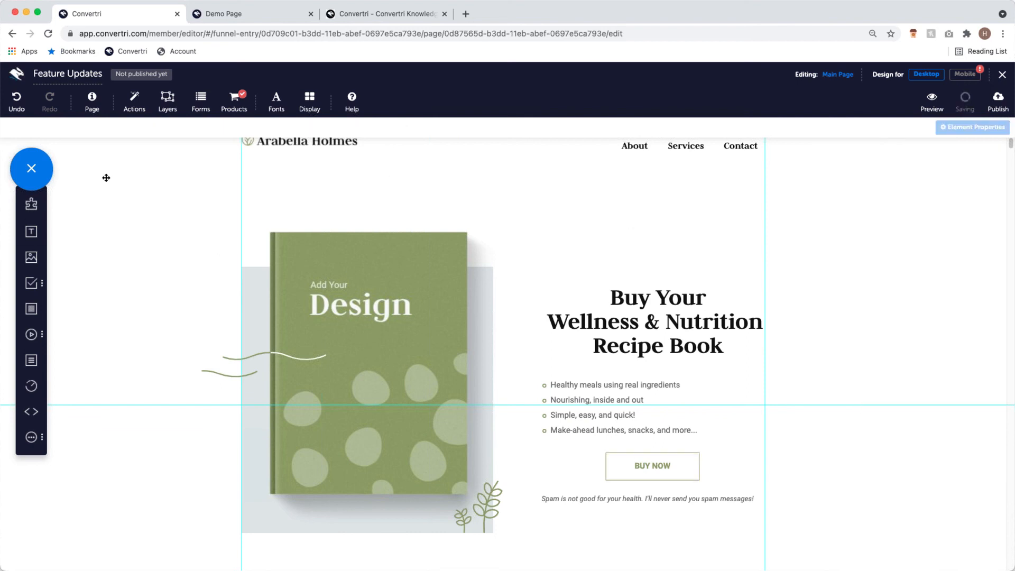
{"action": "left_click", "coordinate": [1000, 83]}
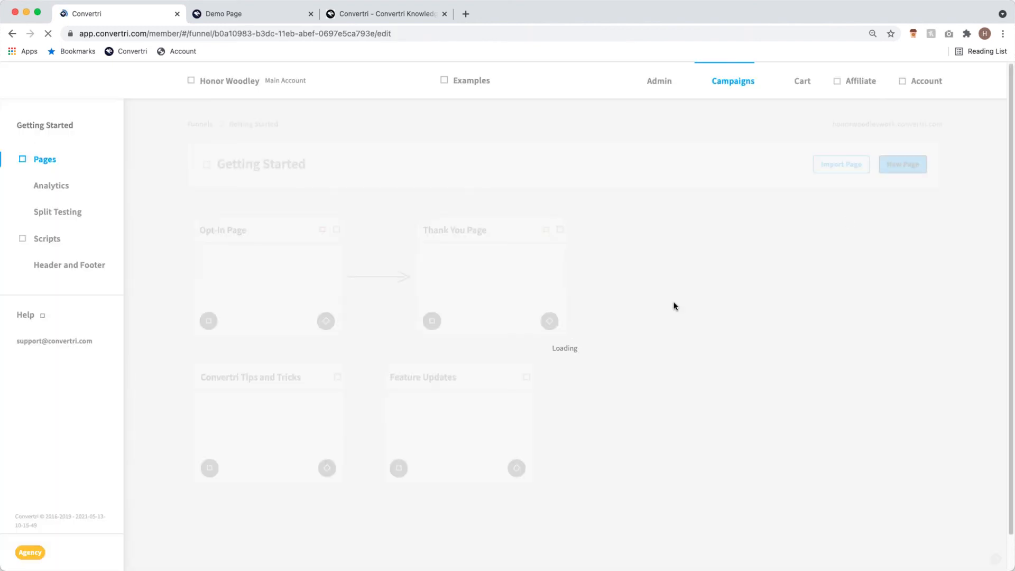
- Open the account's Integrations list and scroll through the available integrations
{"action": "left_click", "coordinate": [922, 85]}
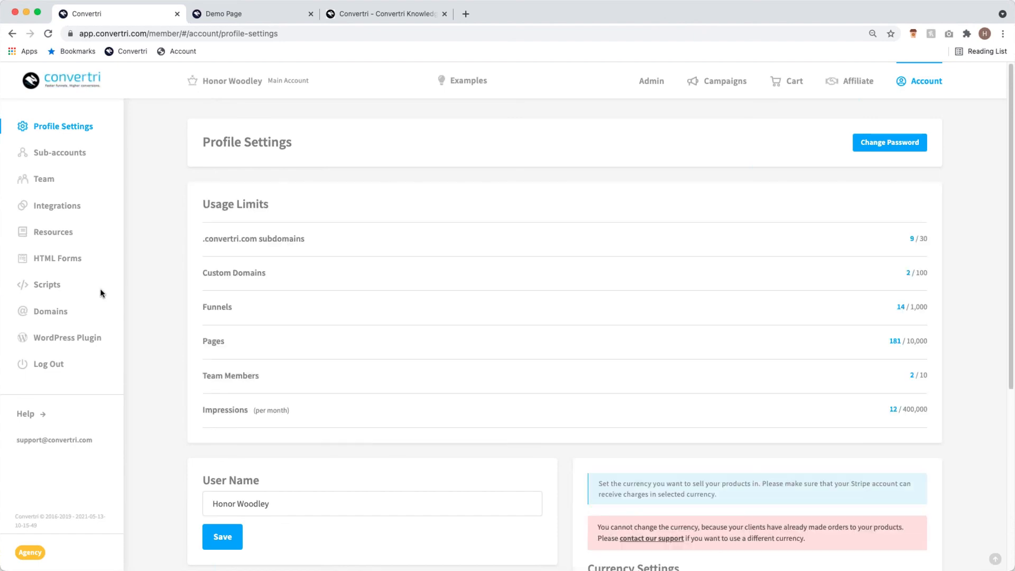
{"action": "left_click", "coordinate": [73, 210]}
{"action": "scroll", "coordinate": [419, 404], "scroll_direction": "down", "scroll_amount": 3}
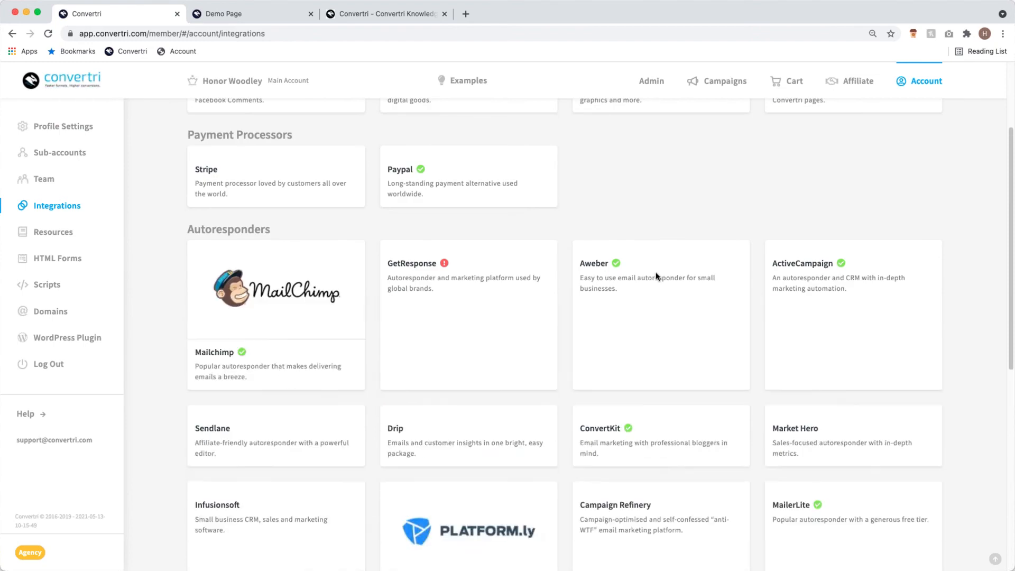
{"action": "scroll", "coordinate": [761, 510], "scroll_direction": "down", "scroll_amount": 5}
{"action": "scroll", "coordinate": [686, 463], "scroll_direction": "up", "scroll_amount": 6}
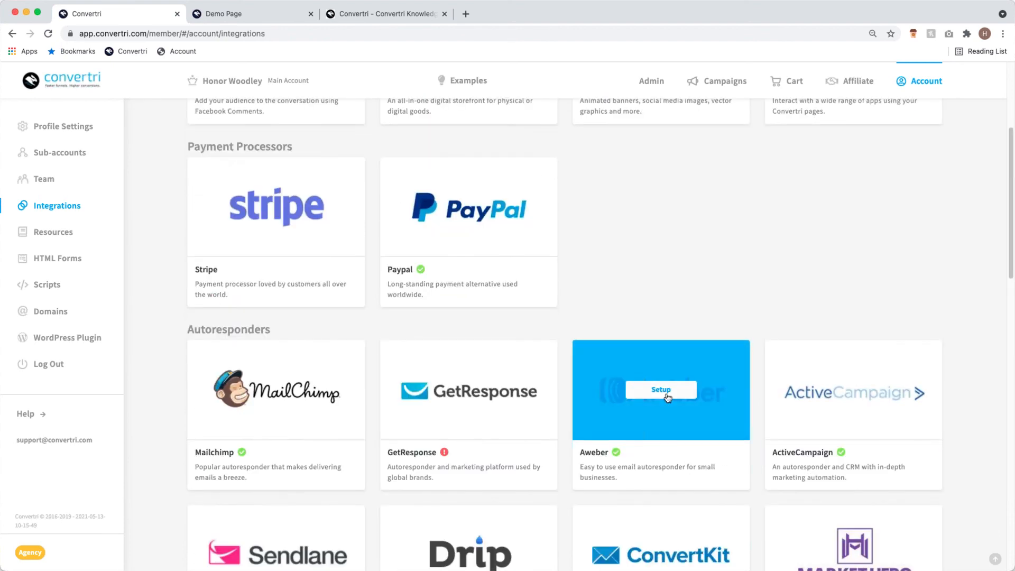
- Check the Aweber integration's setup details, then move to the Convertri Knowledge Base
{"action": "left_click", "coordinate": [667, 391]}
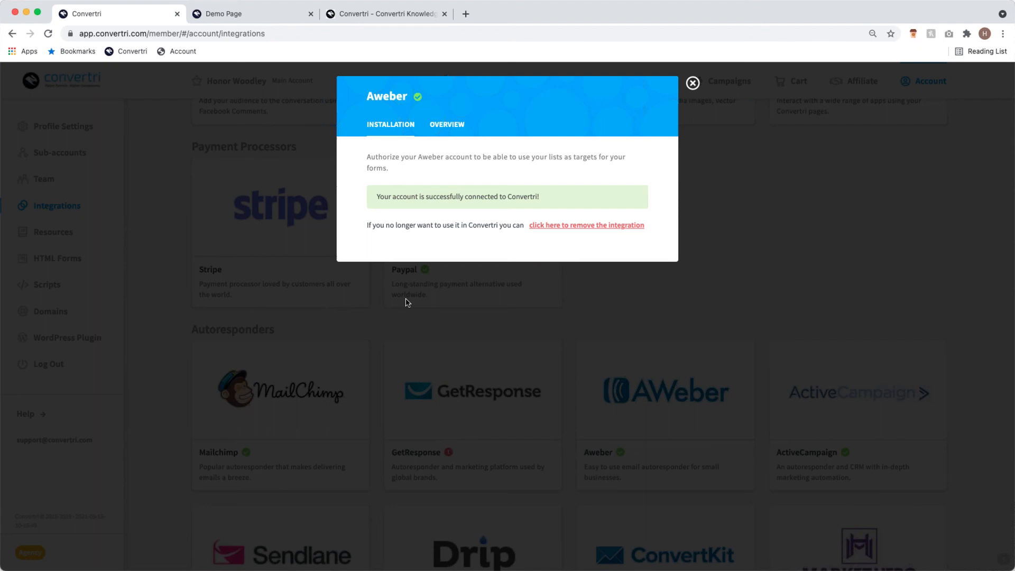
{"action": "left_click", "coordinate": [693, 82]}
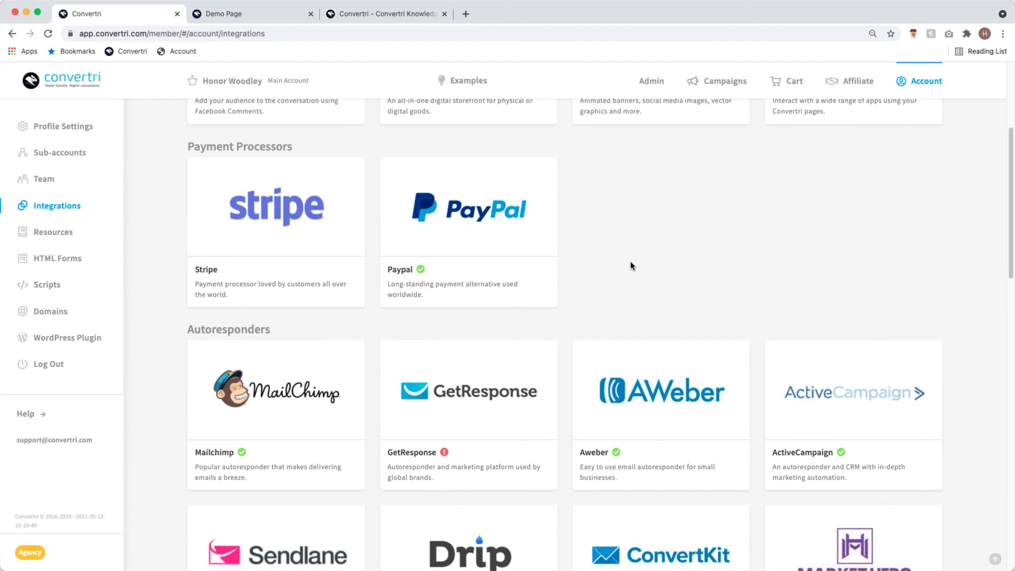
{"action": "mouse_move", "coordinate": [509, 208]}
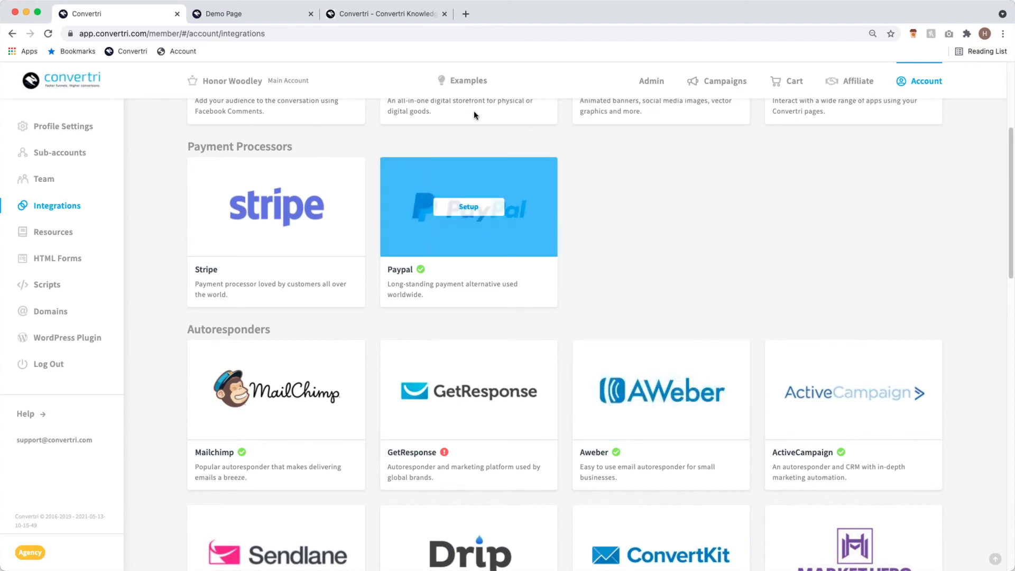
{"action": "left_click", "coordinate": [410, 16]}
- Search the help articles for 'Aweber' and open How to Integrate Aweber via API
{"action": "left_click", "coordinate": [282, 139]}
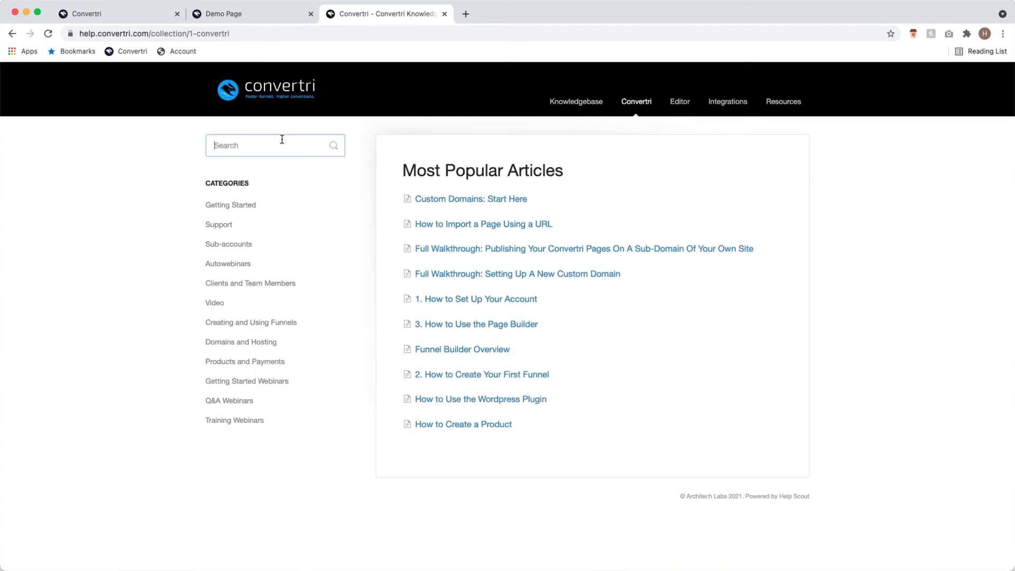
{"action": "type", "text": "Aweber"}
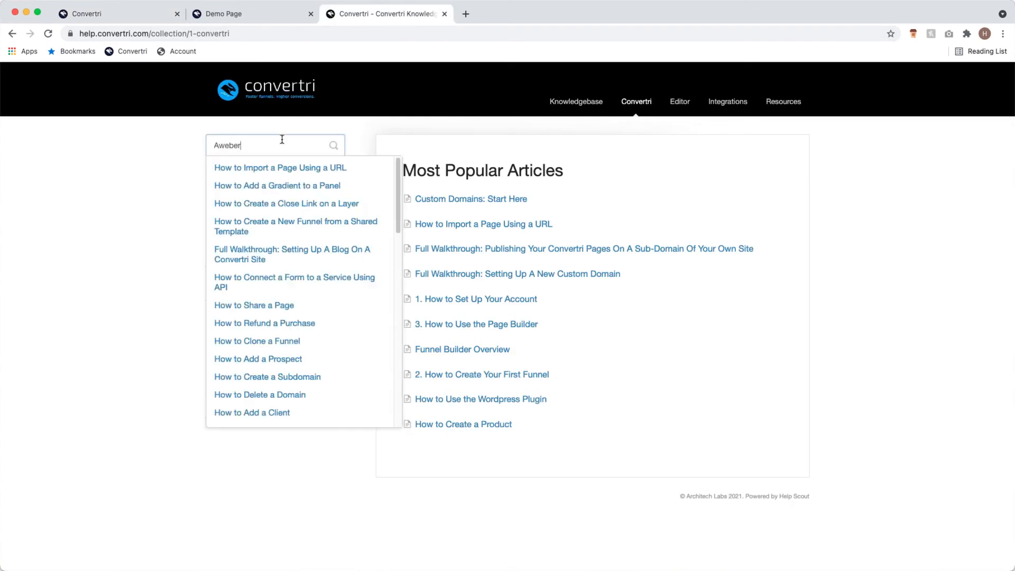
{"action": "left_click", "coordinate": [334, 186]}
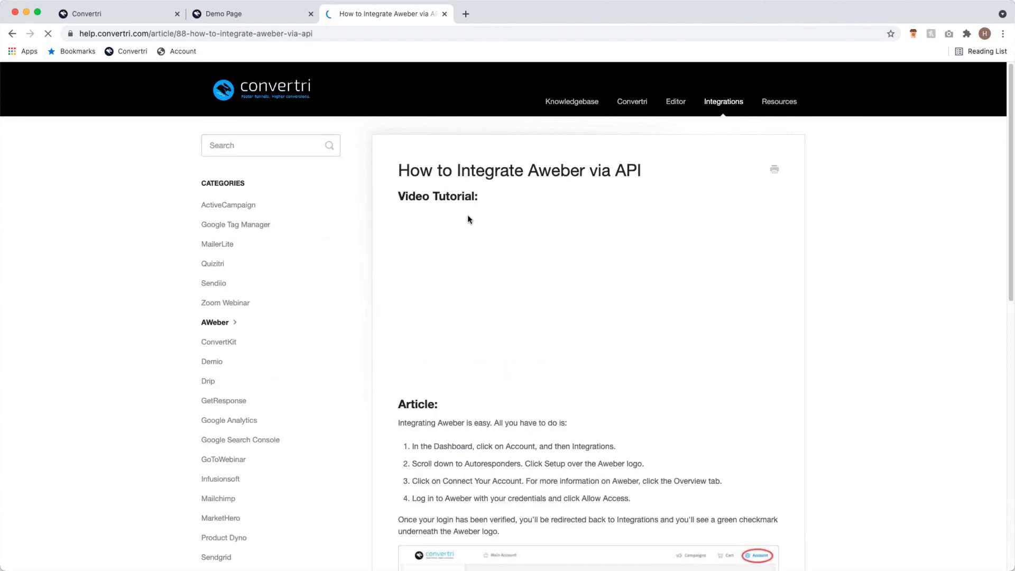
- Search 'Aweber' again and read the Full AWeber Walkthrough article before returning to Convertri
{"action": "left_click", "coordinate": [268, 137]}
{"action": "type", "text": "Aweber"}
{"action": "key", "text": "Return"}
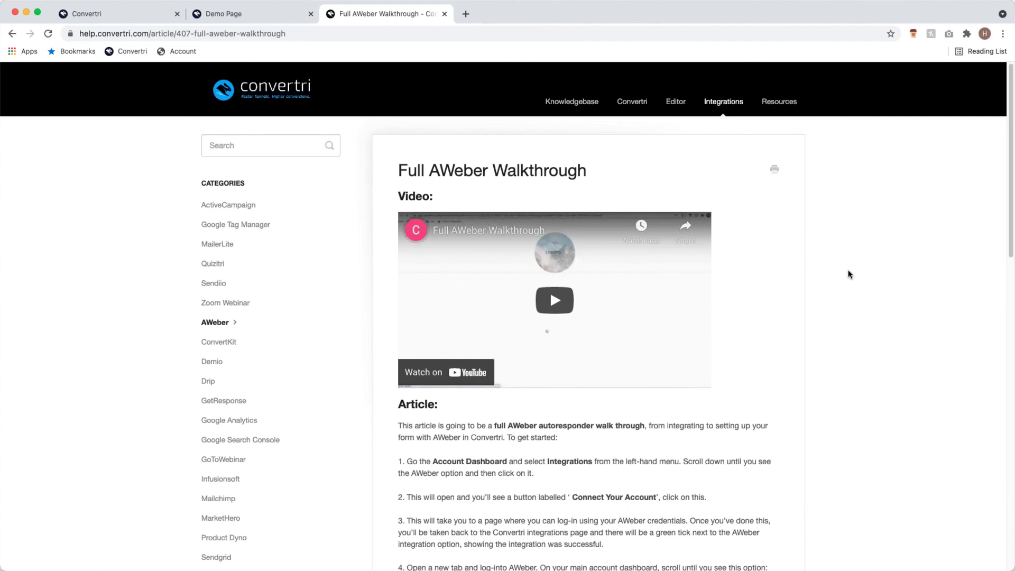
{"action": "scroll", "coordinate": [801, 335], "scroll_direction": "down", "scroll_amount": 6}
{"action": "scroll", "coordinate": [528, 256], "scroll_direction": "down", "scroll_amount": 3}
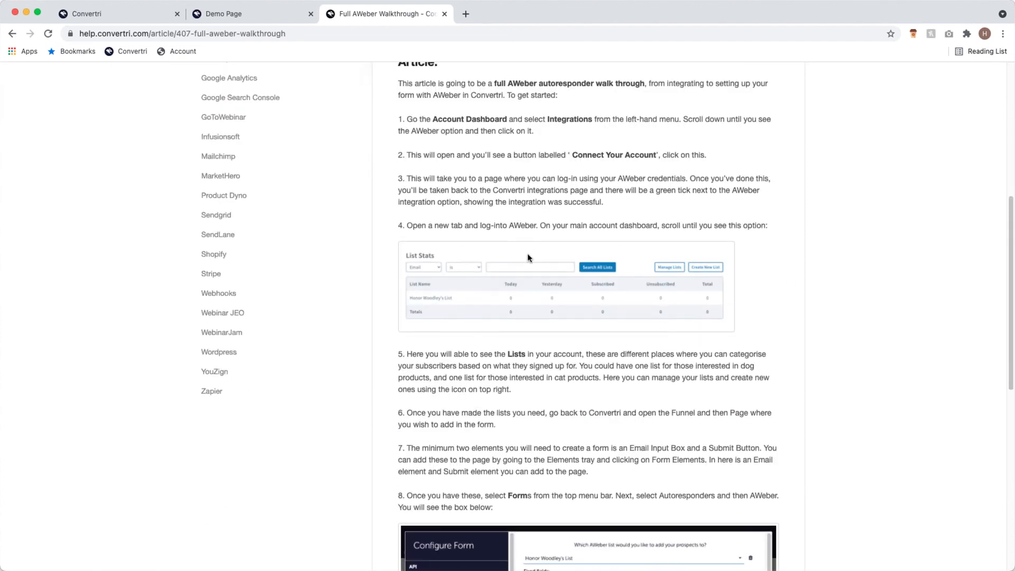
{"action": "scroll", "coordinate": [605, 239], "scroll_direction": "down", "scroll_amount": 5}
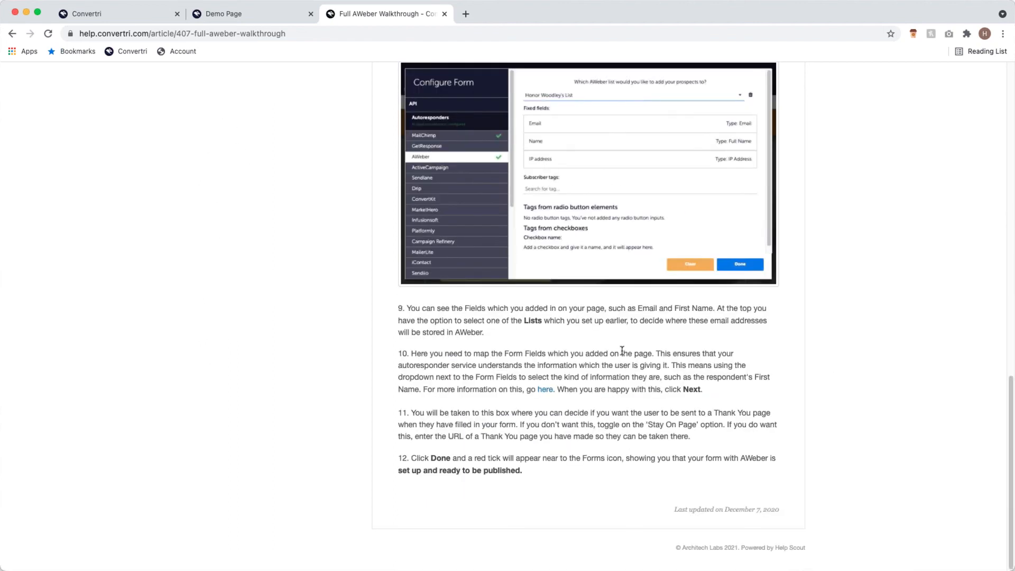
{"action": "scroll", "coordinate": [622, 350], "scroll_direction": "up", "scroll_amount": 15}
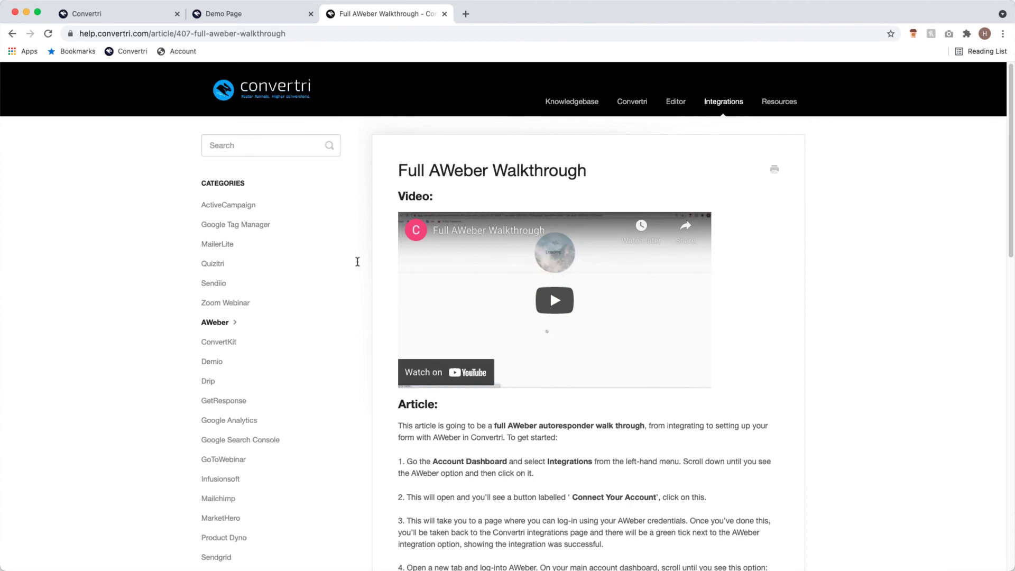
{"action": "left_click", "coordinate": [155, 15]}
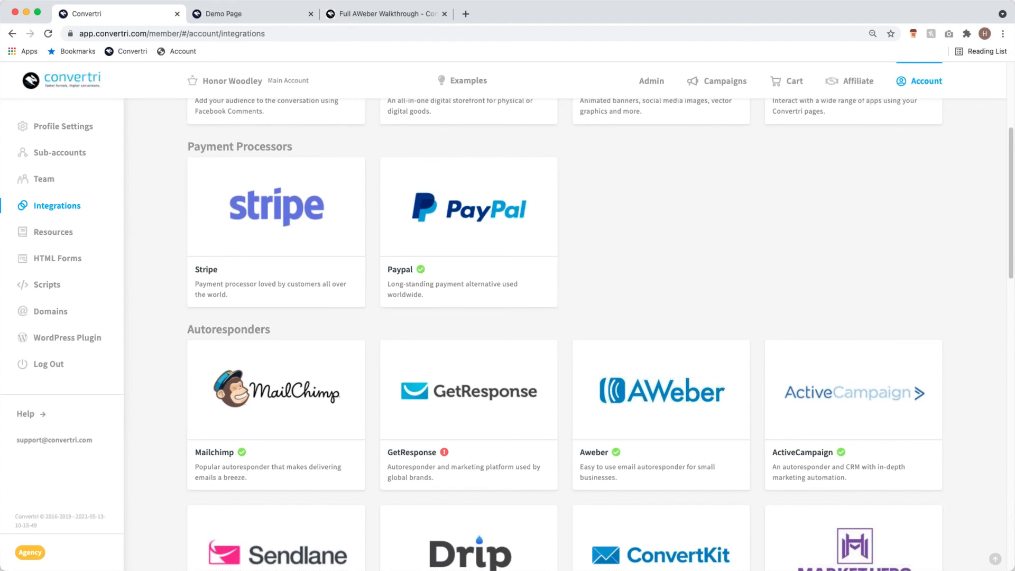
- Go to Campaigns and open the Getting Started funnel from the Funnels list
{"action": "scroll", "coordinate": [601, 195], "scroll_direction": "up", "scroll_amount": 5}
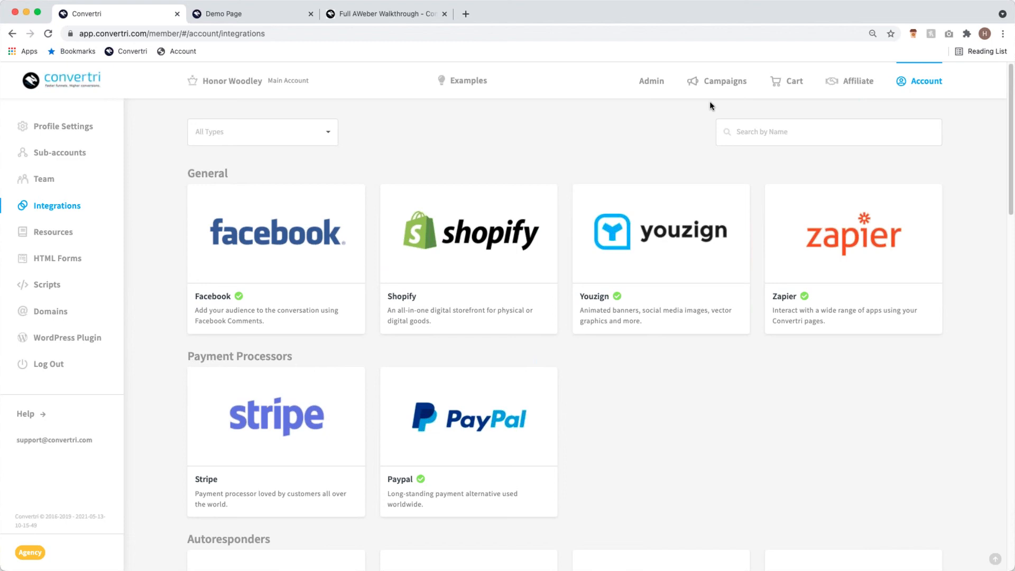
{"action": "left_click", "coordinate": [722, 84]}
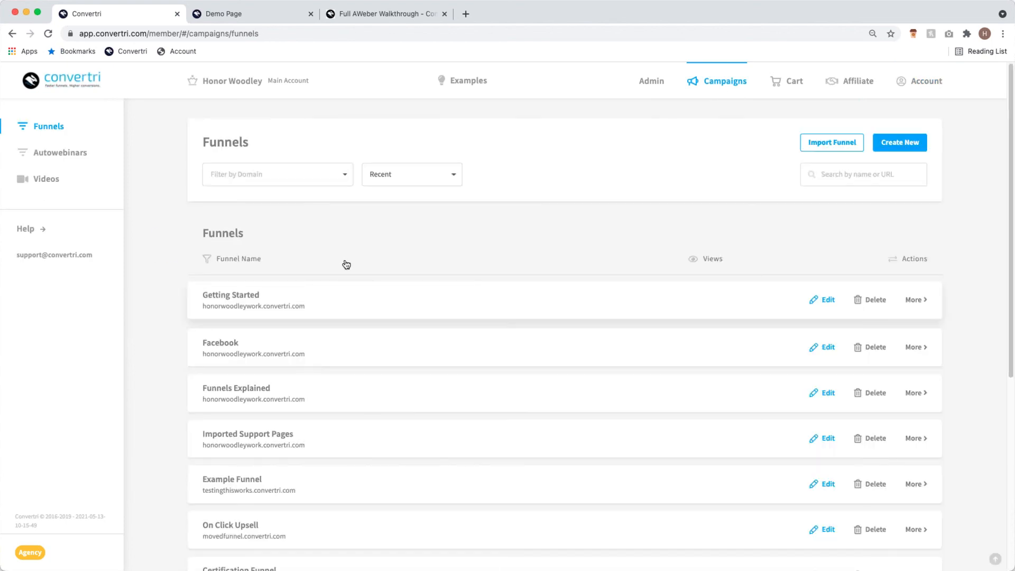
{"action": "left_click", "coordinate": [345, 264]}
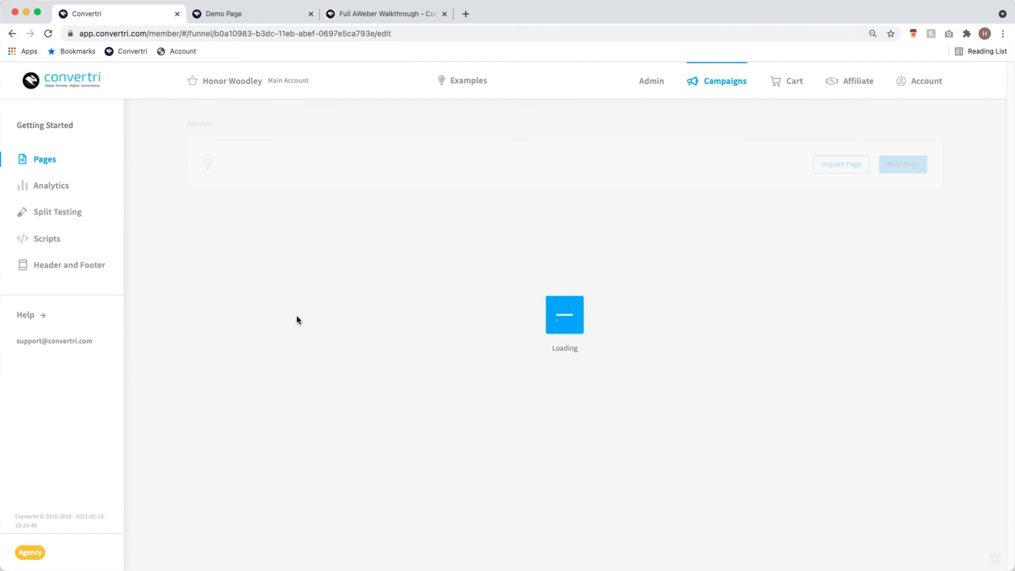